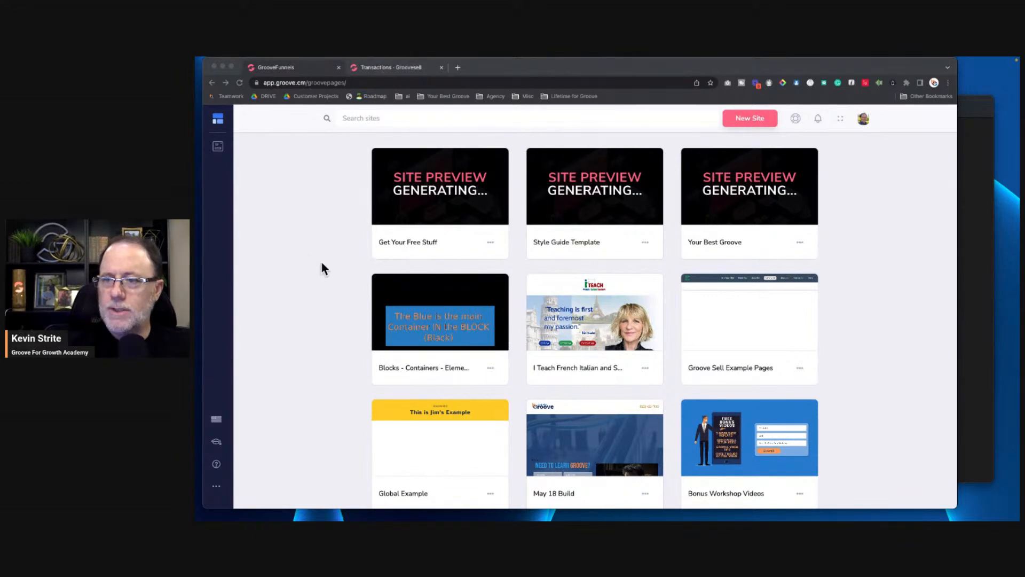
Step: Open GrooveMail and go to its list of forms
left_click(296, 226)
left_click(219, 119)
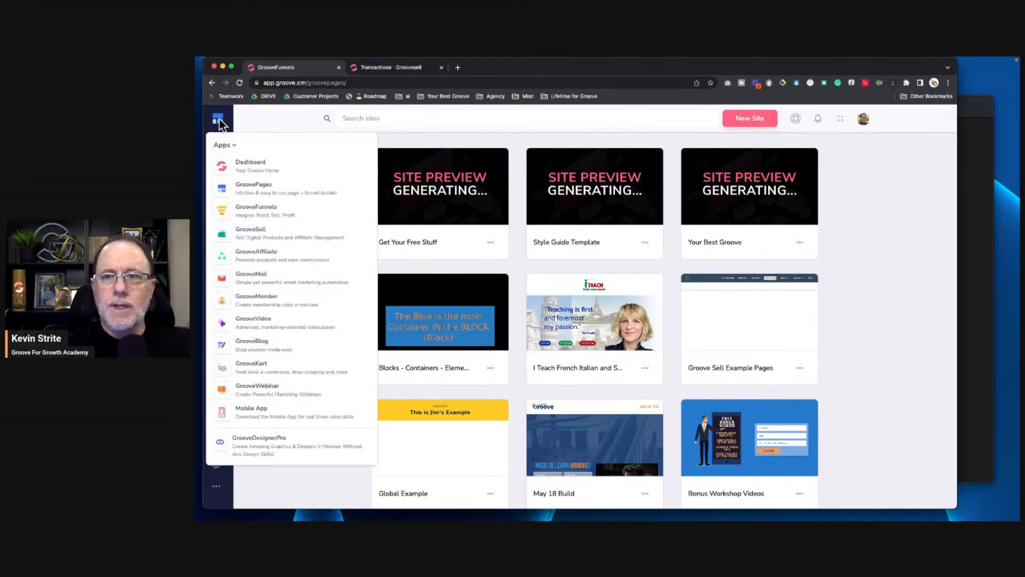
left_click(259, 277)
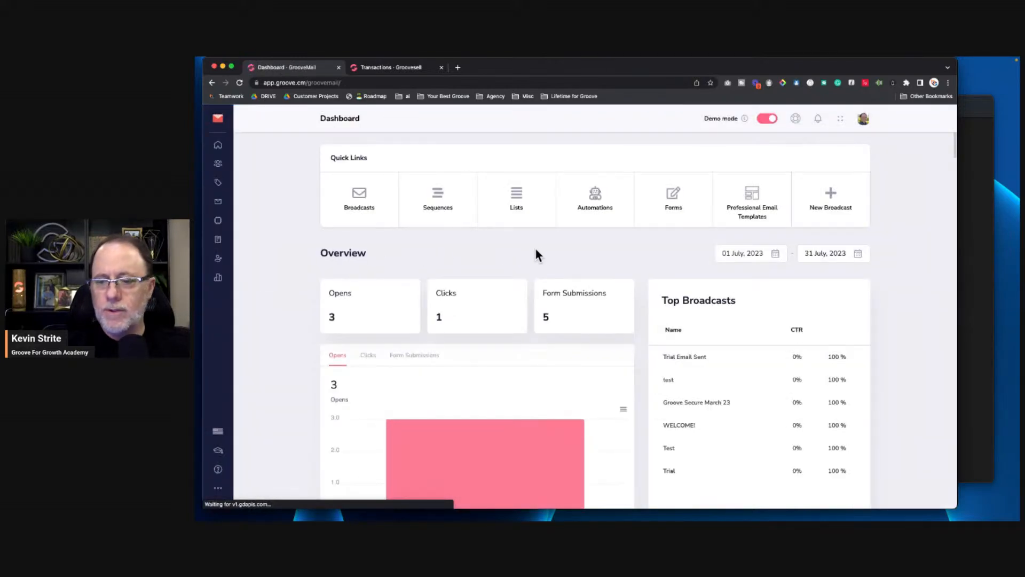
left_click(675, 198)
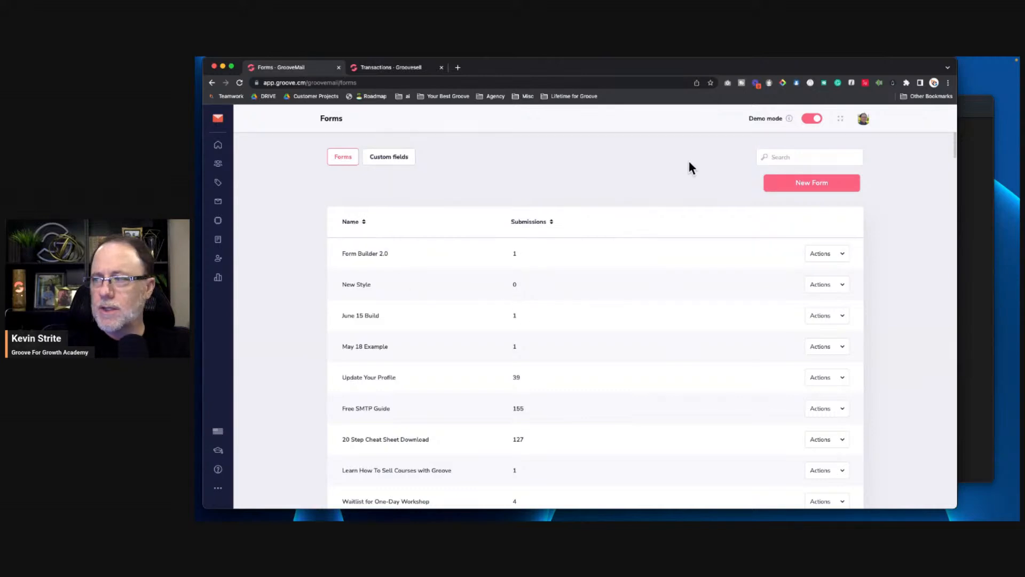
Step: Create a new form named "Form Builder Demo" and continue to its editor
scroll(689, 163, "up", 3)
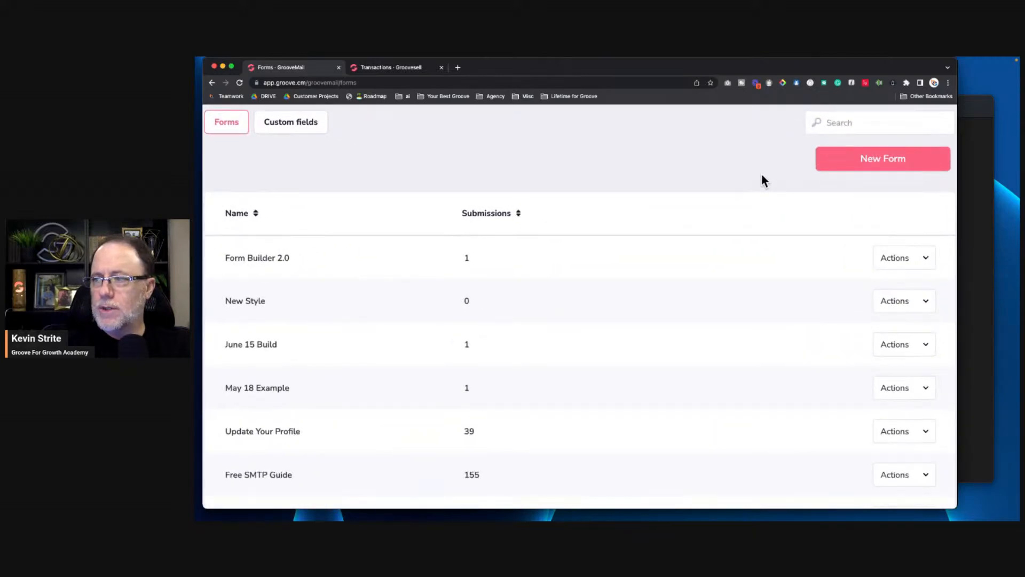
scroll(762, 180, "down", 3)
left_click(790, 183)
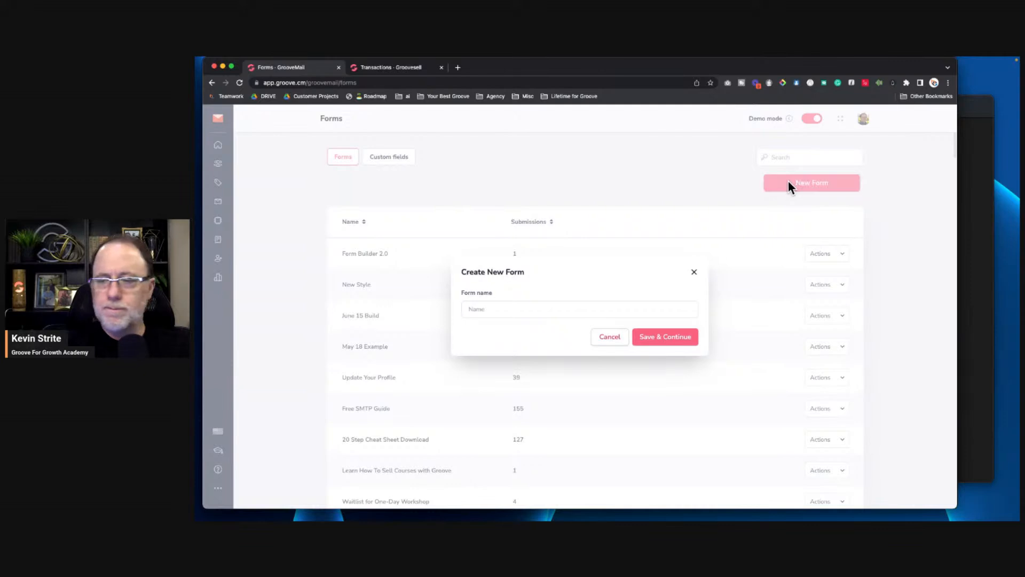
left_click(520, 312)
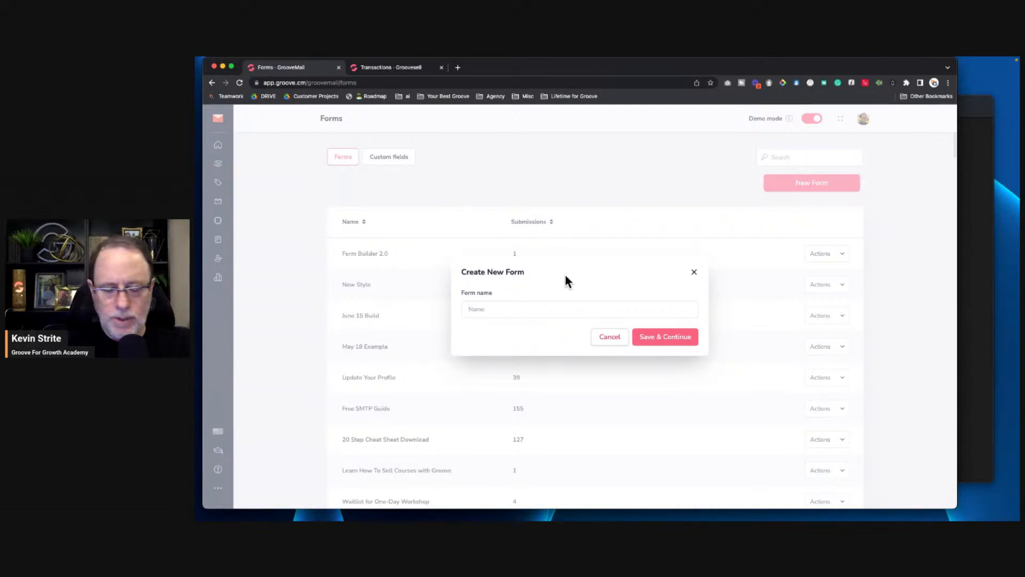
type("Form Builder Demo")
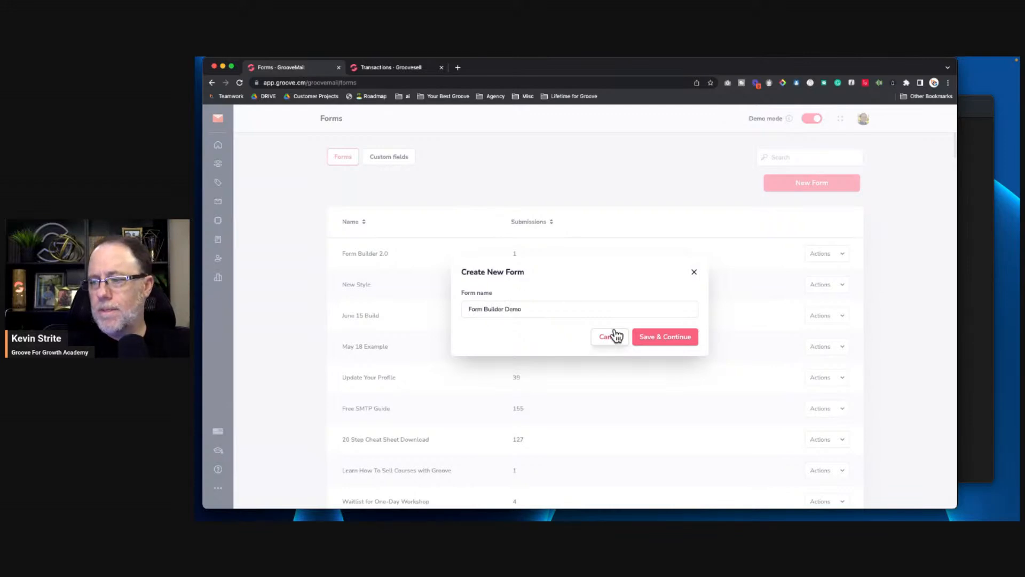
left_click(659, 341)
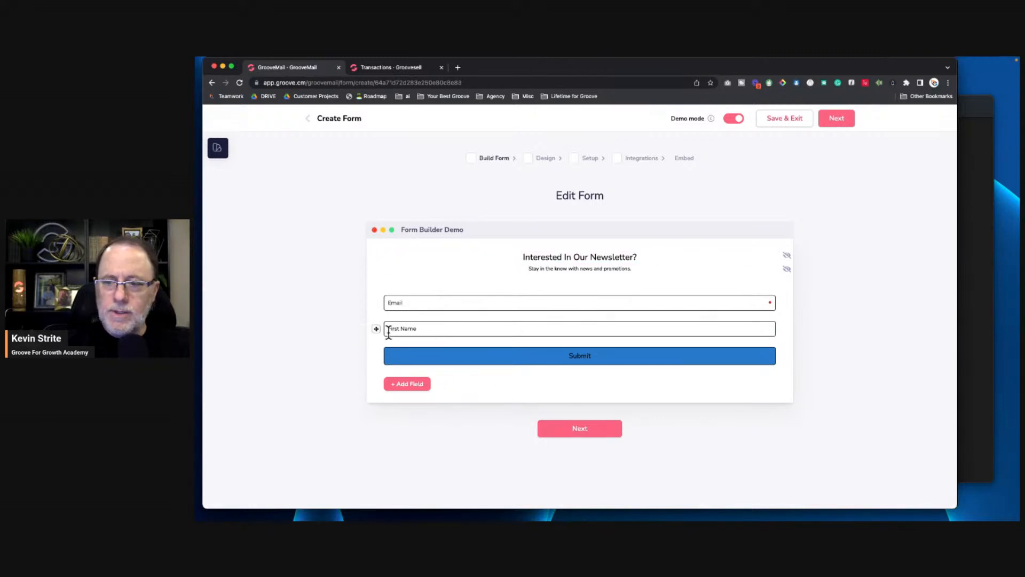
Step: Add the standard Lastname field to the form
left_click_drag(376, 328, 400, 343)
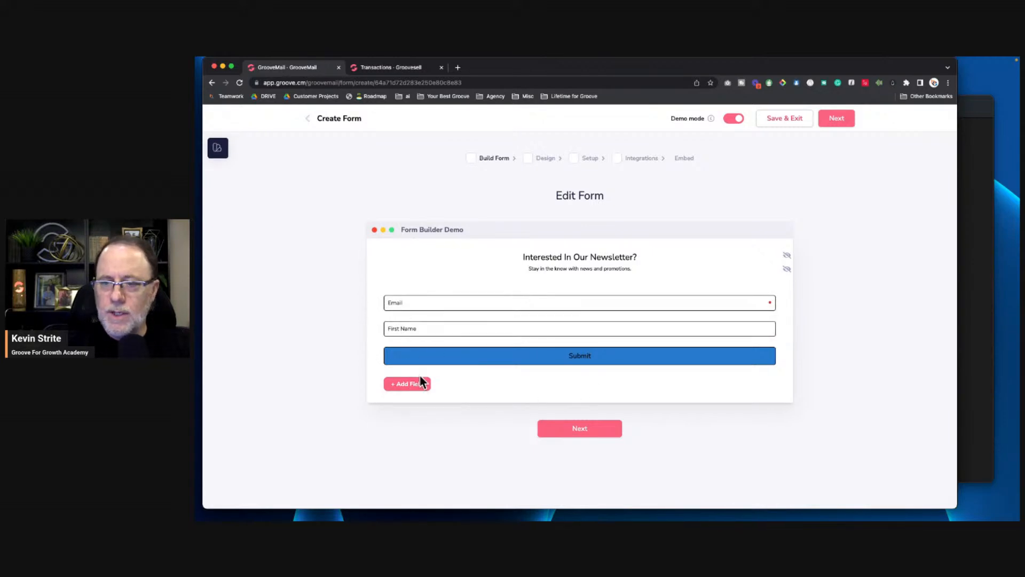
left_click(405, 383)
left_click(540, 383)
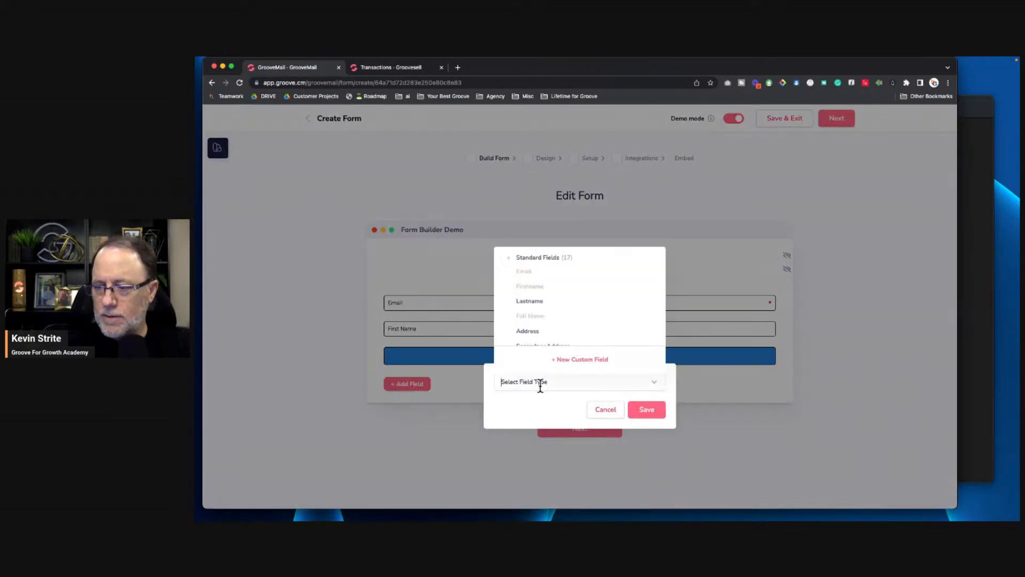
left_click(526, 300)
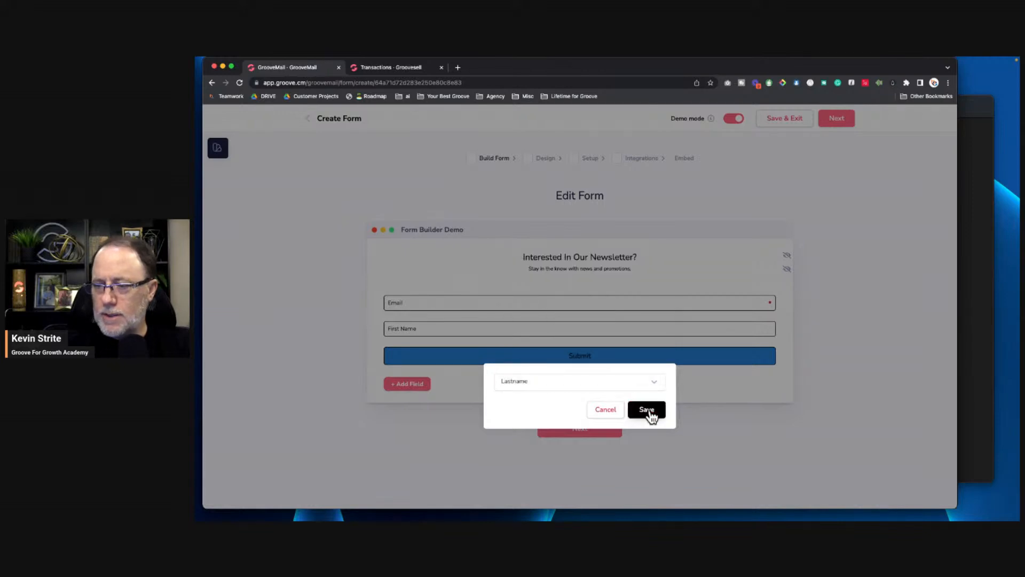
left_click(647, 413)
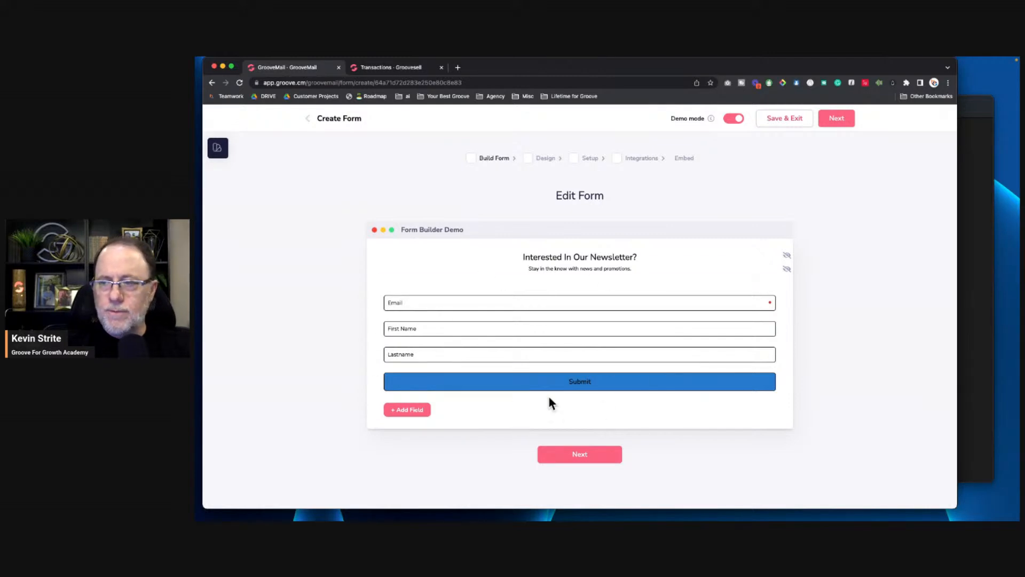
Step: Change the form's heading to "Demo the New Form" and proceed to the Design stage
triple_click(567, 259)
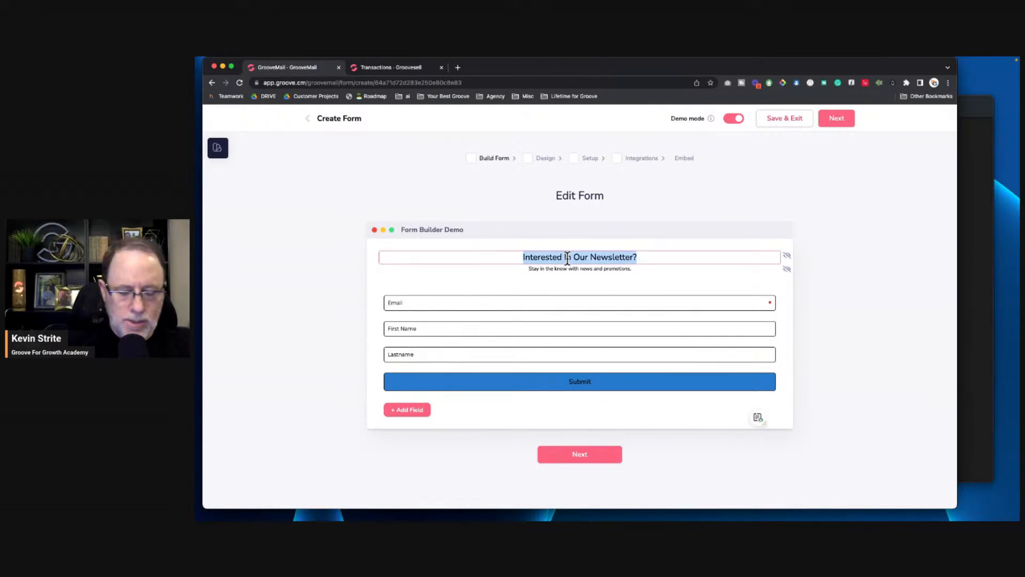
type("D")
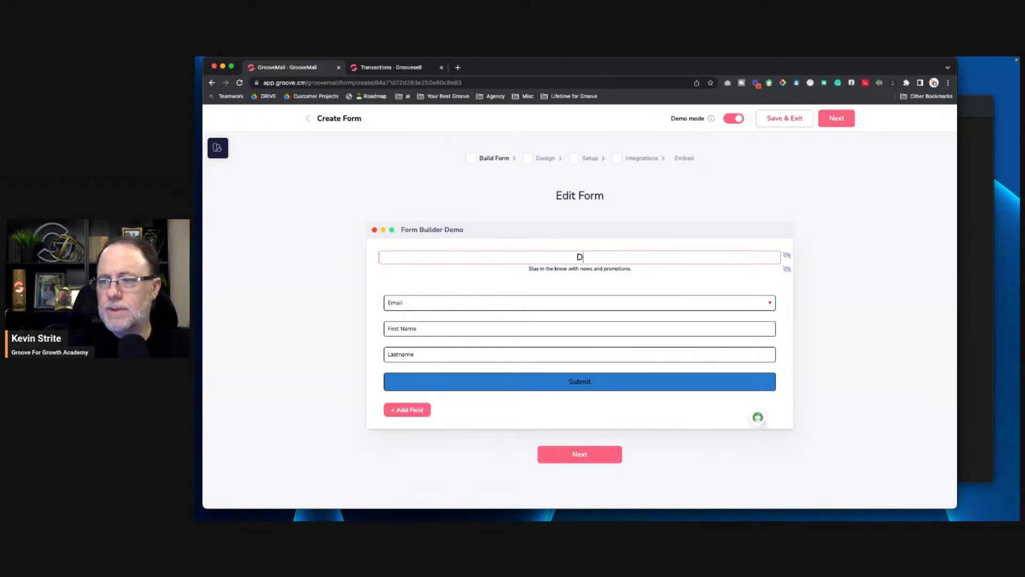
type("emo the New Form")
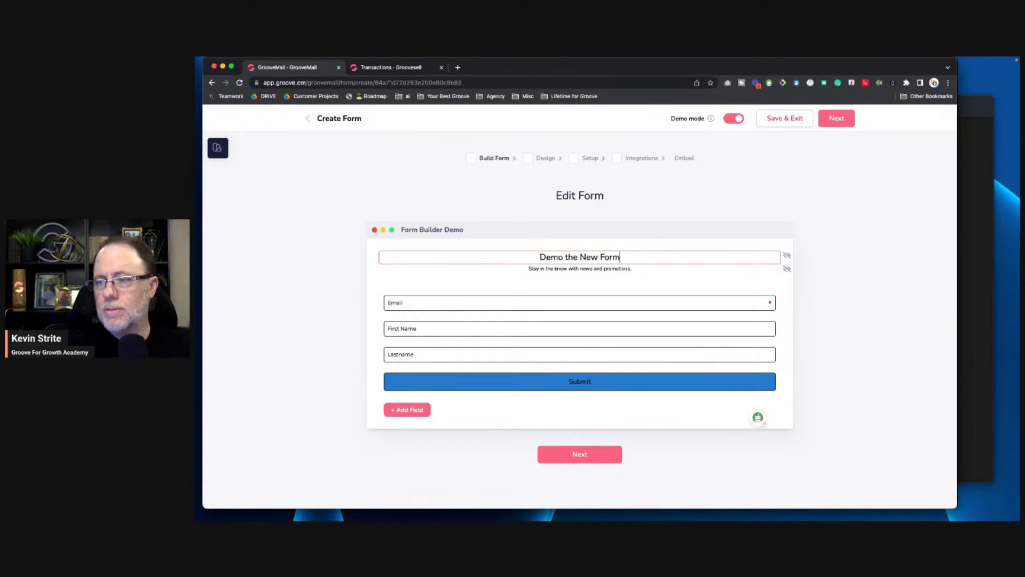
triple_click(567, 268)
left_click(641, 278)
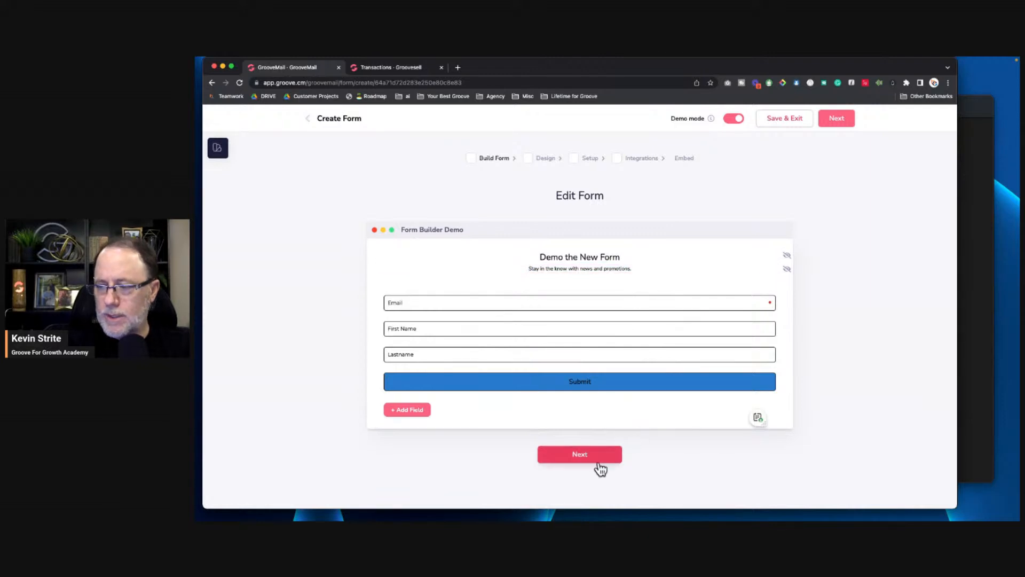
left_click(587, 457)
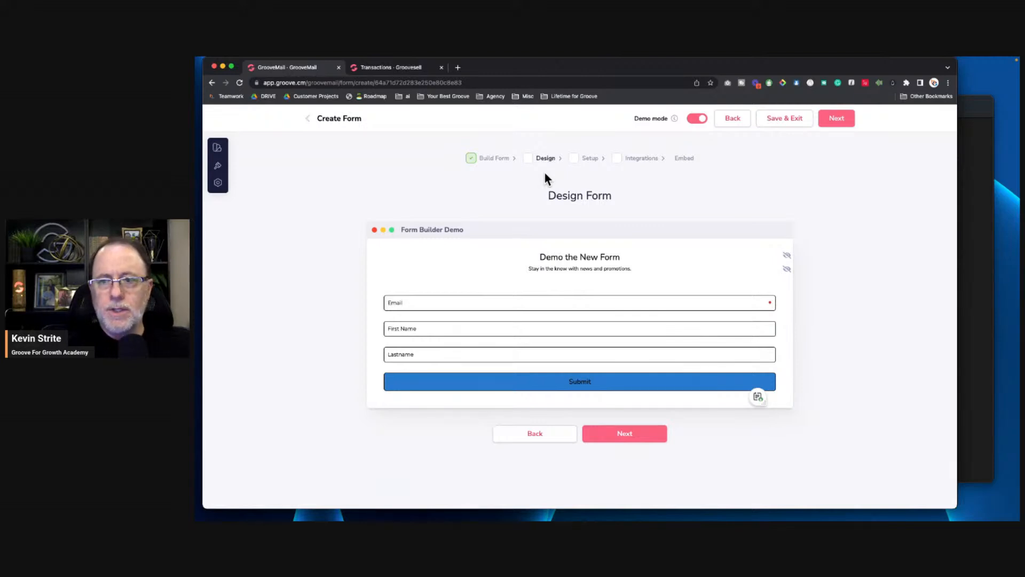
Step: Set the whole form's background colour to green #18cd5e in its customization settings
left_click(378, 282)
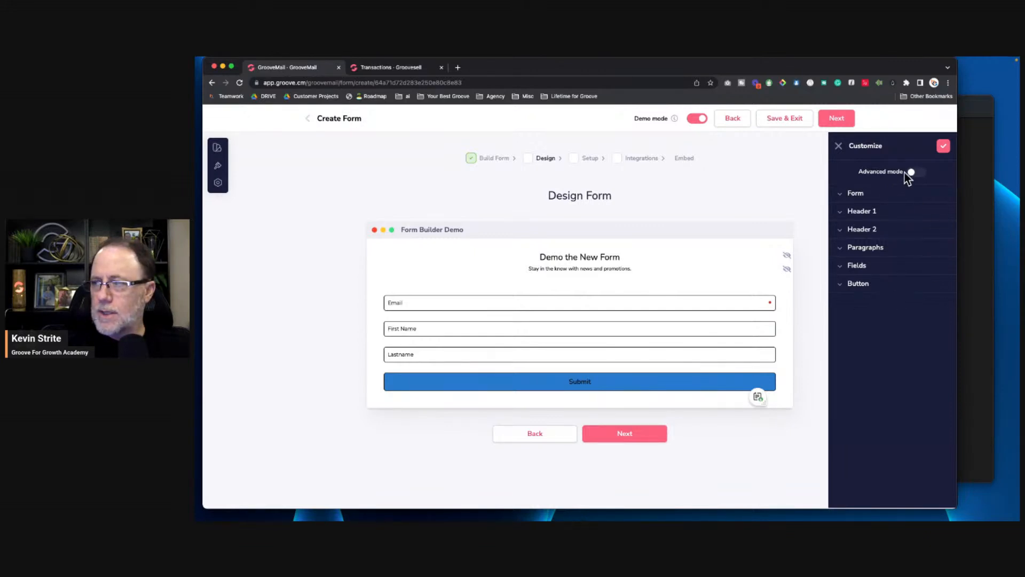
left_click(852, 196)
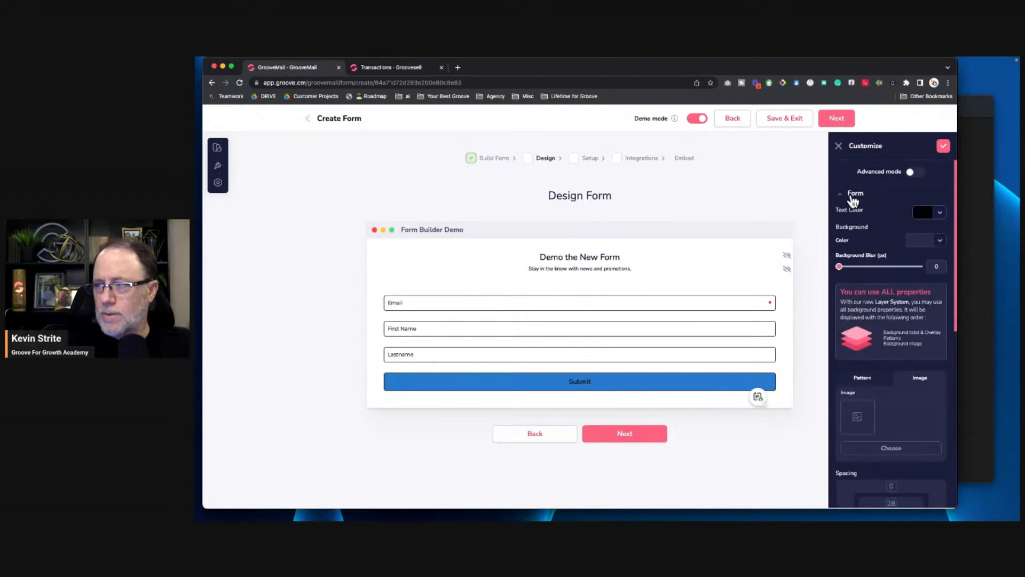
scroll(876, 224, "down", 1)
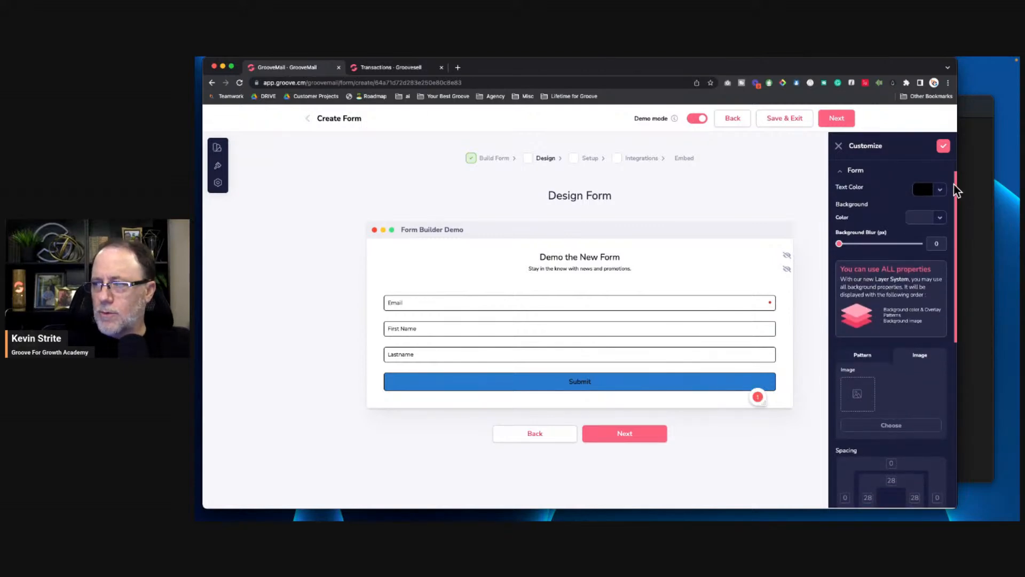
scroll(903, 211, "down", 1)
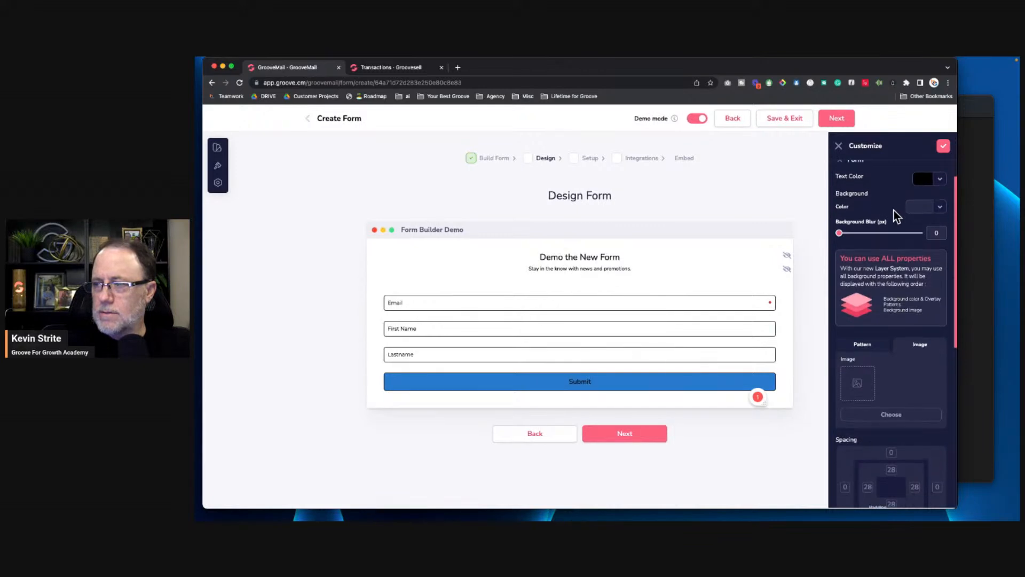
left_click(941, 200)
mouse_move(897, 255)
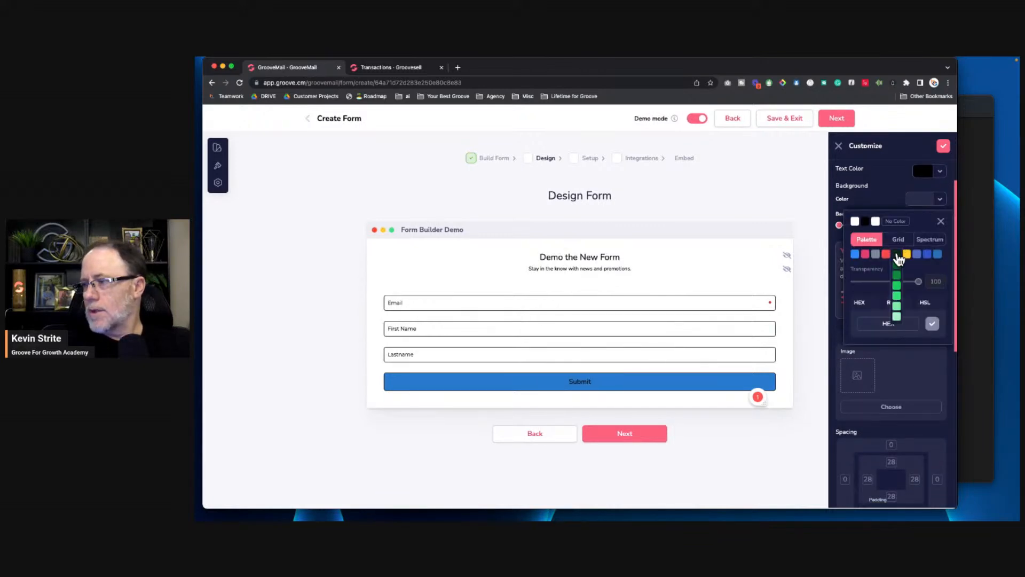
left_click(897, 286)
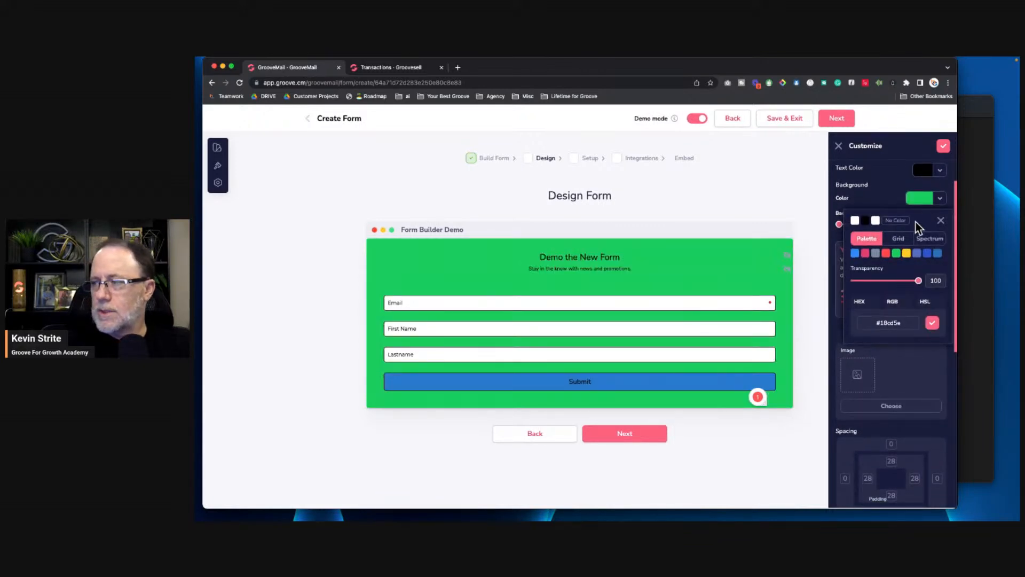
left_click(940, 200)
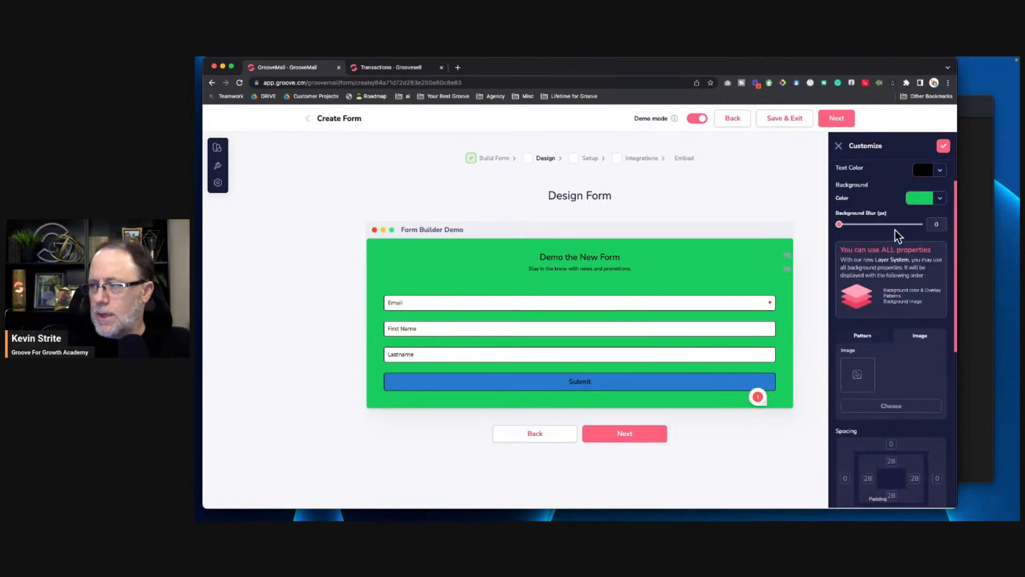
Step: Use the beach chair photo from the image library's own files as the form's background image
scroll(879, 224, "down", 2)
scroll(897, 245, "down", 1)
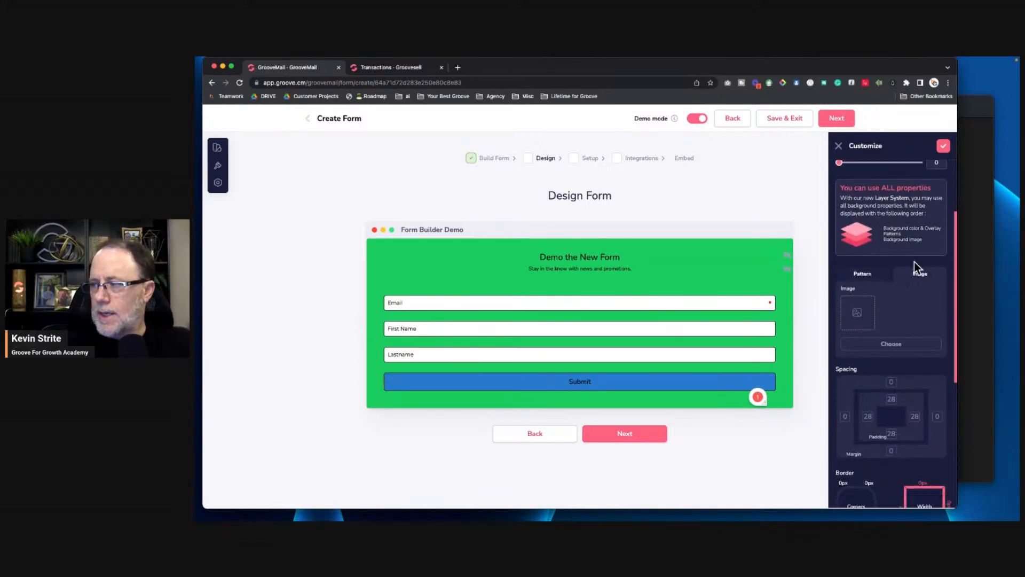
left_click(905, 347)
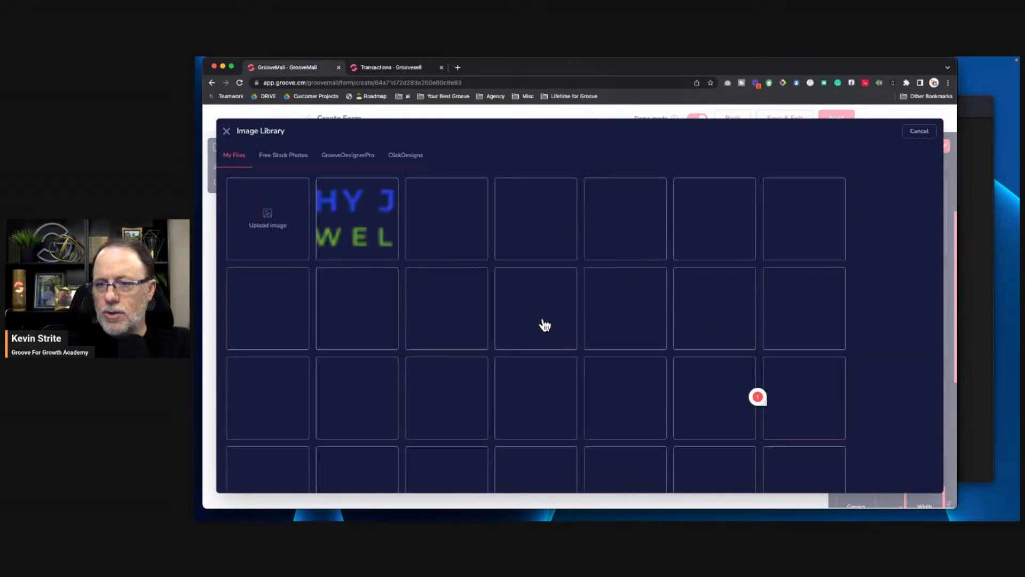
scroll(539, 328, "down", 1)
left_click(525, 288)
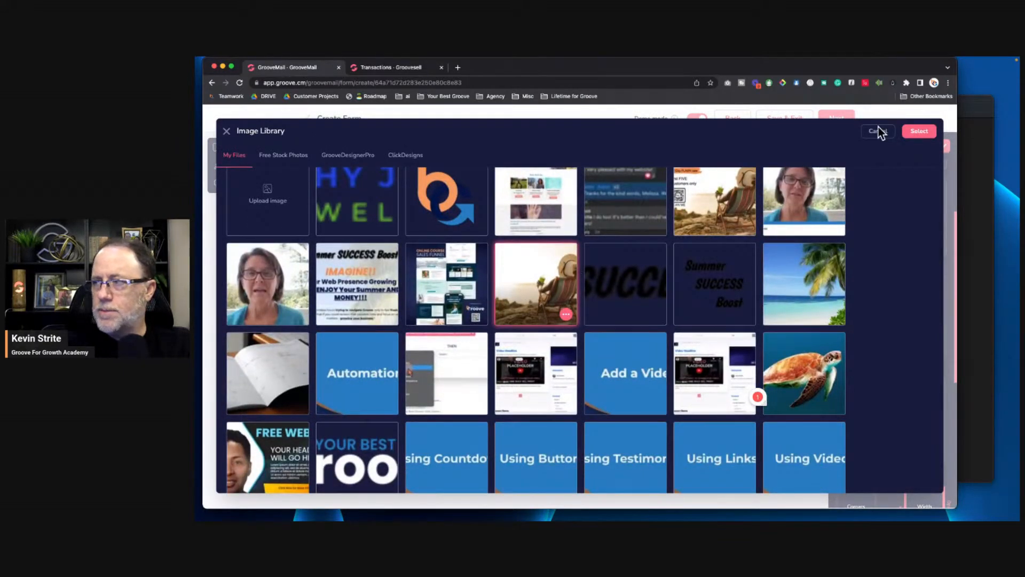
left_click(919, 131)
Step: Try different transparency values for the form's green background colour over the image, ending back at 100
scroll(927, 256, "up", 3)
left_click(939, 225)
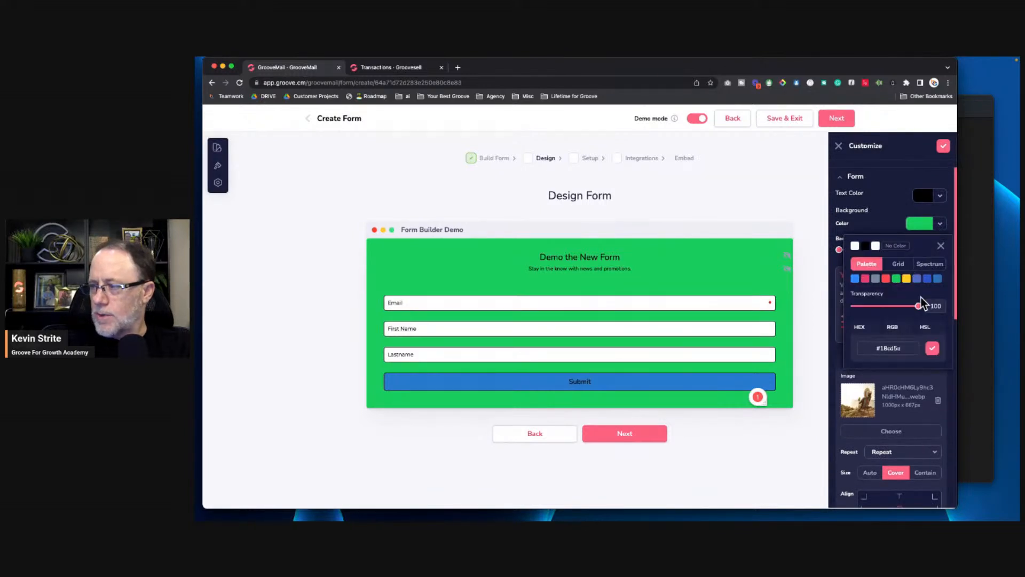
mouse_move(918, 306)
left_mouse_down()
mouse_move(863, 318)
mouse_move(917, 319)
mouse_move(784, 320)
mouse_move(933, 308)
left_mouse_up()
left_click(940, 246)
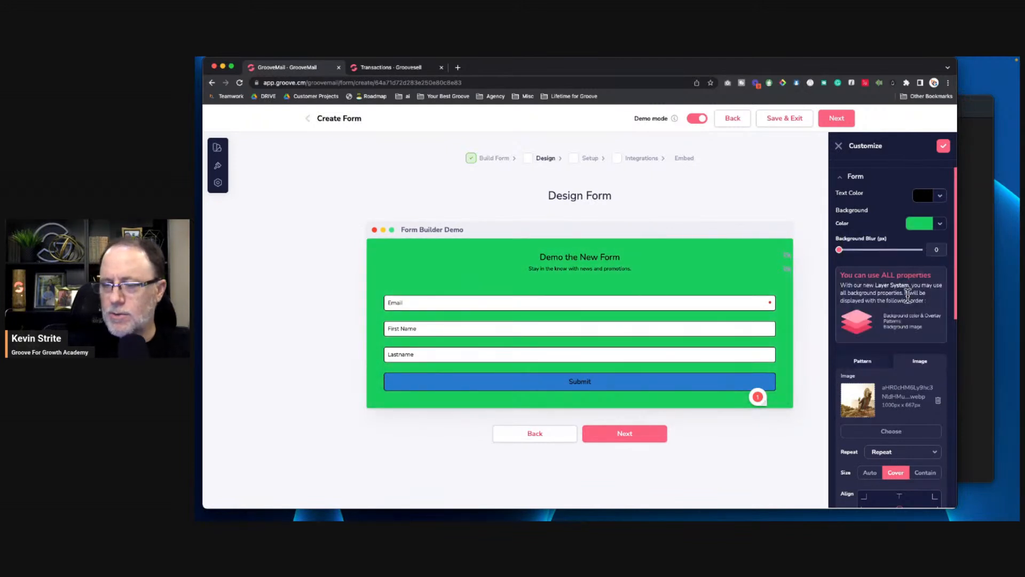
Step: Try rounding the form's border corners with the radius setting, ending back at 0
scroll(893, 329, "down", 5)
scroll(893, 328, "down", 5)
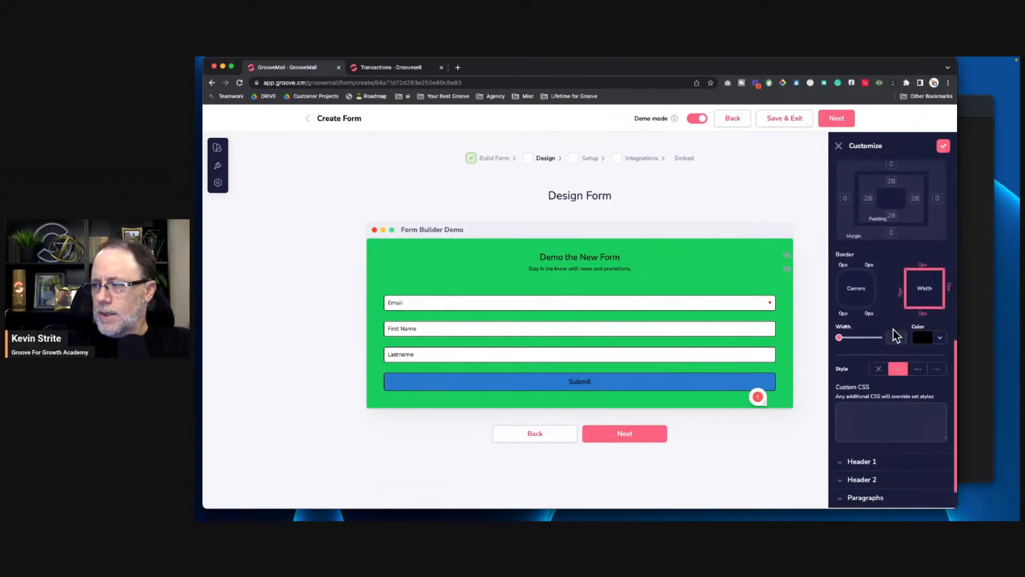
scroll(895, 335, "down", 1)
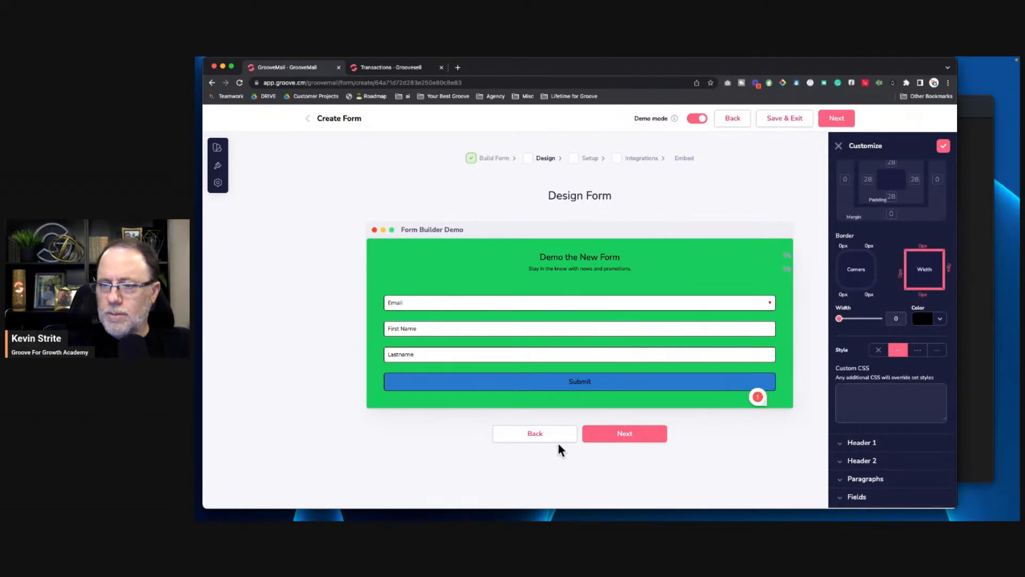
left_click(860, 279)
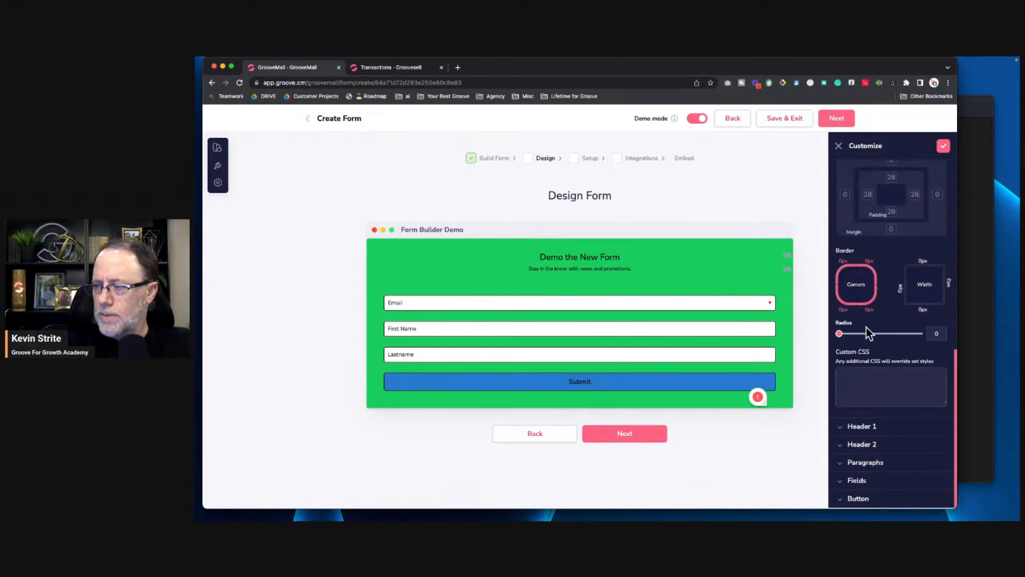
mouse_move(840, 335)
left_mouse_down()
mouse_move(921, 344)
mouse_move(805, 342)
mouse_move(886, 337)
mouse_move(831, 340)
left_mouse_up()
scroll(904, 305, "up", 2)
scroll(906, 308, "up", 8)
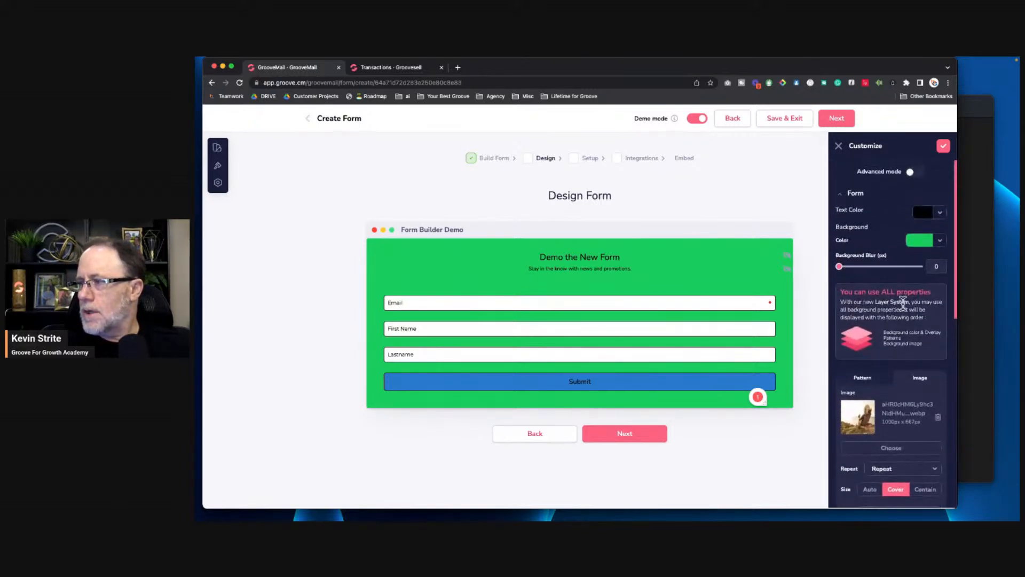
scroll(914, 385, "down", 10)
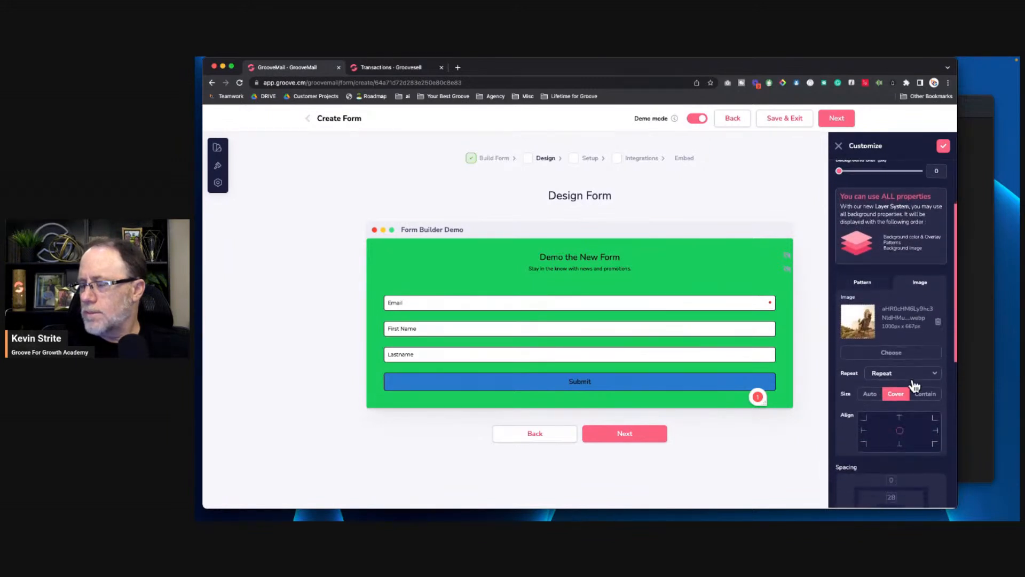
scroll(912, 379, "down", 3)
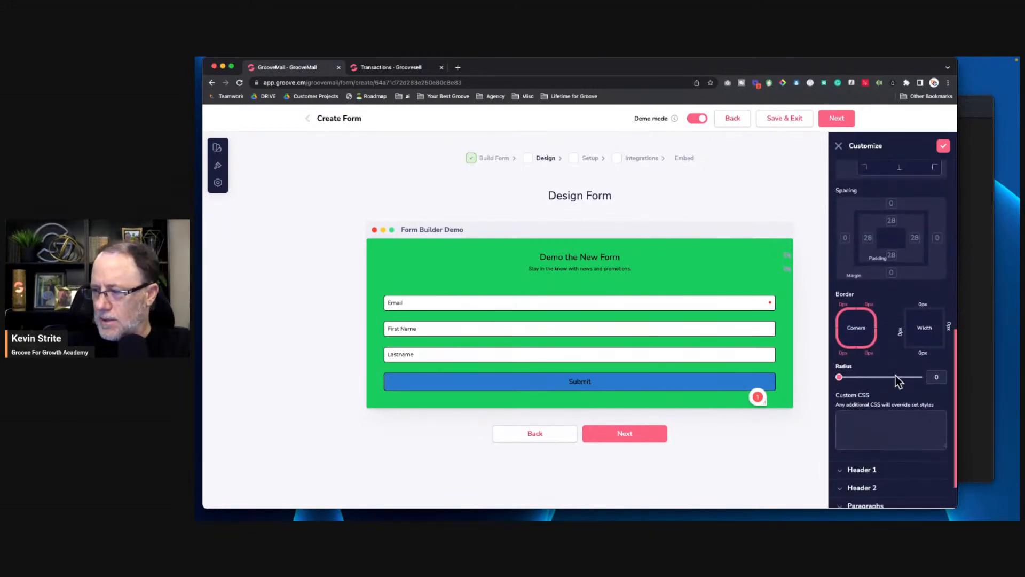
mouse_move(841, 377)
left_mouse_down()
mouse_move(871, 380)
mouse_move(840, 382)
left_mouse_up()
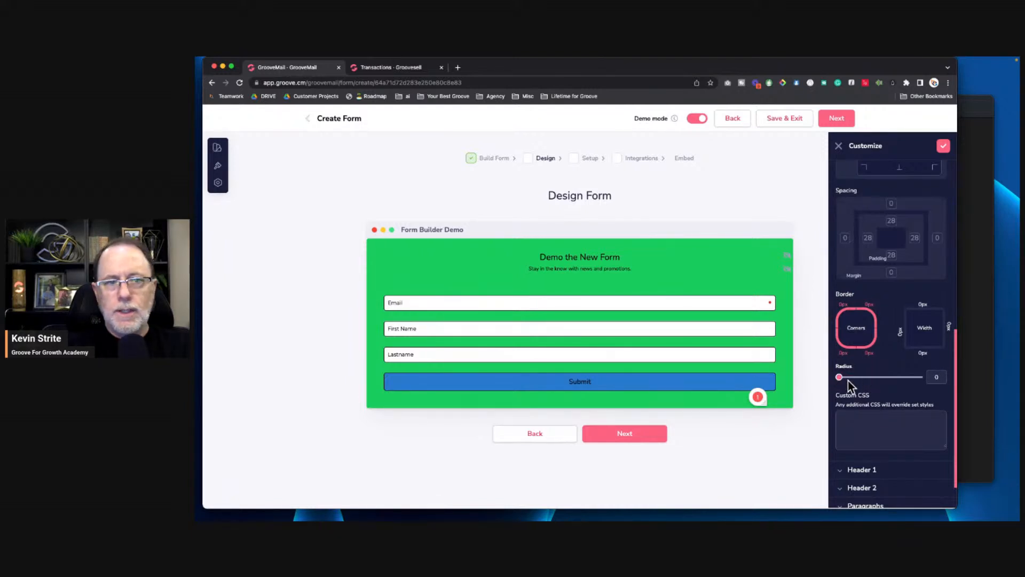
scroll(877, 373, "up", 5)
scroll(883, 358, "down", 6)
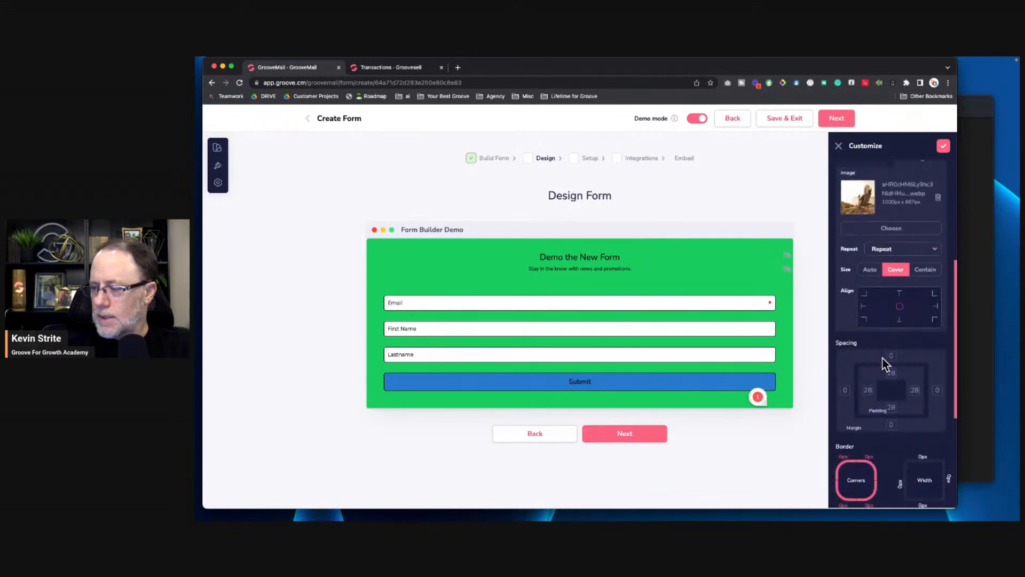
Step: Set the text weight of Header 1 to black in the customization settings
scroll(882, 358, "up", 10)
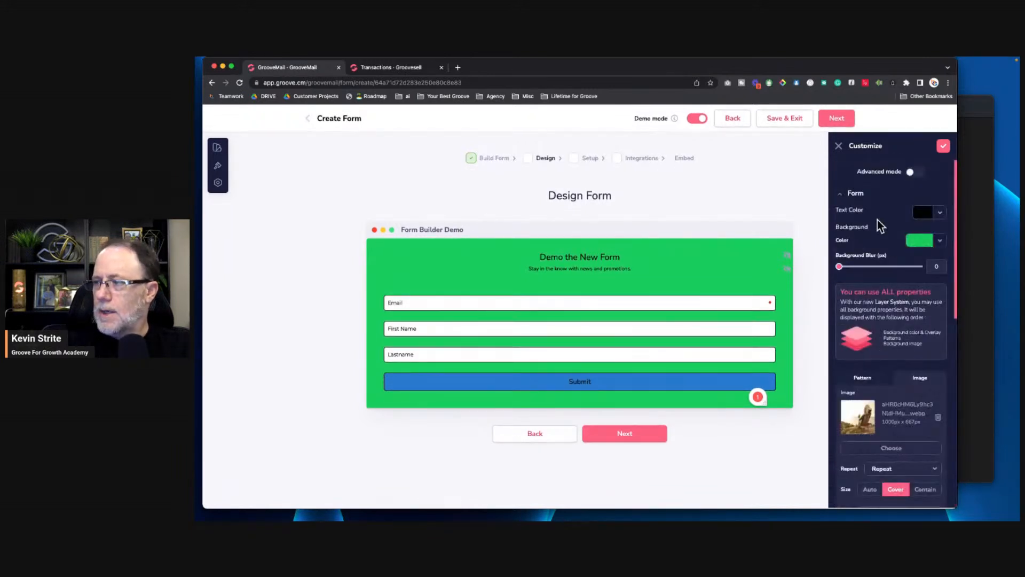
left_click(843, 199)
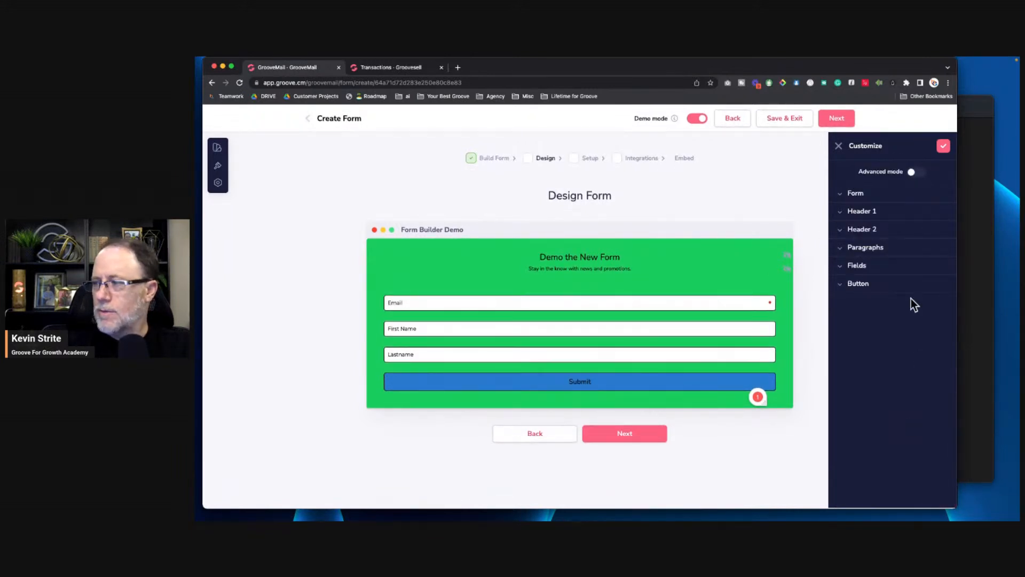
left_click(843, 213)
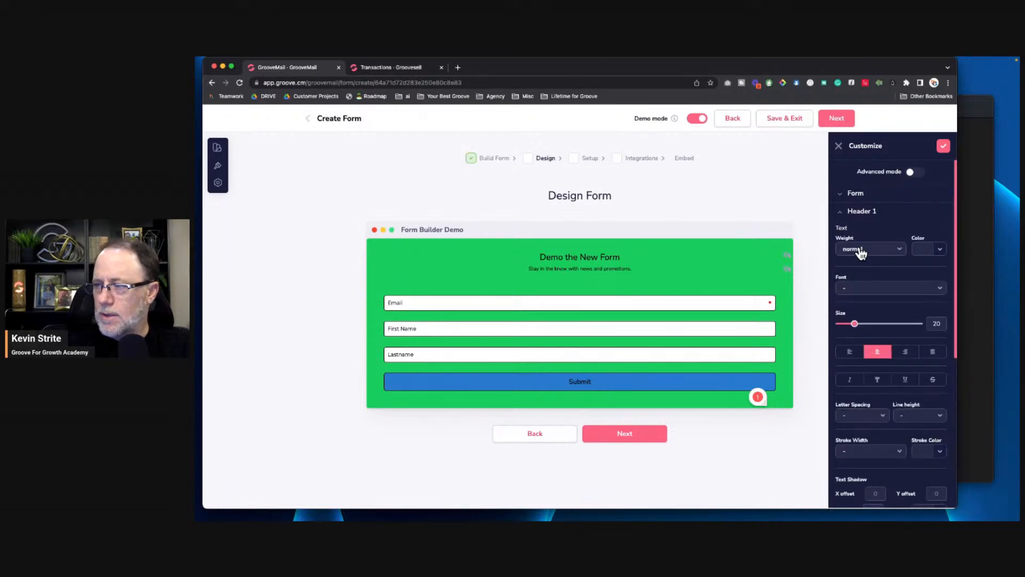
left_click(861, 250)
left_click(855, 344)
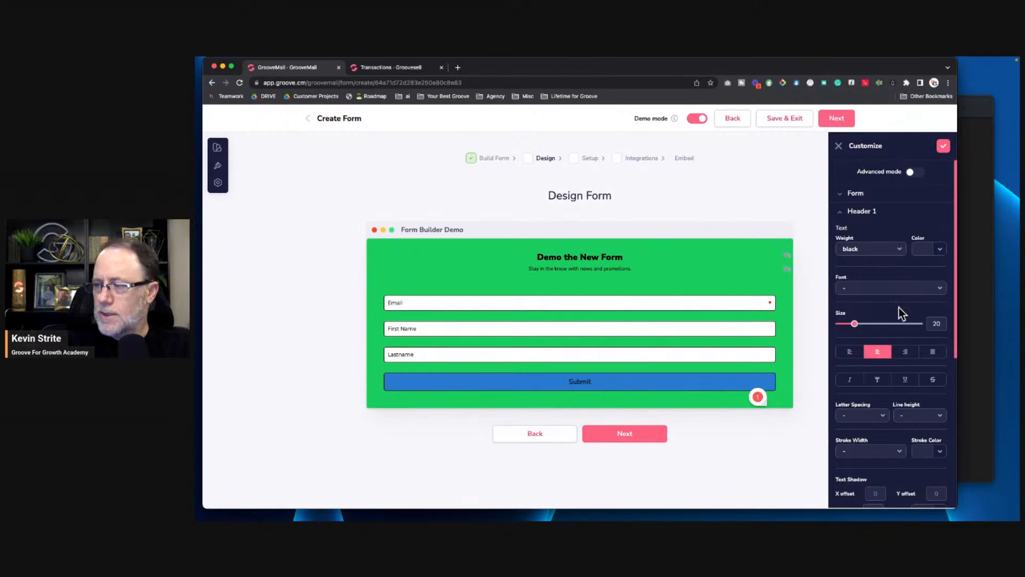
Step: Examine the remaining Header 1 options and the Header 2 and Paragraphs styling settings, closing them again
scroll(900, 308, "down", 3)
scroll(899, 309, "down", 5)
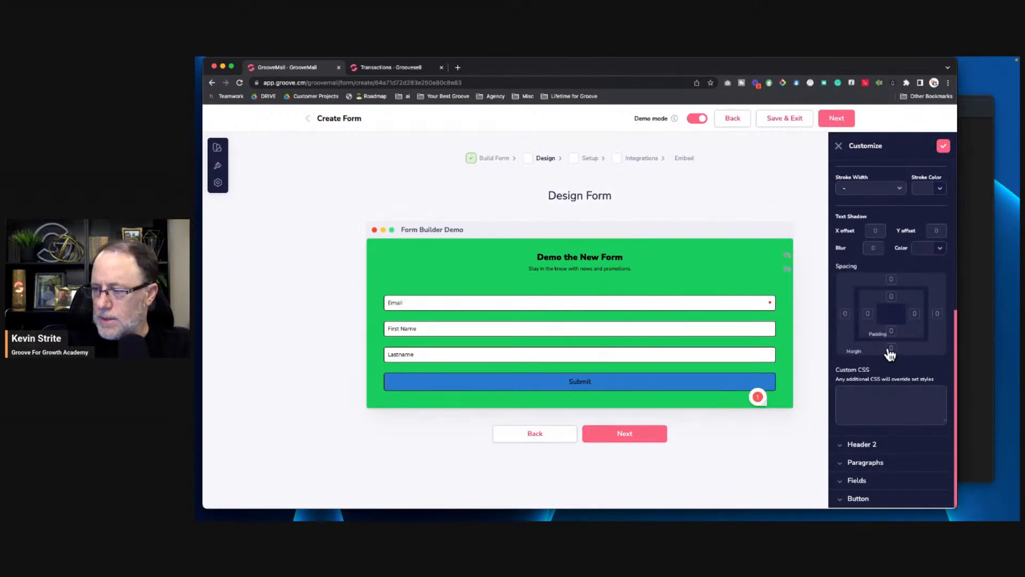
left_click(862, 445)
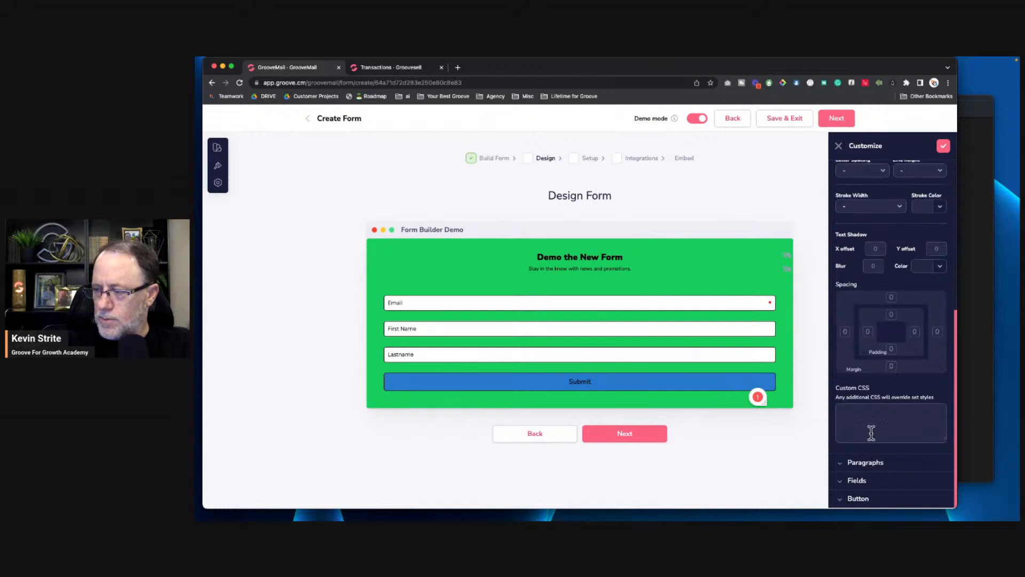
left_click(868, 463)
scroll(886, 385, "up", 2)
scroll(898, 357, "up", 2)
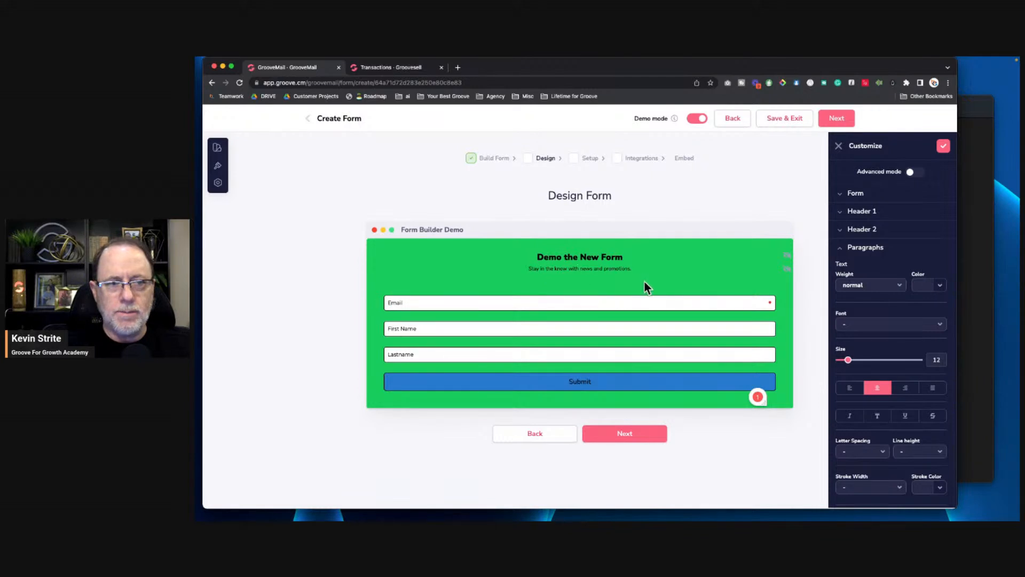
left_click(850, 252)
left_click(849, 252)
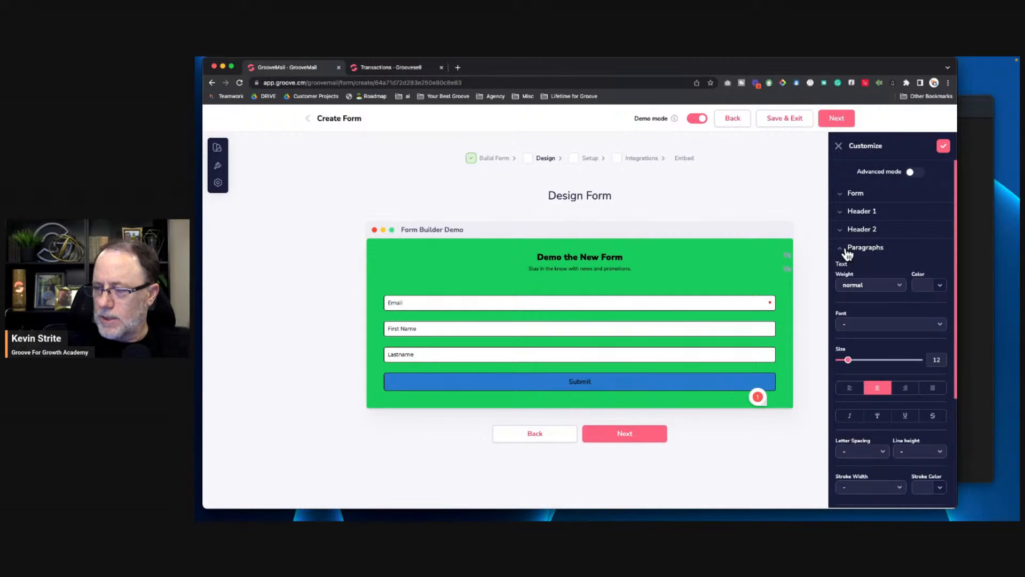
left_click(848, 252)
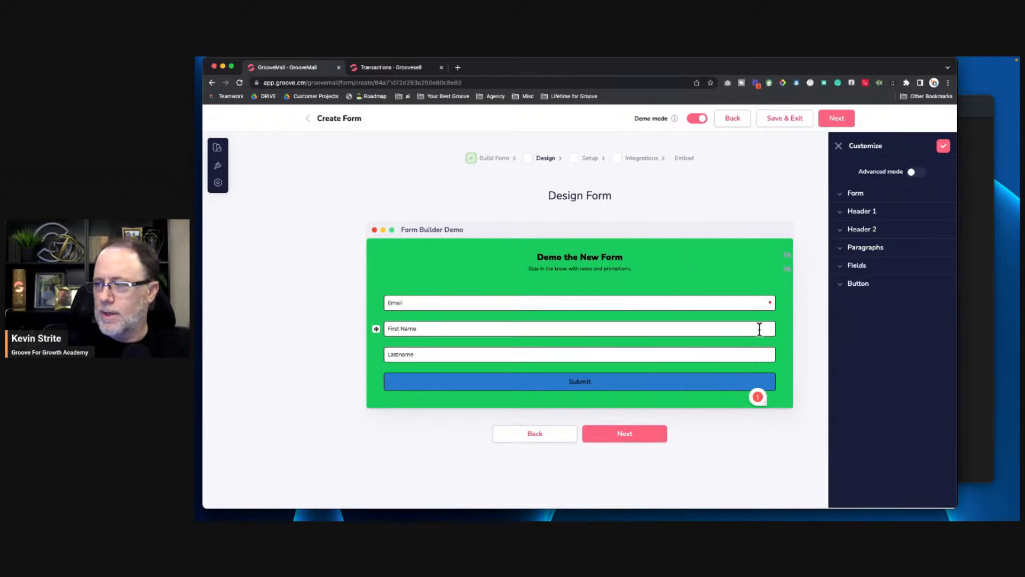
Step: Set the background colour of the form's fields to yellow #ffcc24 and check the Email field in the preview
left_click(845, 267)
scroll(867, 336, "down", 2)
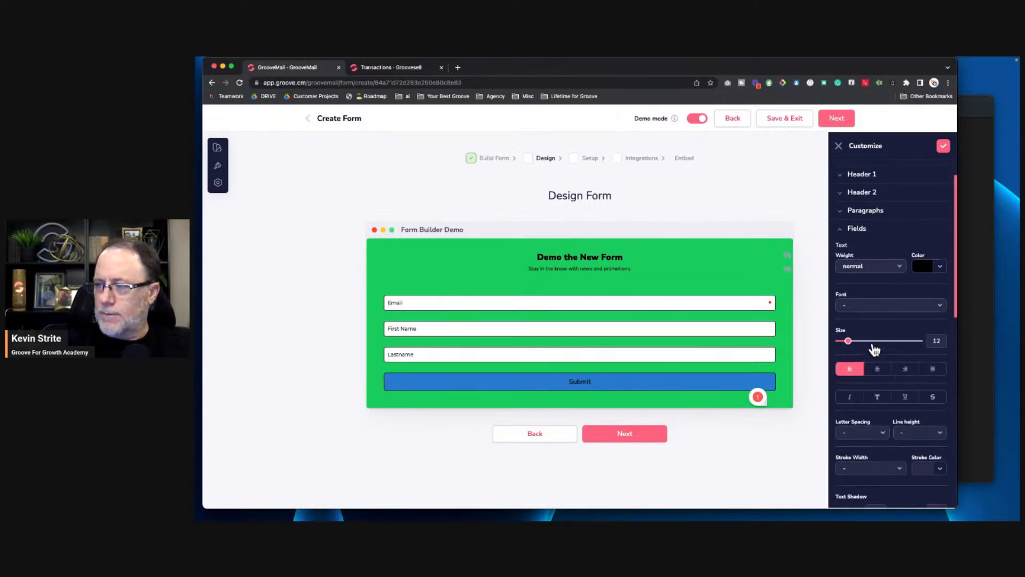
scroll(873, 345, "down", 1)
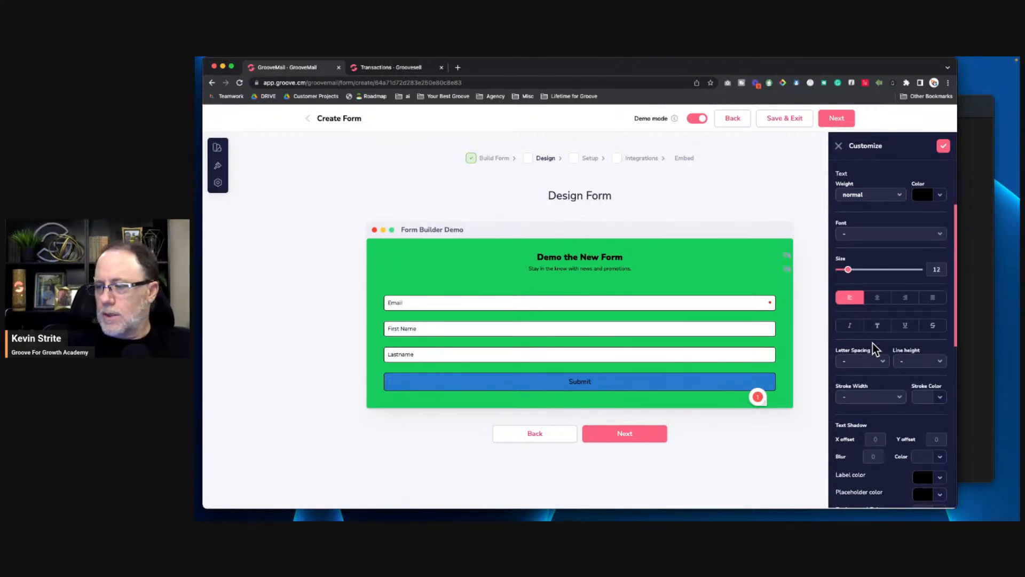
scroll(872, 344, "down", 8)
scroll(874, 348, "up", 5)
scroll(874, 348, "up", 5)
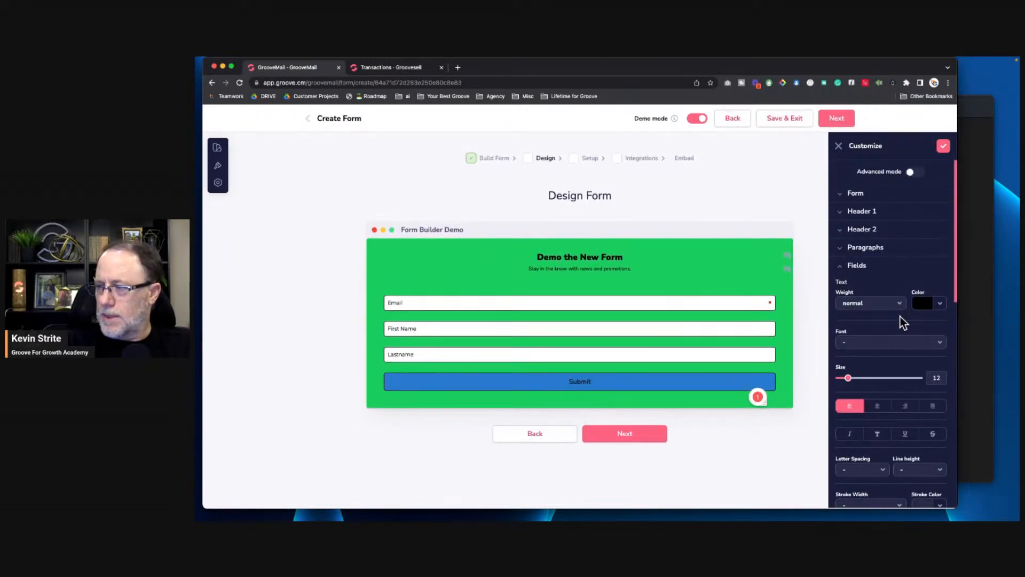
scroll(901, 316, "down", 4)
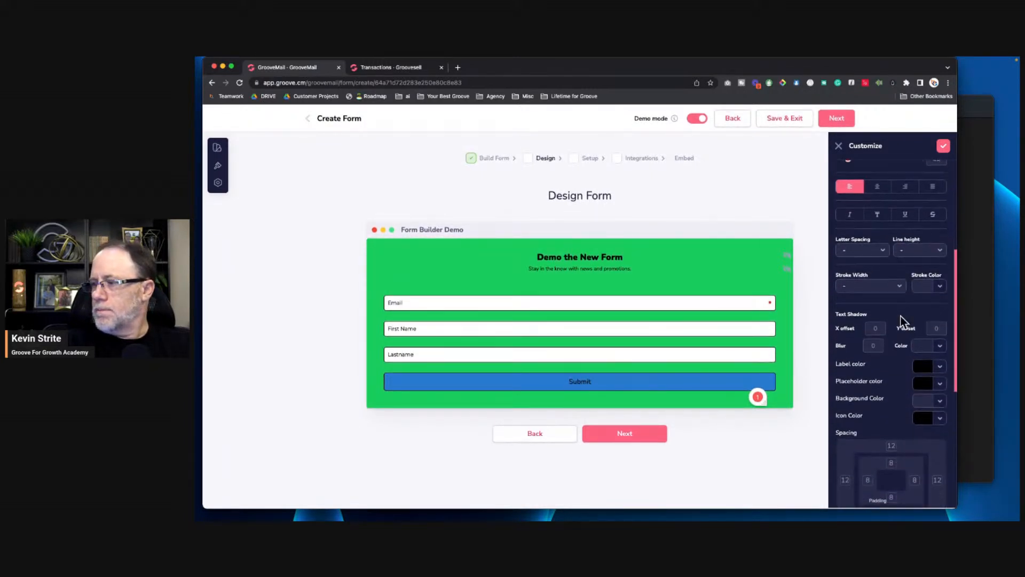
scroll(901, 321, "down", 3)
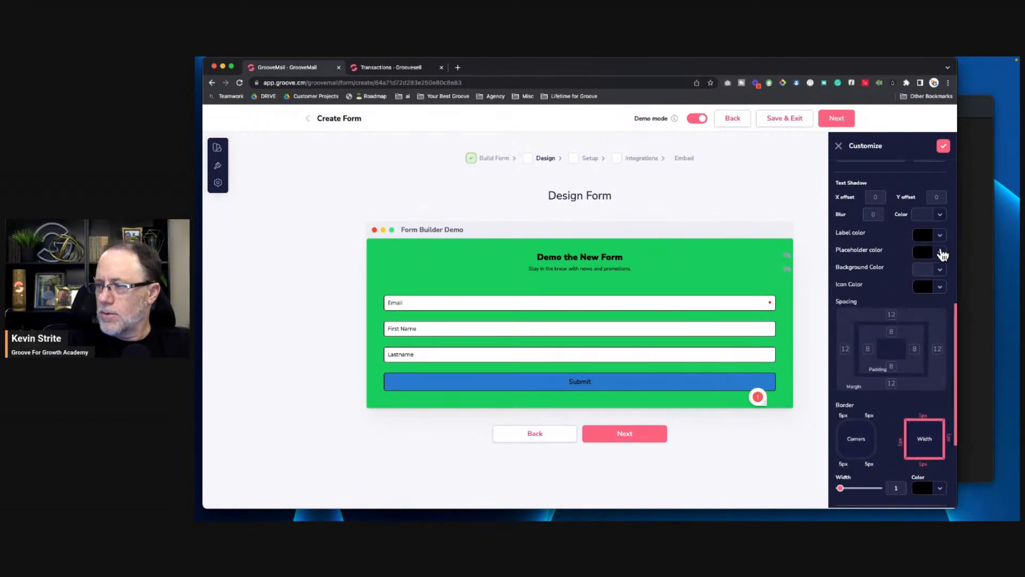
left_click(939, 271)
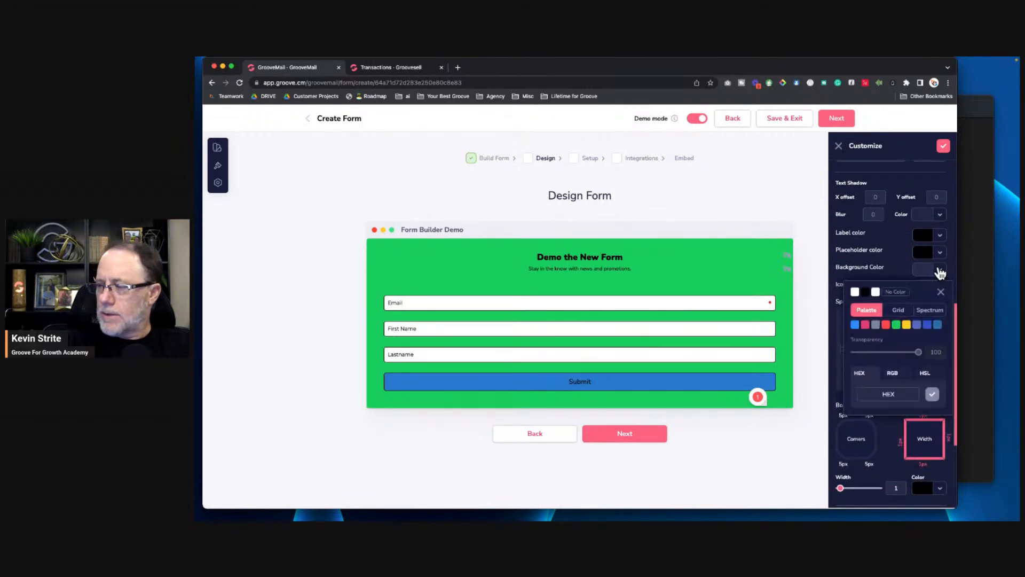
left_click(907, 324)
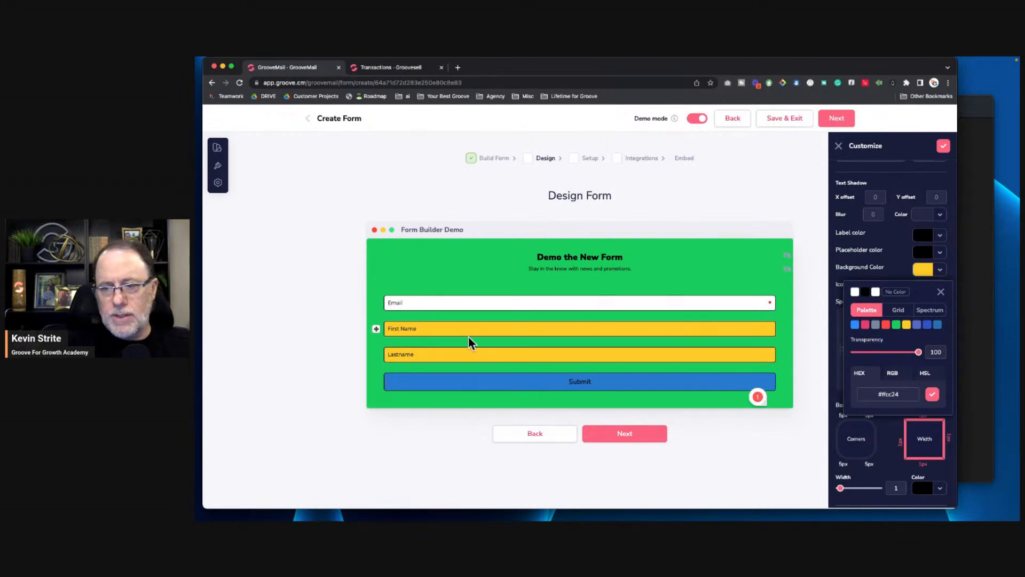
left_click(452, 302)
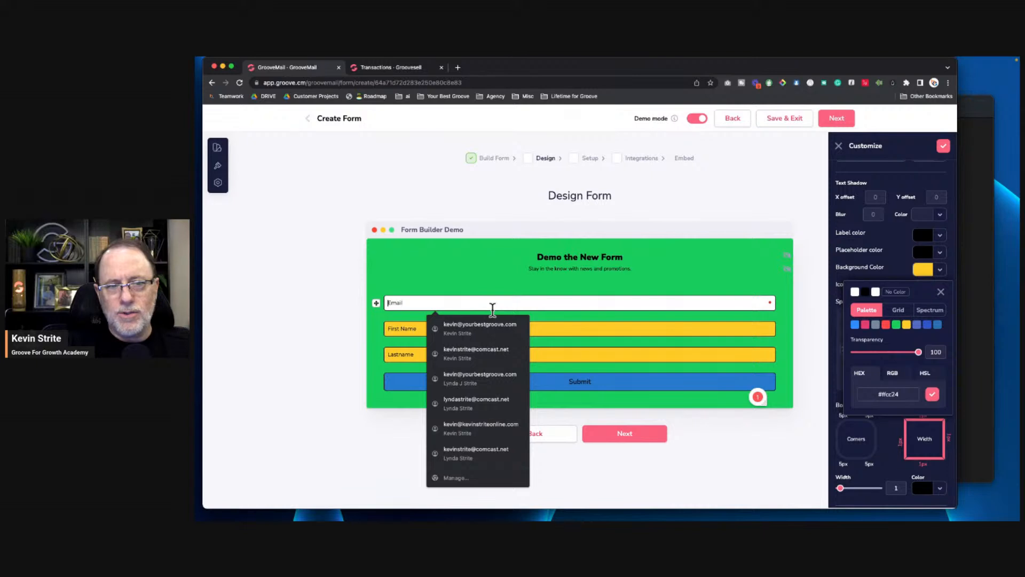
left_click(783, 307)
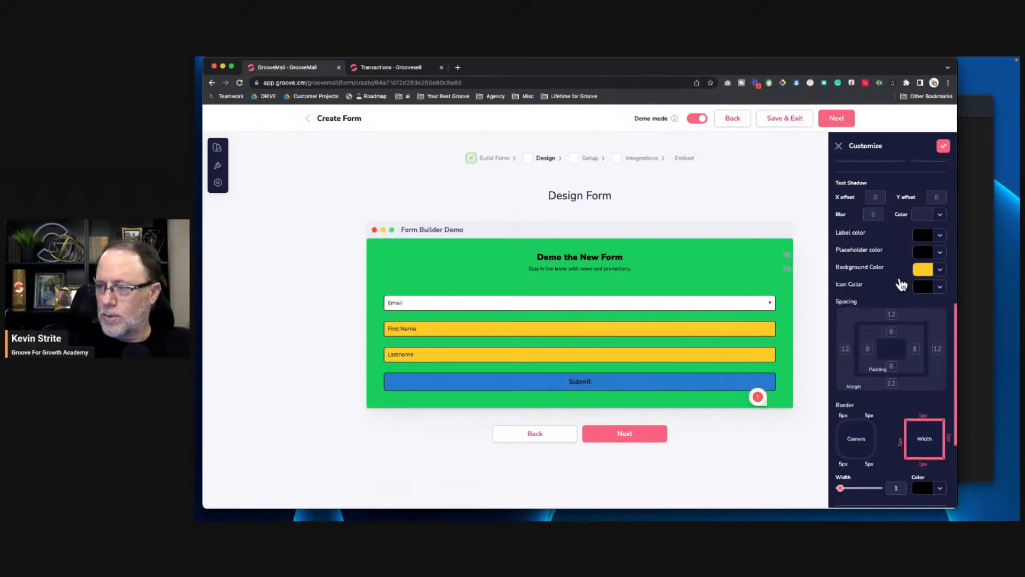
Step: Set the left padding of the form's fields to 10
scroll(886, 286, "down", 2)
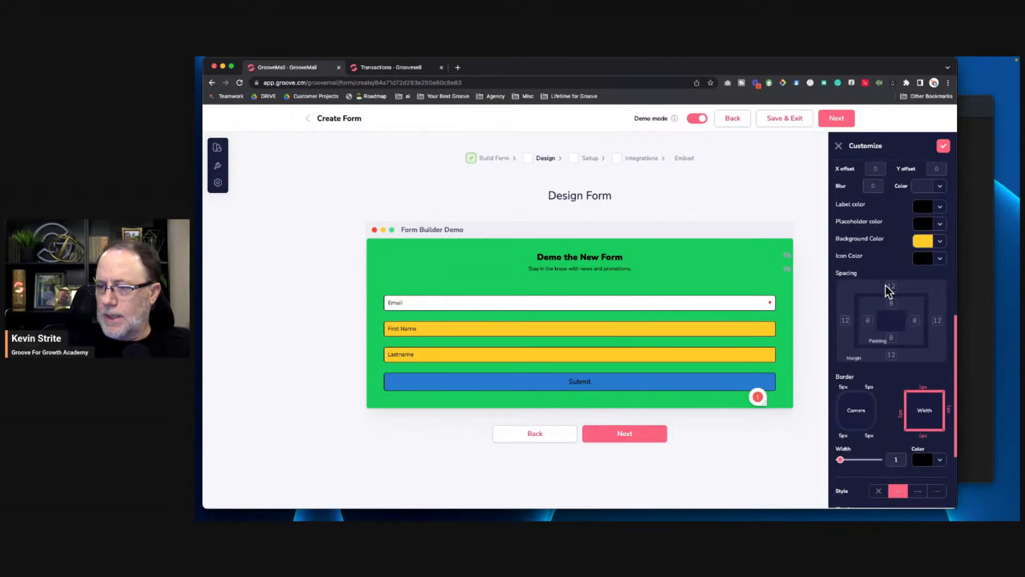
scroll(886, 285, "down", 2)
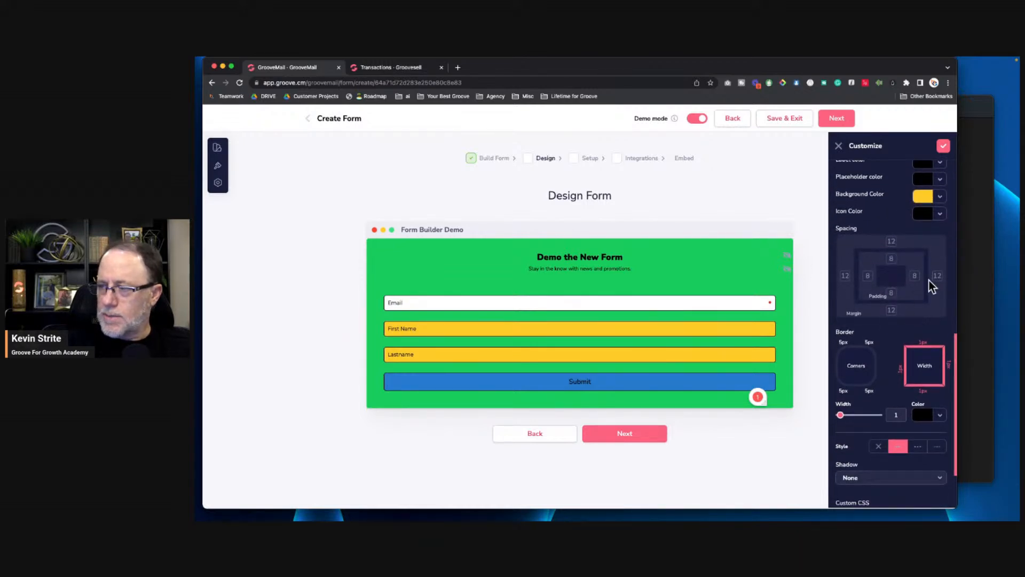
left_click(867, 282)
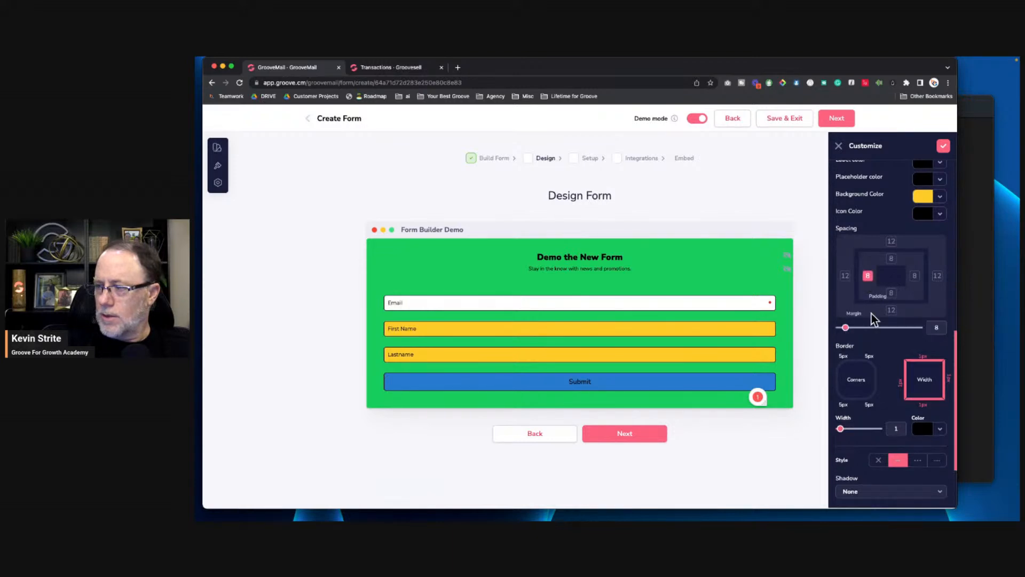
mouse_move(846, 329)
left_mouse_down()
mouse_move(875, 335)
mouse_move(849, 338)
left_mouse_up()
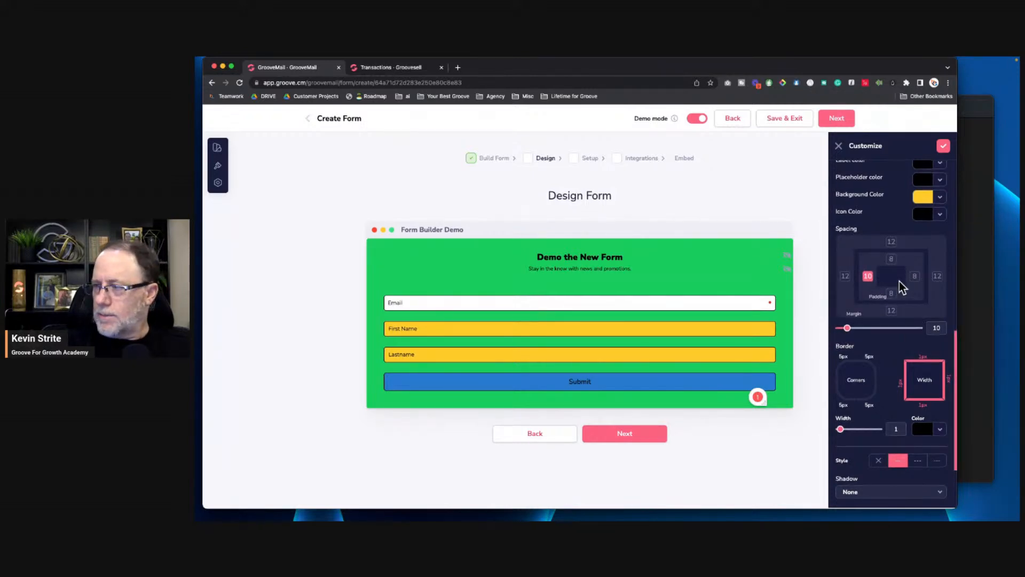
Step: Review the fields' border and shadow options, then close the Fields settings
scroll(899, 281, "up", 3)
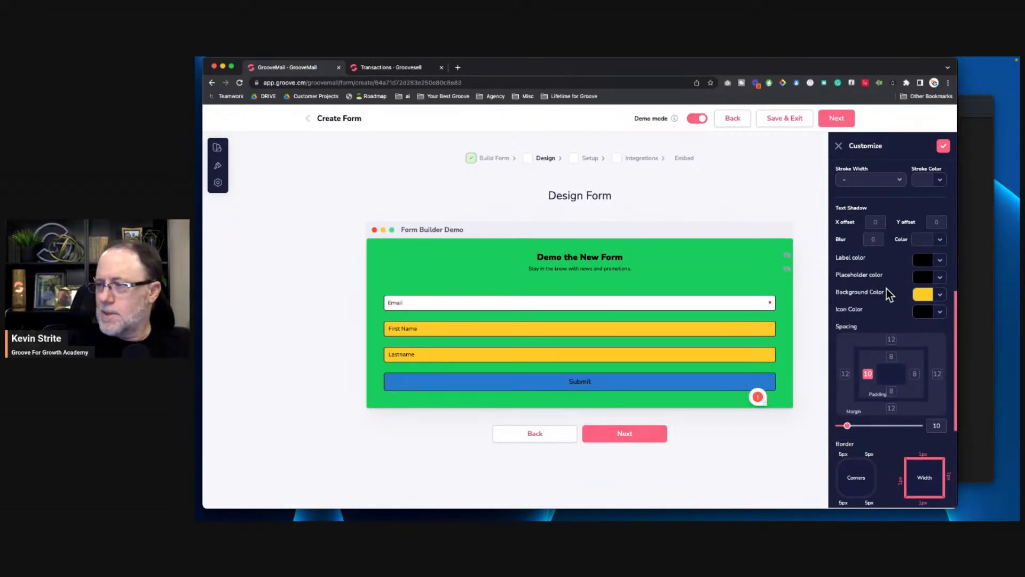
scroll(887, 291, "down", 5)
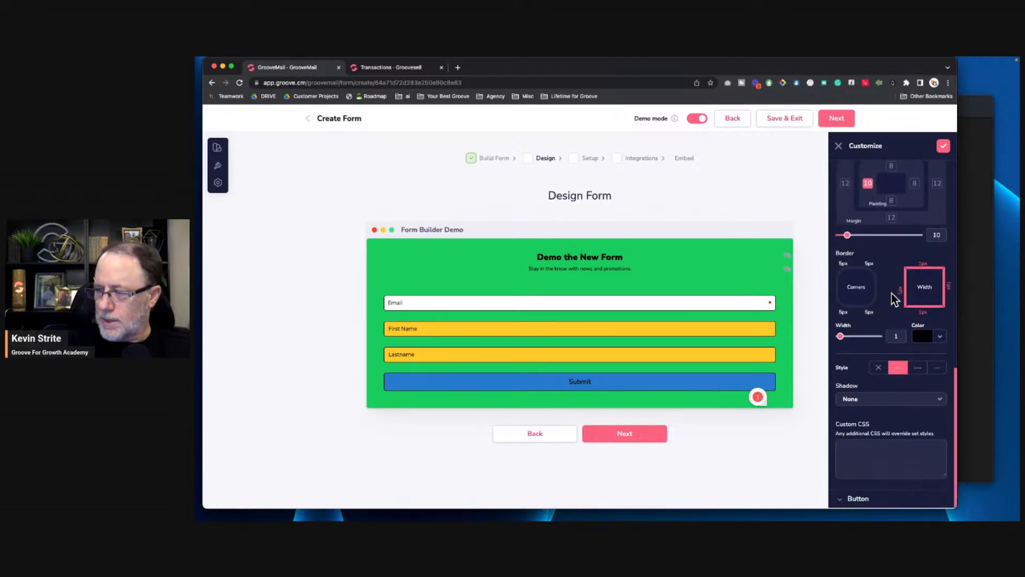
left_click(865, 404)
left_click(863, 403)
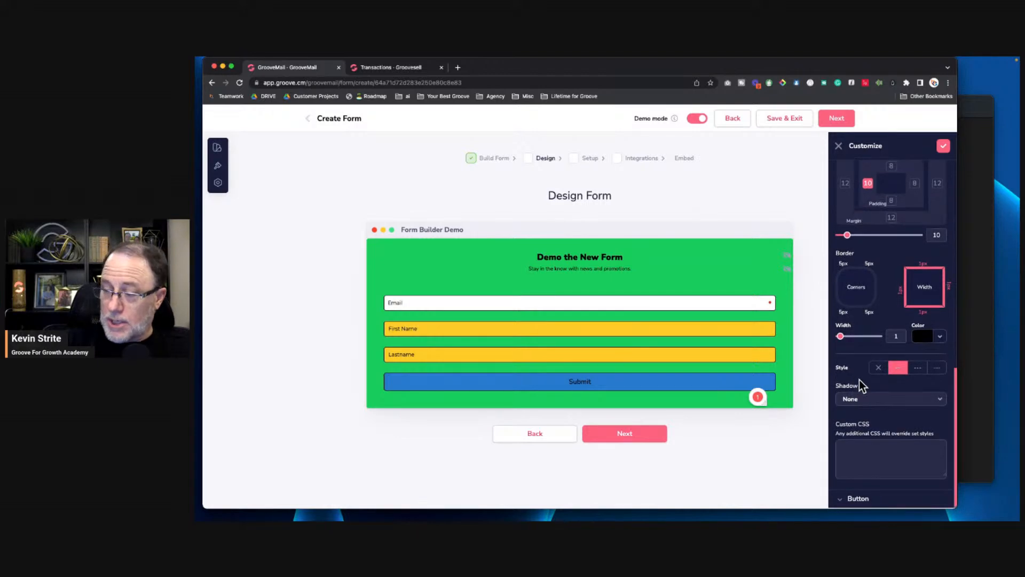
scroll(861, 384, "up", 10)
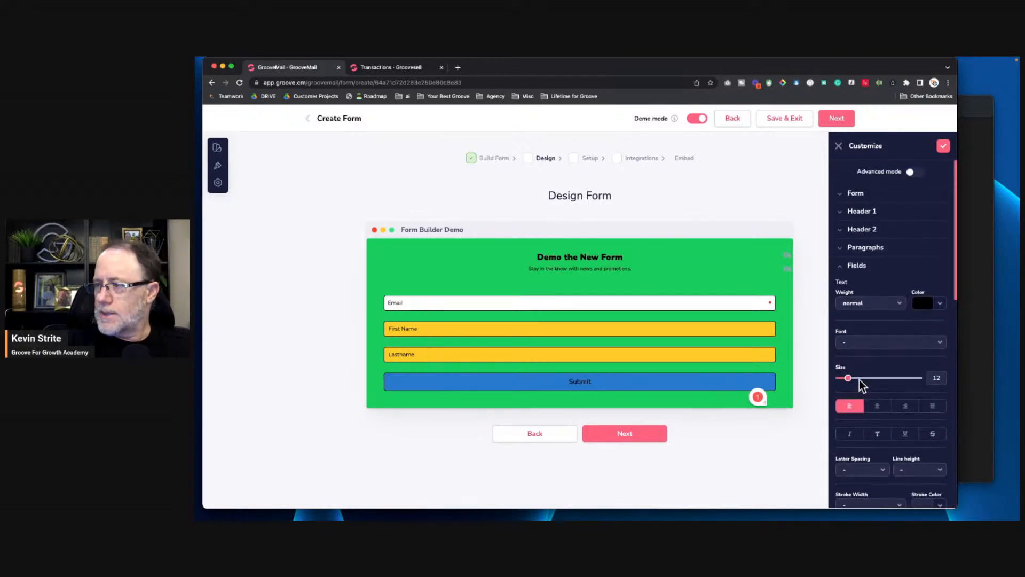
left_click(847, 269)
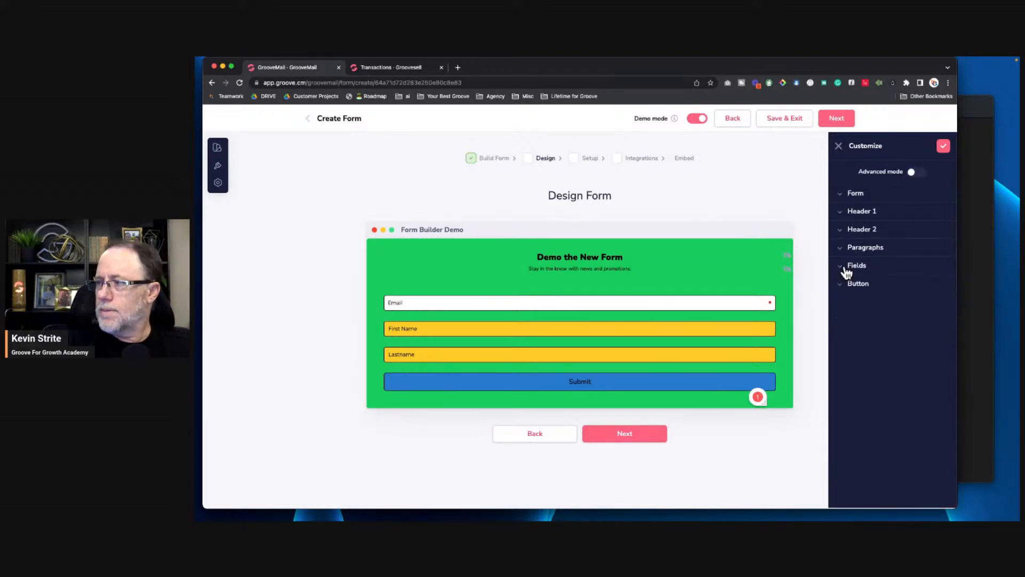
Step: Set the Submit button's text colour to white in the button settings
left_click(849, 291)
scroll(879, 360, "down", 2)
scroll(879, 359, "down", 3)
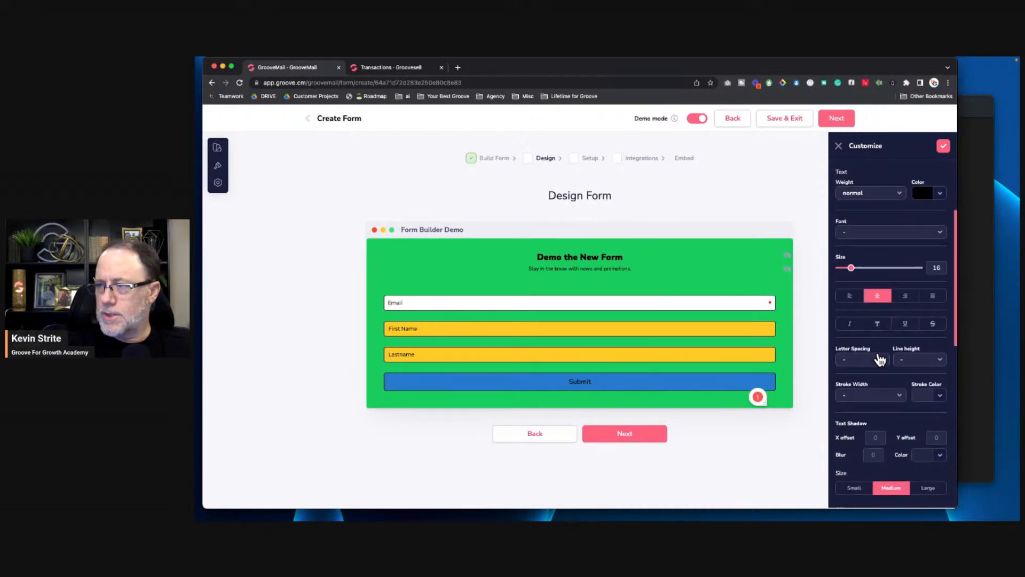
left_click(940, 181)
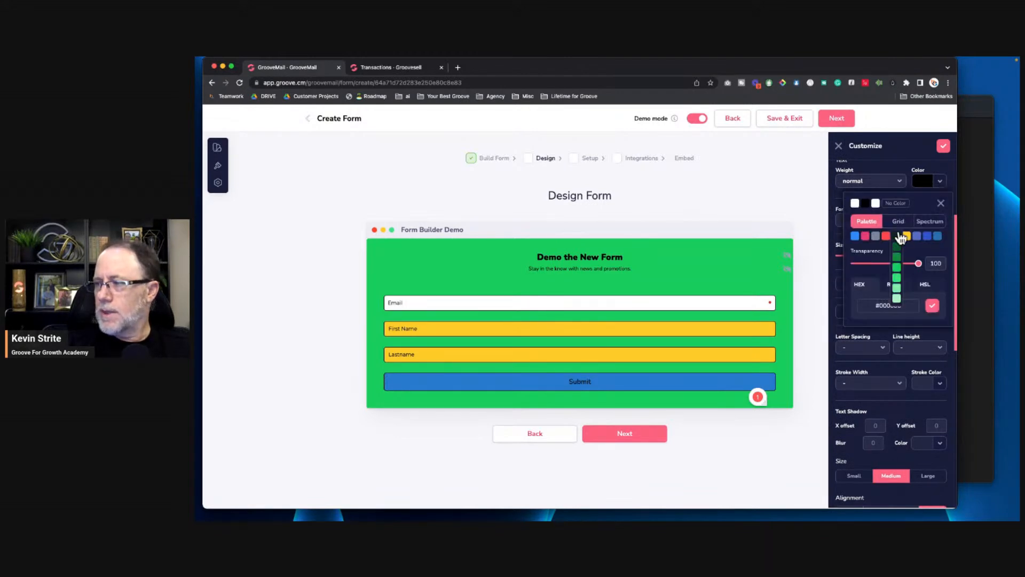
left_click(855, 203)
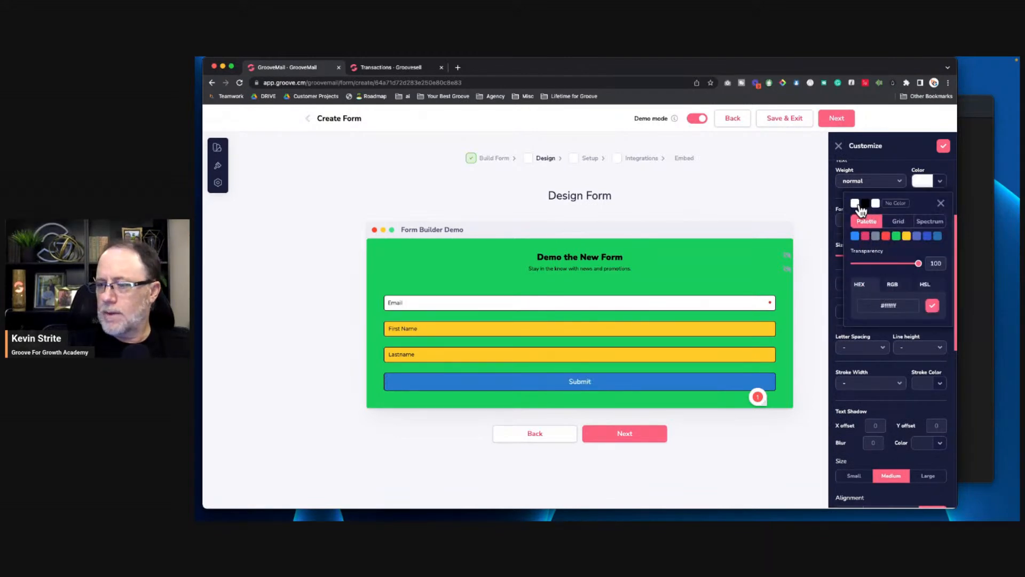
left_click(941, 183)
Step: Set the Submit button's background colour to pink #e43f70
scroll(902, 300, "down", 5)
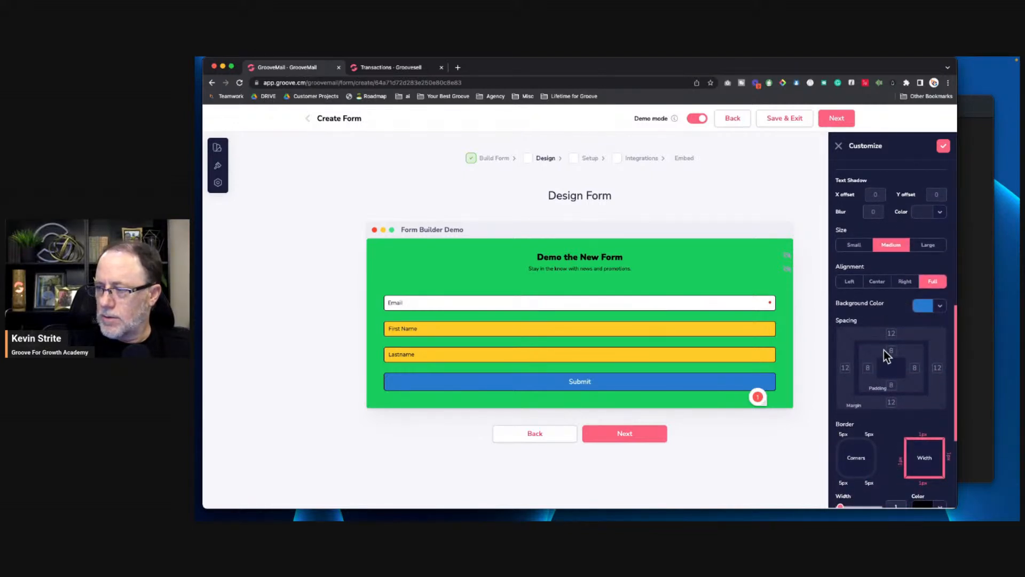
scroll(902, 332, "down", 1)
left_click(943, 296)
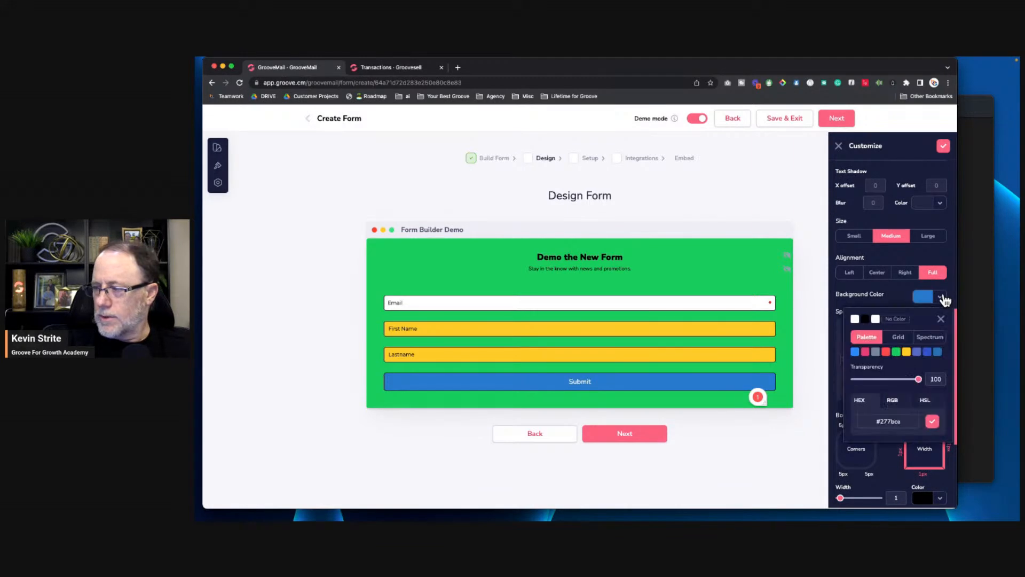
mouse_move(868, 356)
left_click(866, 382)
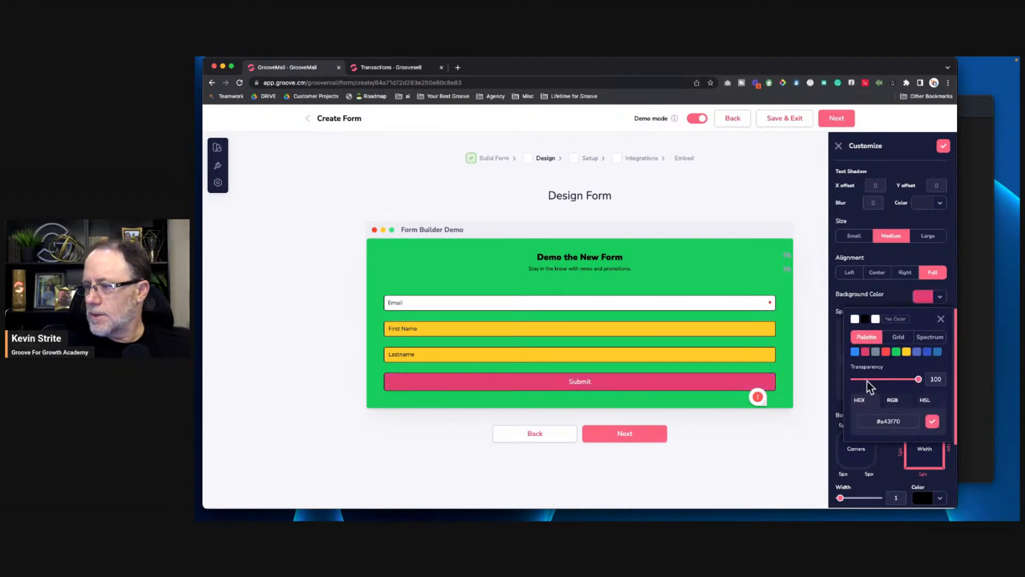
Step: Try the Right, Center and Left alignments on the Submit button and restore the Full alignment
left_click(940, 297)
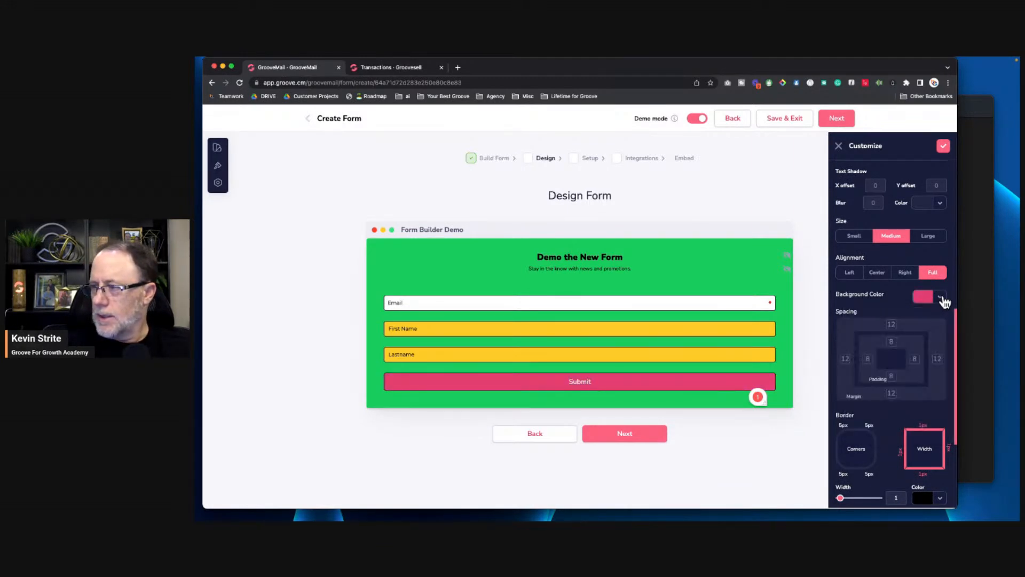
left_click(904, 274)
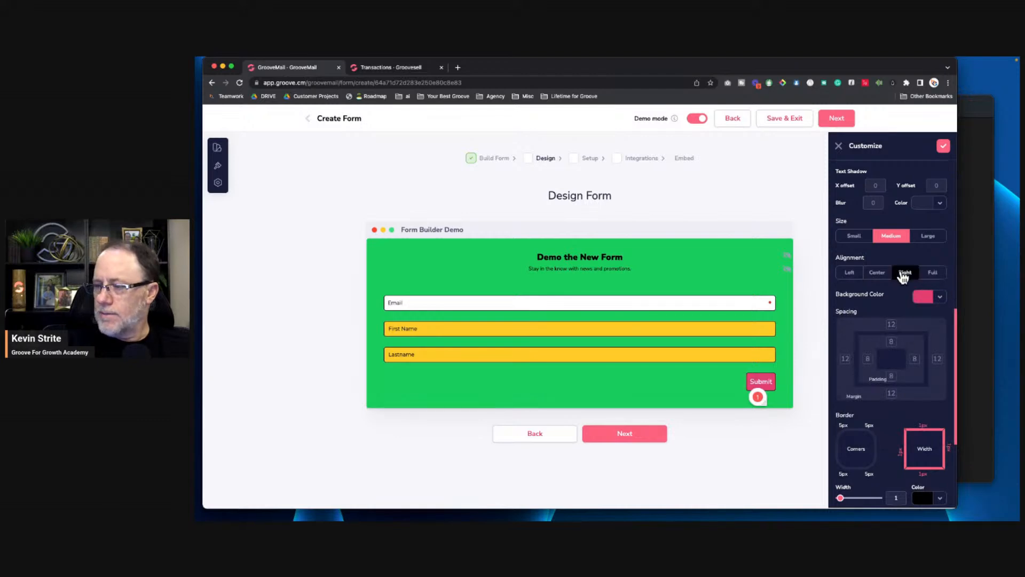
left_click(877, 272)
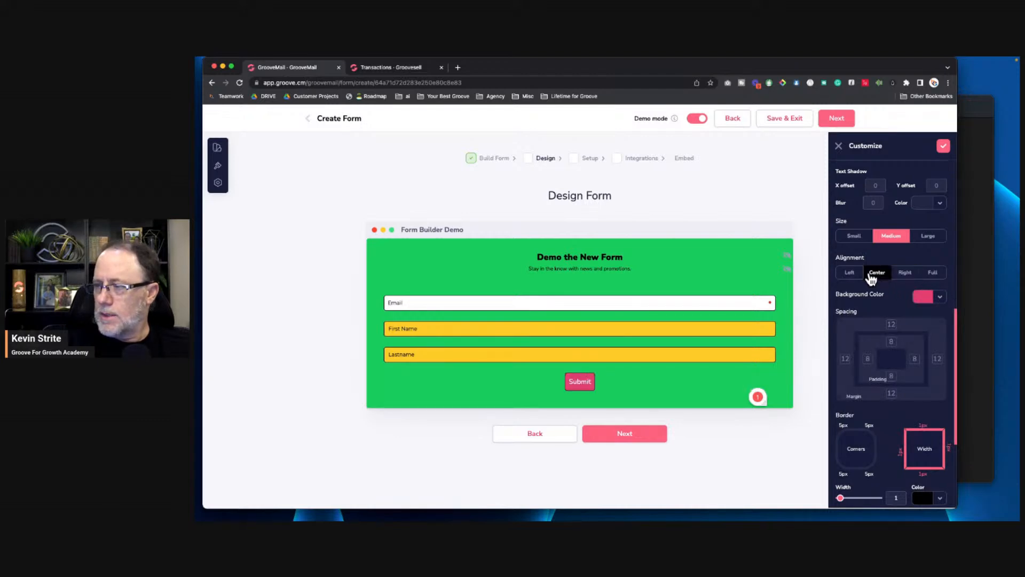
left_click(851, 274)
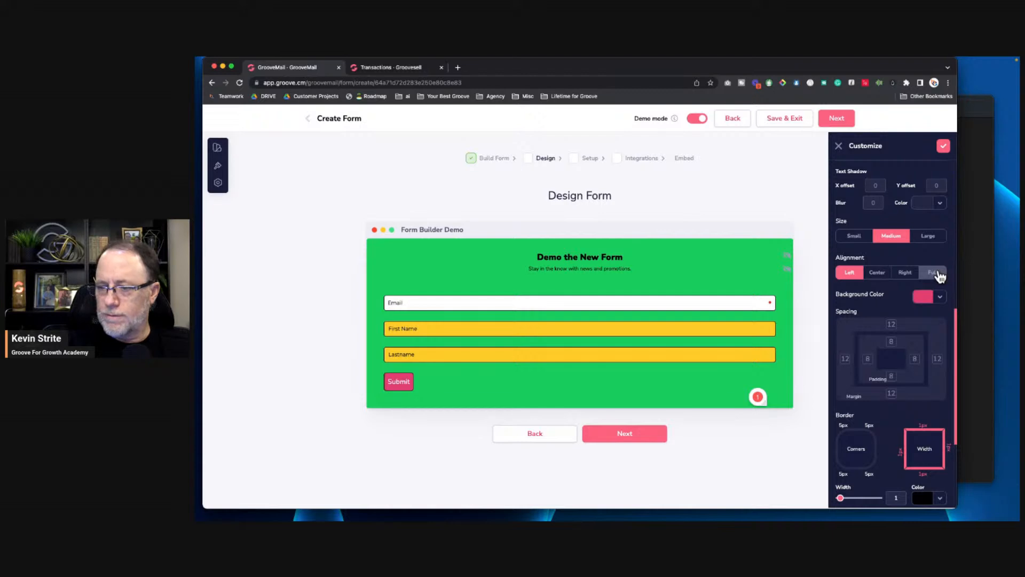
left_click(938, 274)
Step: Set the Submit button's border corner radius to 100 on all corners and close the button settings
scroll(882, 406, "down", 3)
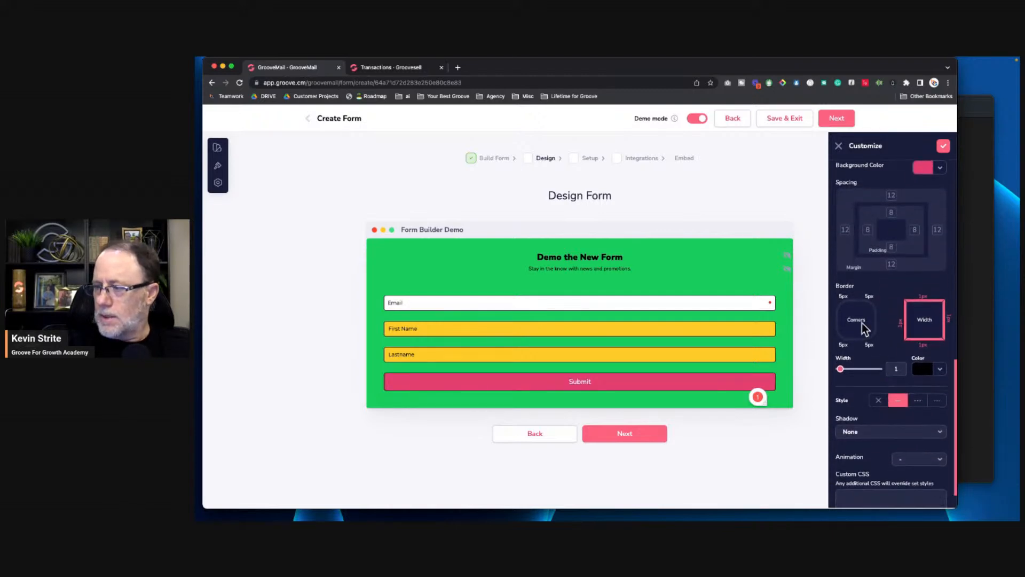
left_click(857, 322)
left_click_drag(843, 369, 952, 377)
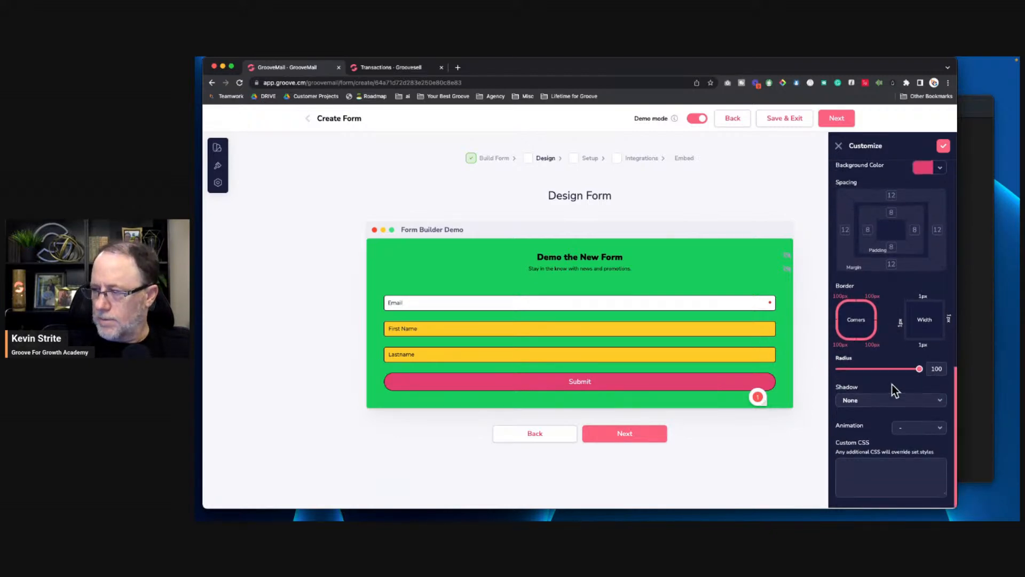
scroll(892, 384, "up", 8)
left_click(842, 285)
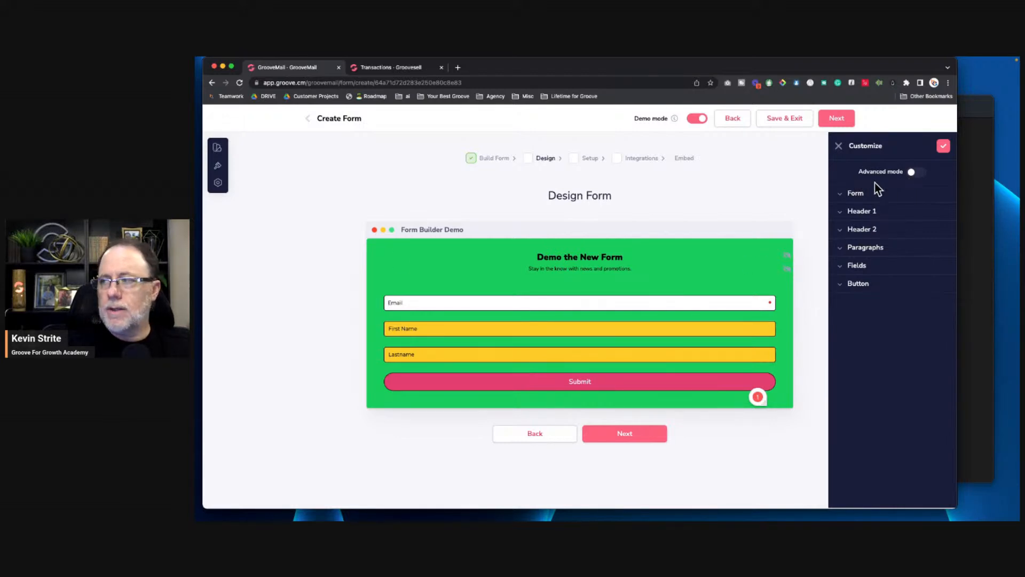
Step: Turn on Advanced mode and remove the Email field's individual personalization
left_click(916, 174)
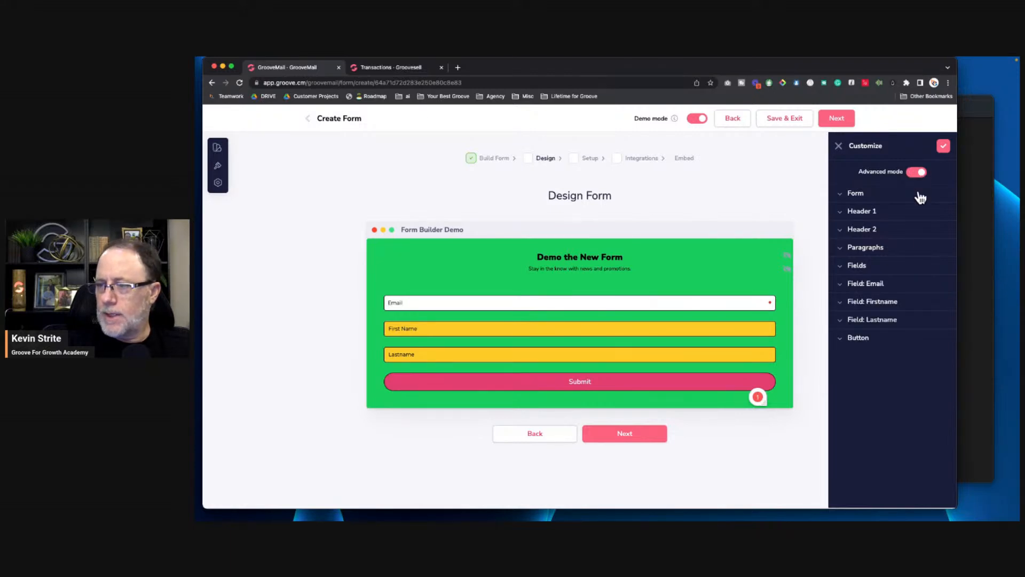
left_click(843, 289)
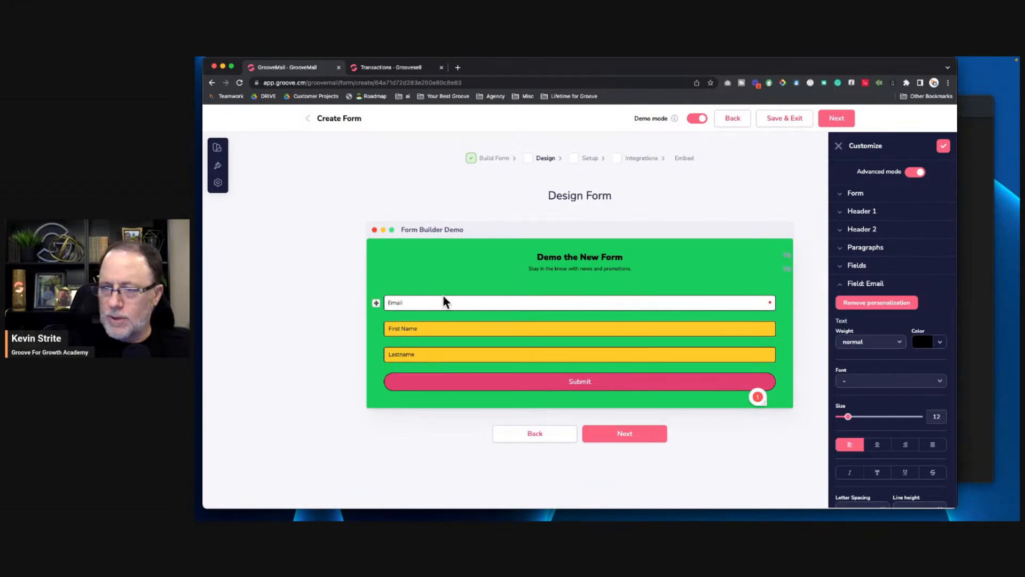
left_click(875, 303)
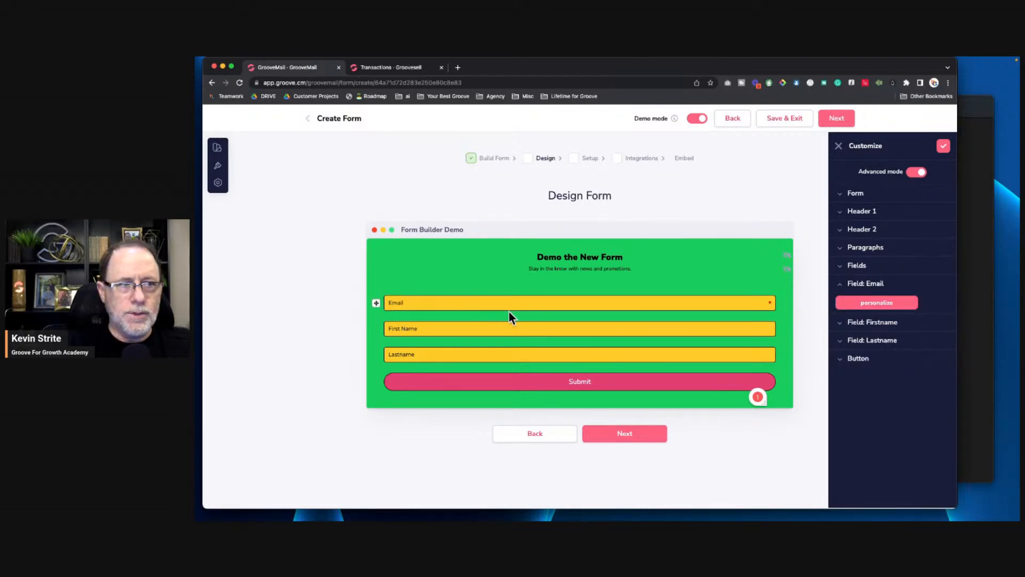
left_click(864, 307)
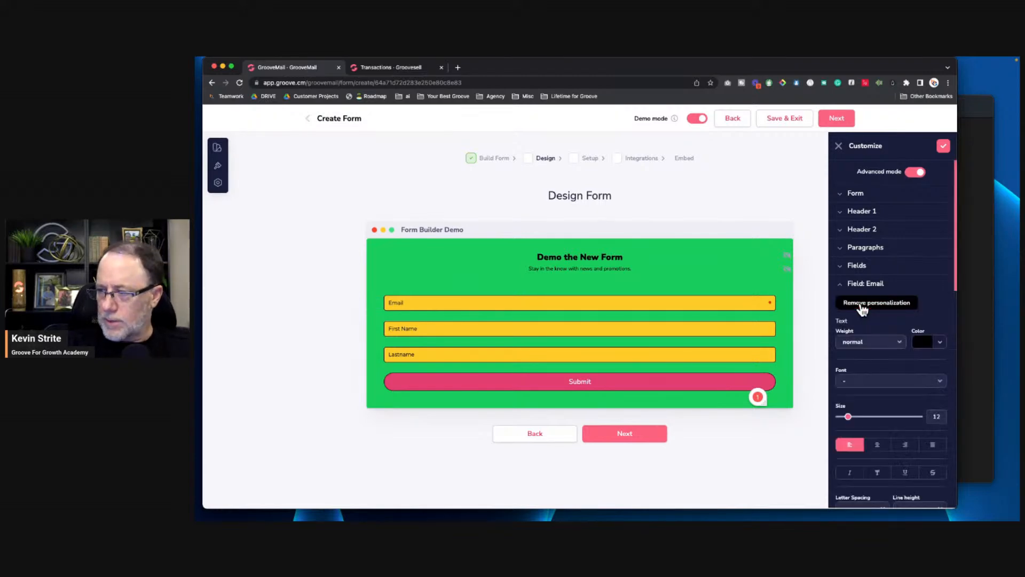
scroll(888, 353, "down", 5)
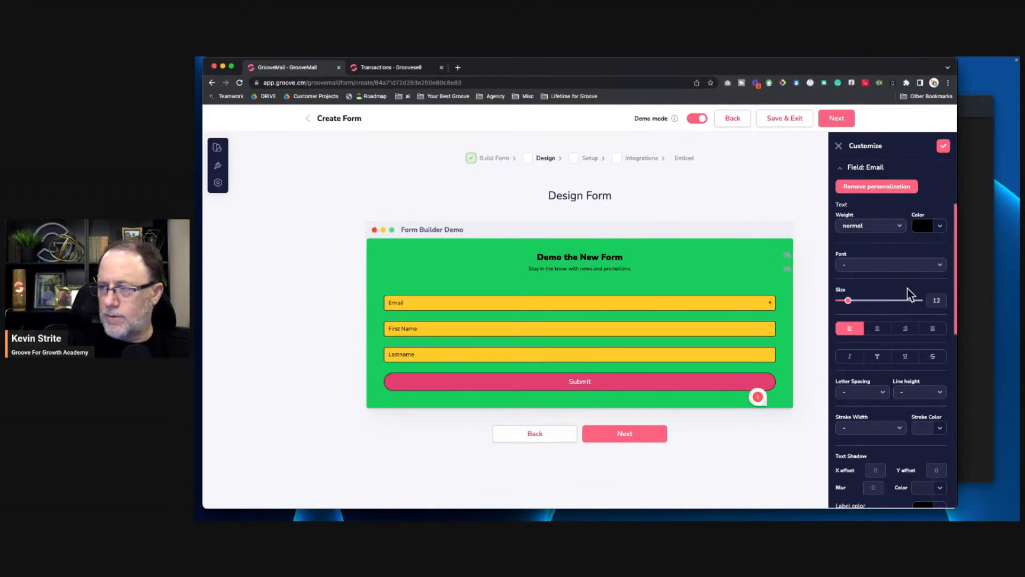
scroll(883, 251, "up", 1)
left_click(868, 214)
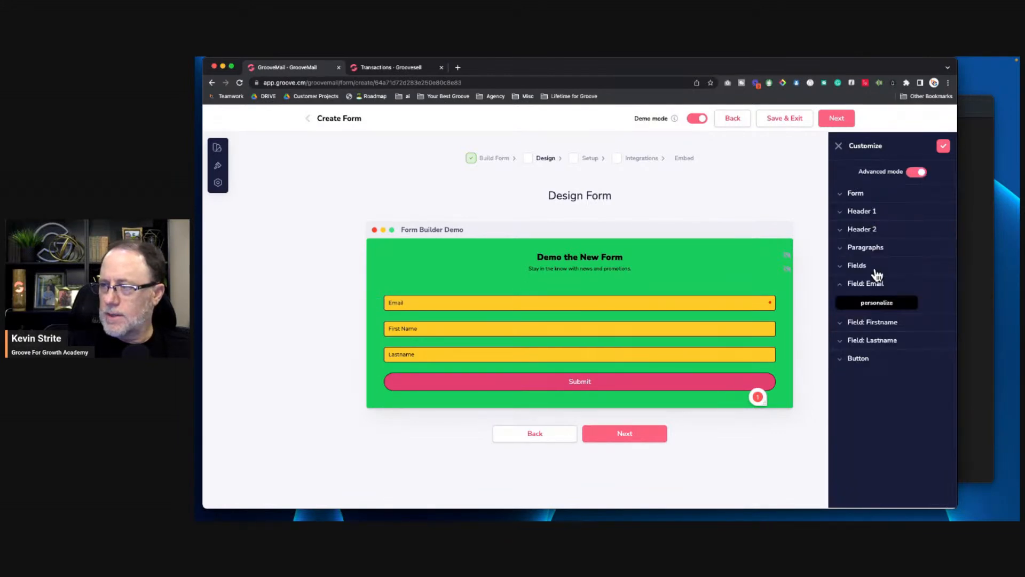
Step: Personalize the Email field separately with right-aligned text and close its settings
left_click(888, 302)
scroll(881, 346, "down", 5)
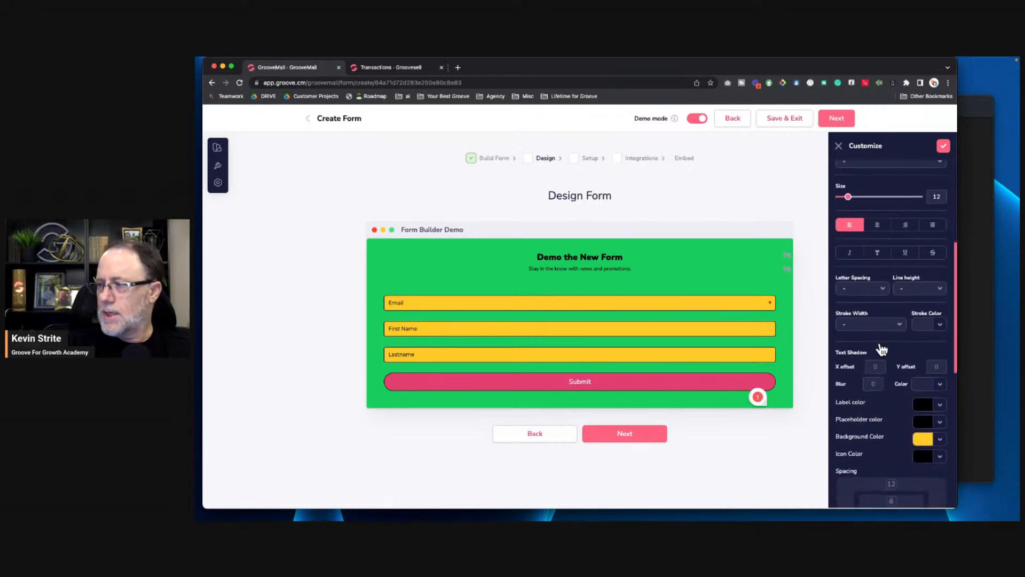
left_click(906, 226)
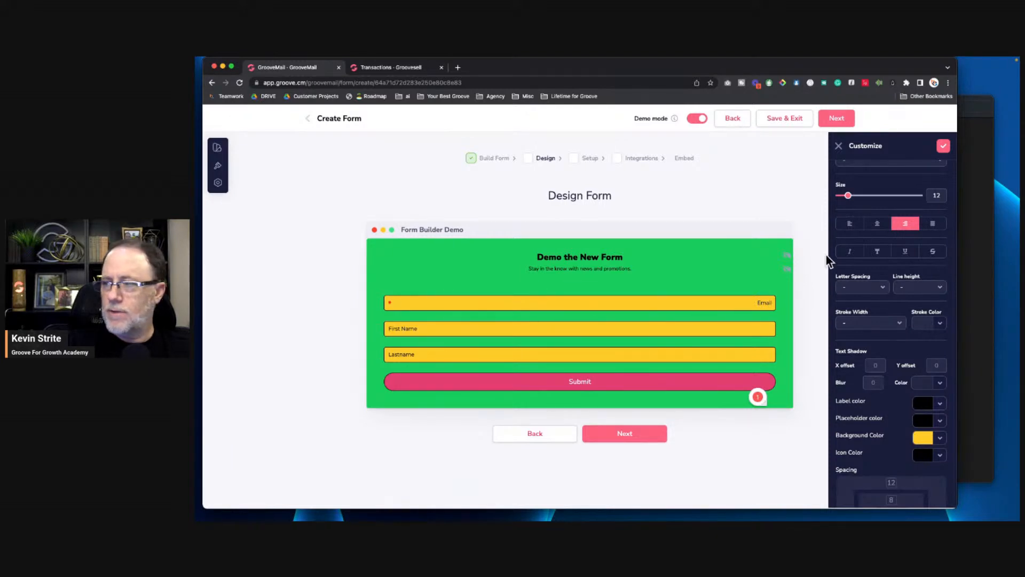
scroll(917, 261, "up", 4)
scroll(918, 260, "up", 3)
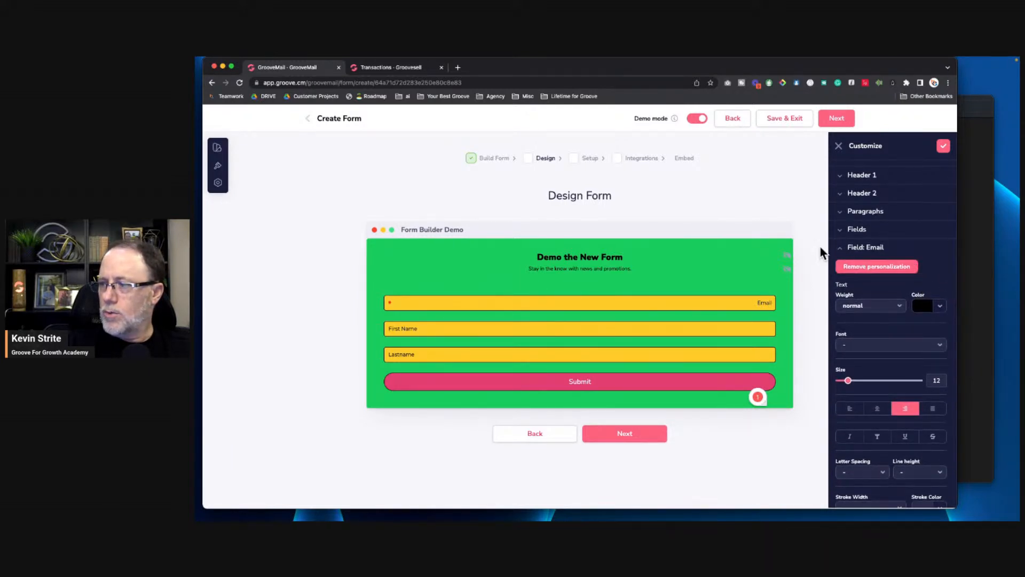
left_click(842, 249)
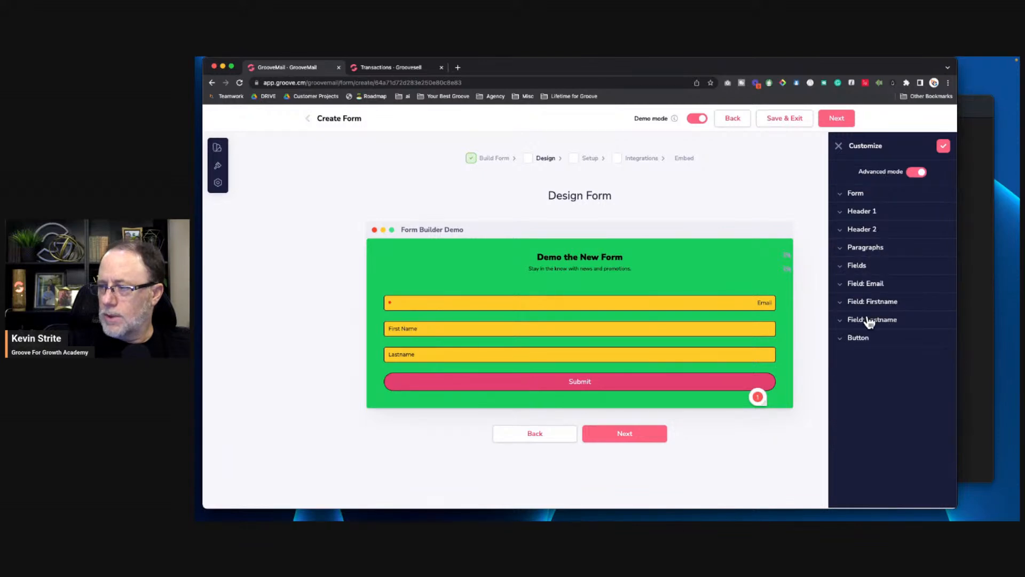
left_click(842, 267)
left_click(842, 267)
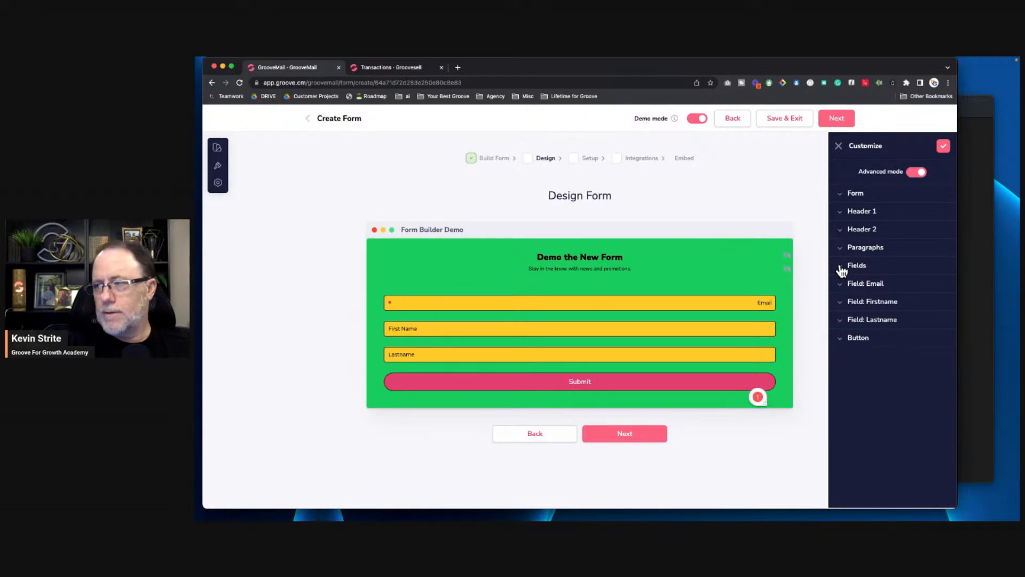
left_click(842, 197)
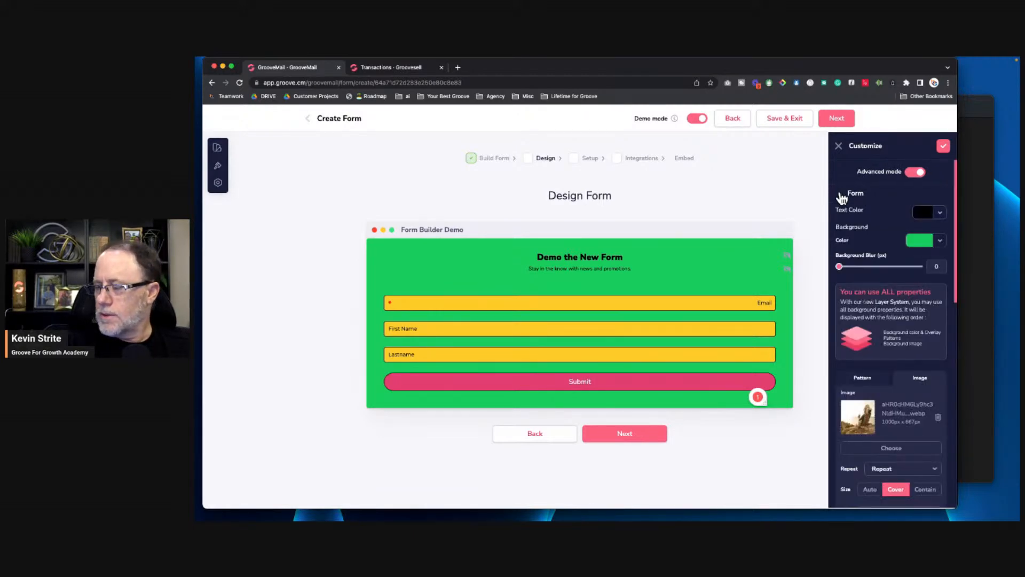
left_click(842, 196)
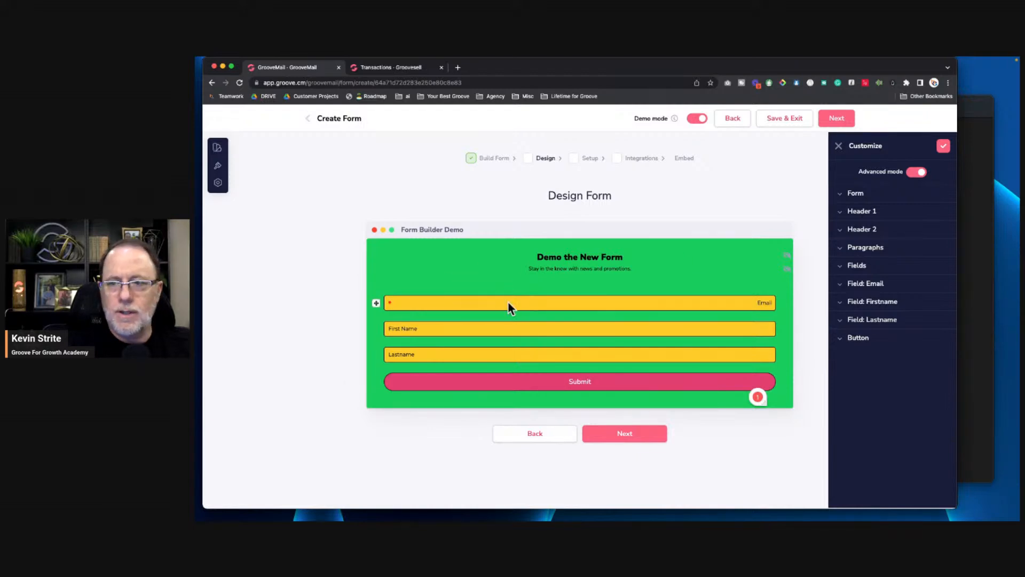
Step: Try the Horizontal form layout, set the layout type to Custom, and close the layout settings
left_click(218, 184)
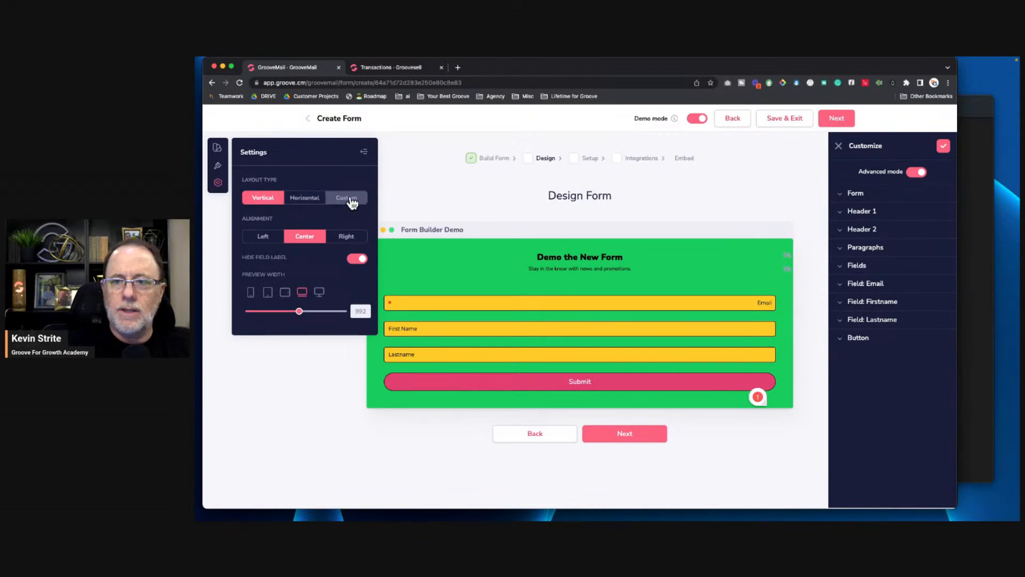
left_click(299, 202)
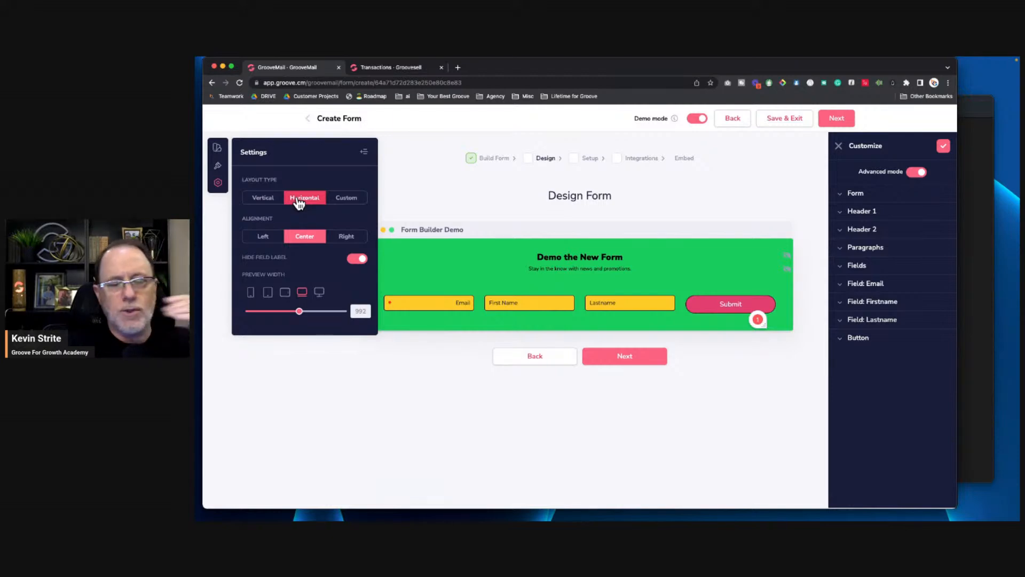
left_click(344, 201)
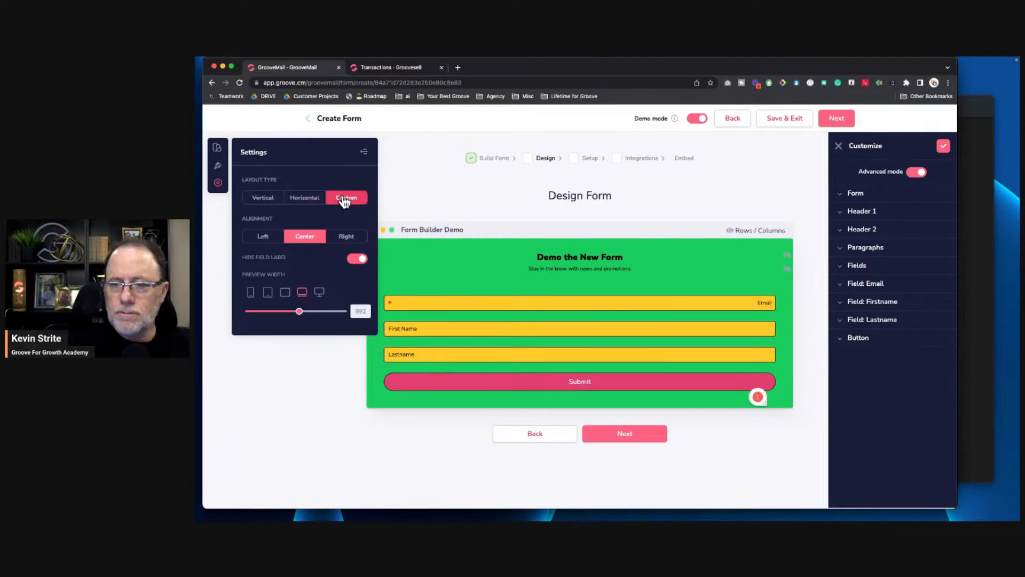
left_click(365, 155)
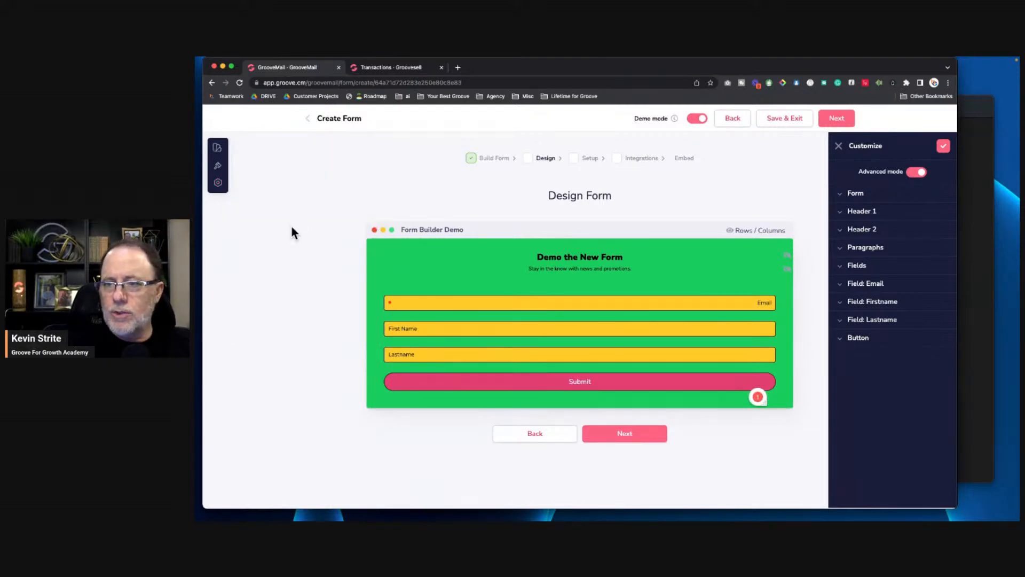
Step: Show the row and column structure of the form's custom layout in the preview
left_click(757, 231)
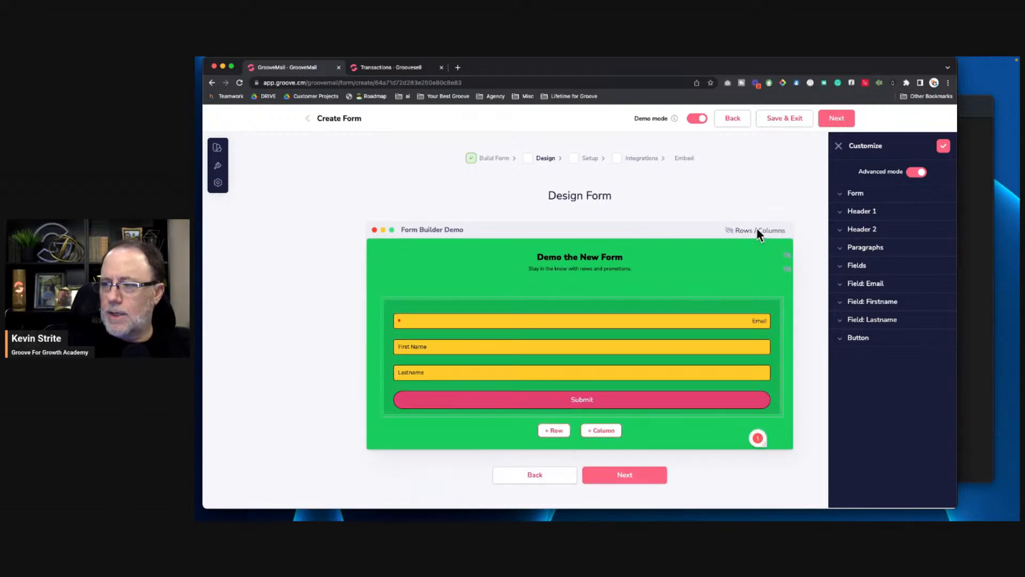
left_click(757, 229)
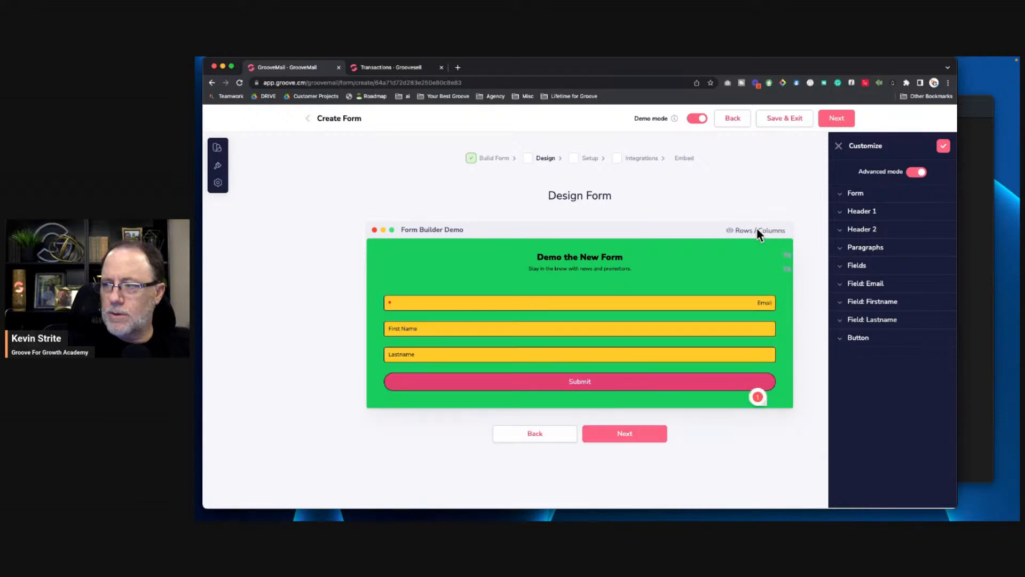
left_click(758, 229)
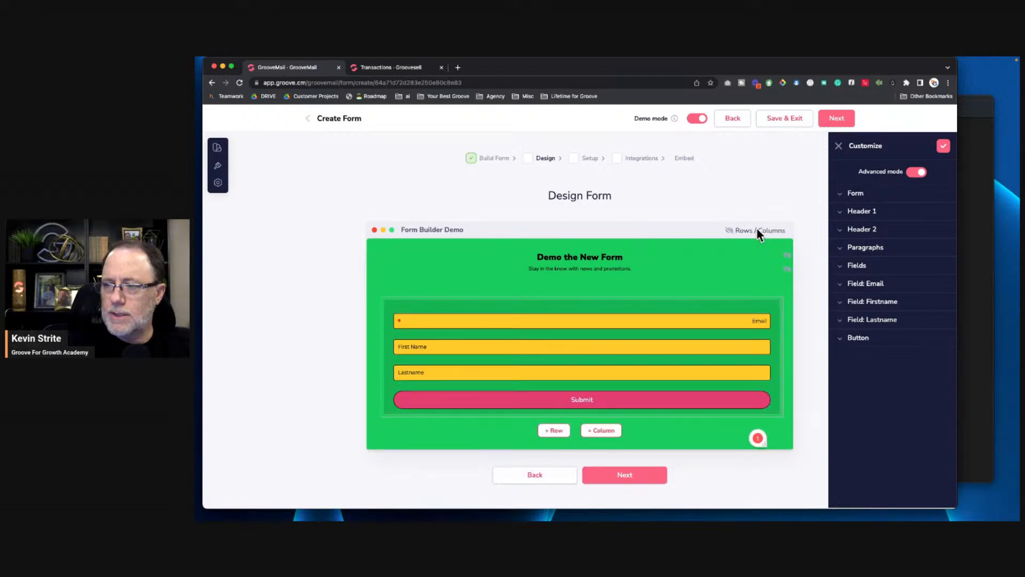
scroll(681, 262, "up", 1)
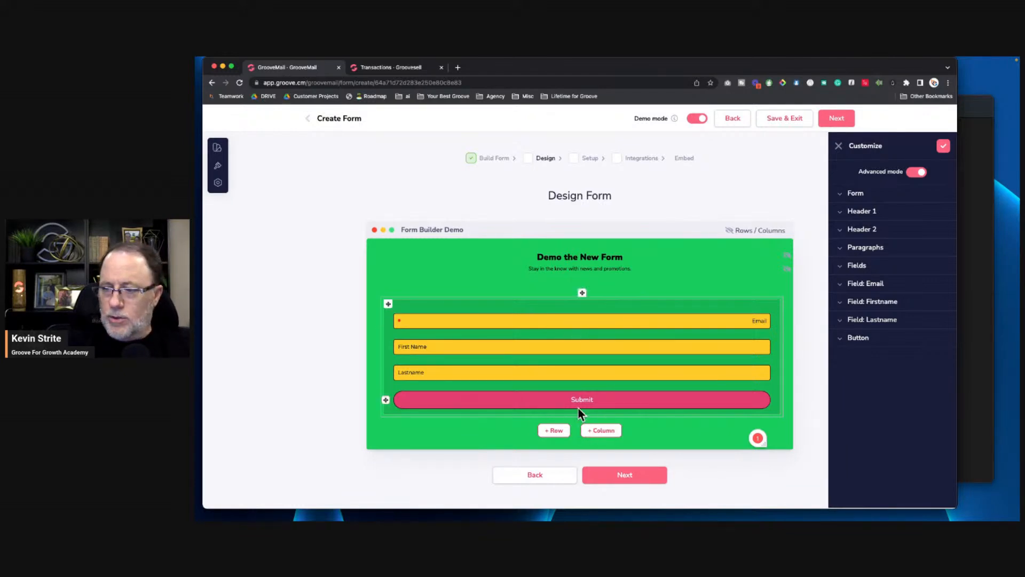
scroll(653, 371, "down", 1)
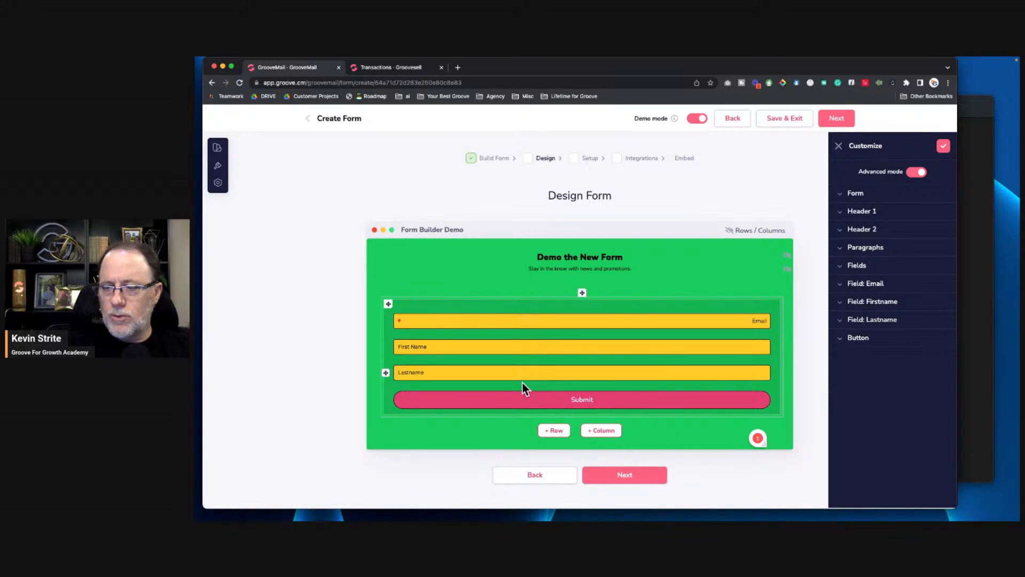
Step: Add a second column to the form and move the Submit button into it
left_click(605, 433)
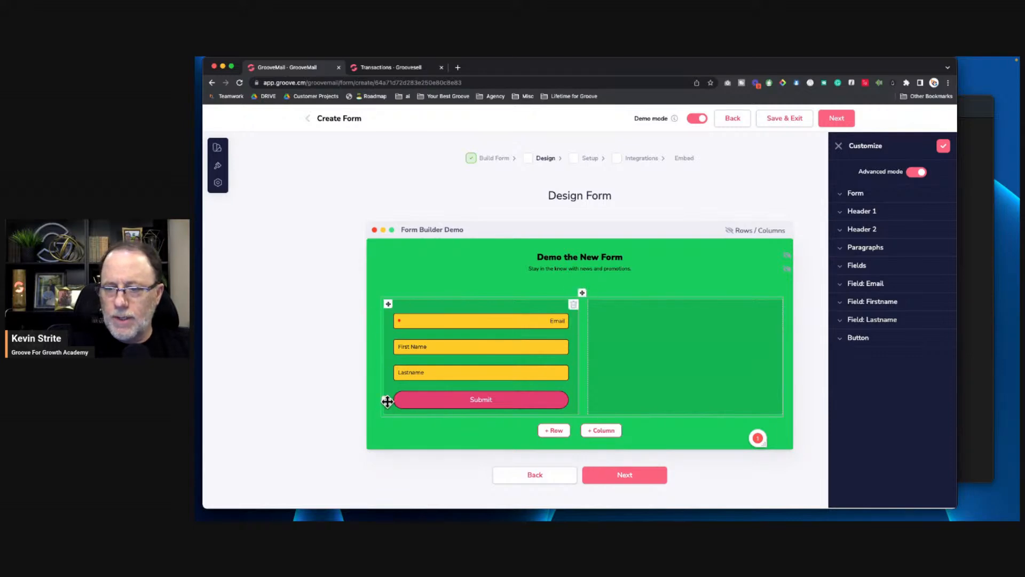
left_click_drag(386, 400, 627, 371)
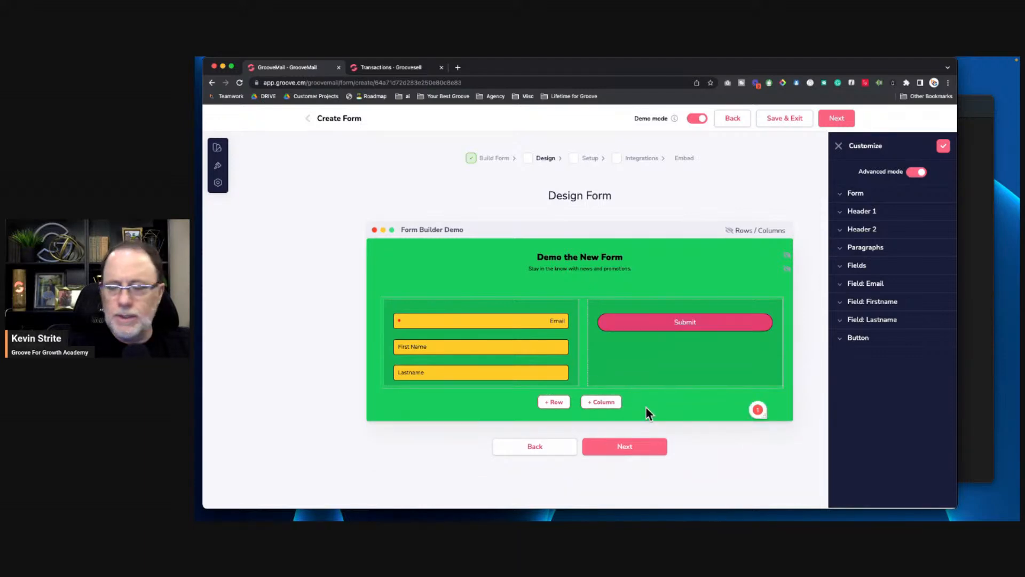
Step: Add two more columns to the form, and delete all three added columns, including the one holding the Submit button
left_click(602, 403)
left_click(609, 404)
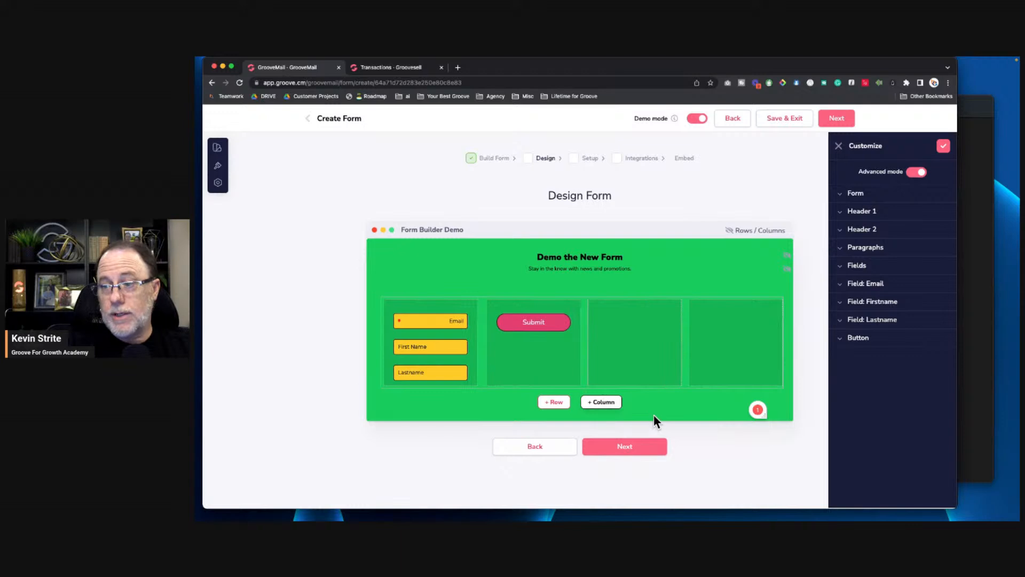
left_click(676, 306)
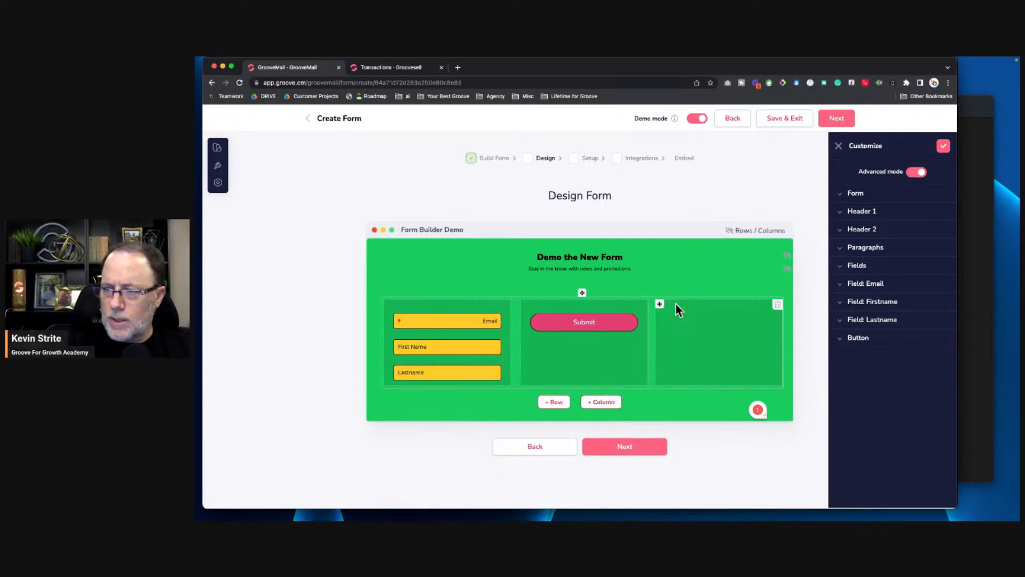
left_click(778, 304)
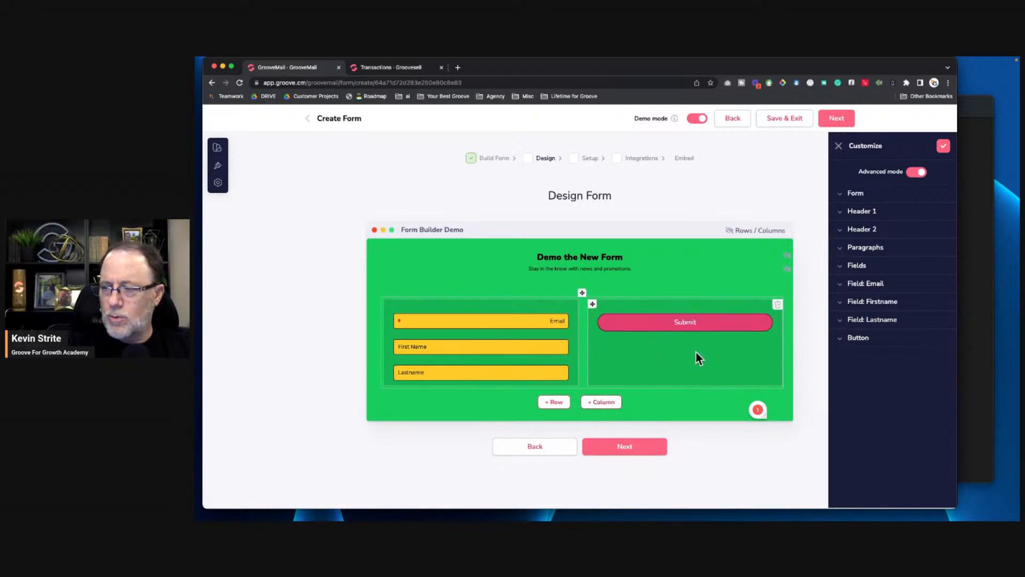
left_click(778, 306)
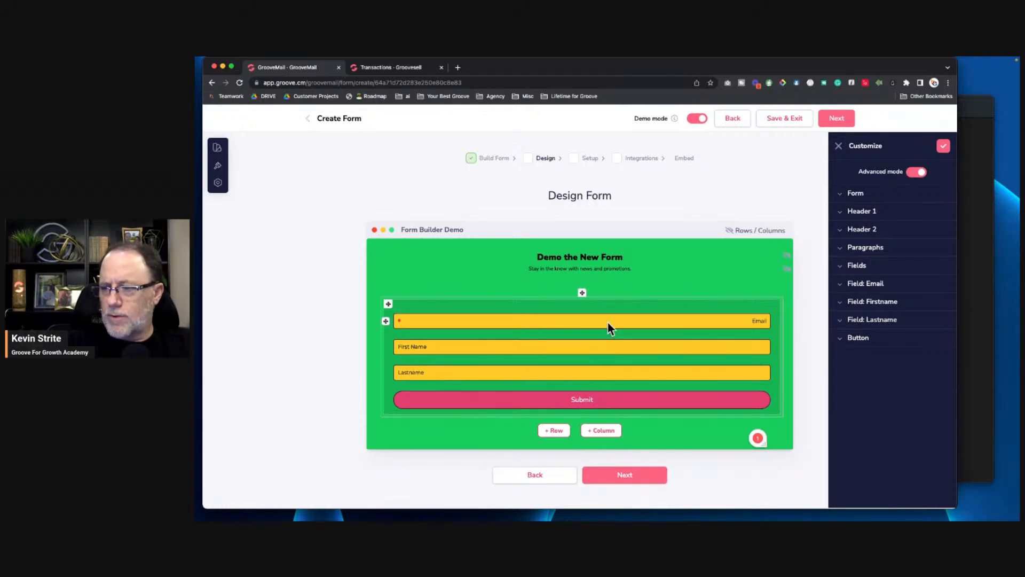
Step: Left-align the Email field's text, set its background color to white (#ffffff), and apply the customization
left_click(852, 283)
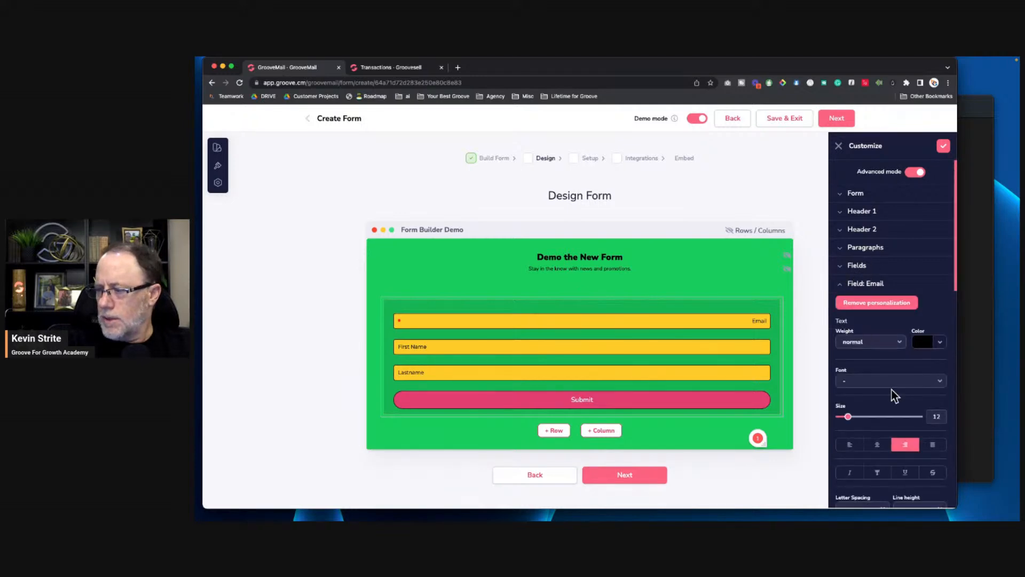
left_click(849, 444)
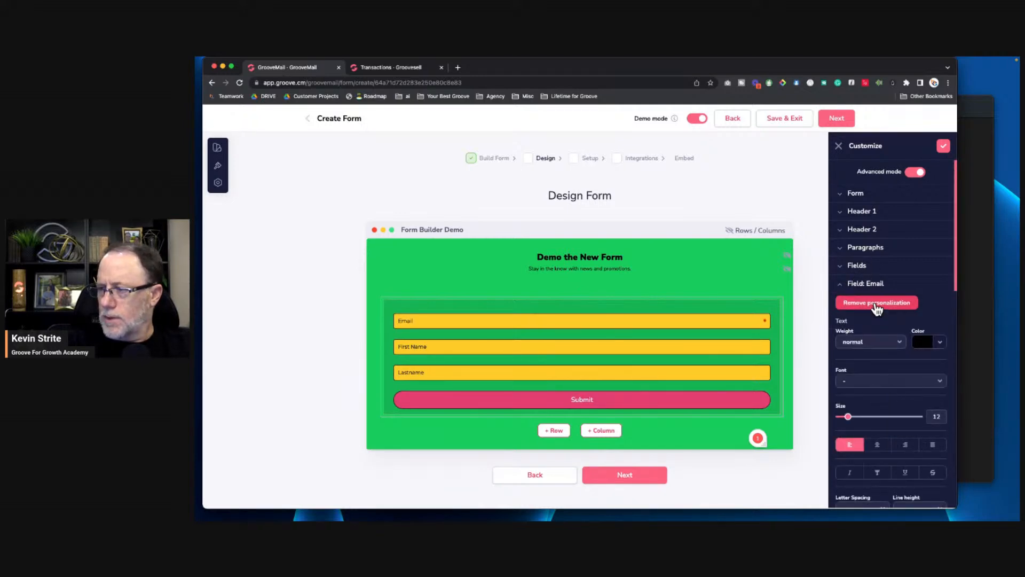
scroll(924, 354, "down", 5)
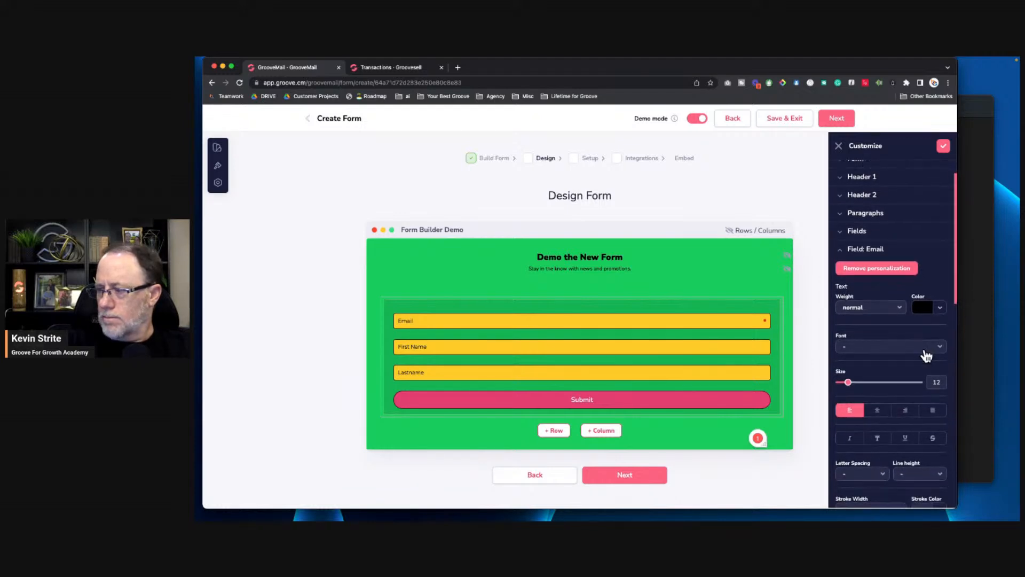
scroll(926, 355, "down", 3)
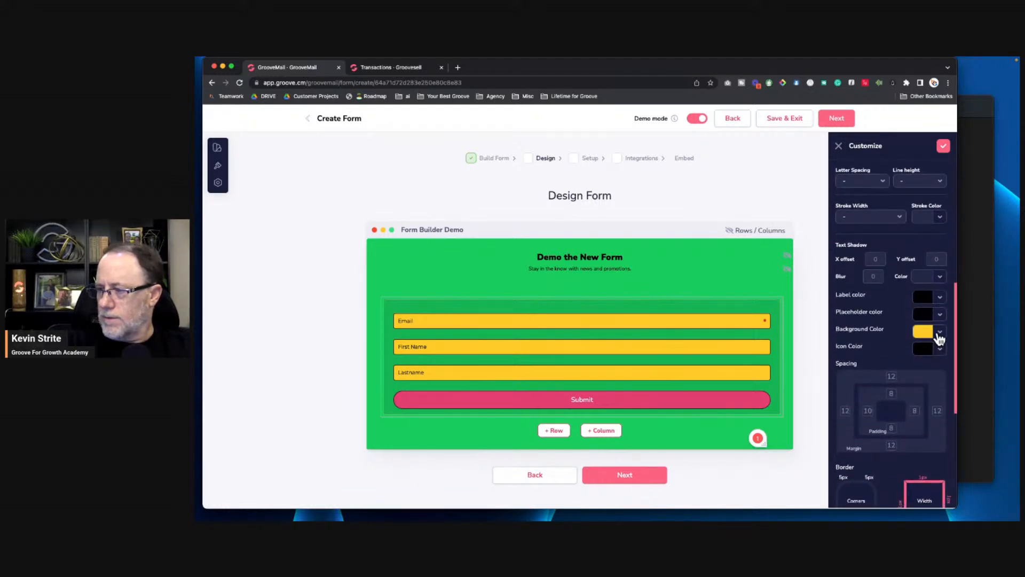
left_click(939, 348)
left_click(855, 354)
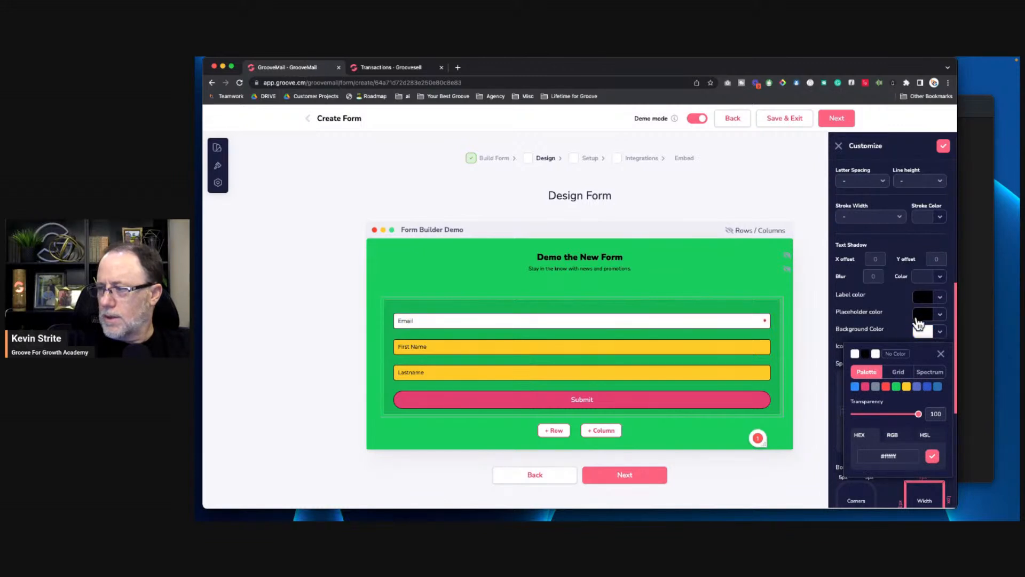
scroll(900, 202, "up", 8)
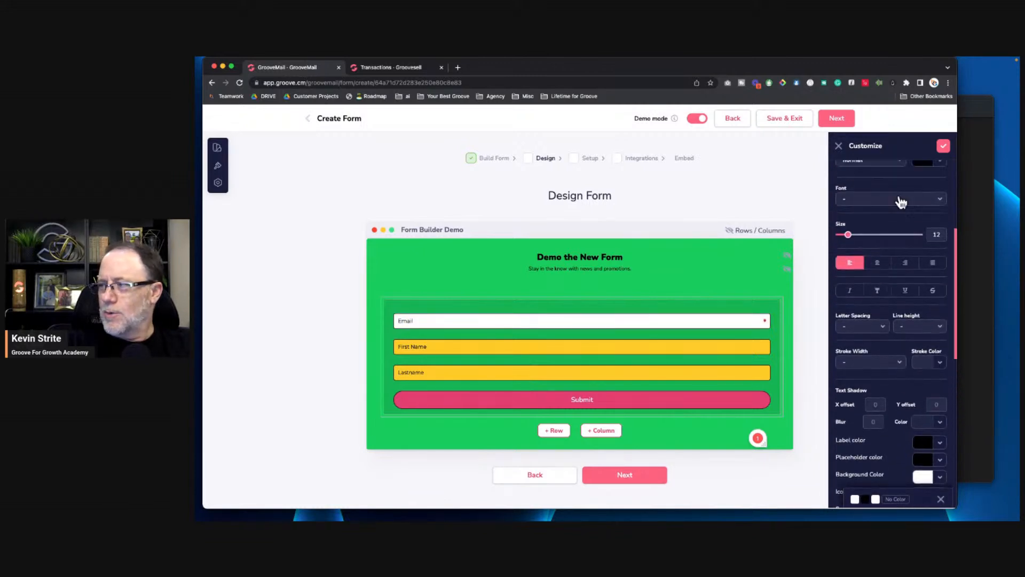
left_click(942, 146)
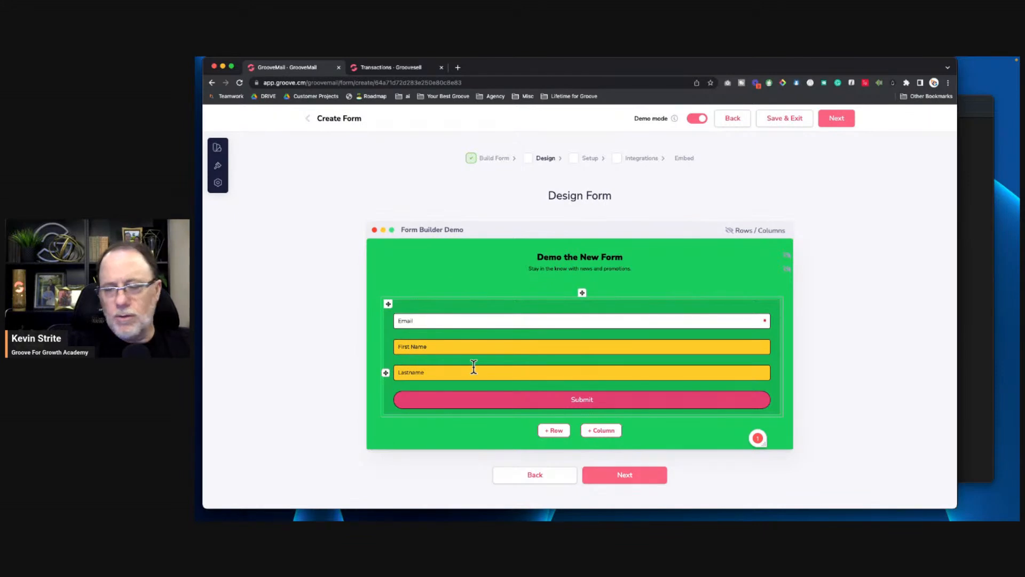
Step: Add a second row to the form and move the Email field and the Submit button into it
left_click(554, 431)
scroll(514, 421, "down", 1)
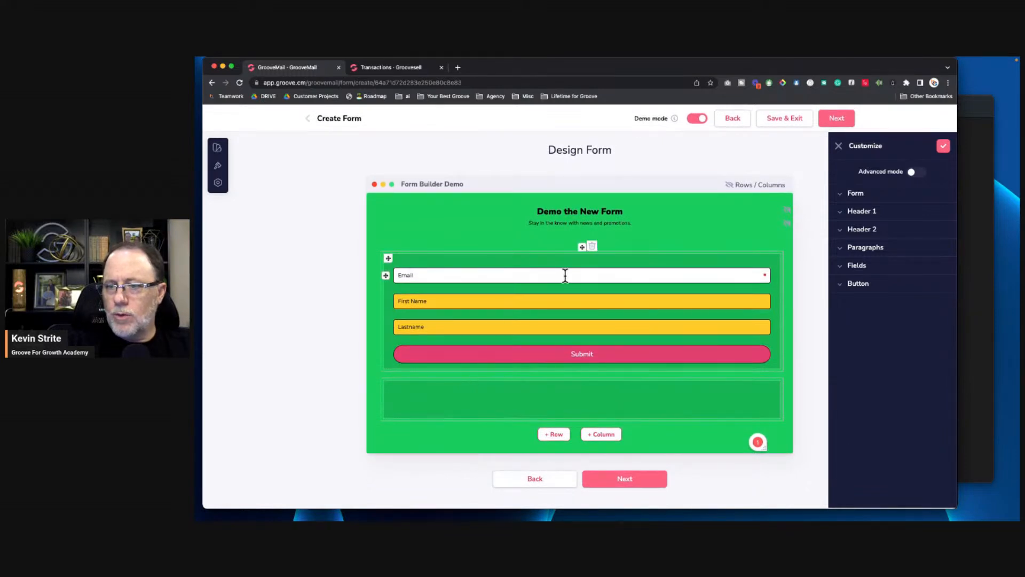
left_click_drag(386, 275, 409, 389)
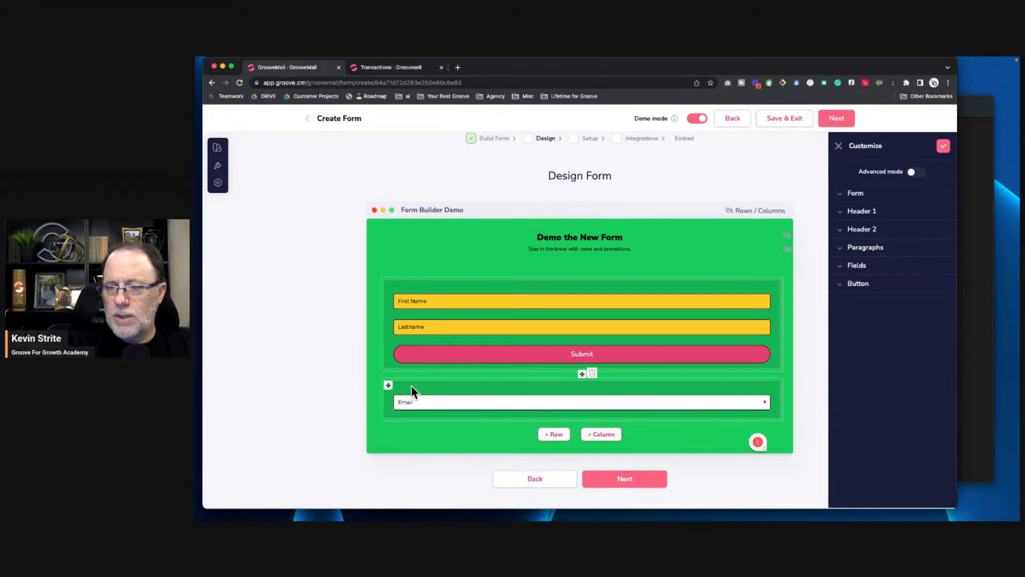
left_click_drag(384, 355, 405, 408)
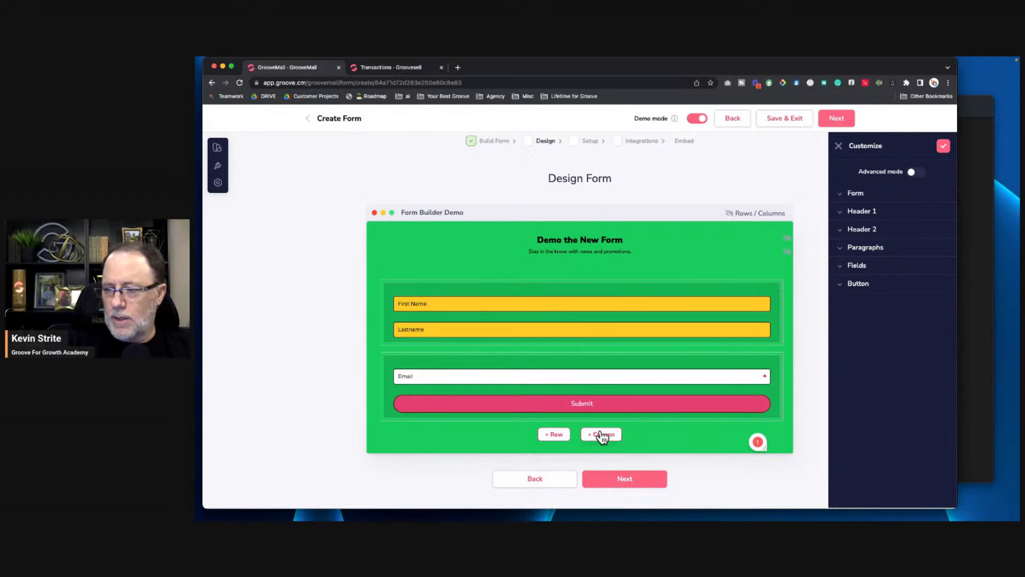
Step: Add a second column to the Email and Submit row, trying and deleting an extra third row and third column
left_click(555, 436)
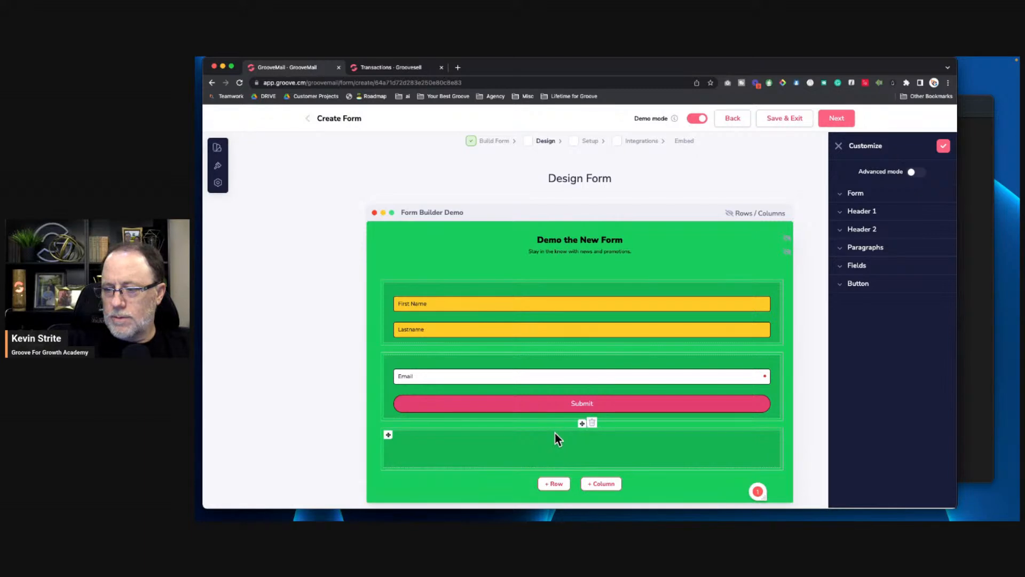
left_click(591, 423)
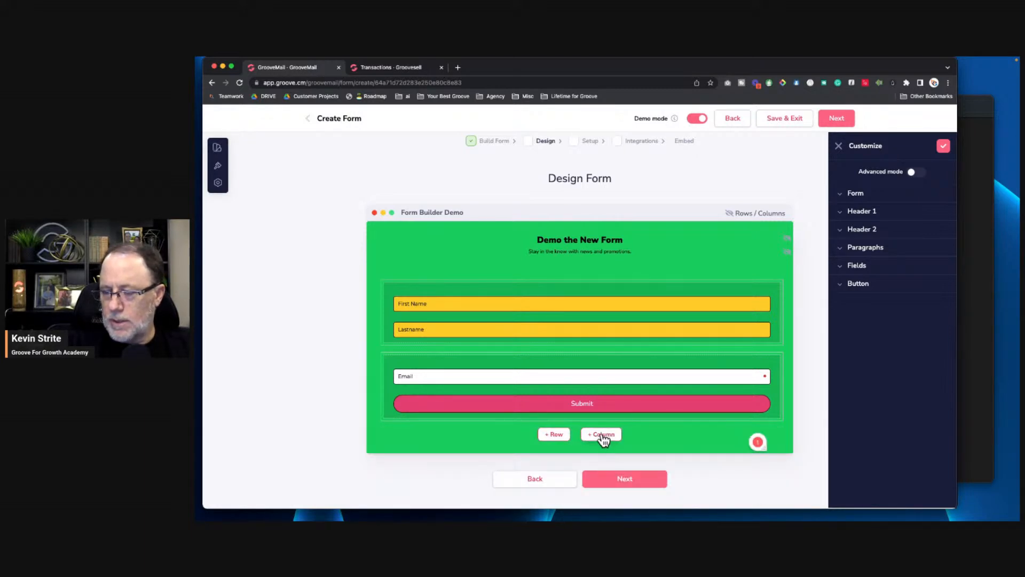
left_click(603, 435)
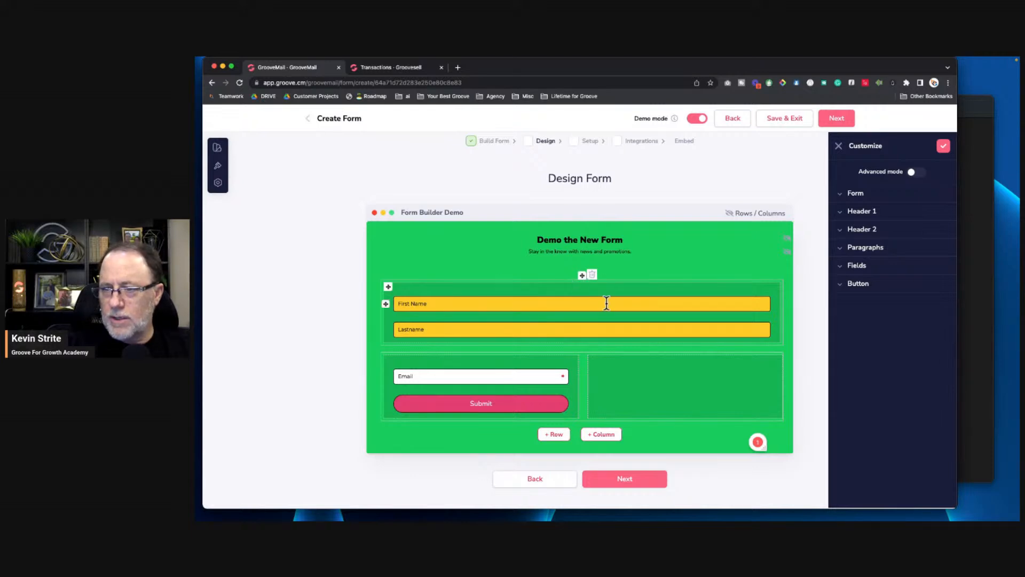
right_click(553, 286)
key("Escape")
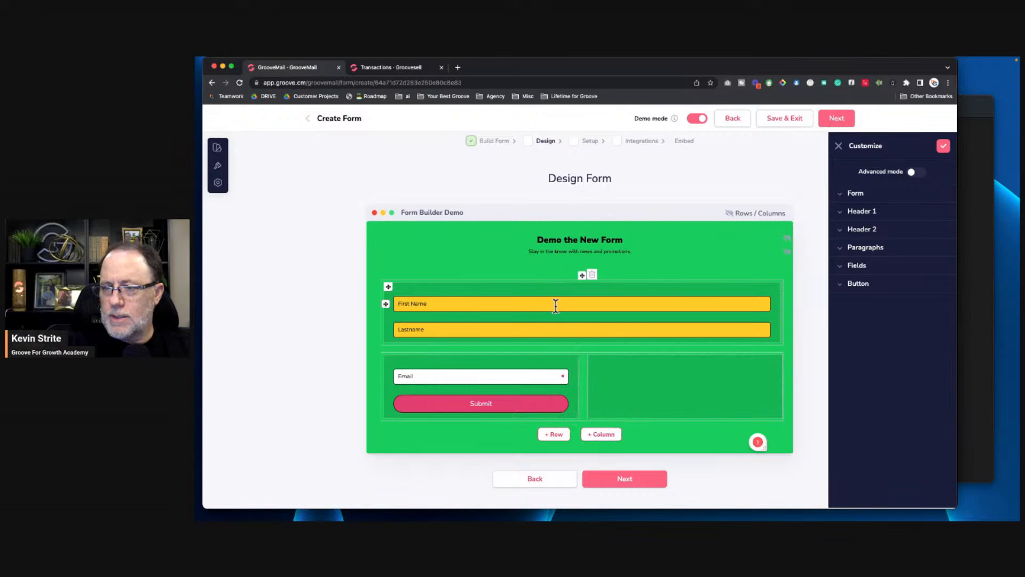
left_click(602, 434)
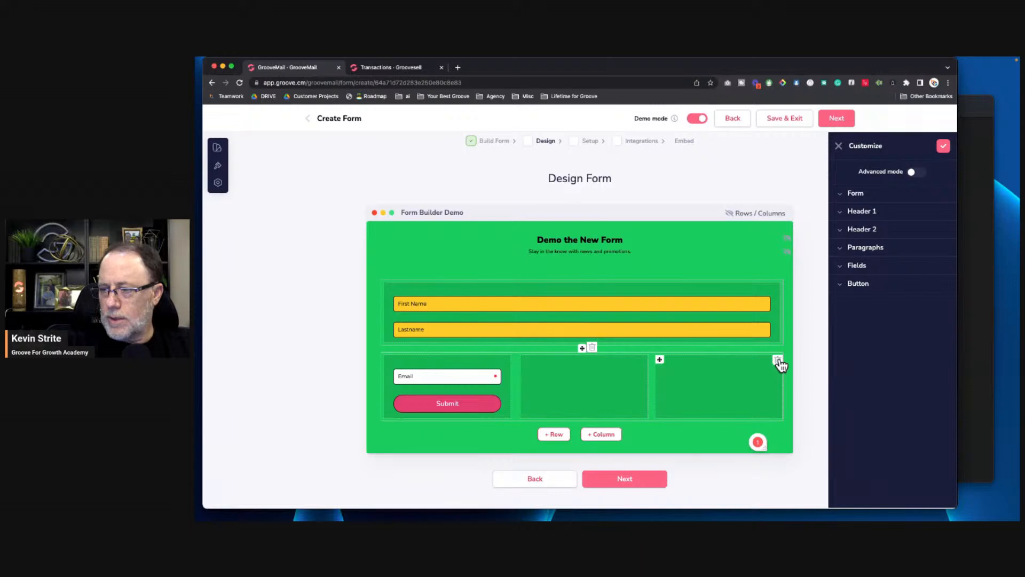
left_click(778, 360)
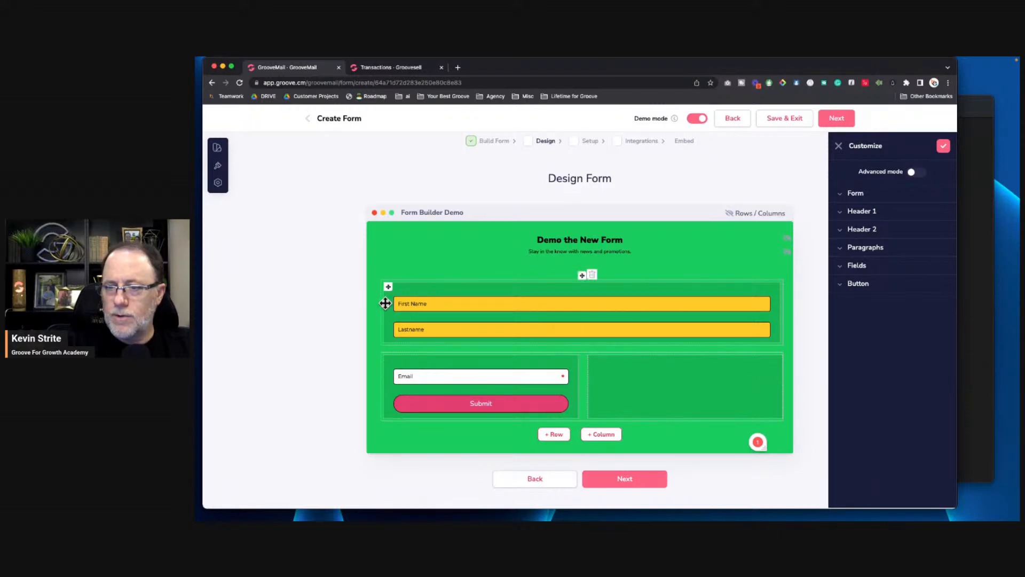
Step: Place First Name and Lastname side by side in the lower row's columns, and stack Email above Submit in the upper row
left_click_drag(385, 303, 430, 364)
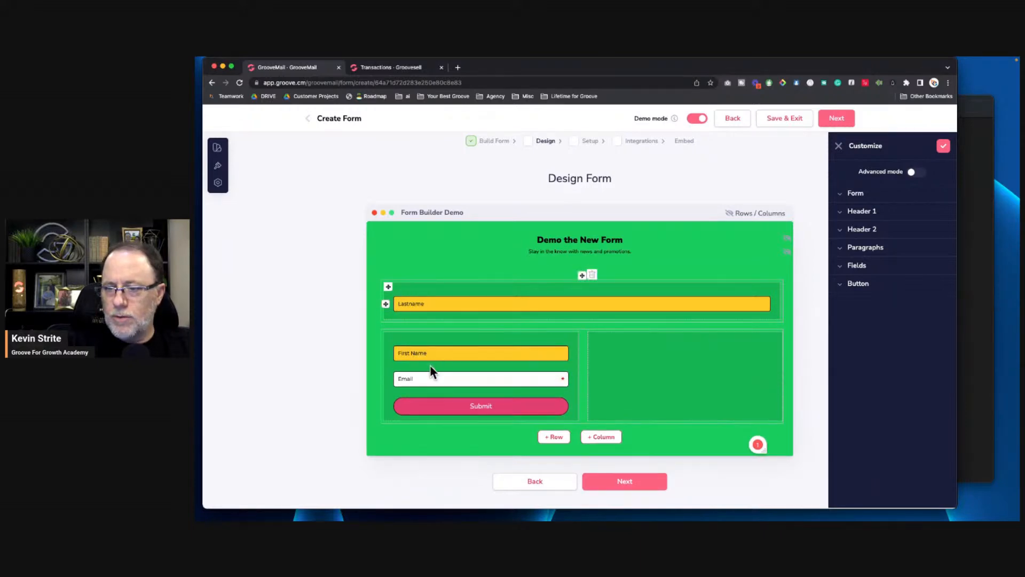
left_click_drag(387, 304, 611, 384)
left_click_drag(388, 379, 431, 309)
left_click_drag(398, 394, 414, 334)
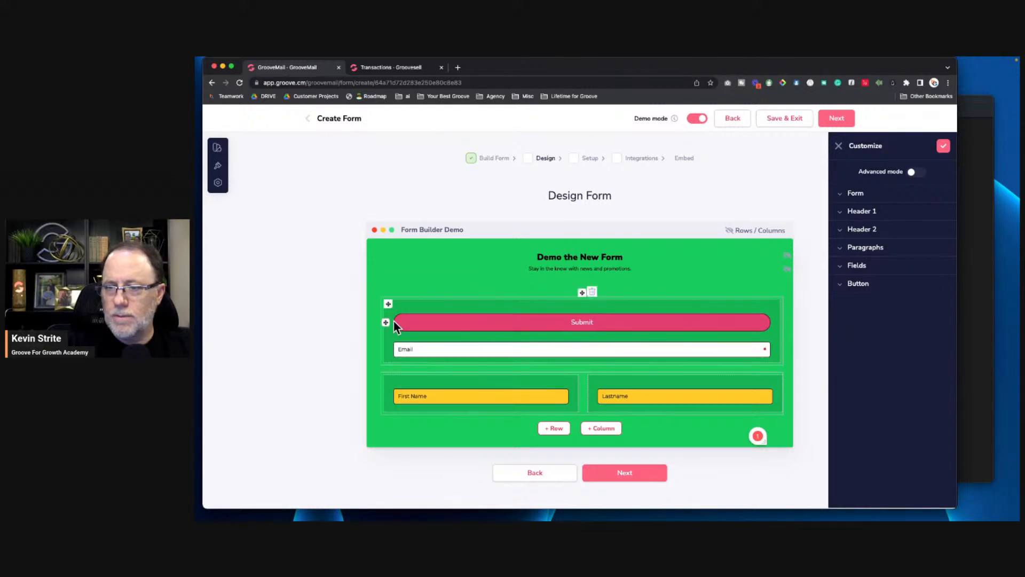
left_click_drag(386, 322, 410, 347)
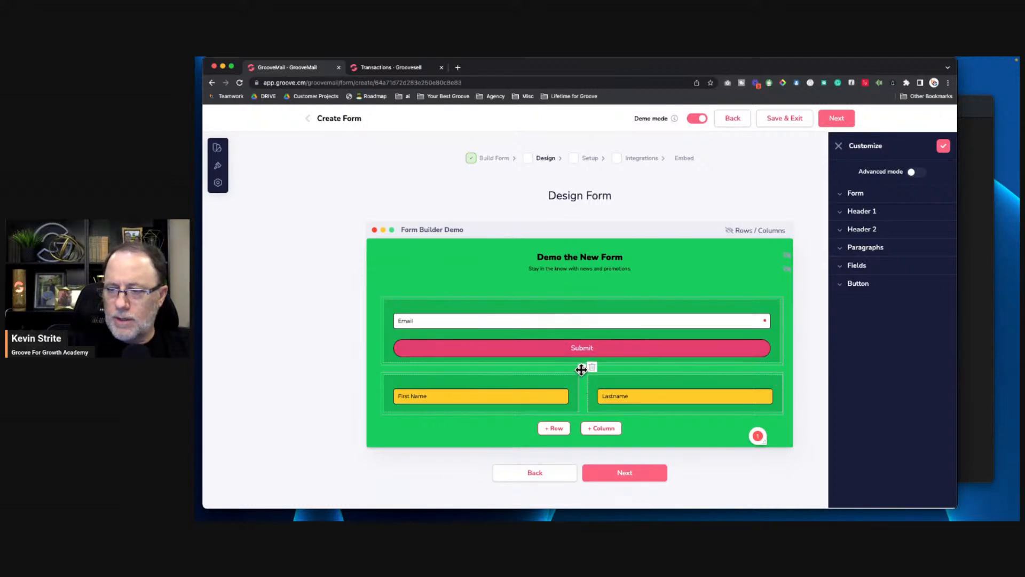
Step: Move the two-column name row above the Email and Submit row, and hide the row and column outlines
left_click_drag(582, 369, 588, 297)
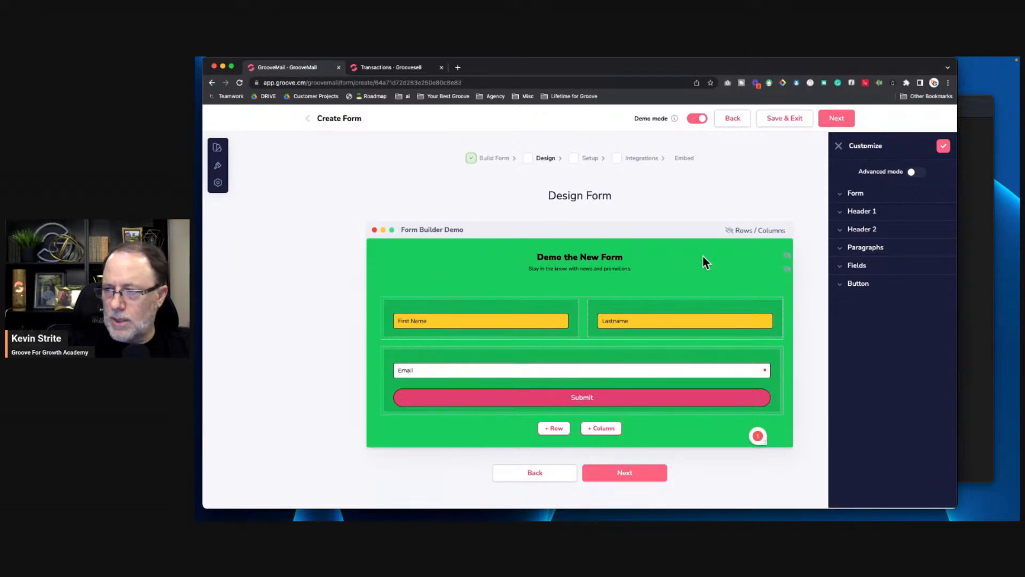
left_click(756, 226)
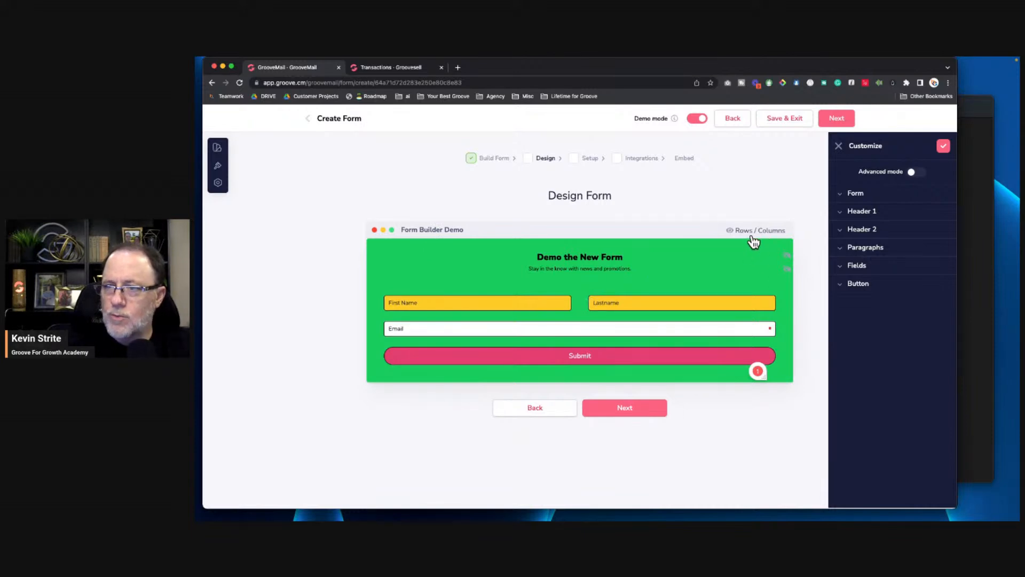
Step: Open the layout settings and preview the form at widths 1200, 992, 768, 640 and 400, returning to 992
left_click(218, 182)
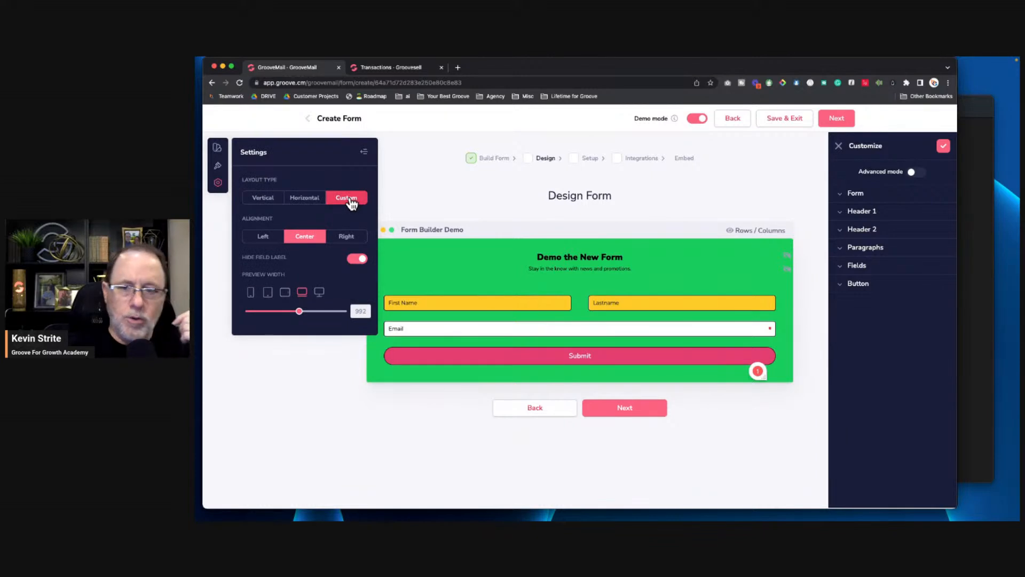
left_click(318, 293)
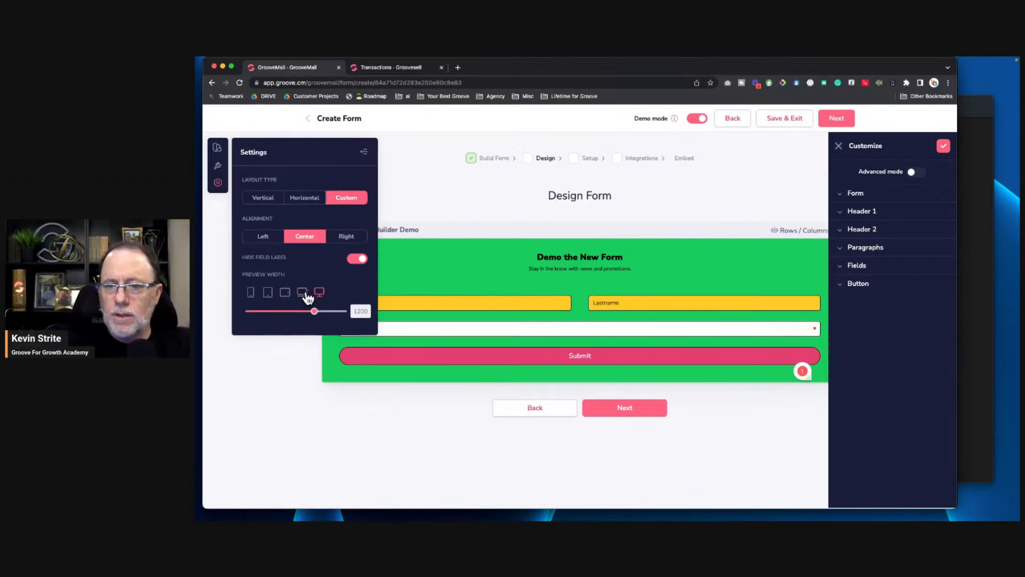
left_click(302, 292)
left_click(286, 293)
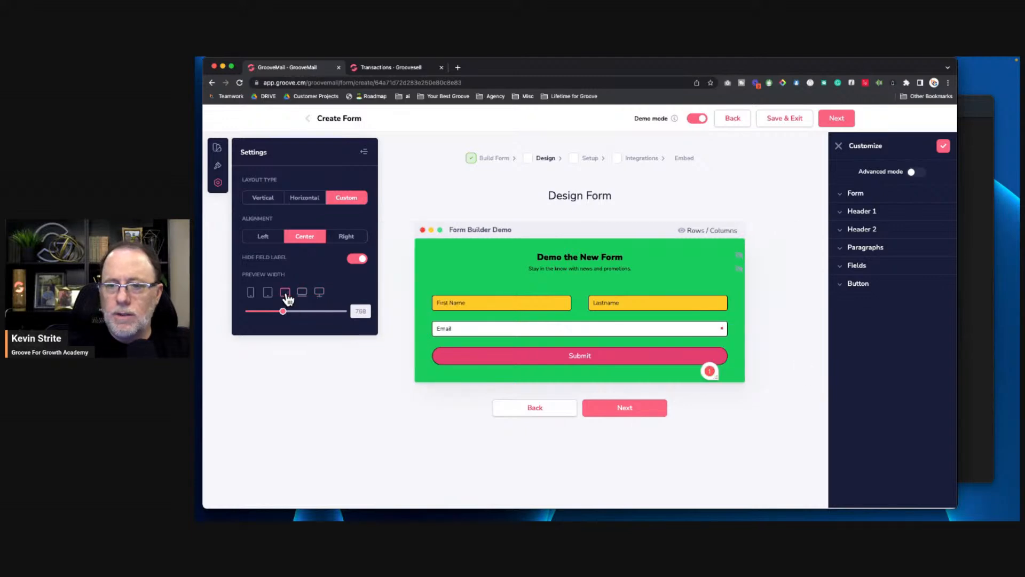
left_click(267, 294)
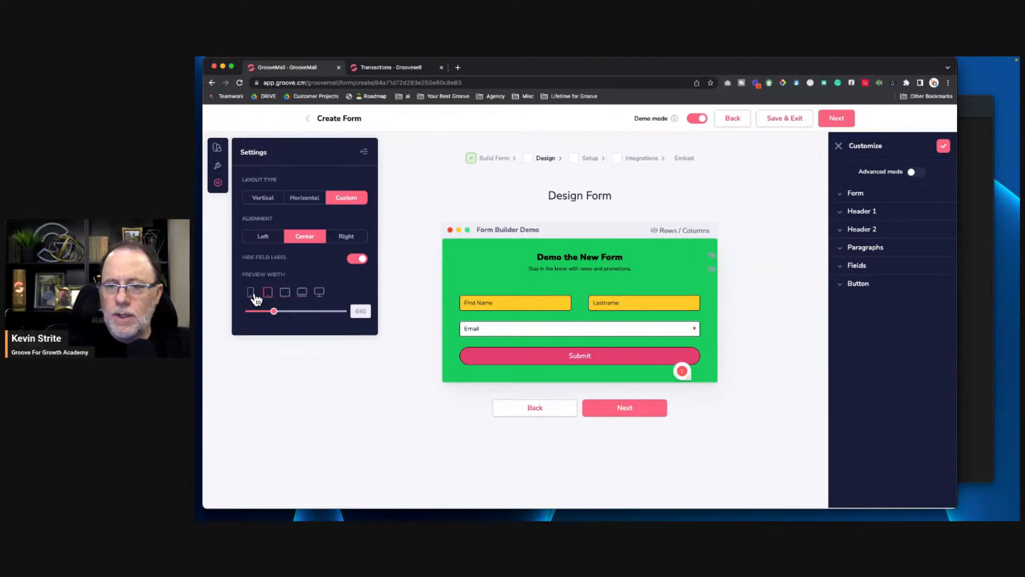
left_click(251, 294)
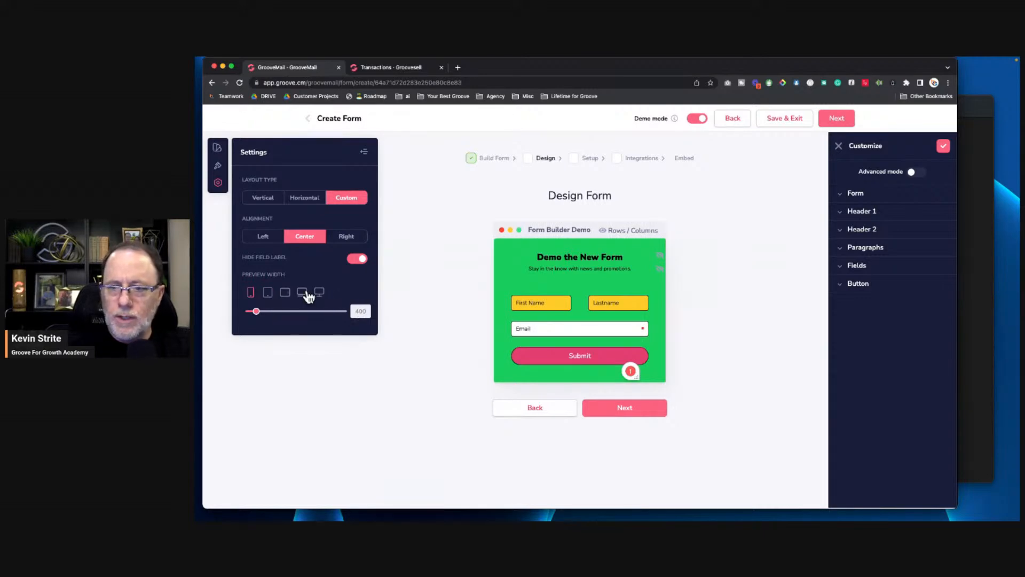
left_click(319, 293)
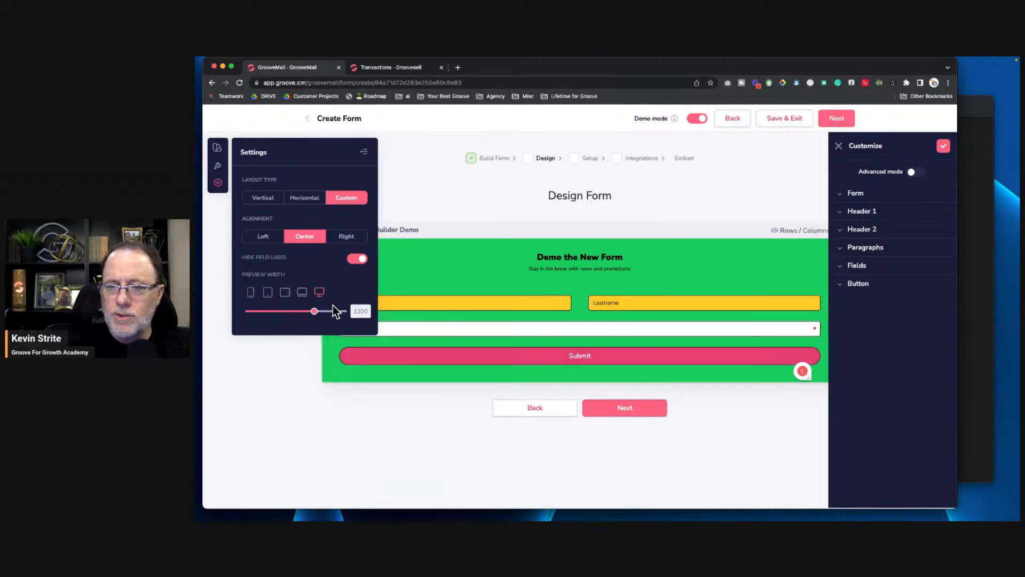
left_click(303, 293)
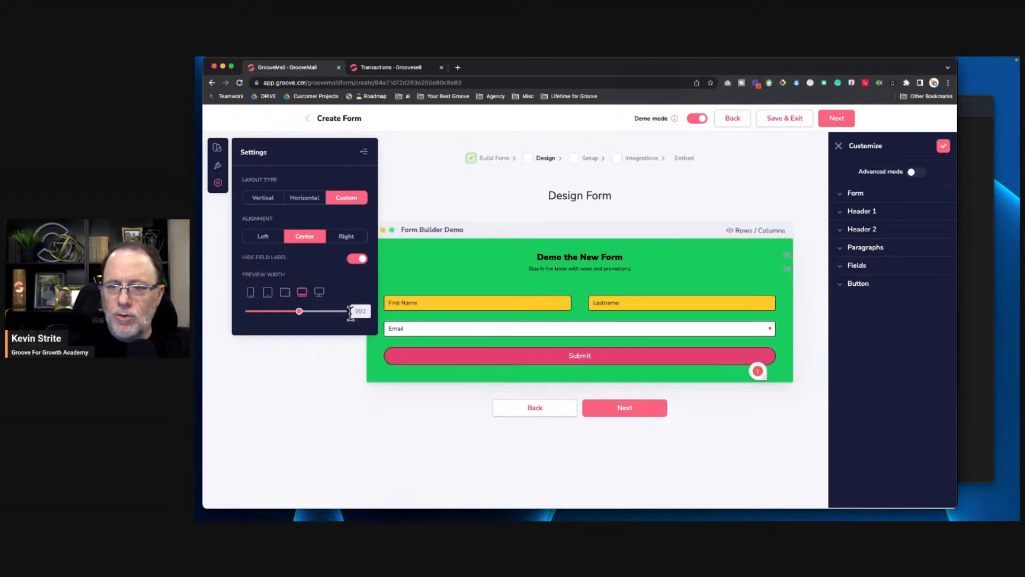
Step: Fine-tune the form's preview width freely to about 978
left_click_drag(305, 313, 303, 313)
left_click(303, 292)
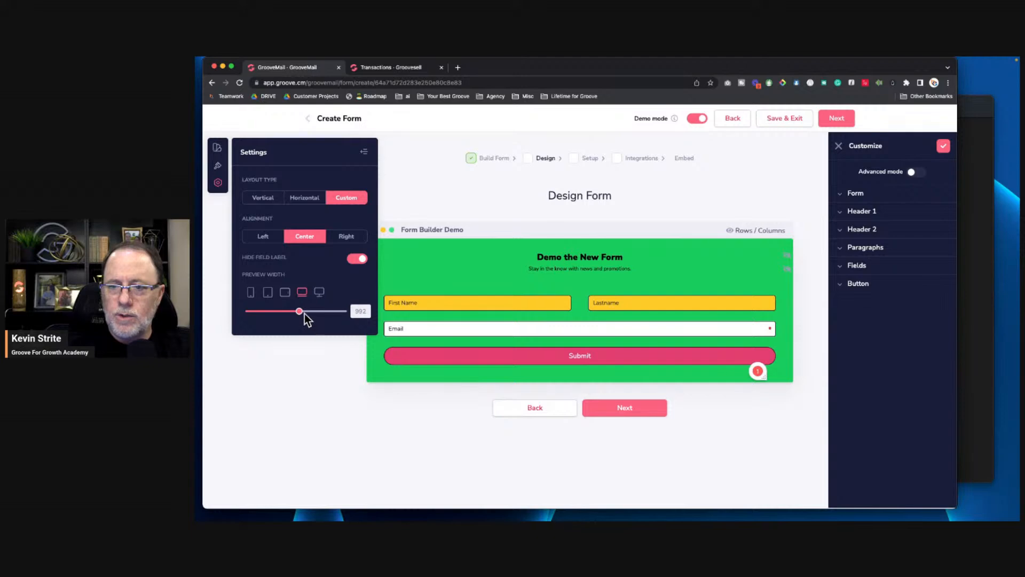
left_click_drag(300, 313, 300, 313)
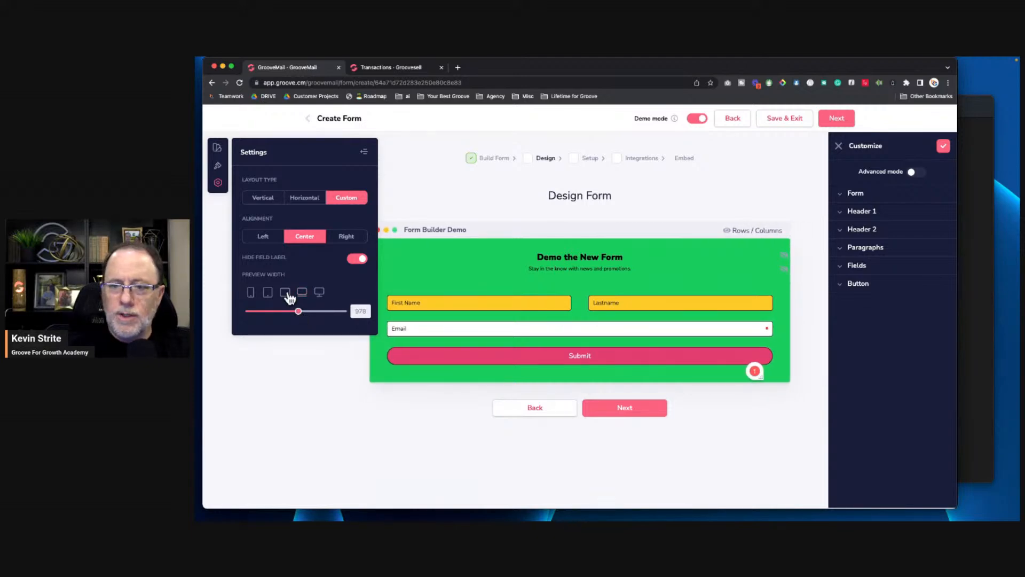
Step: Compare the form at the 768, 640, 400 and 992 preview widths, finishing at 1200
left_click(283, 292)
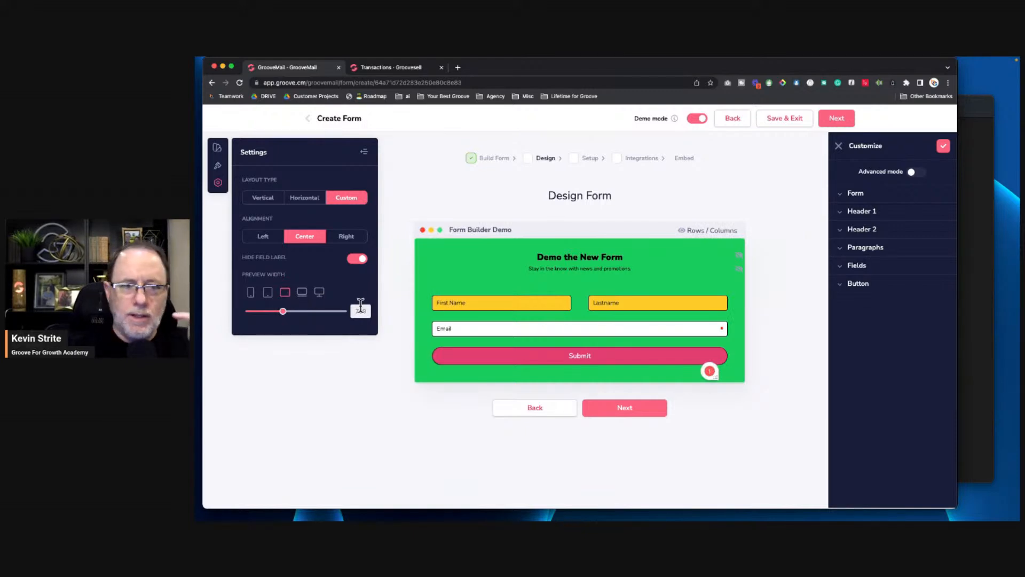
left_click(268, 294)
left_click(251, 292)
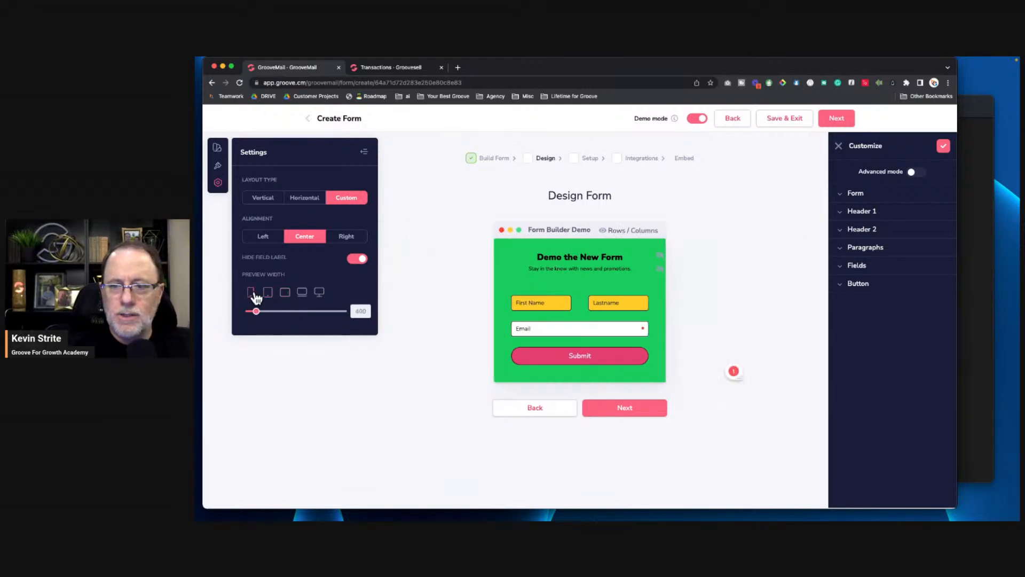
left_click(319, 292)
left_click(303, 292)
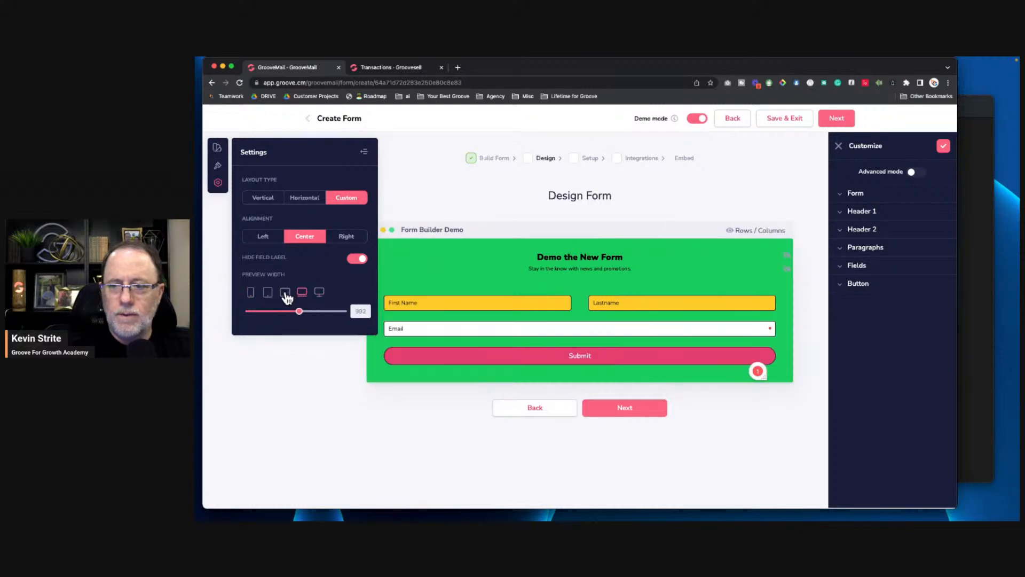
left_click(285, 293)
left_click(269, 293)
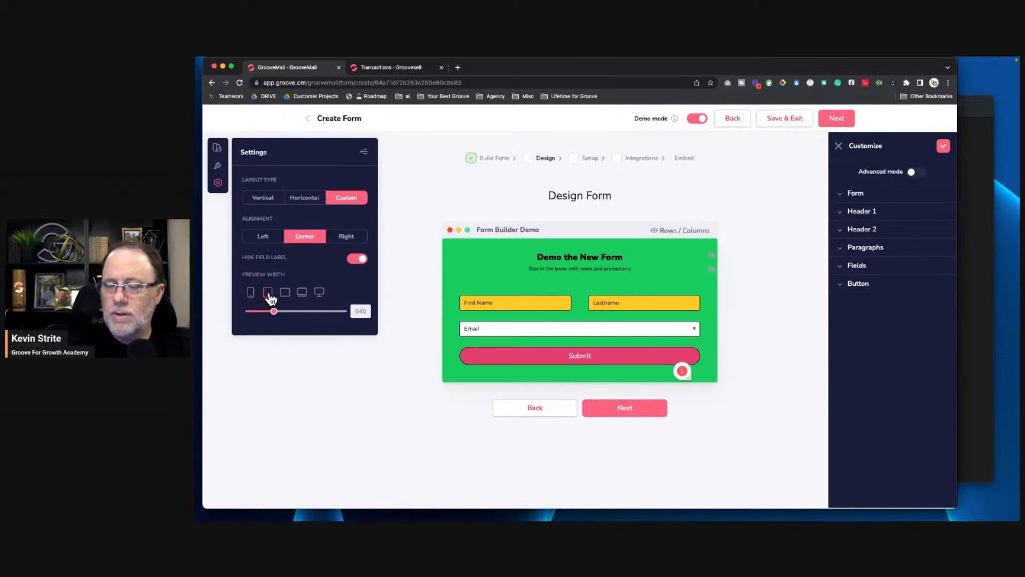
left_click(322, 294)
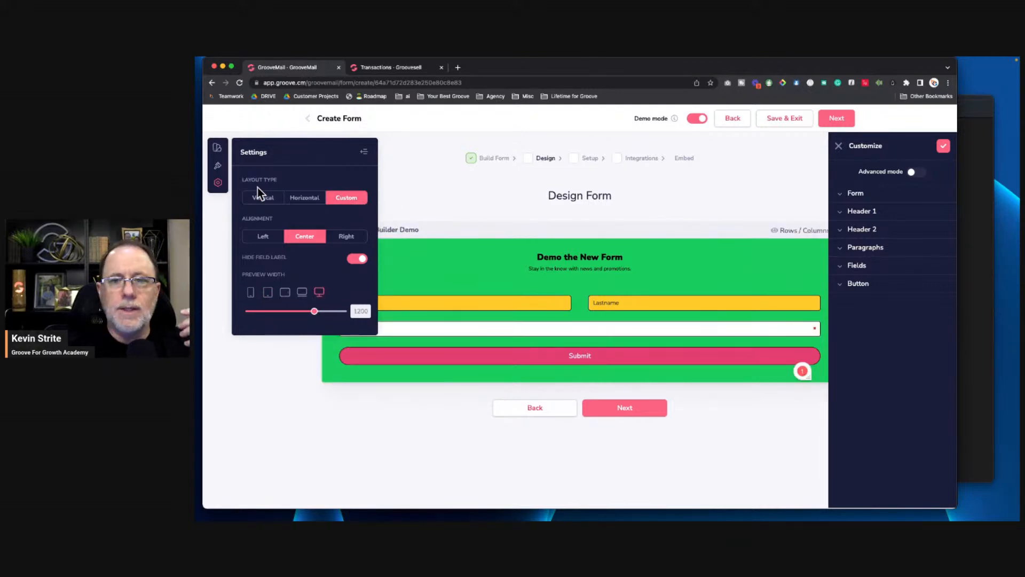
Step: Close the layout settings and return to the form's Build Form stage
left_click(366, 154)
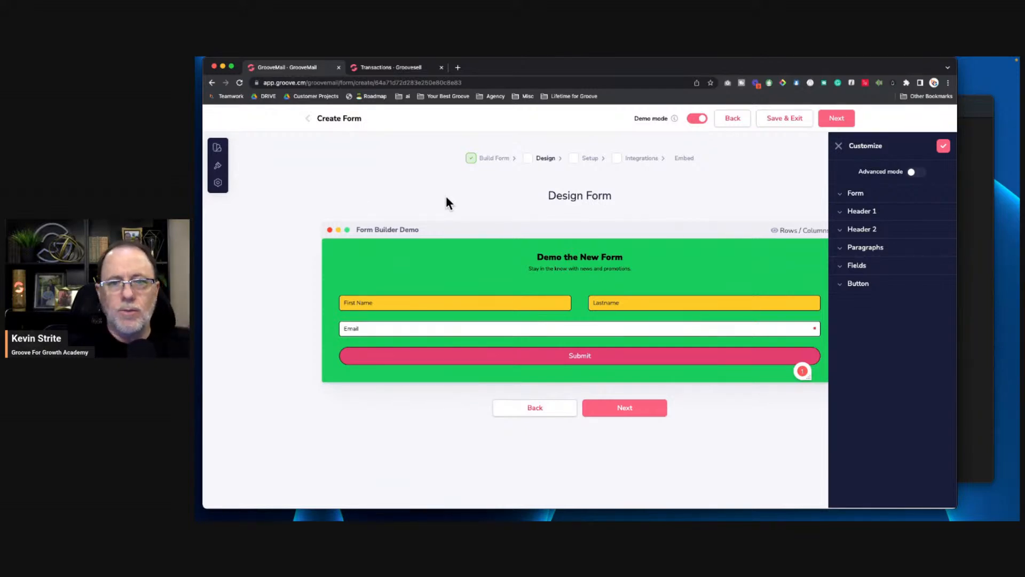
left_click(494, 159)
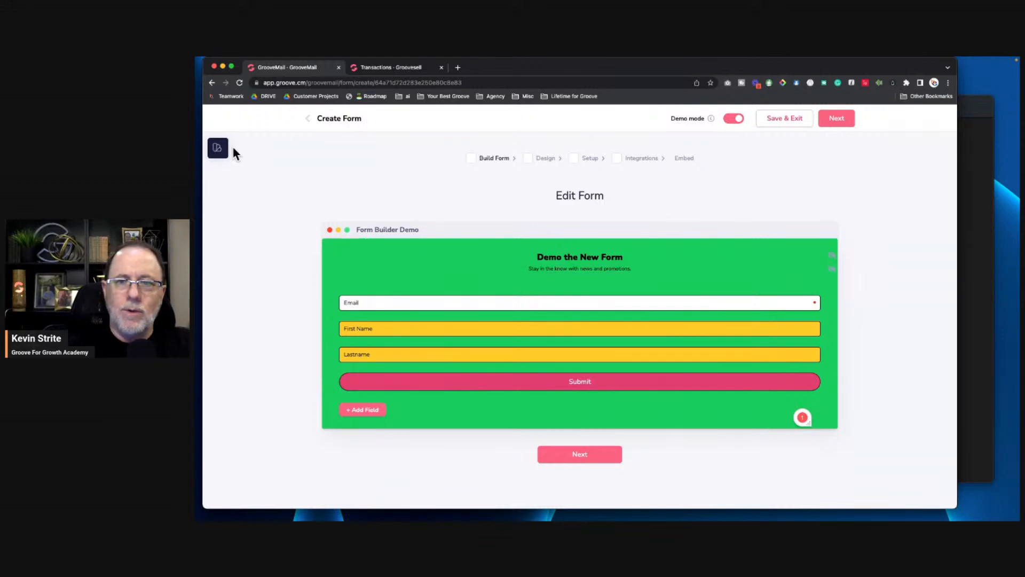
Step: Apply the global template "Local Business Appointment" to the form, overriding its fields, and close the template library
left_click(218, 149)
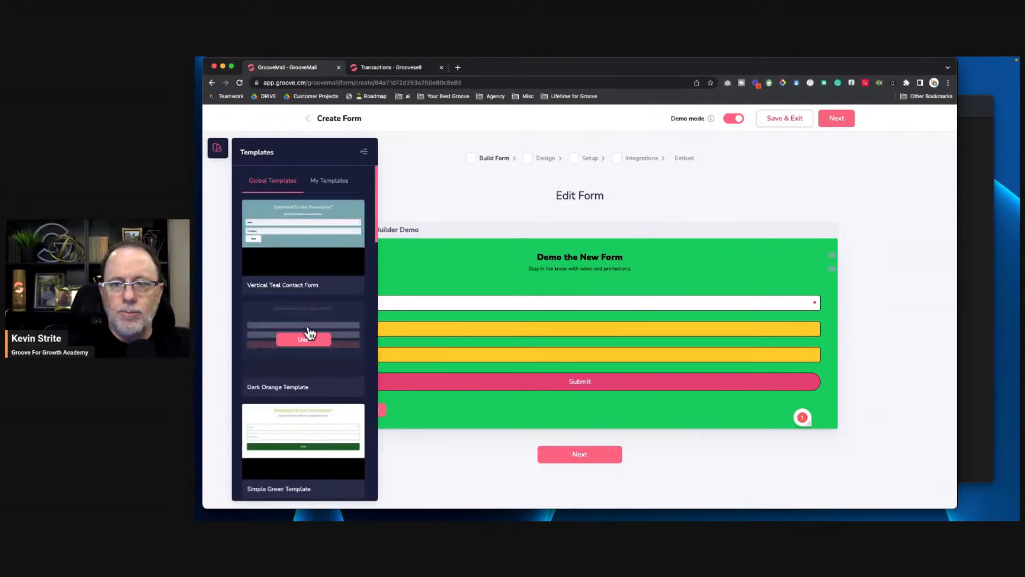
scroll(310, 331, "down", 9)
scroll(310, 331, "down", 10)
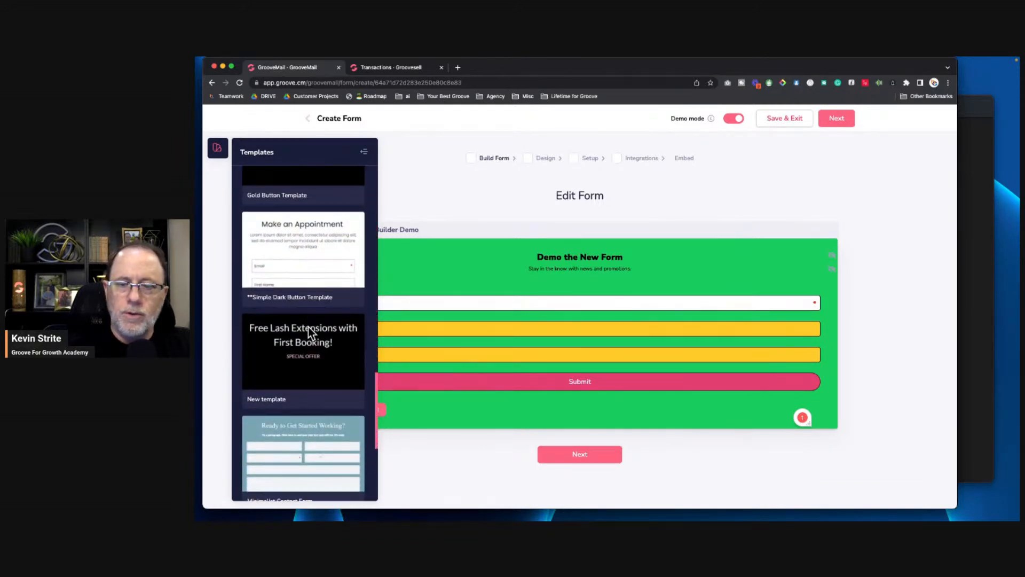
scroll(308, 326, "down", 5)
scroll(303, 388, "down", 1)
mouse_move(312, 424)
mouse_move(305, 337)
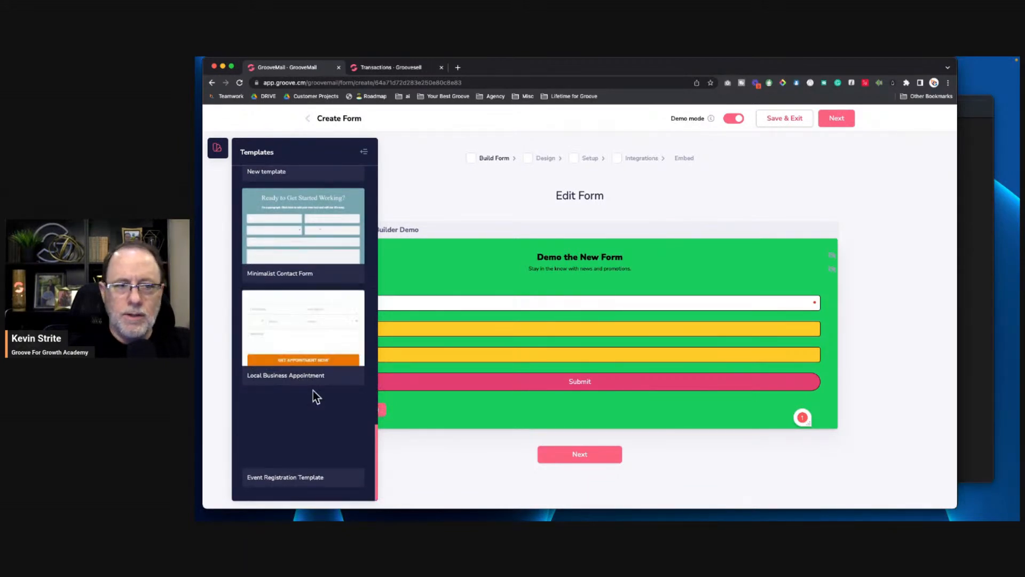
left_click(302, 328)
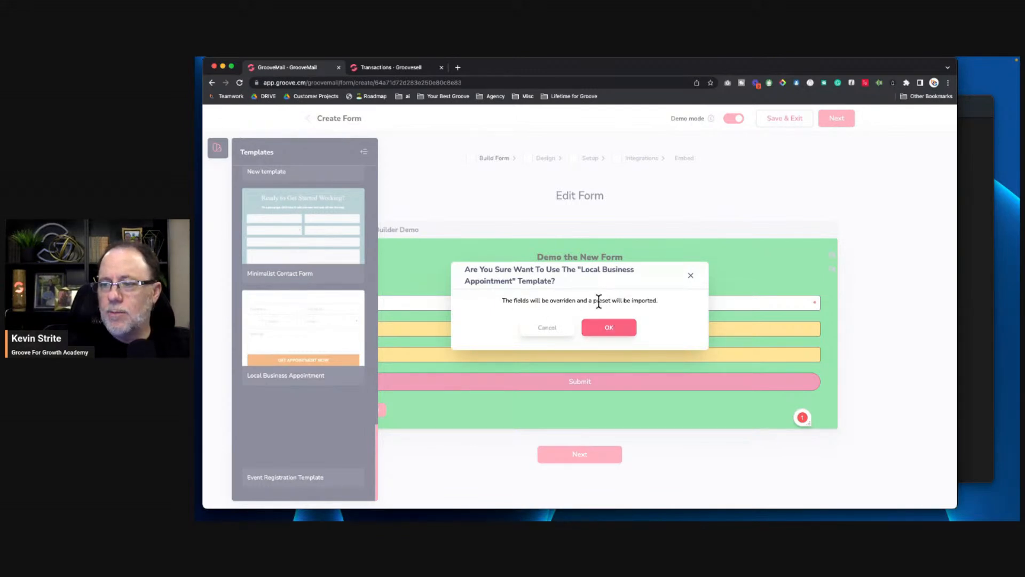
left_click(612, 329)
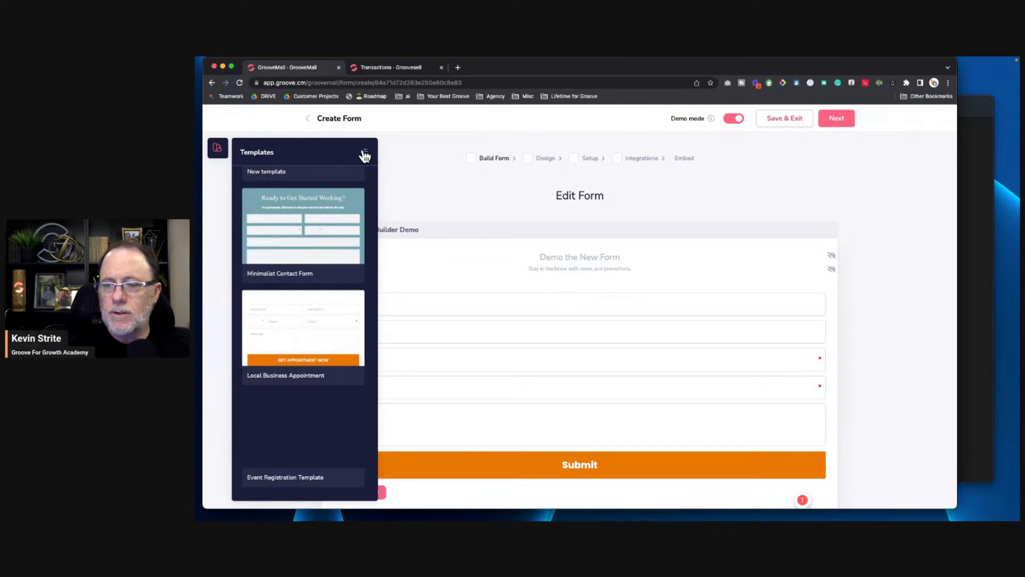
left_click(365, 154)
scroll(453, 295, "down", 2)
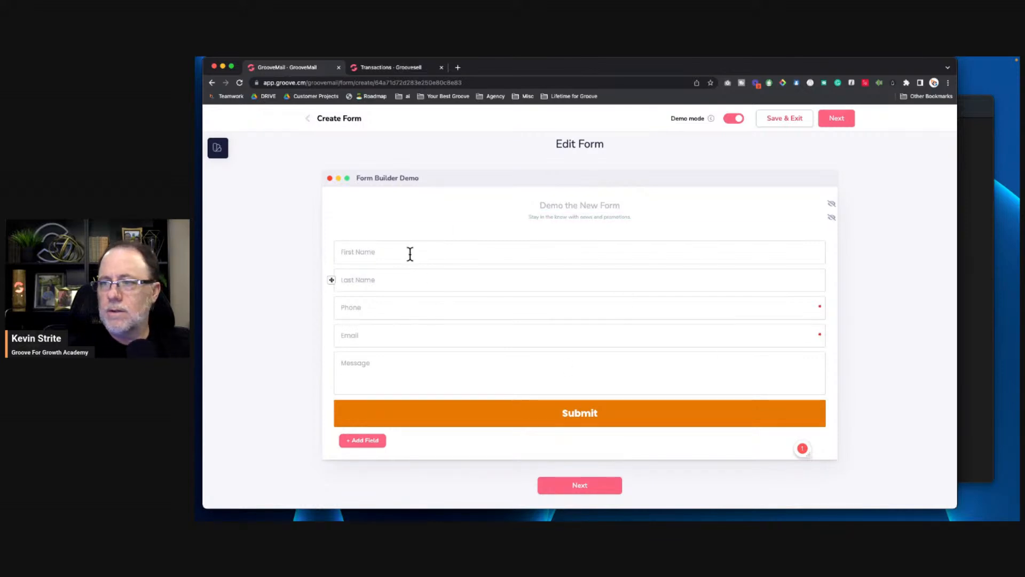
Step: Replace the form's fields and styling with the global "**Simple Dark Button Template" and close the template library
left_click(218, 150)
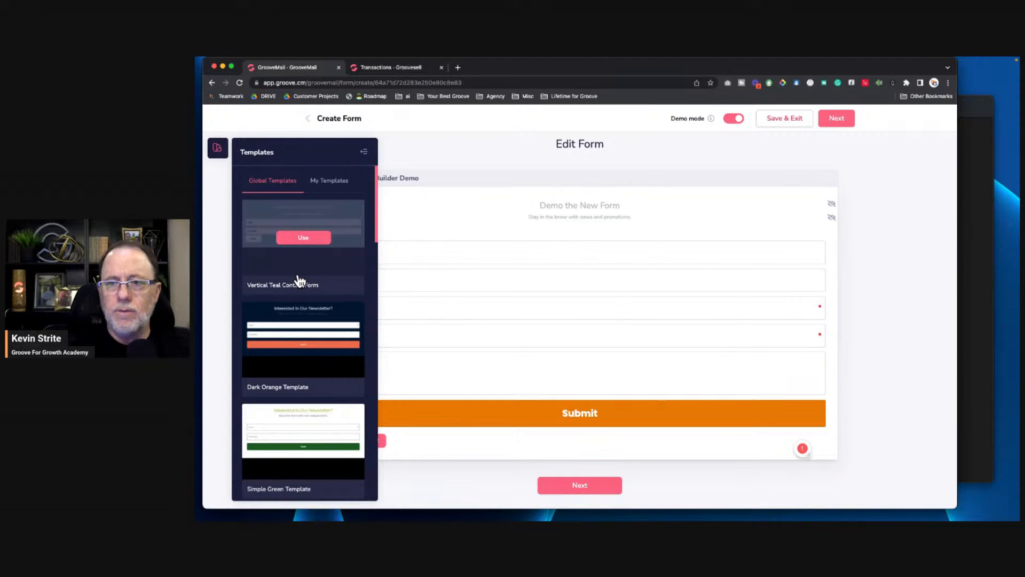
scroll(298, 276, "down", 3)
scroll(298, 279, "down", 10)
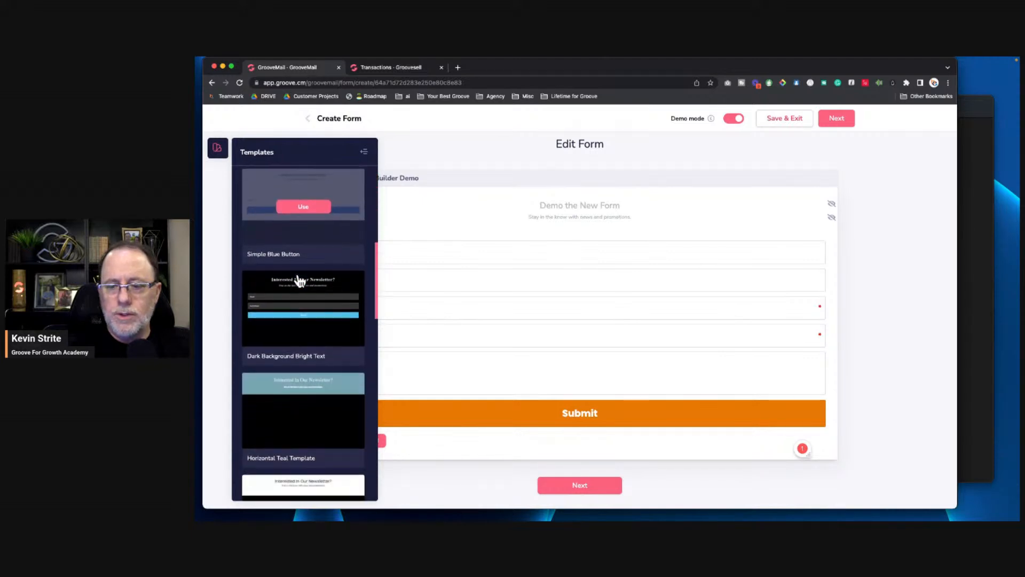
scroll(298, 280, "down", 8)
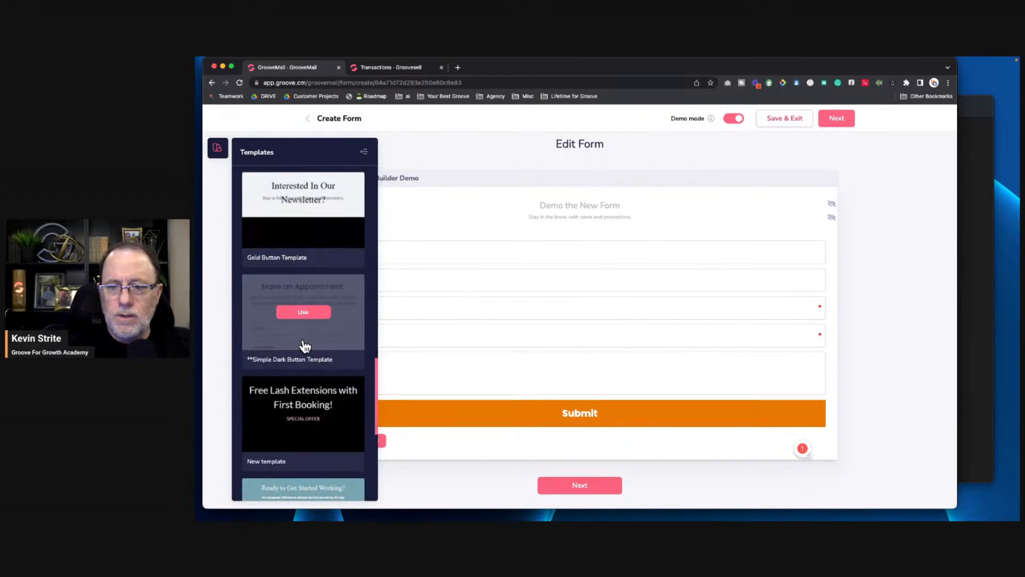
scroll(320, 296, "up", 2)
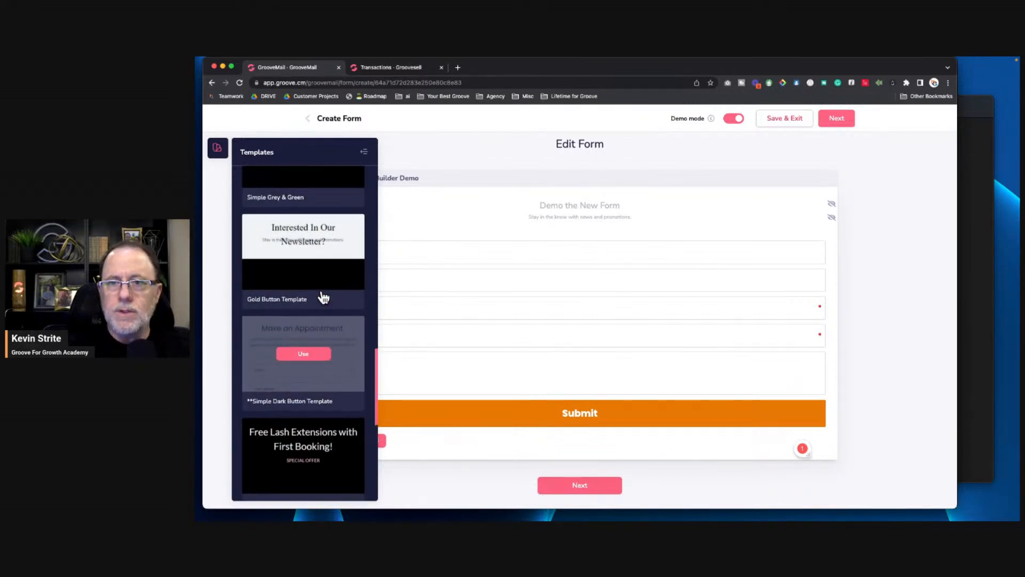
scroll(320, 295, "down", 3)
left_click(303, 291)
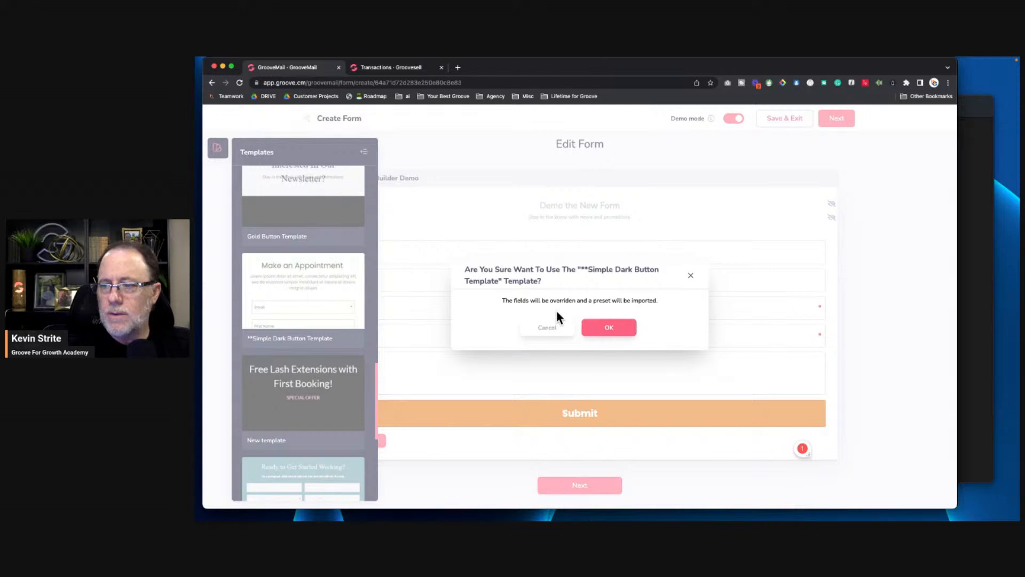
left_click(609, 328)
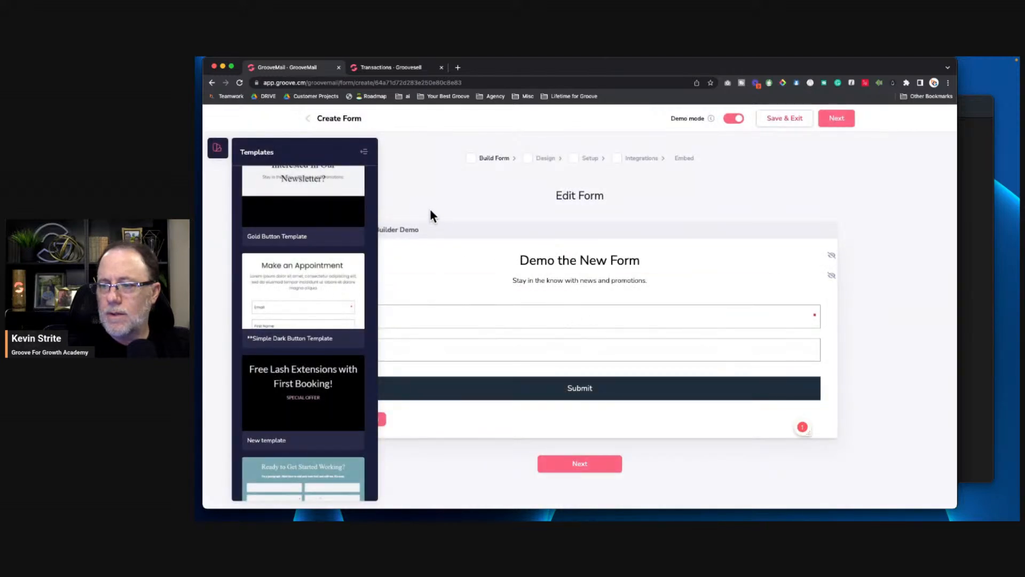
left_click(368, 154)
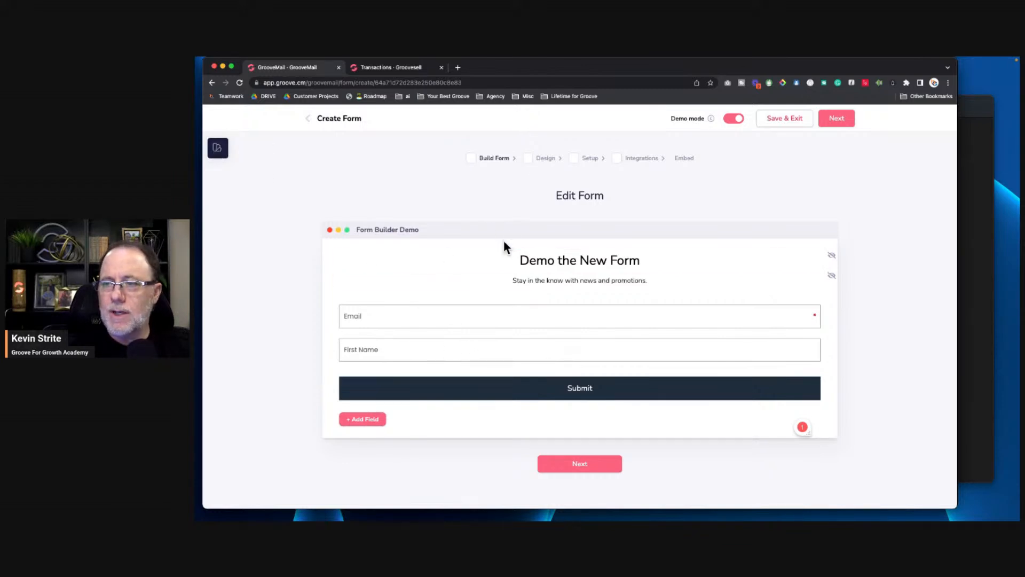
Step: Continue to the Design stage and try the Local Business Appointment, My New Form Template and My Branded From Preset style presets
left_click(579, 465)
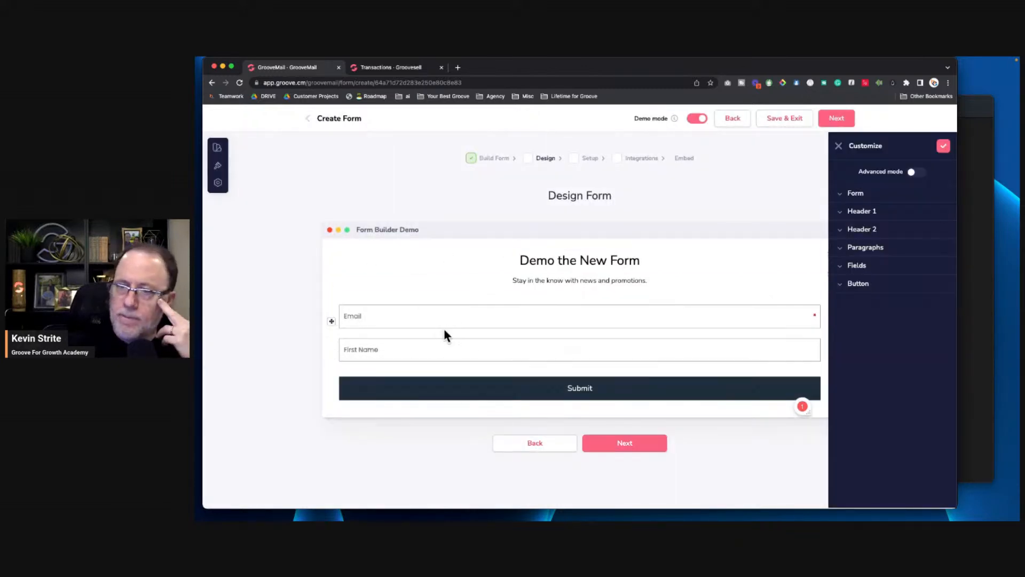
left_click(219, 167)
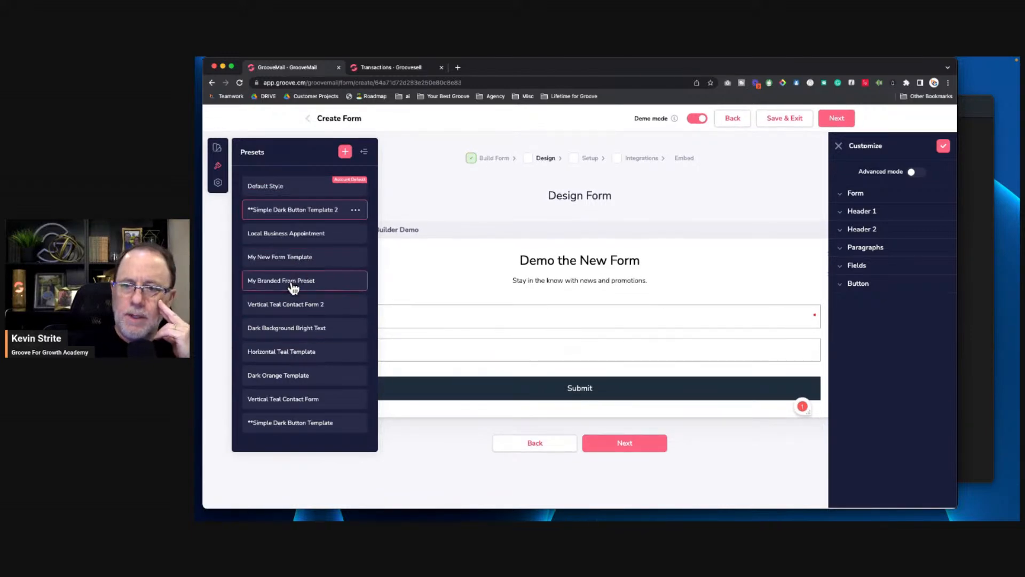
left_click(287, 240)
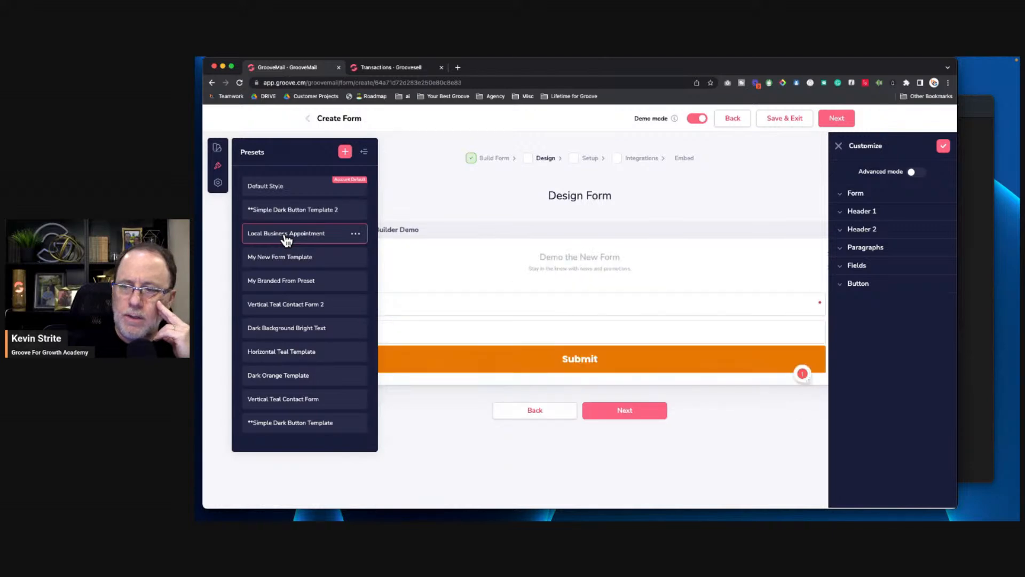
left_click(294, 260)
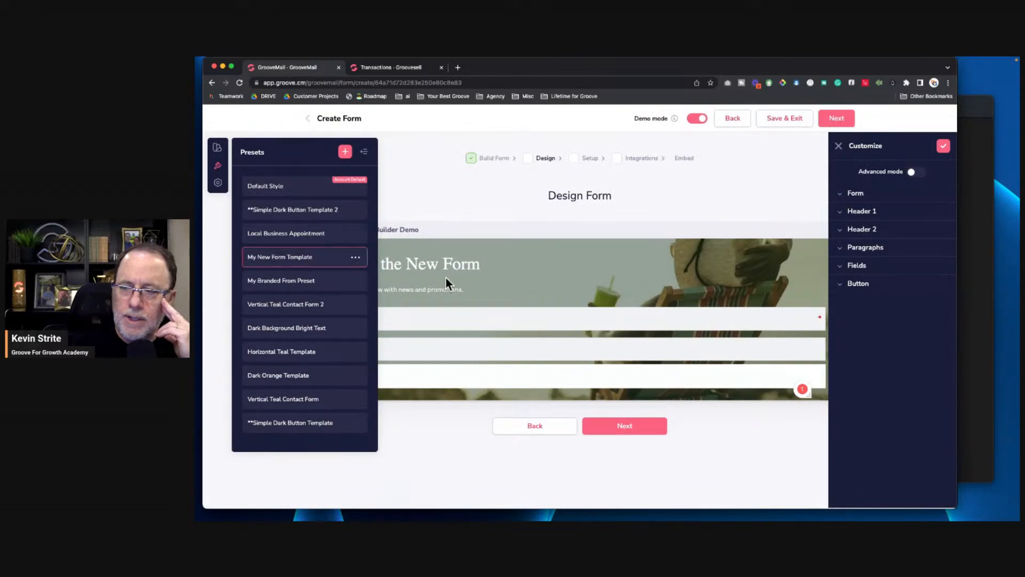
left_click(328, 285)
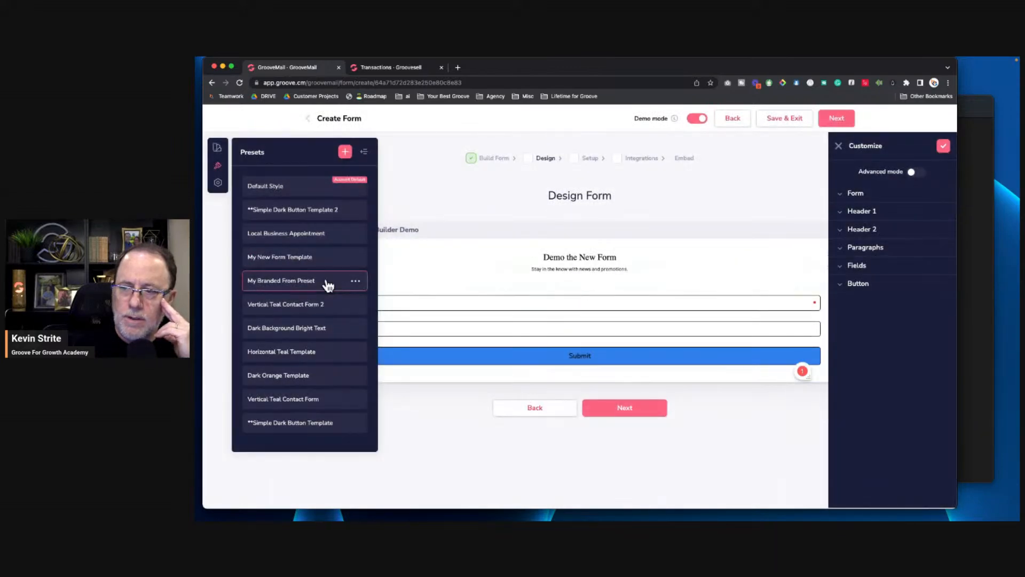
Step: Try the Vertical Teal Contact Form 2 and Dark Background Bright Text presets, and settle on the Horizontal Teal Template preset
left_click(315, 308)
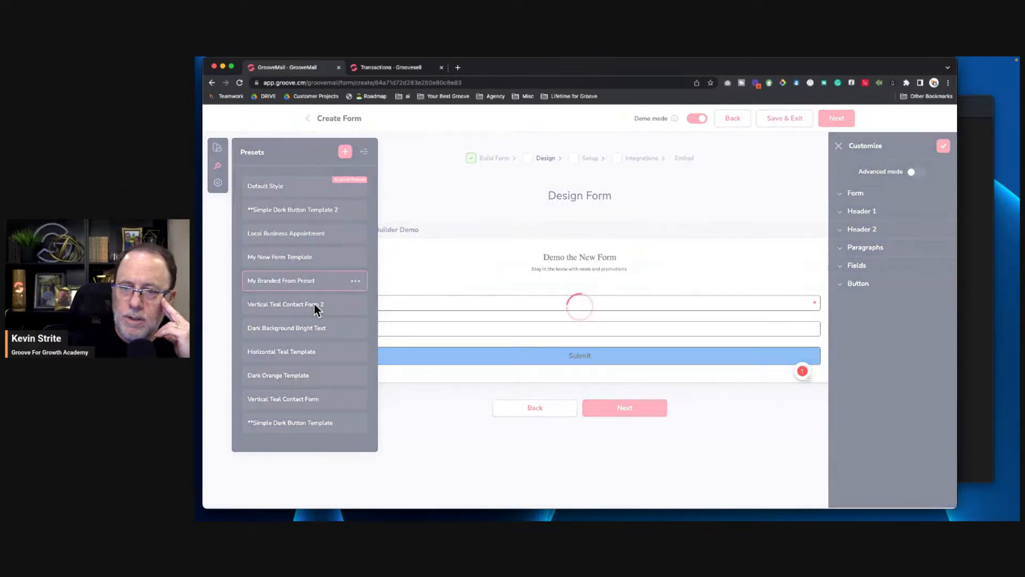
left_click(310, 291)
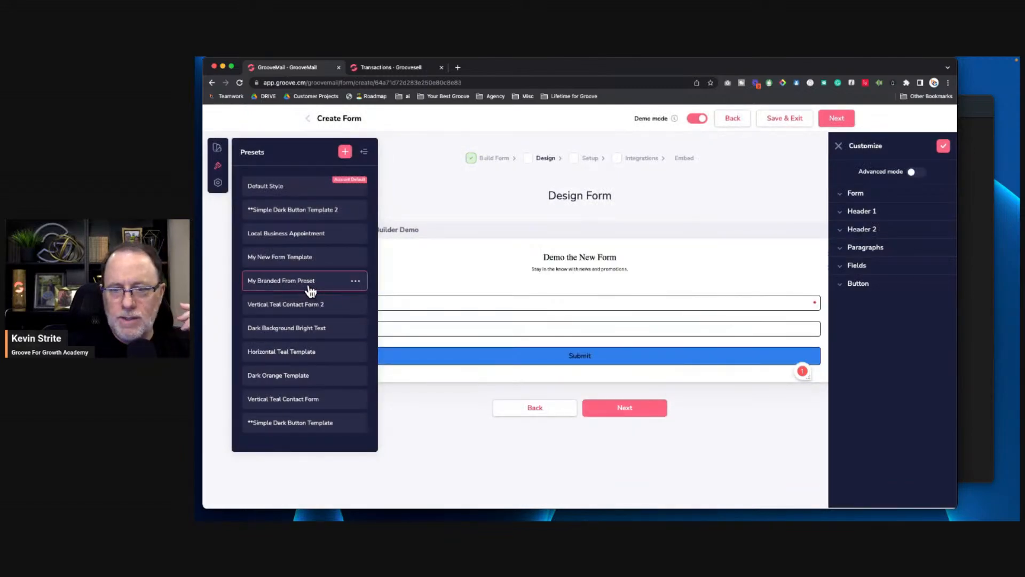
left_click(319, 313)
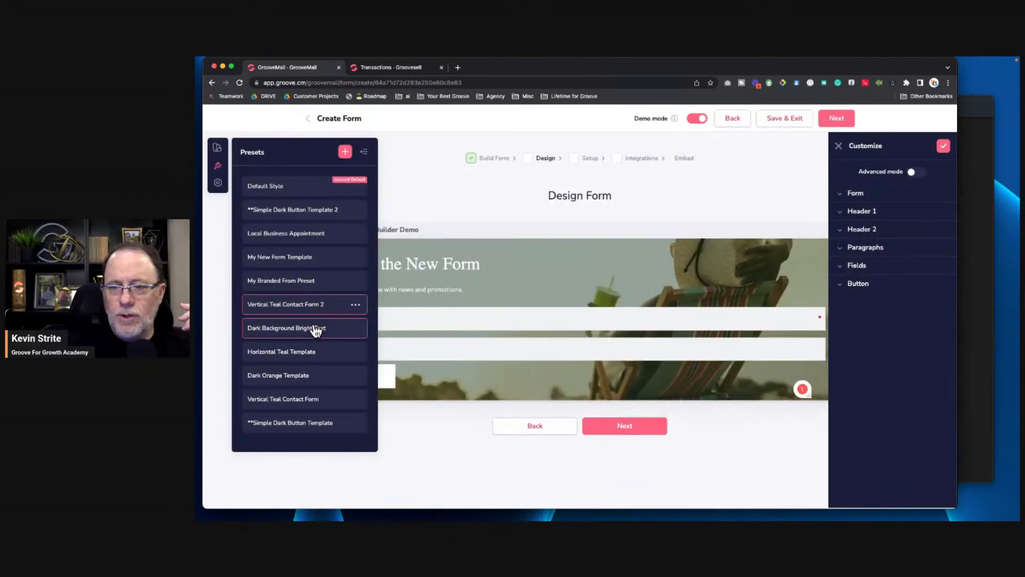
left_click(314, 328)
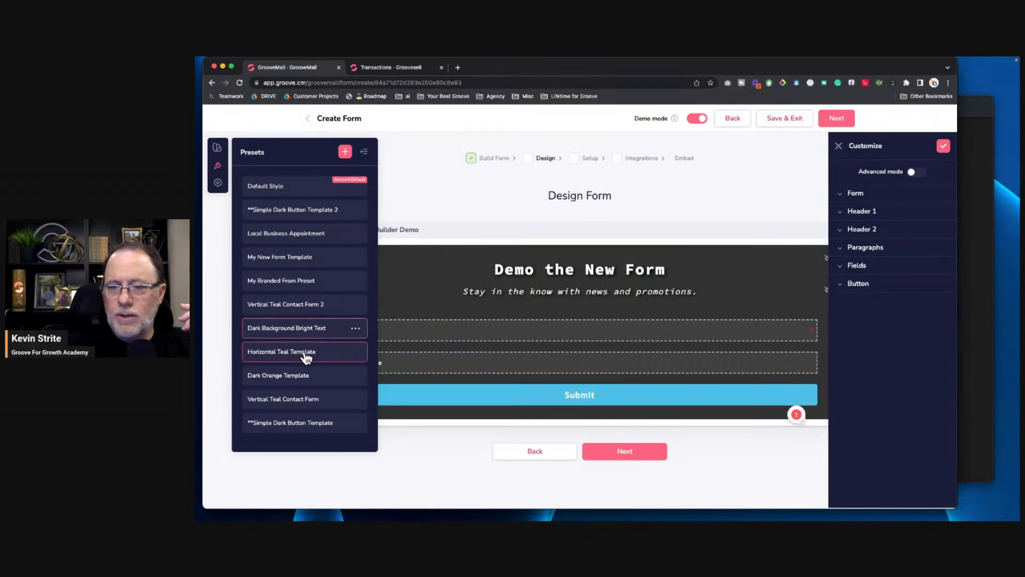
left_click(304, 351)
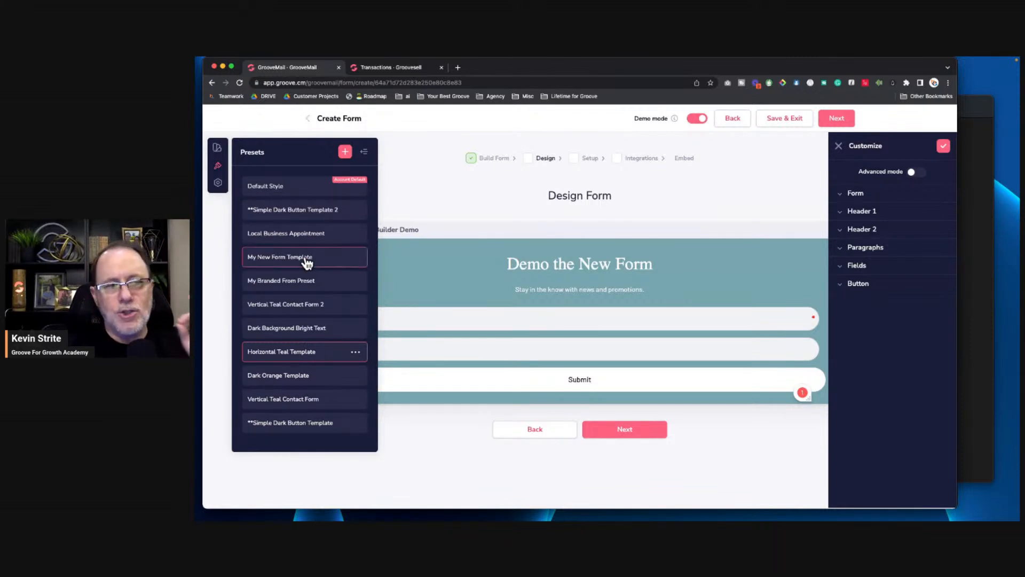
left_click(218, 149)
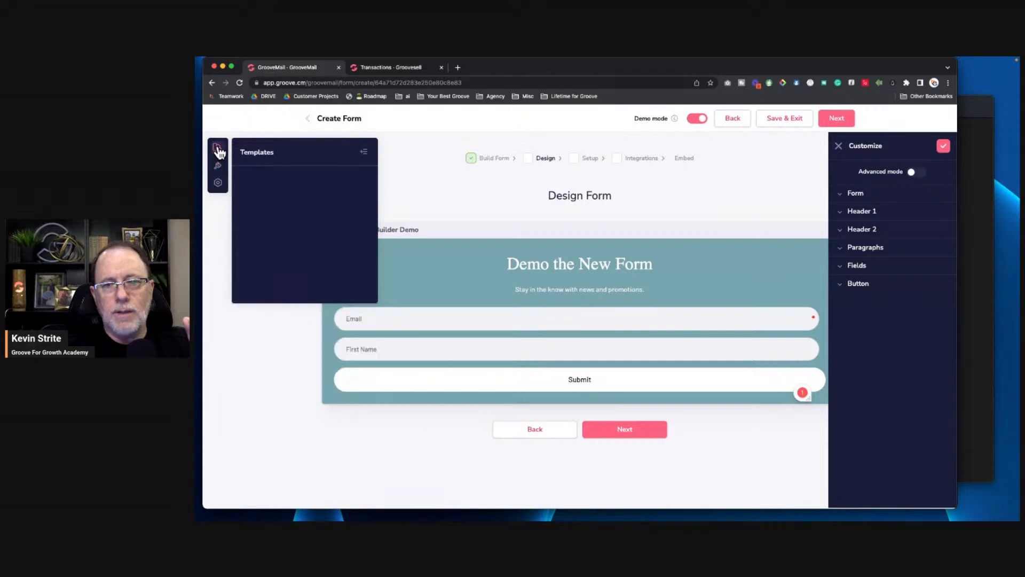
left_click(648, 187)
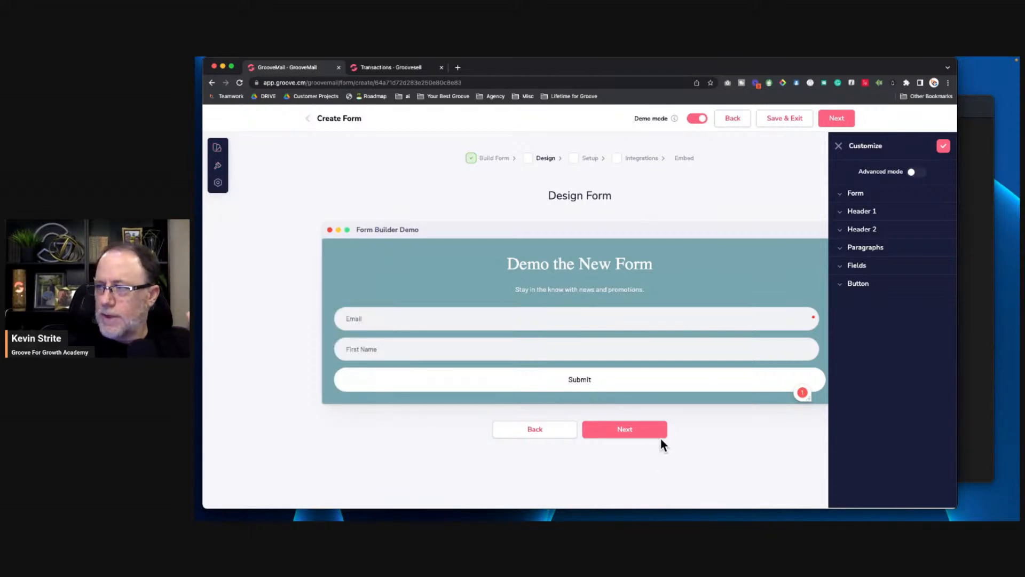
Step: Advance to the Setup stage and look over its sections, from the subscribers list to the welcome email/SMS settings
left_click(625, 429)
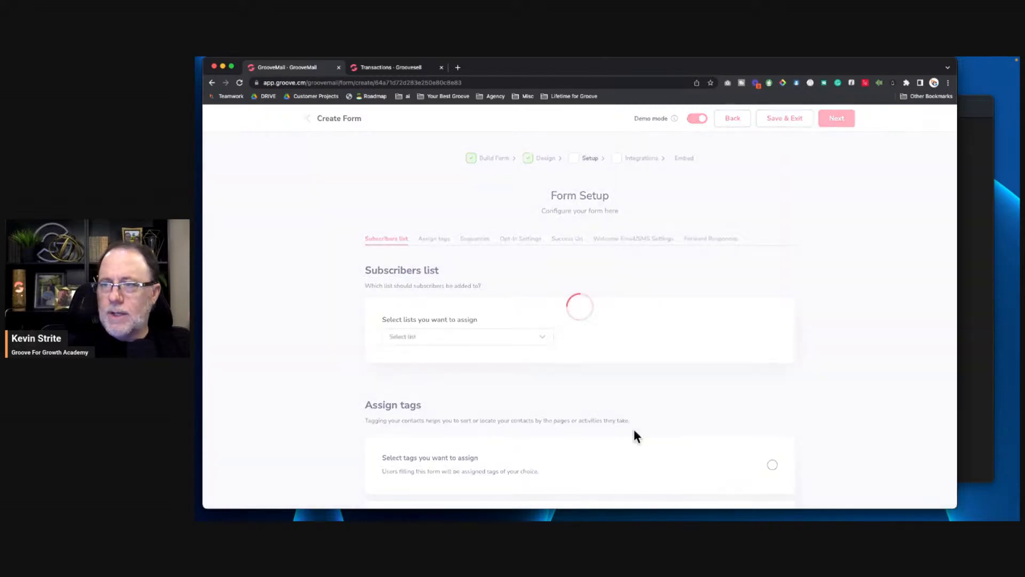
scroll(542, 381, "down", 1)
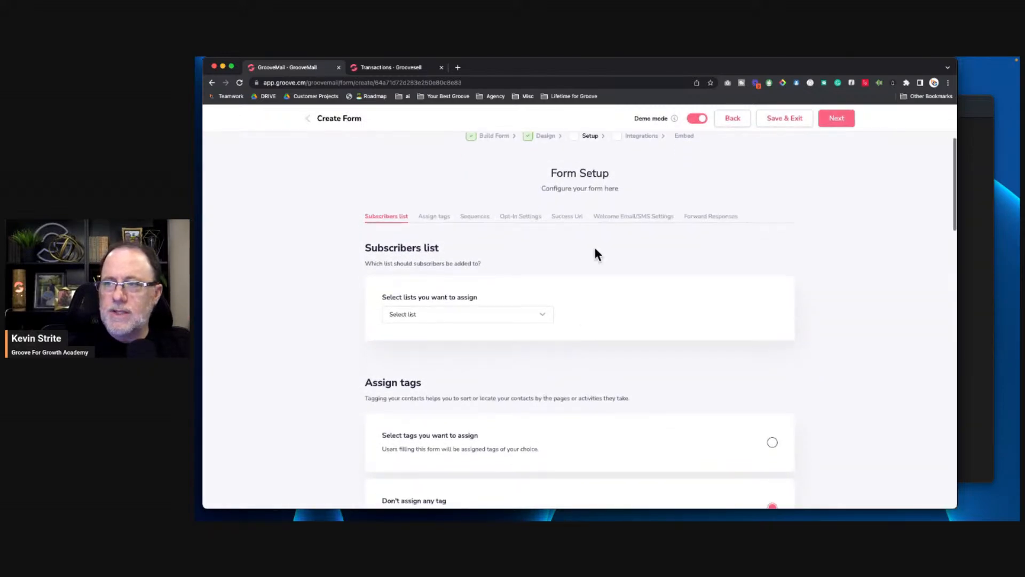
scroll(492, 332, "down", 15)
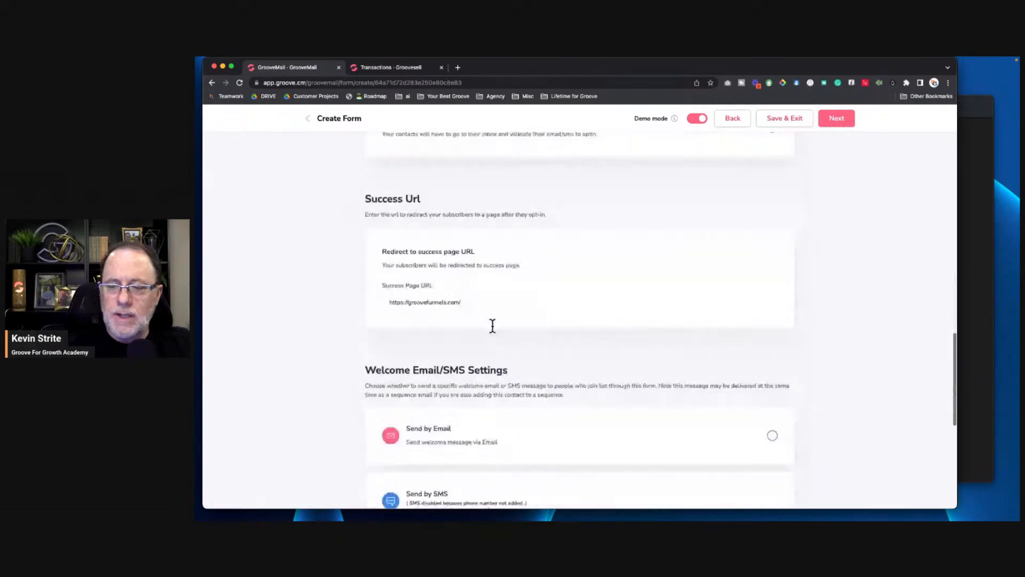
scroll(493, 332, "up", 6)
scroll(493, 329, "up", 10)
scroll(492, 329, "down", 15)
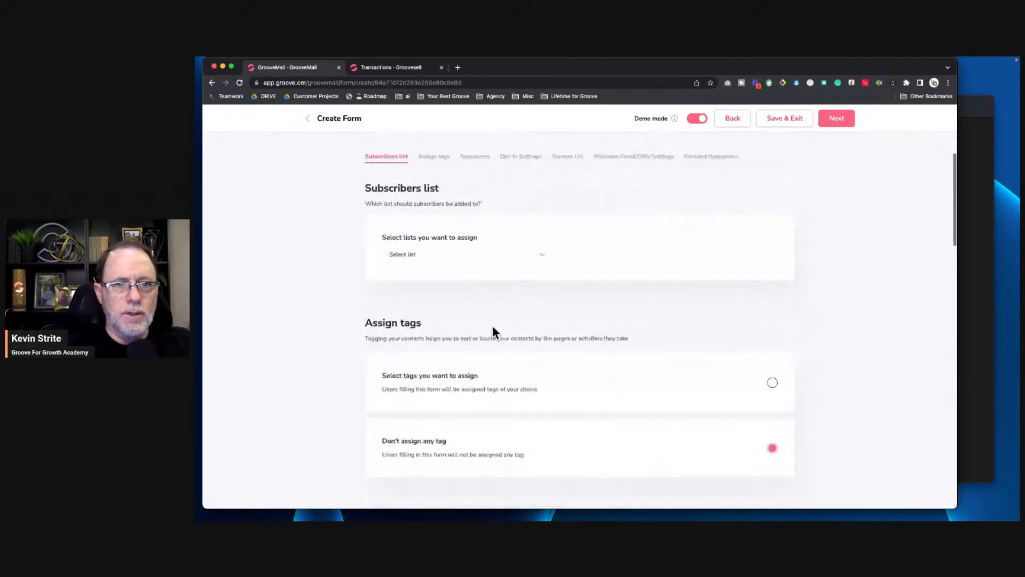
scroll(492, 327, "up", 15)
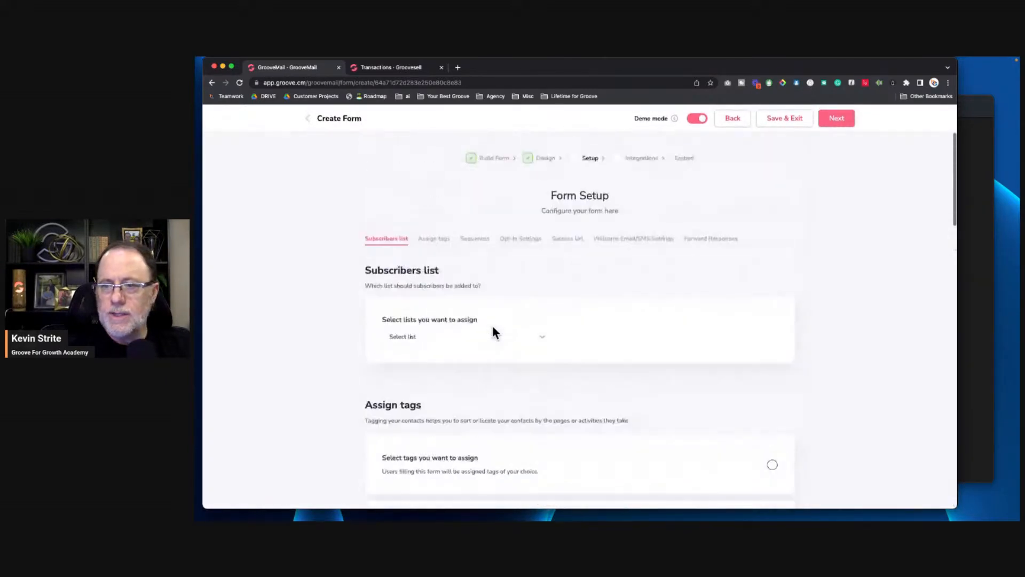
Step: Assign the form's subscribers to the Example list and continue to the Integrations stage
left_click(456, 337)
left_click(434, 243)
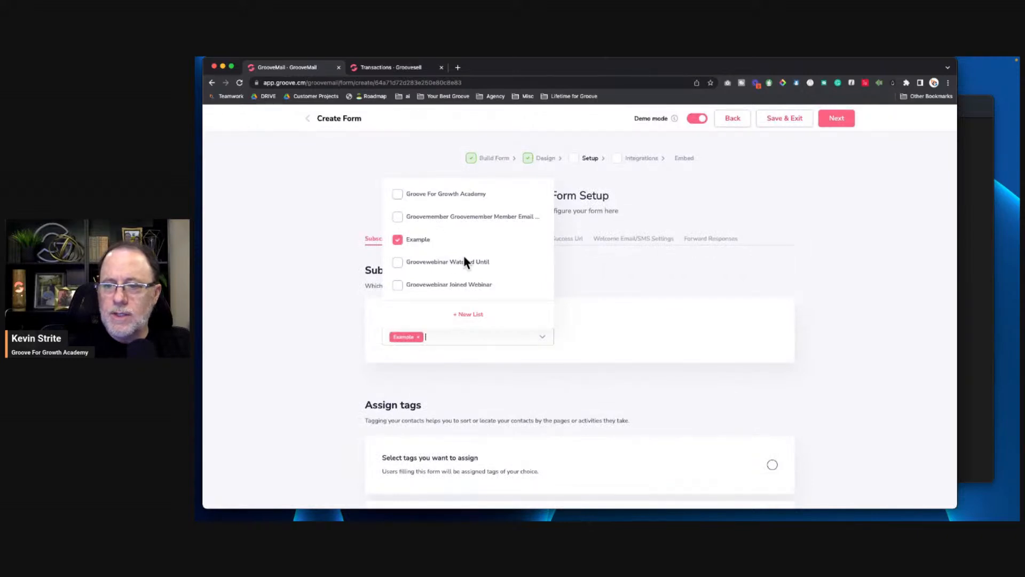
left_click(619, 299)
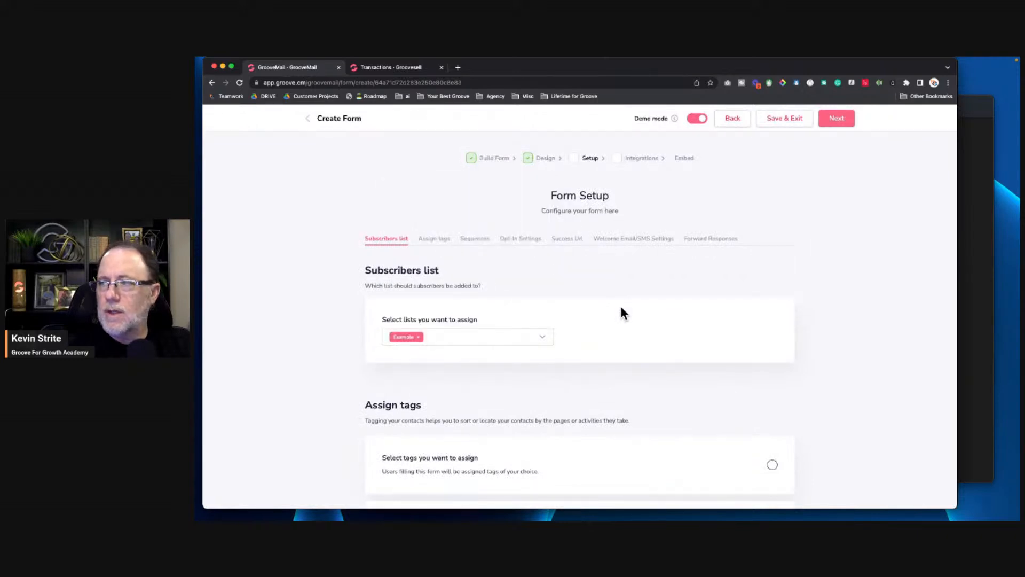
left_click(841, 126)
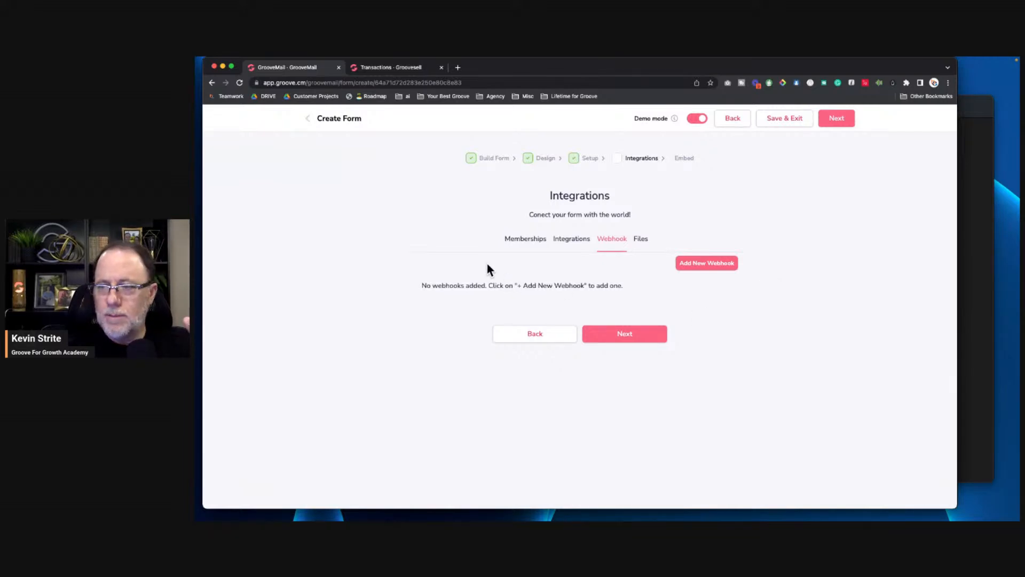
Step: Add a membership to the form: TEST: G4G Academy Testing with the Free Access level
left_click(519, 241)
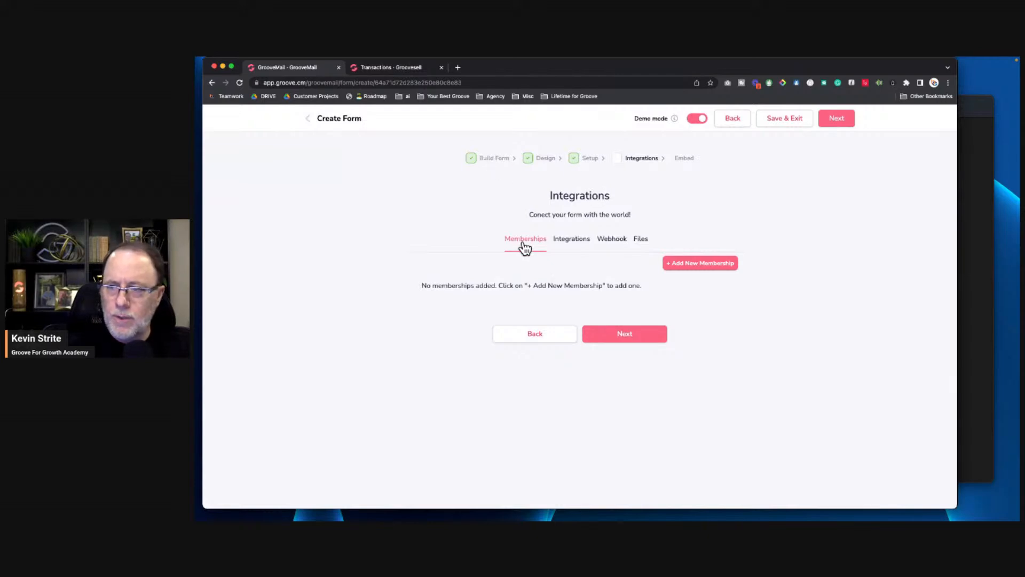
left_click(704, 264)
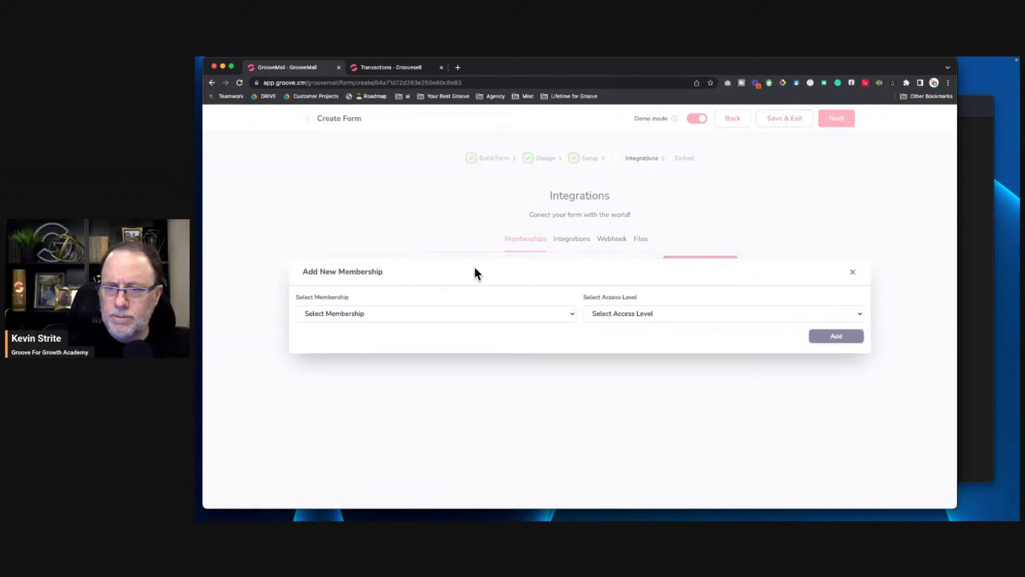
left_click(395, 312)
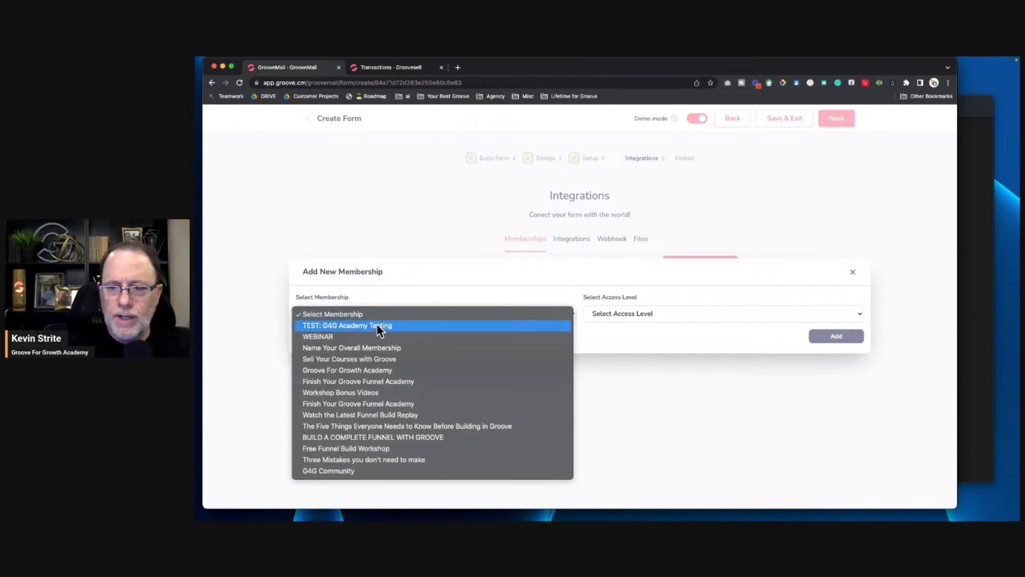
left_click(377, 325)
left_click(623, 315)
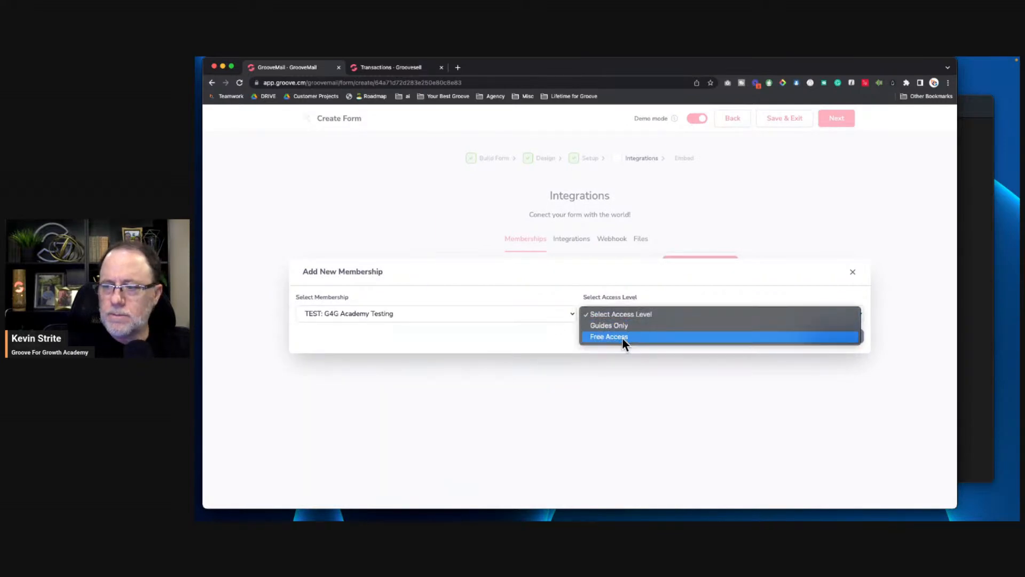
left_click(623, 337)
left_click(838, 338)
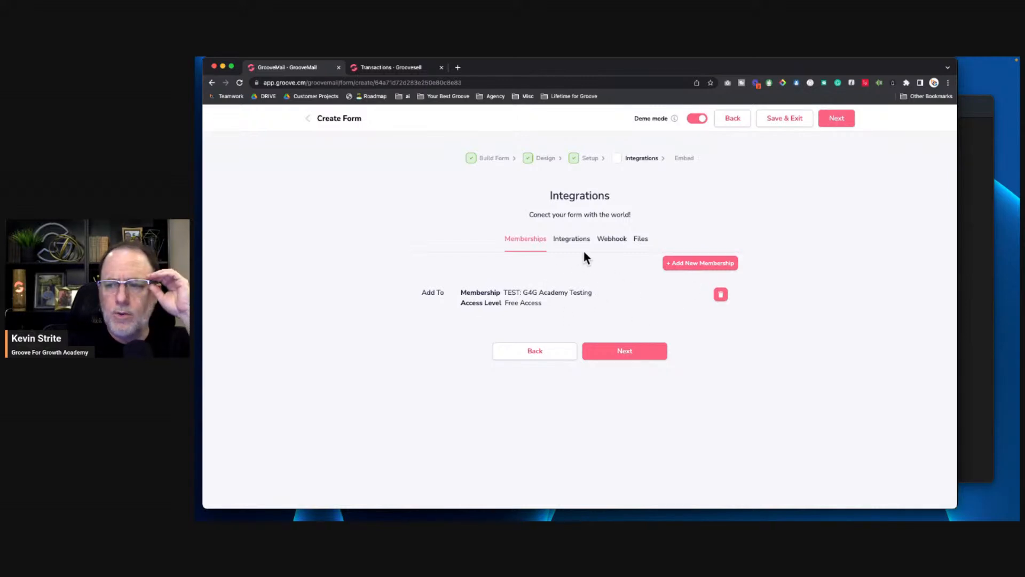
Step: Start a new integration for the form and try the ActiveCampaign and Aweber types
left_click(567, 246)
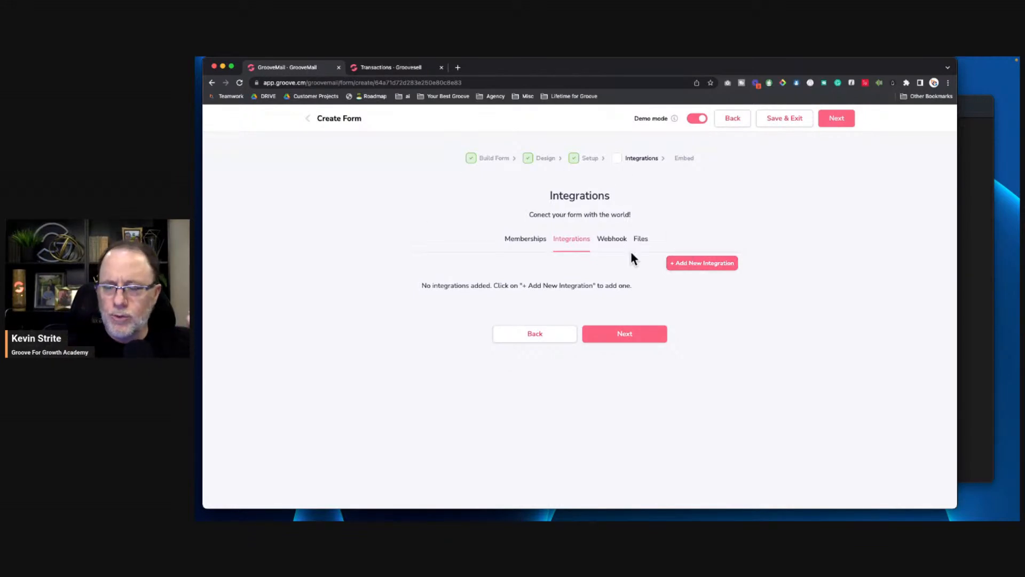
left_click(689, 264)
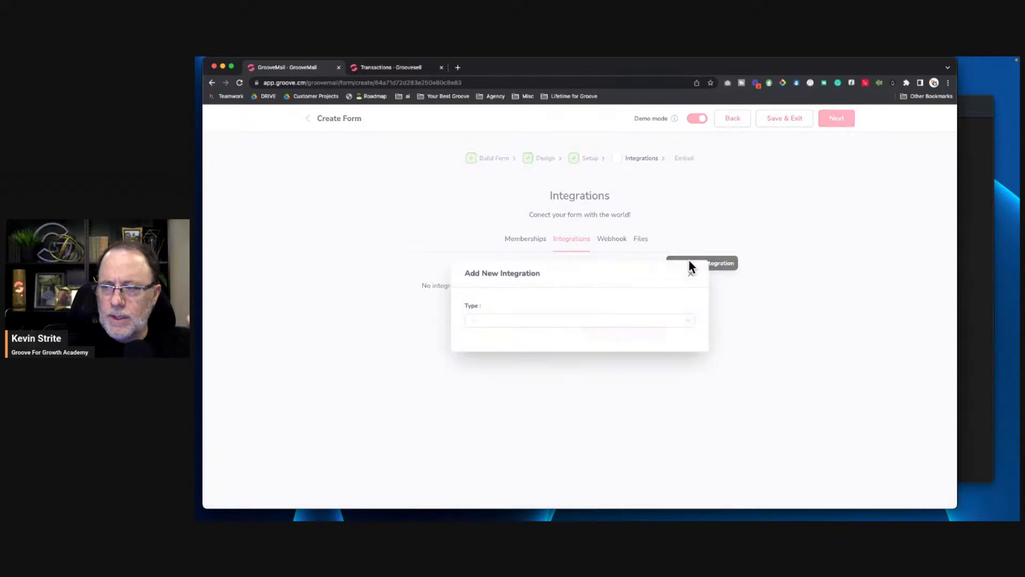
left_click(502, 321)
left_click(516, 386)
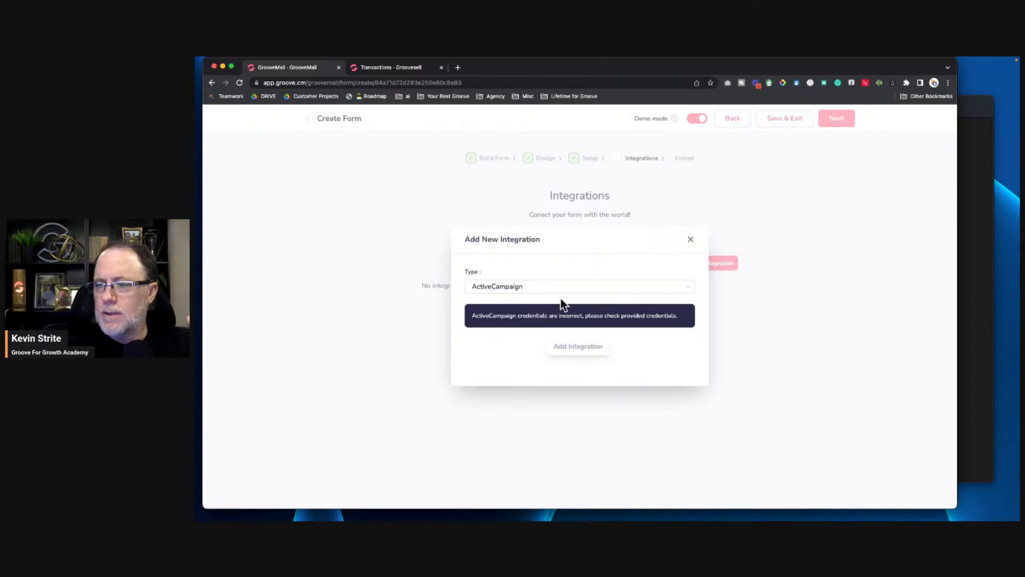
left_click(537, 288)
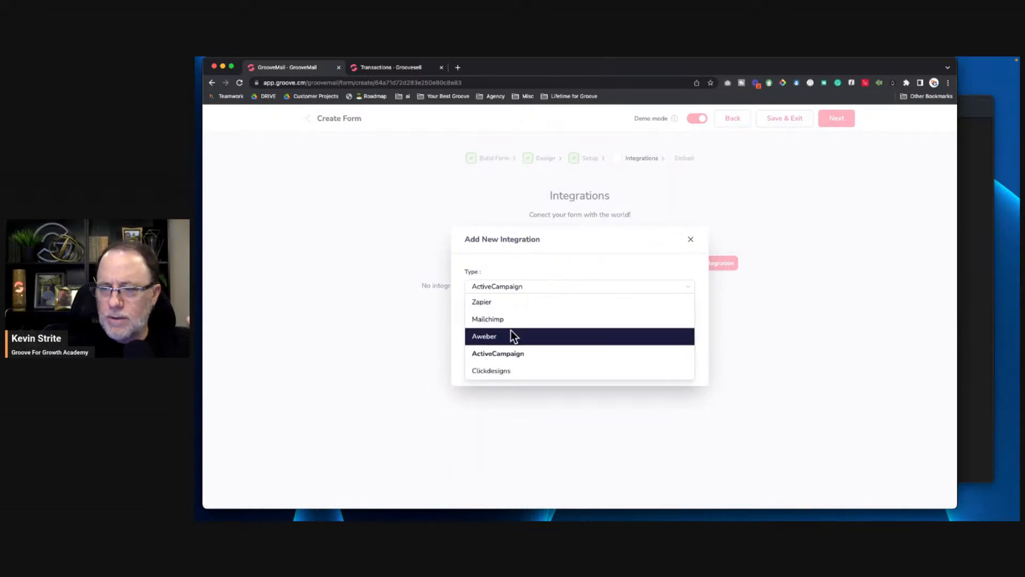
left_click(504, 337)
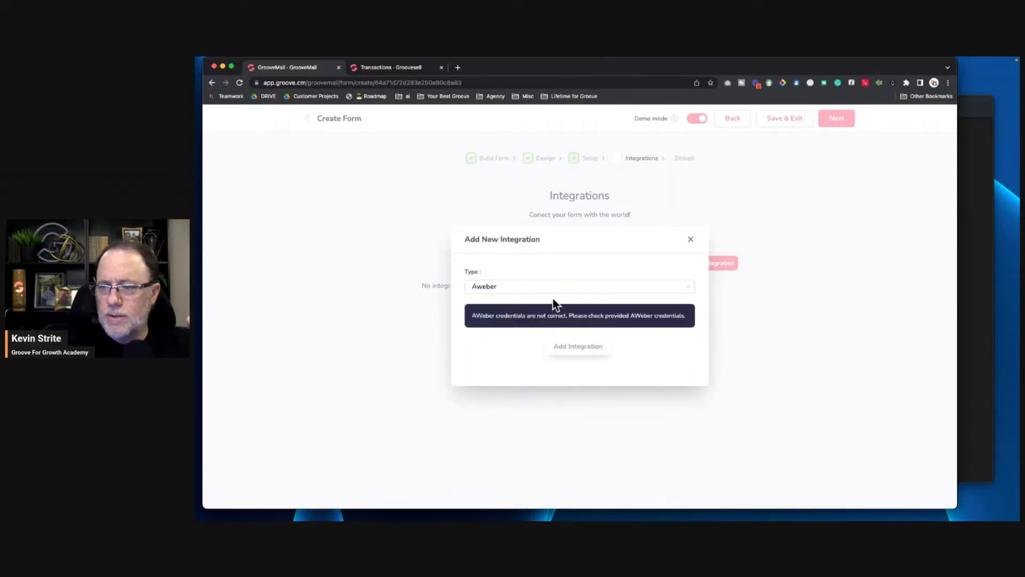
Step: Add a Mailchimp integration using YBG Suggestions-MC and its subscriber list, with no thank-you redirect link
left_click(522, 289)
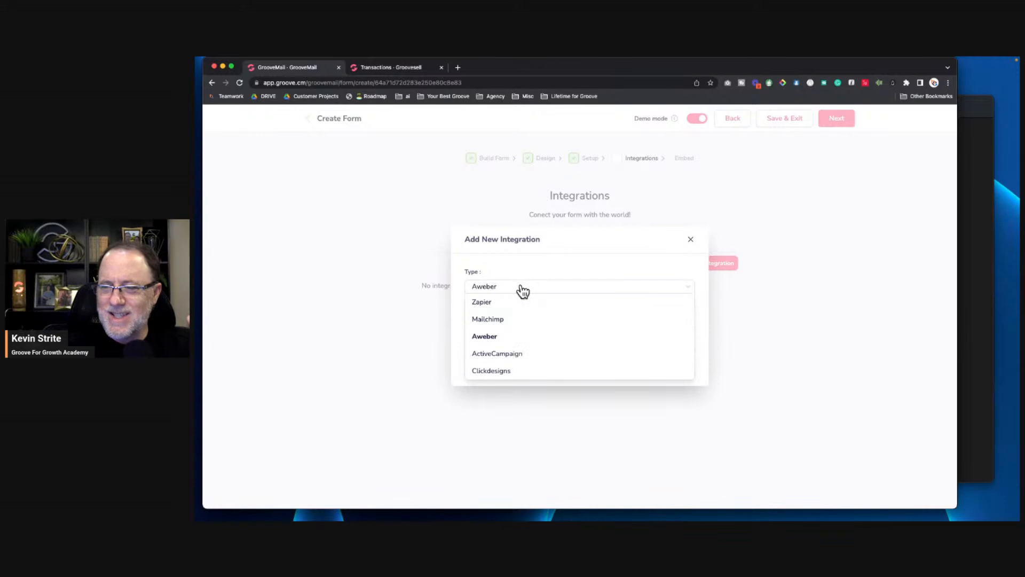
left_click(505, 321)
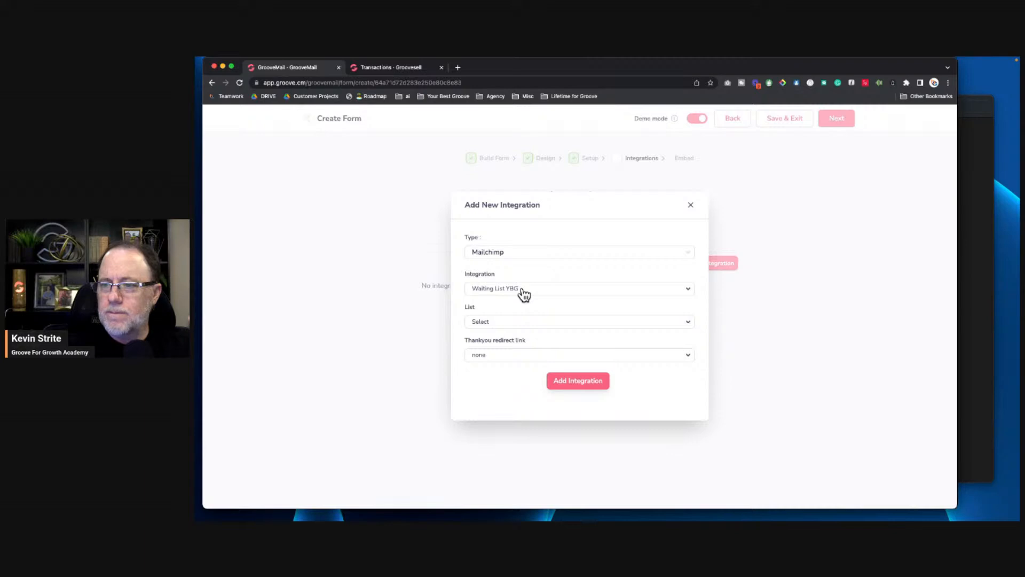
left_click(523, 291)
left_click(518, 337)
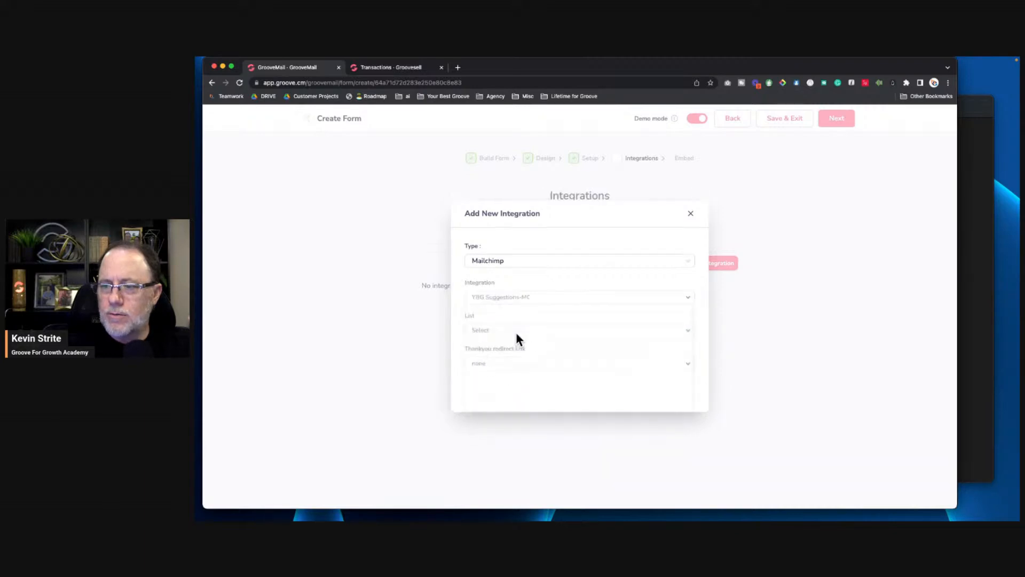
left_click(496, 323)
left_click(499, 353)
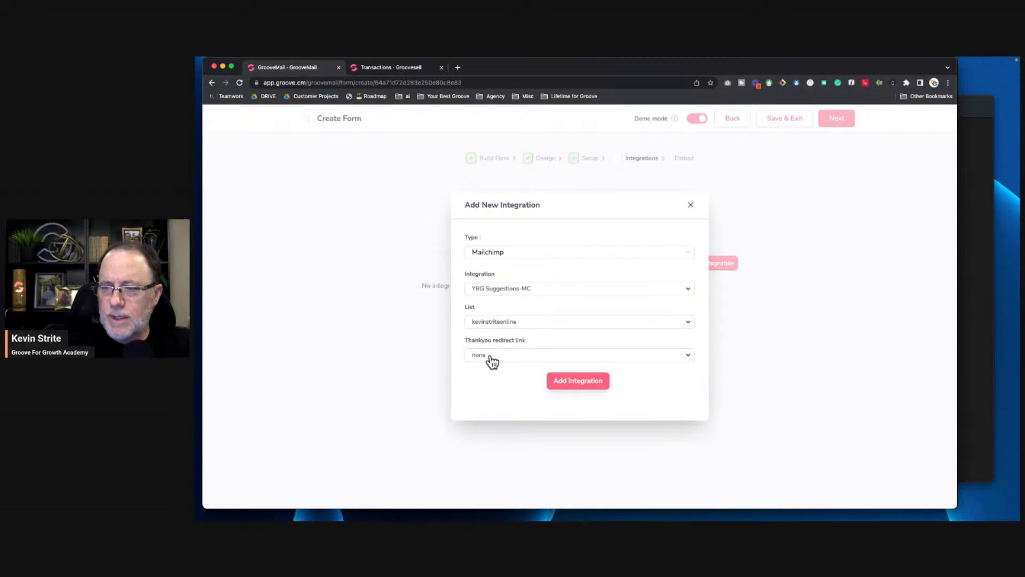
left_click(574, 380)
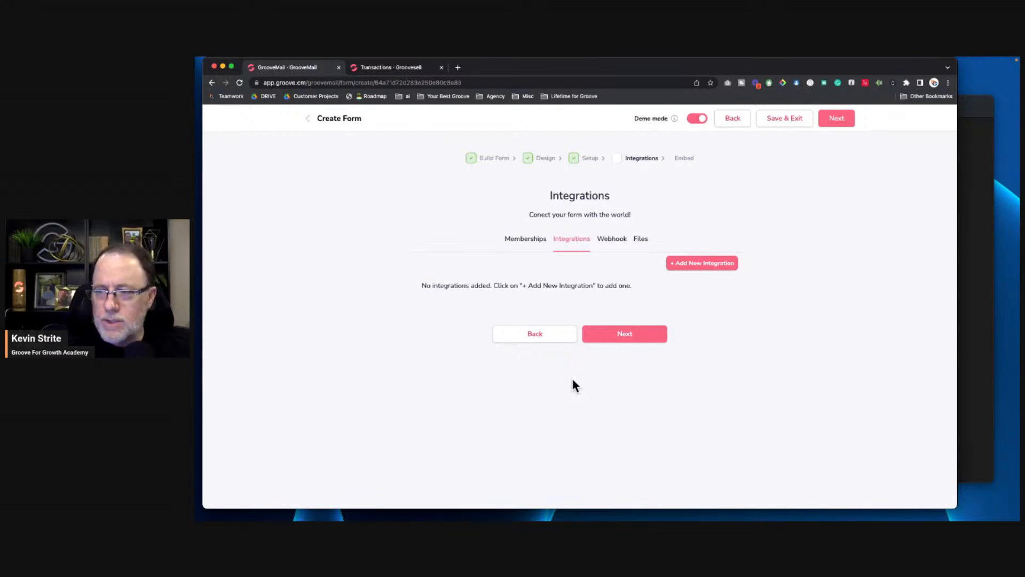
Step: Try the Zapier type for a second integration and abandon it without adding
left_click(690, 270)
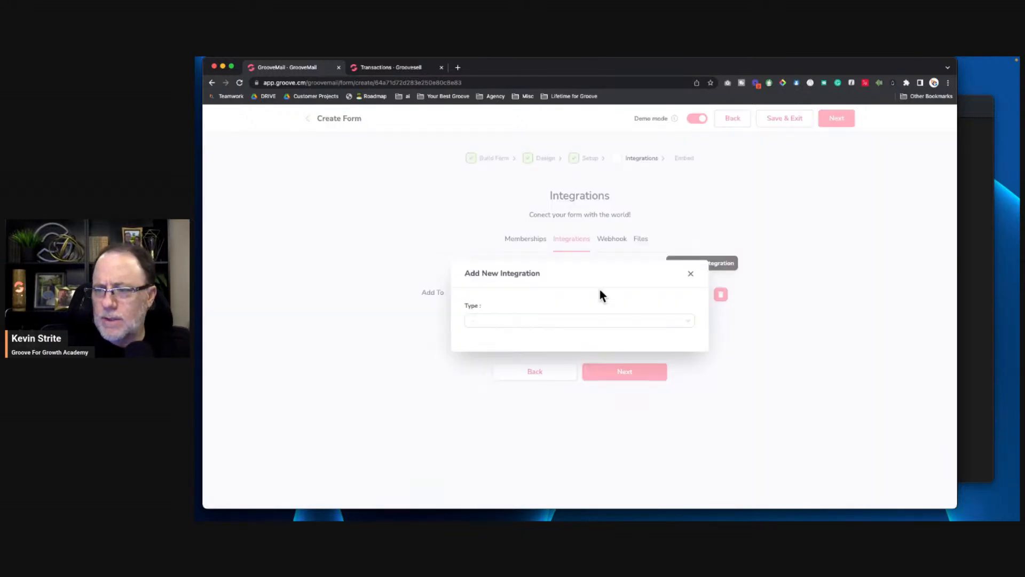
left_click(506, 322)
left_click(500, 335)
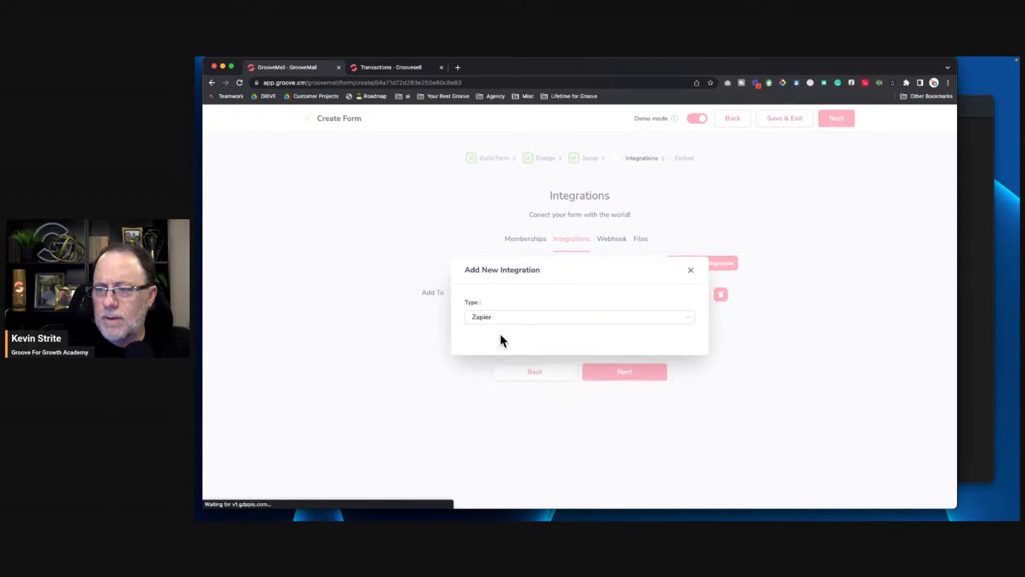
left_click(546, 321)
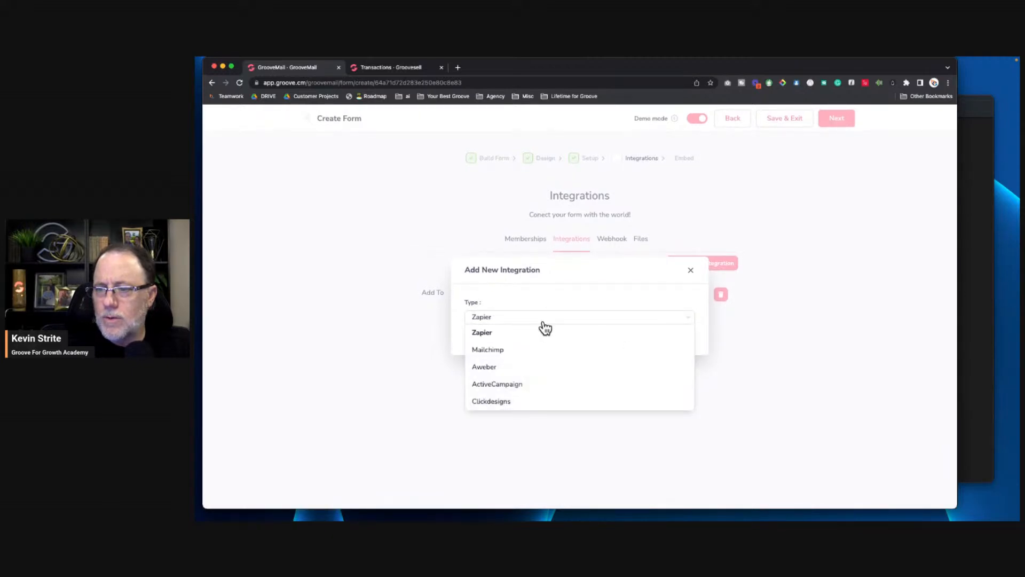
left_click(539, 333)
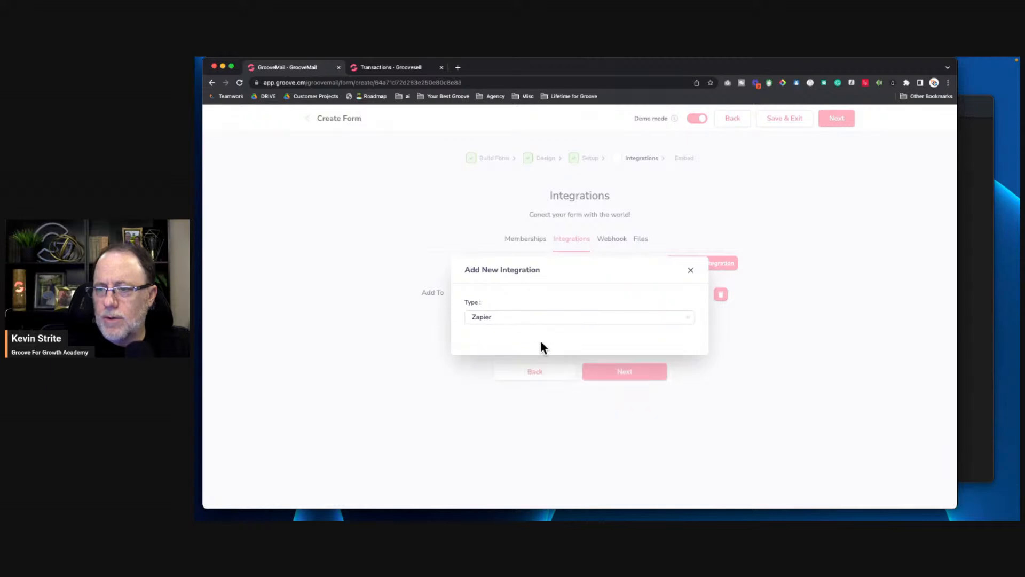
left_click(690, 271)
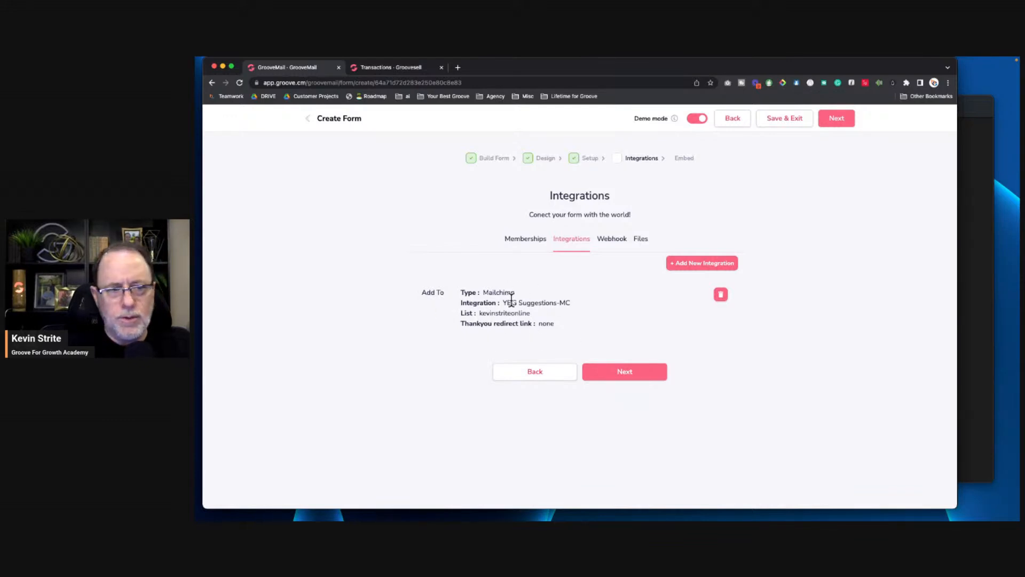
Step: Look at the webhook settings and the form for a new webhook URL without adding one
left_click(615, 243)
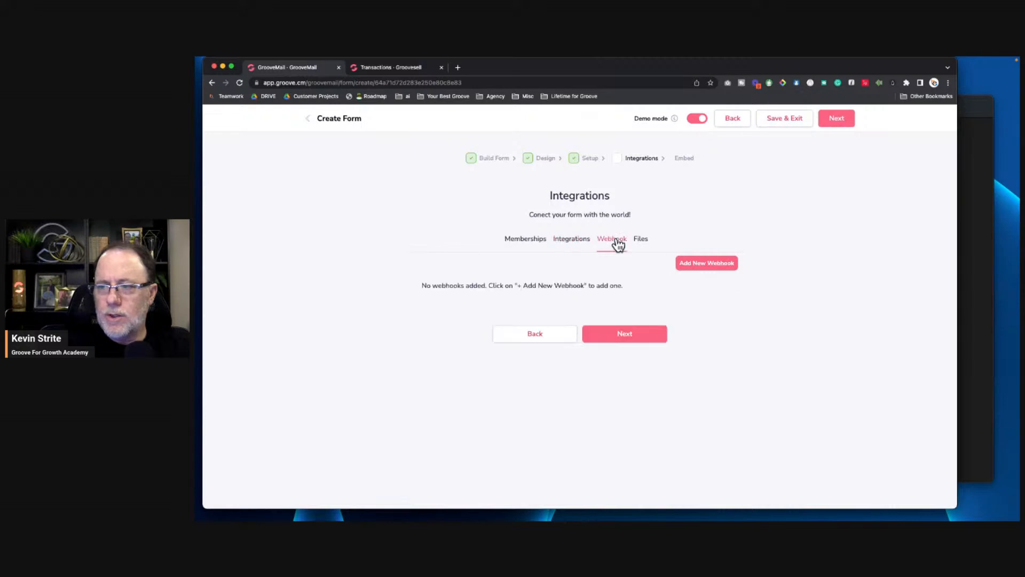
left_click(690, 266)
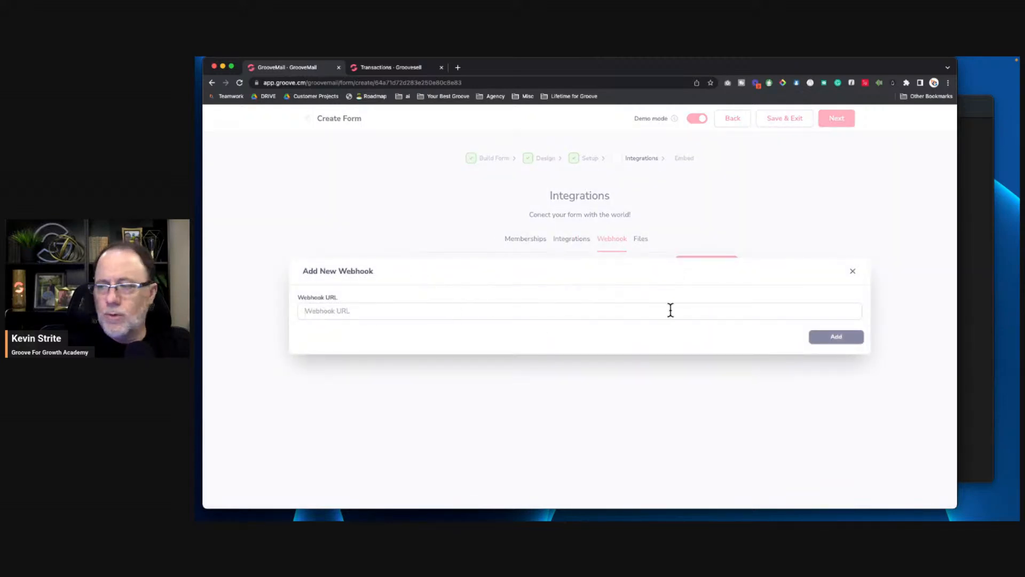
left_click(853, 271)
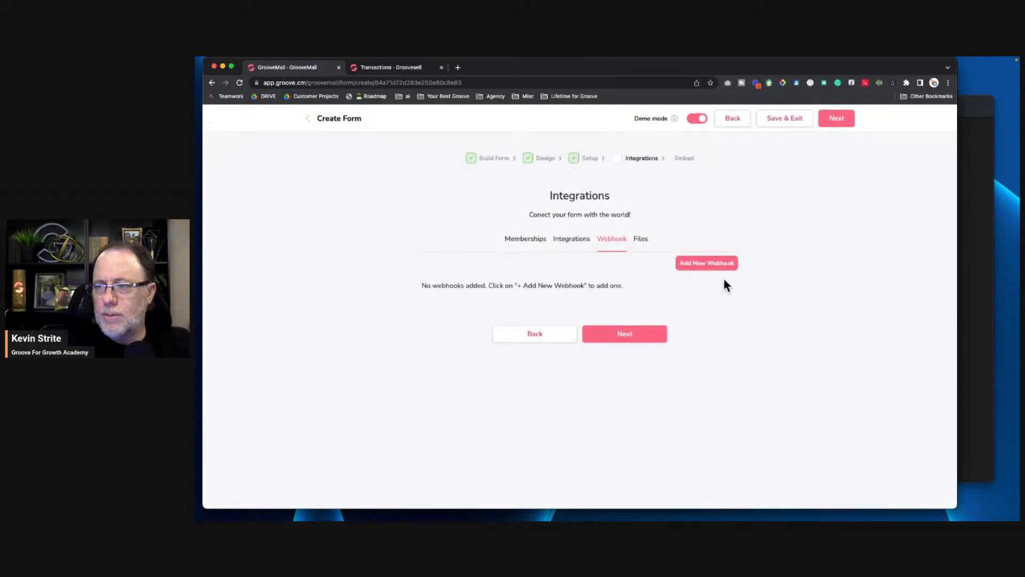
Step: Attach the 20 Step Cheat Sheet PDF from the file library as the file the form sends
left_click(643, 239)
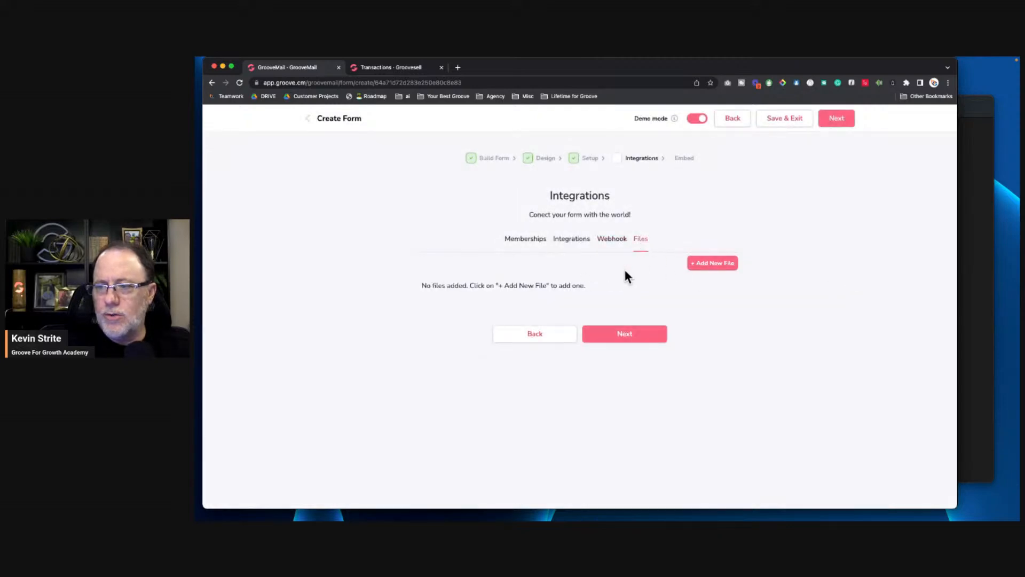
left_click(708, 264)
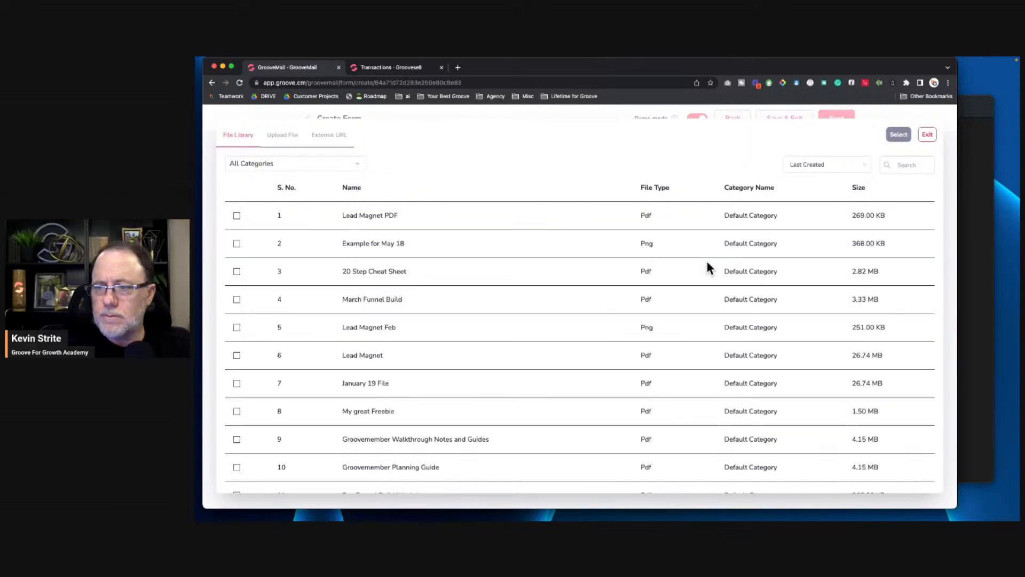
left_click(237, 271)
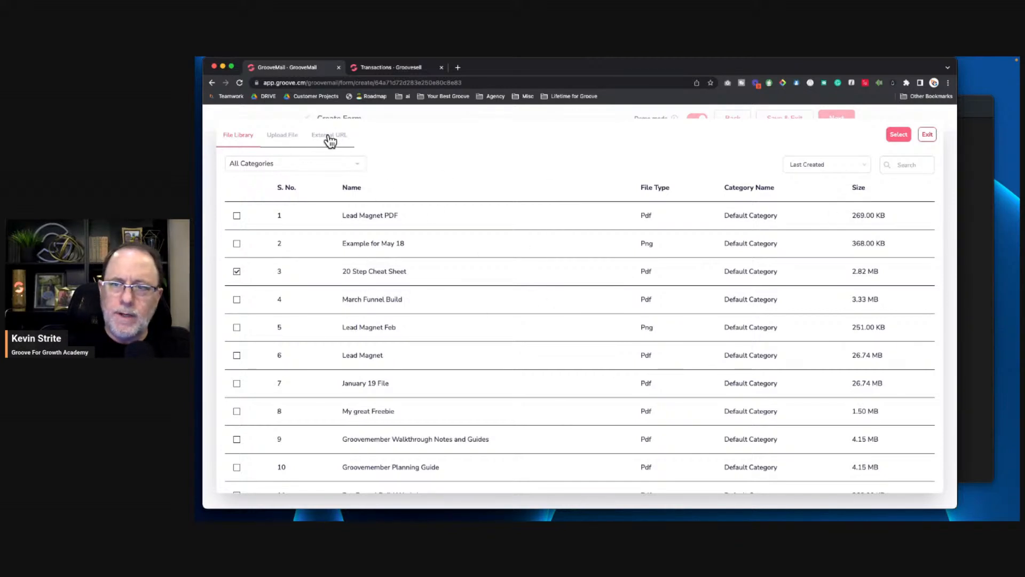
left_click(898, 135)
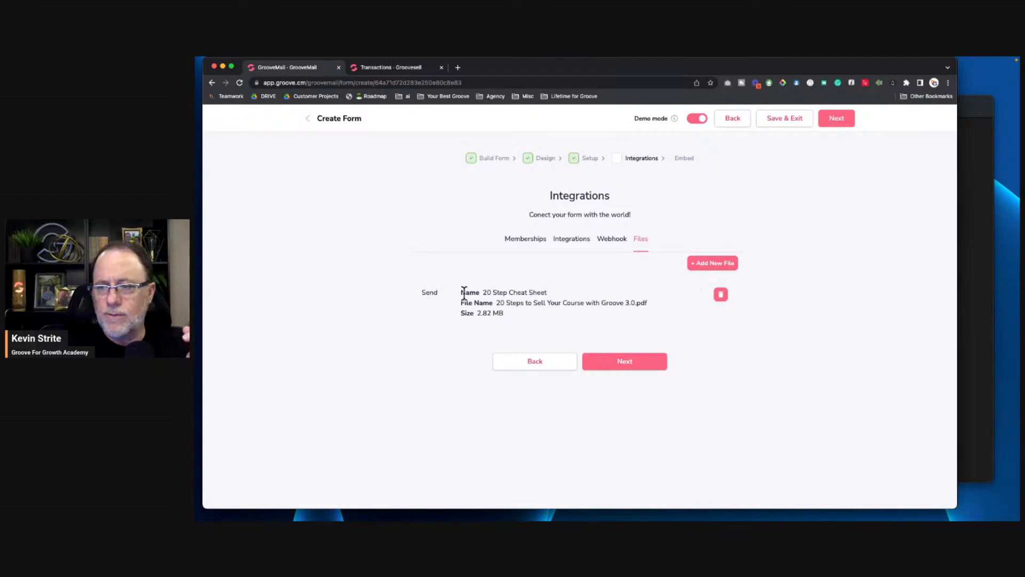
left_click_drag(462, 289, 529, 319)
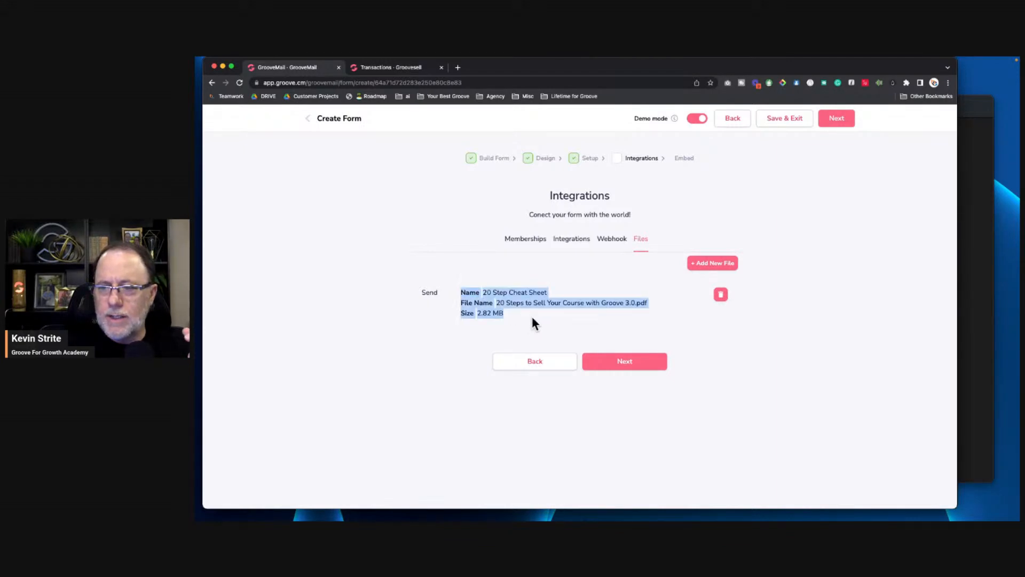
left_click(531, 316)
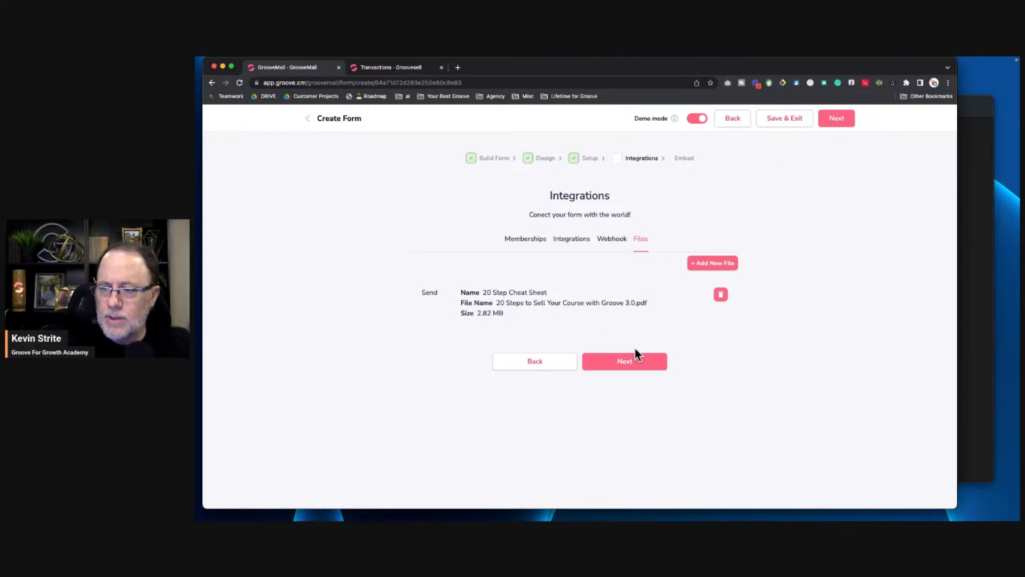
Step: Continue to the Embed stage, review the embed code and its preset choices, and finish the form
left_click(626, 361)
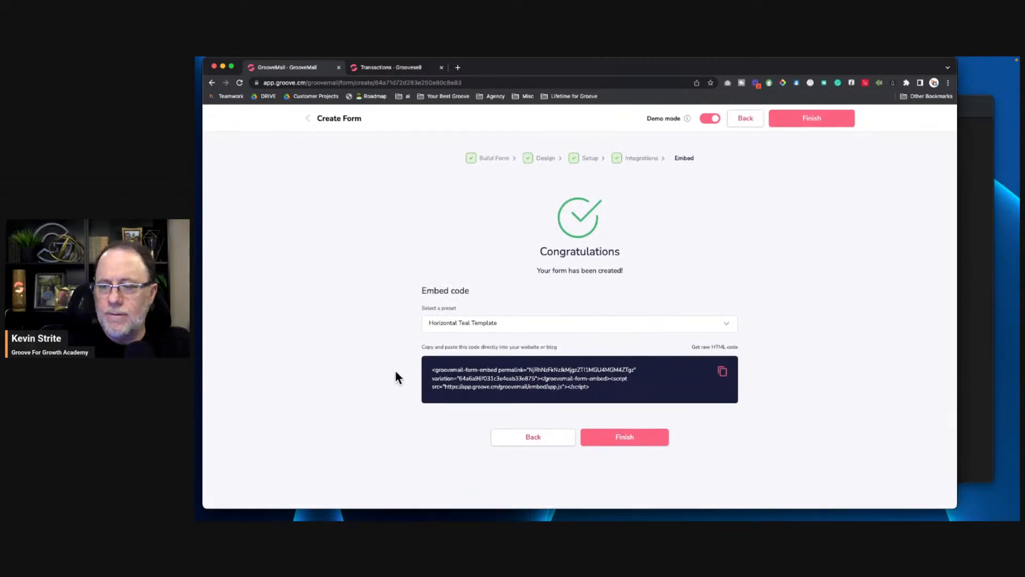
left_click_drag(432, 369, 625, 389)
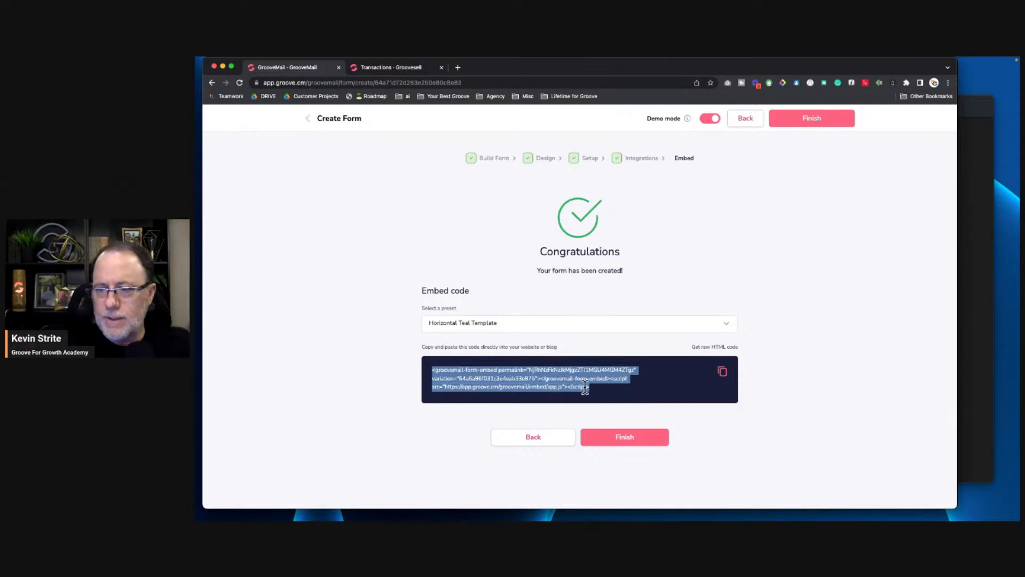
left_click(509, 323)
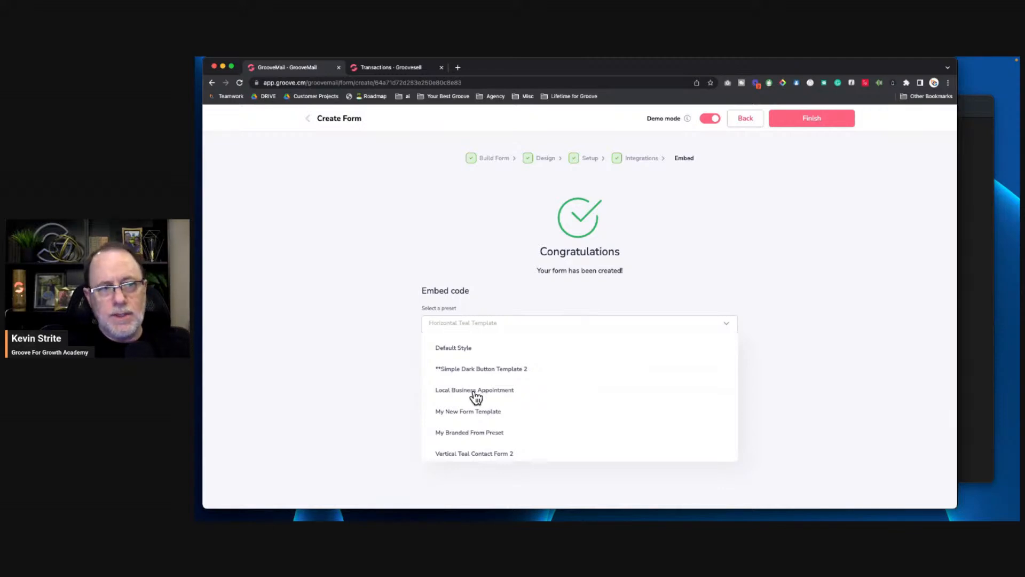
left_click(506, 302)
left_click(803, 118)
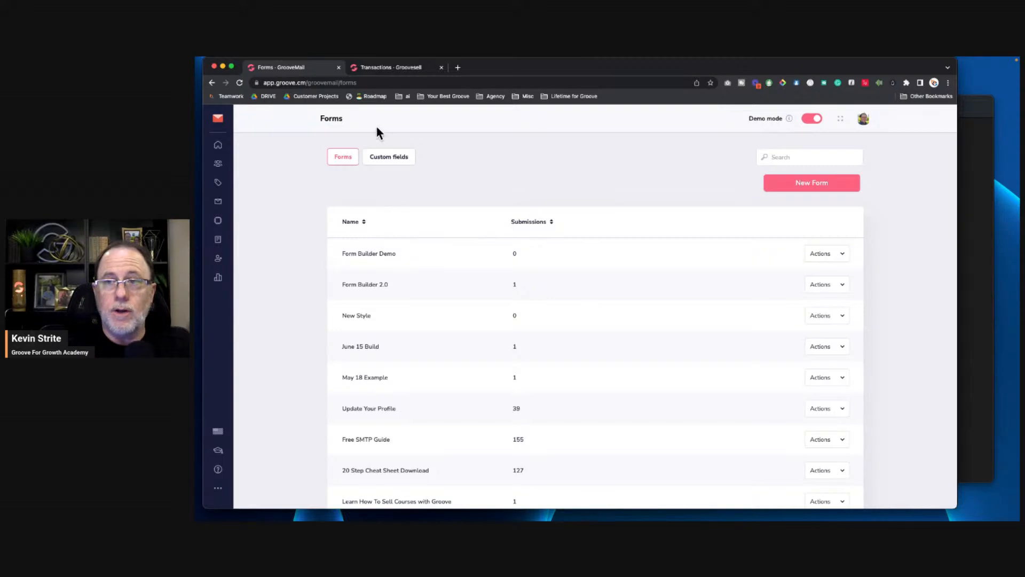
Step: Switch to GroovePages and open the Get Your Free Stuff site's 20 Step Groove Cheat Sheet page in the builder
left_click(391, 66)
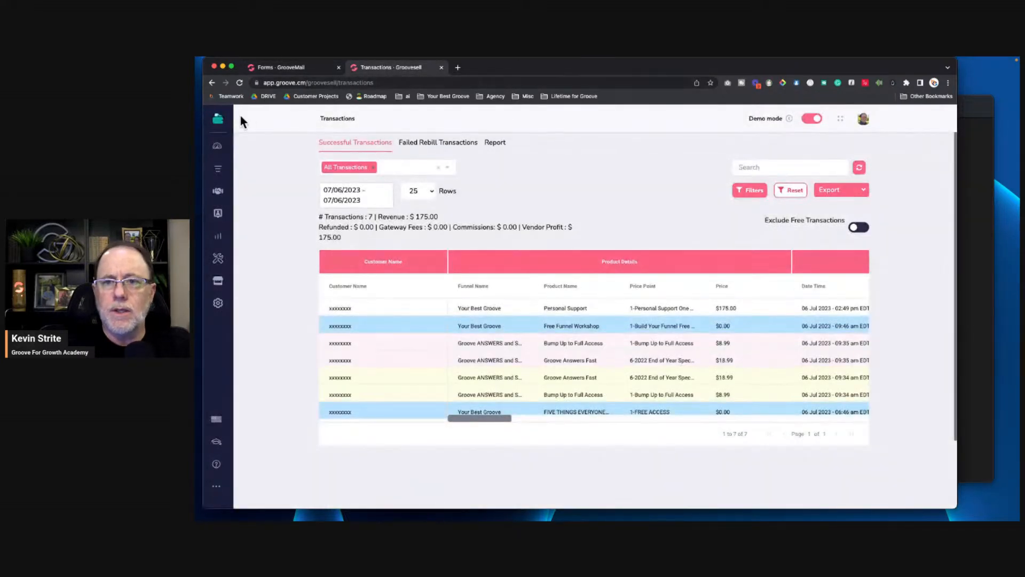
left_click(219, 118)
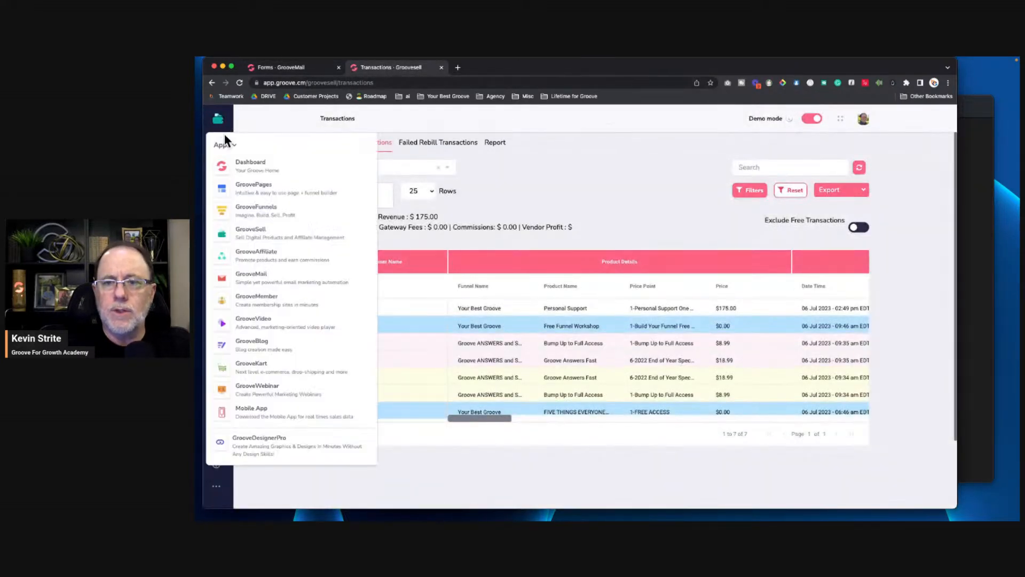
left_click(255, 188)
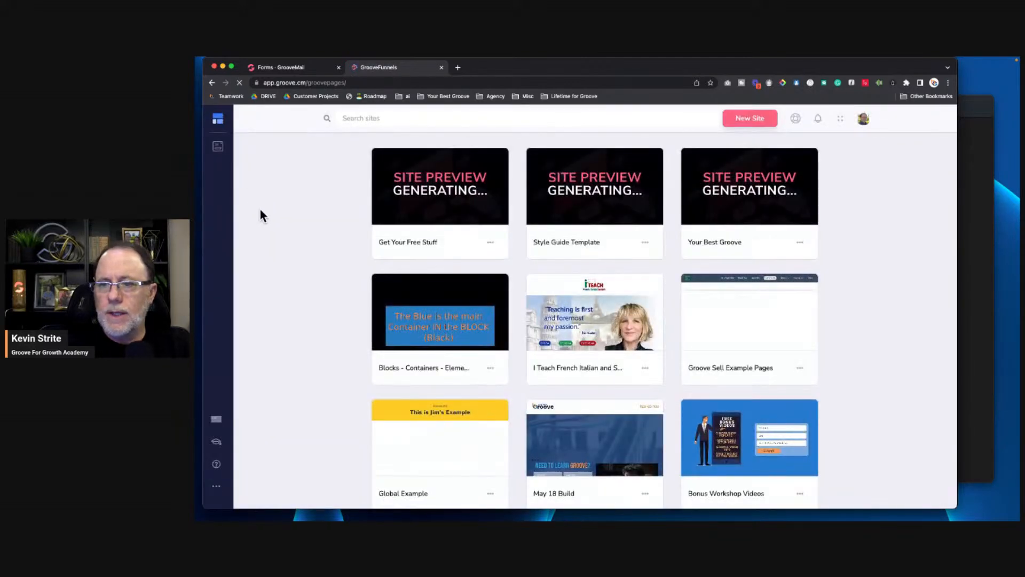
mouse_move(425, 215)
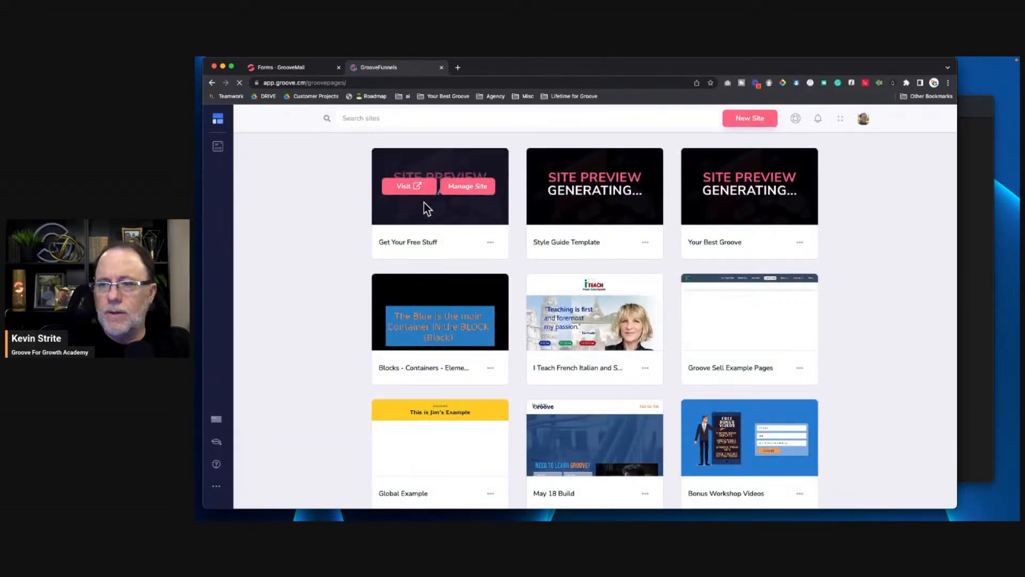
left_click(466, 187)
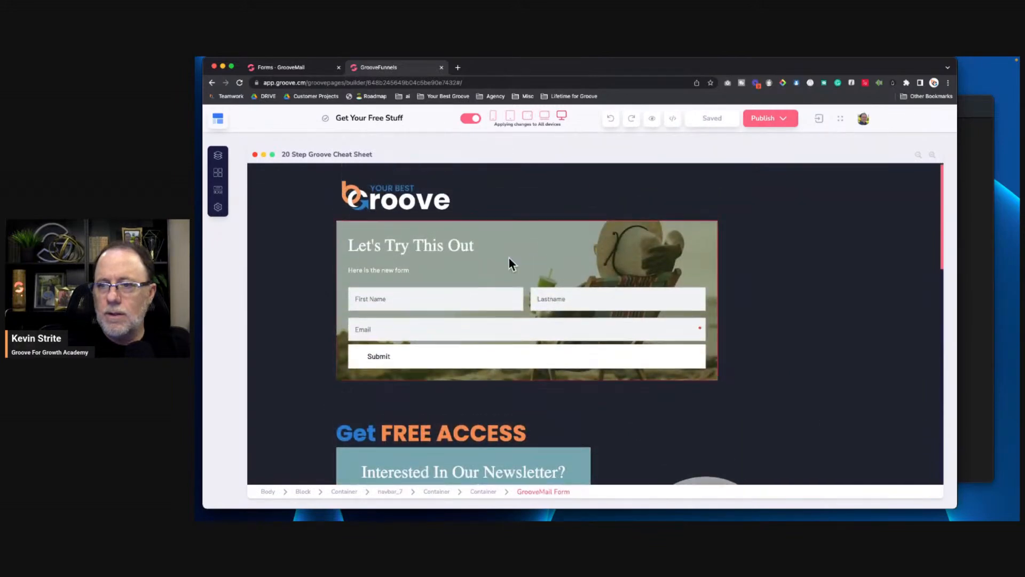
Step: Delete the "Let's Try This Out" and "Interested In Our Newsletter?" GrooveMail forms from the page
left_click(482, 224)
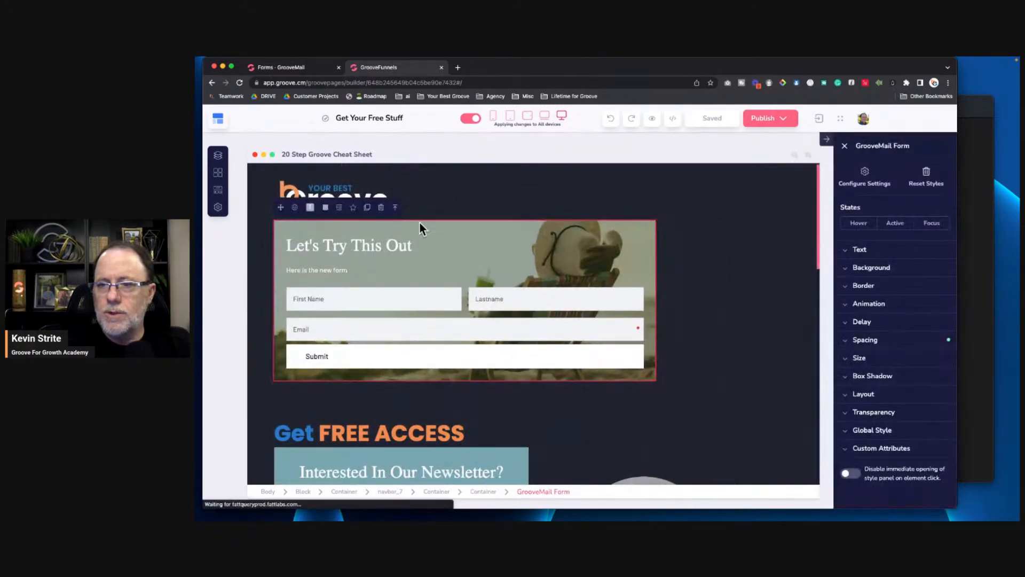
left_click(380, 208)
left_click(618, 320)
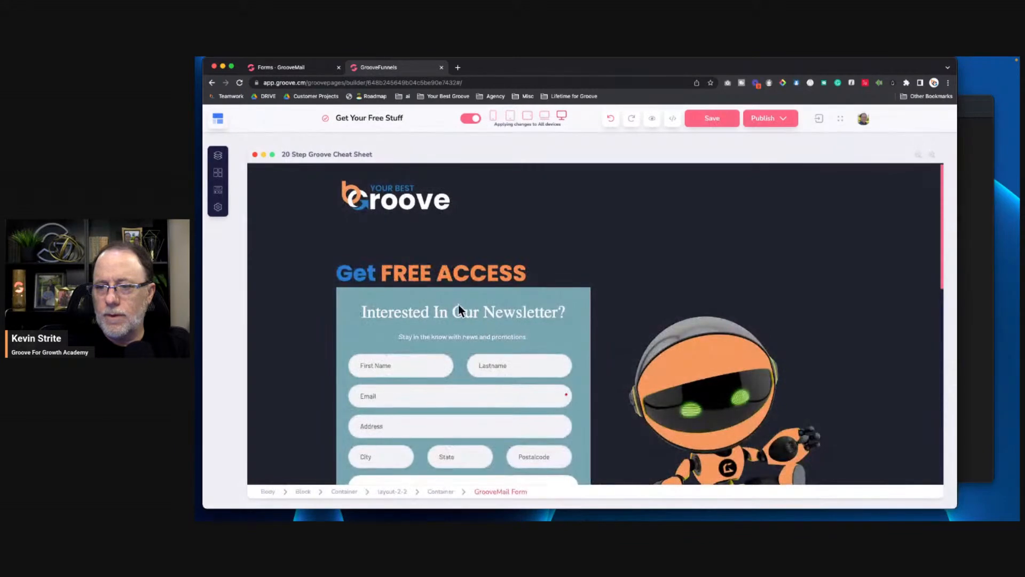
left_click(447, 299)
left_click(382, 276)
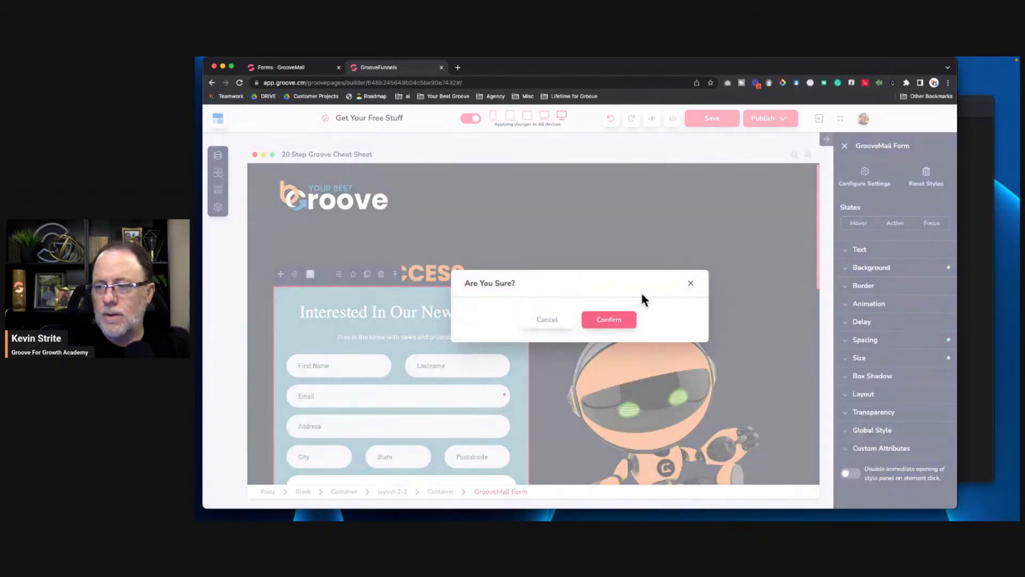
left_click(616, 319)
Step: Look at the remaining Email and First Name form and the Get FREE ACCESS block that contains it
left_click(416, 316)
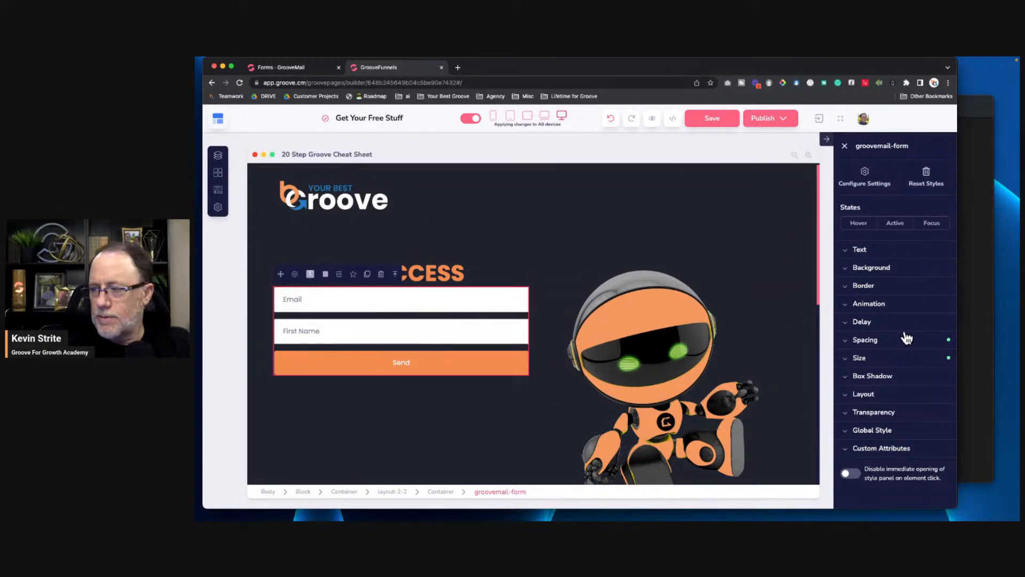
left_click(323, 245)
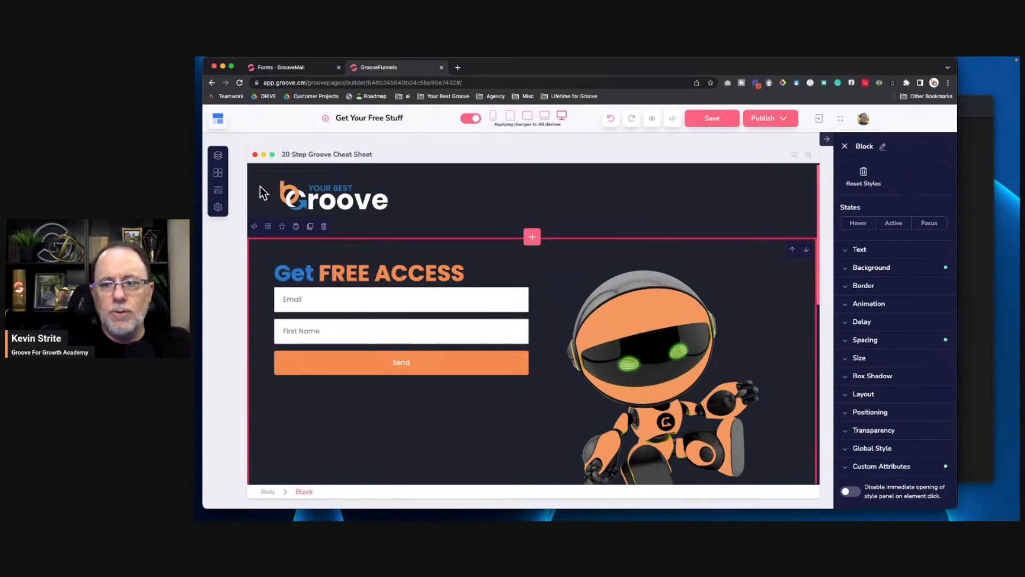
Step: Add a GrooveMail Form element from the Groove Apps above the Get FREE ACCESS heading
left_click(218, 189)
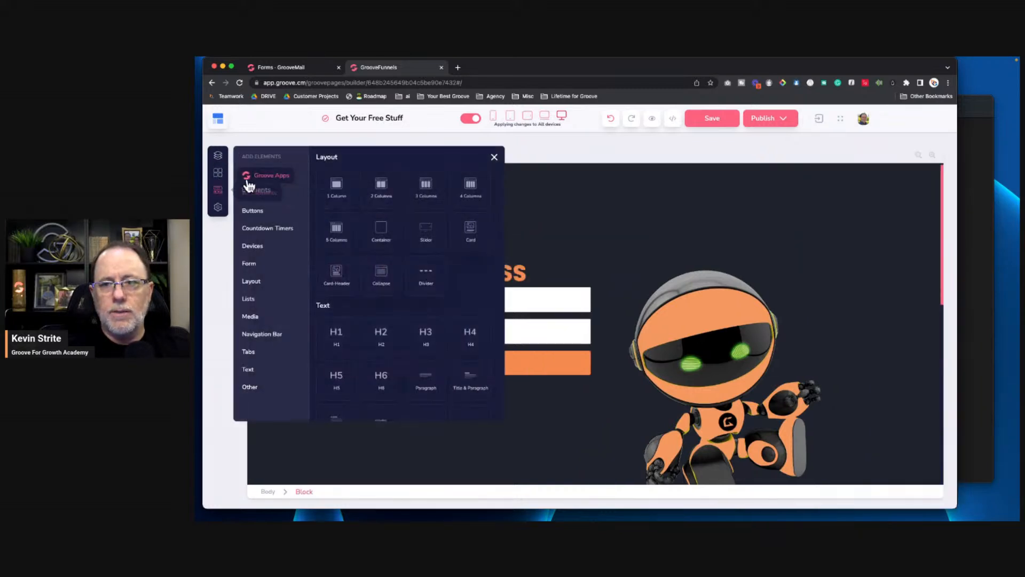
left_click(281, 176)
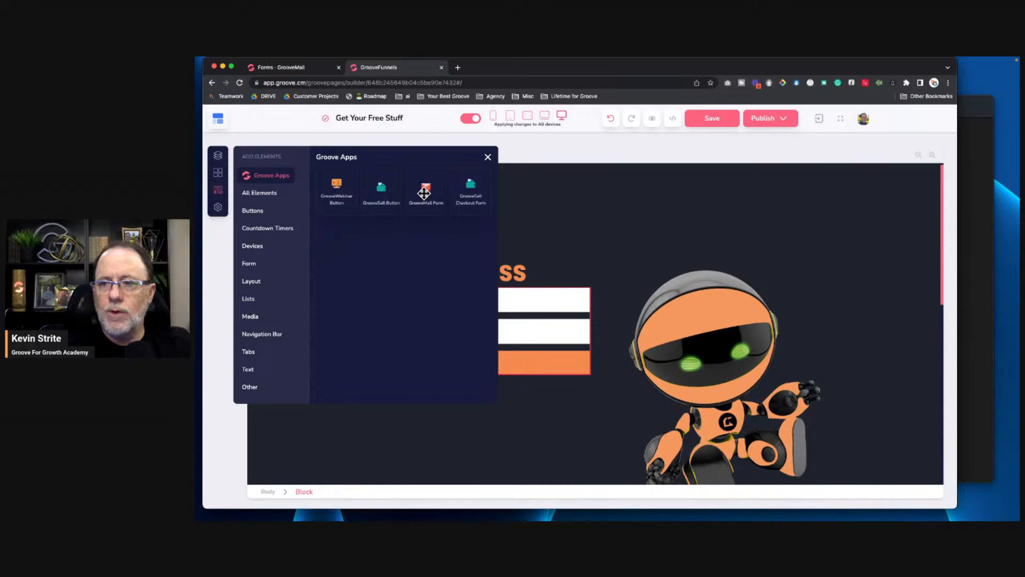
left_click_drag(426, 189, 449, 270)
left_click(488, 157)
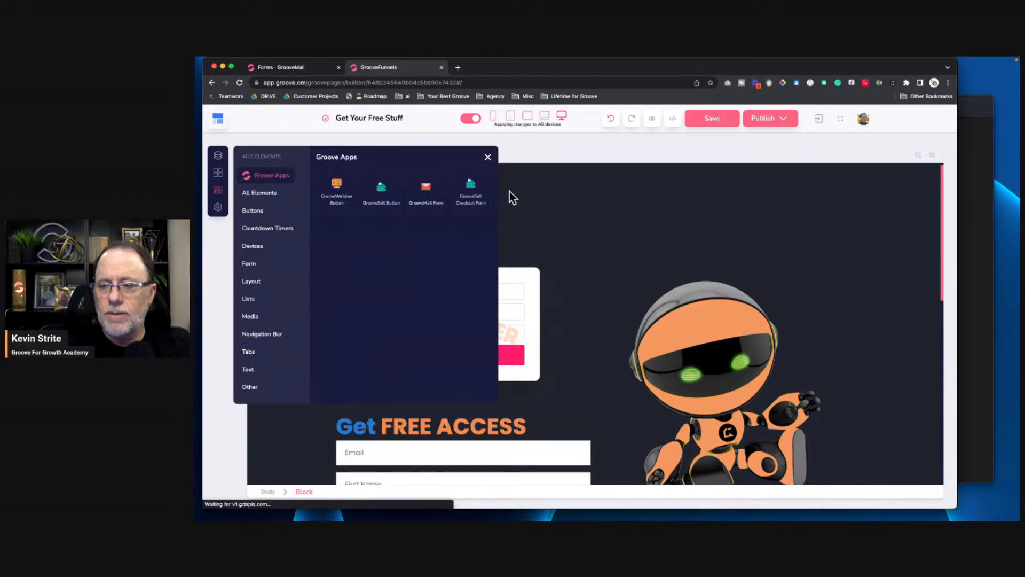
left_click(457, 337)
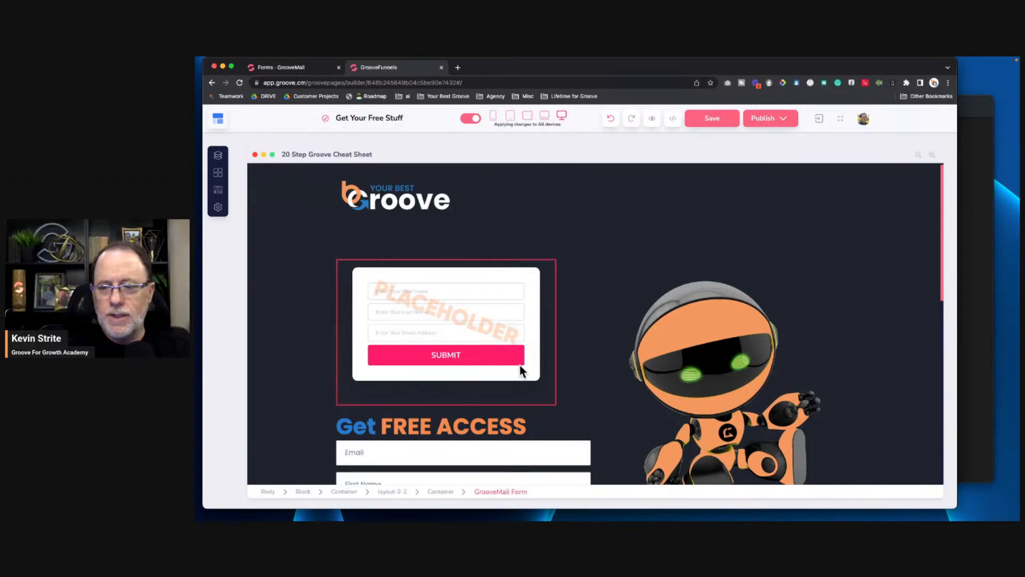
Step: Link the placeholder GrooveMail form to the Form Builder Demo form and apply the update
scroll(469, 364, "down", 1)
scroll(469, 364, "up", 1)
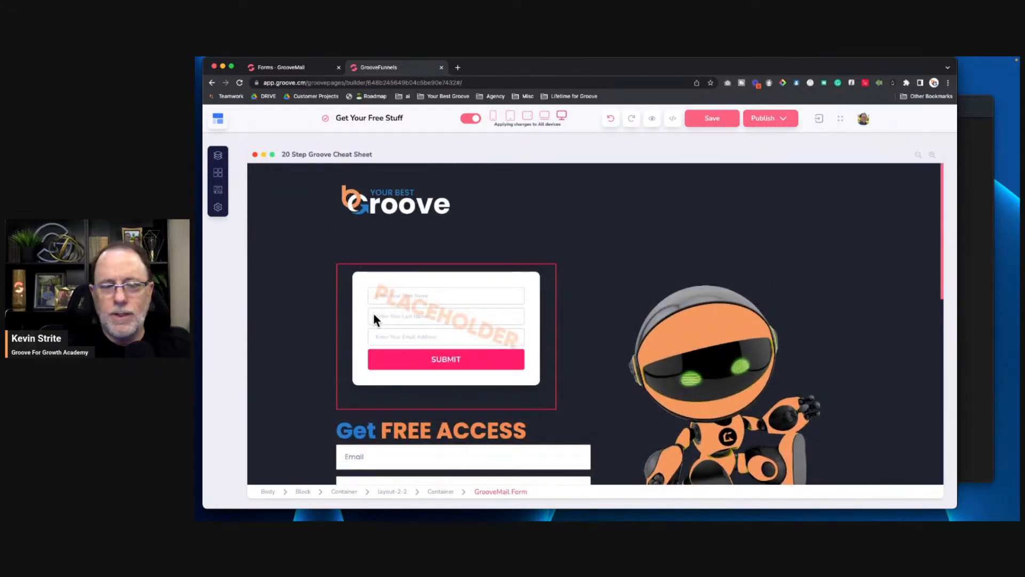
left_click(377, 332)
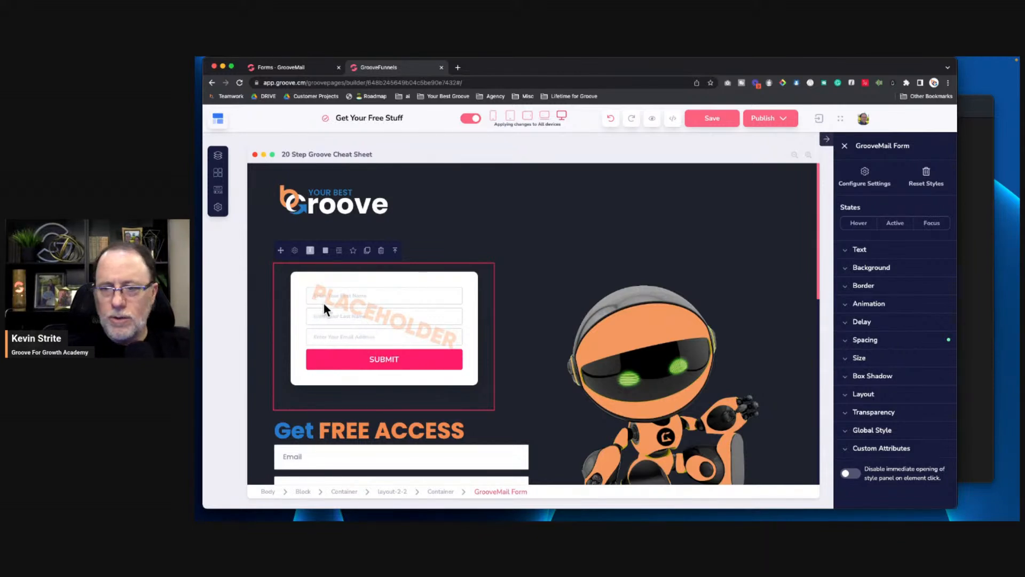
left_click(296, 251)
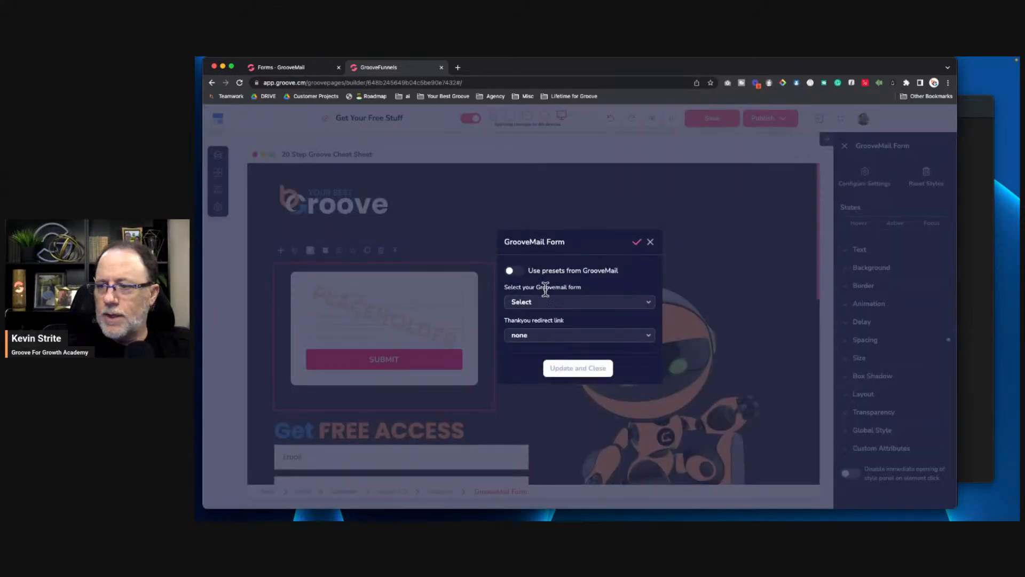
left_click(539, 302)
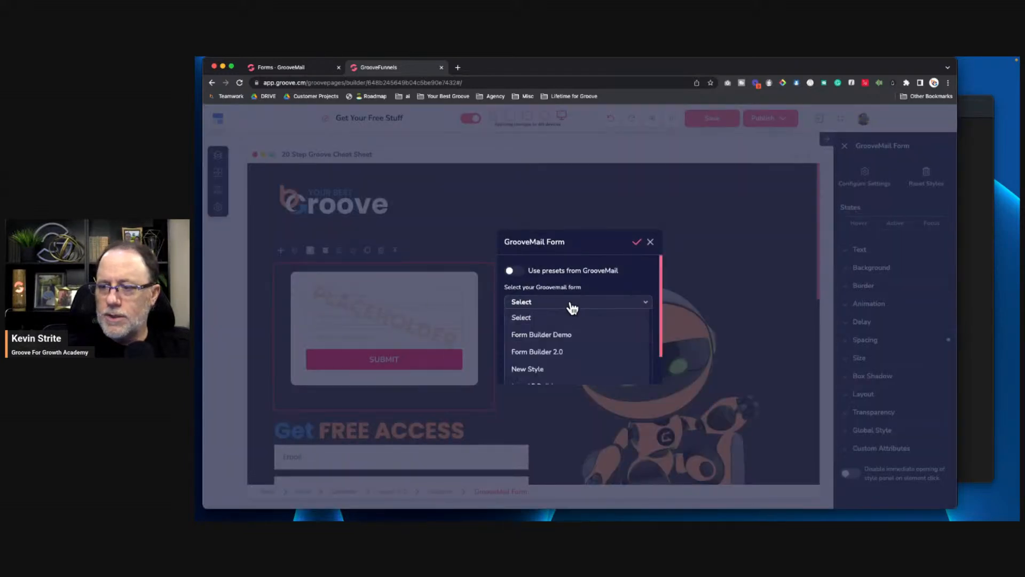
left_click(545, 335)
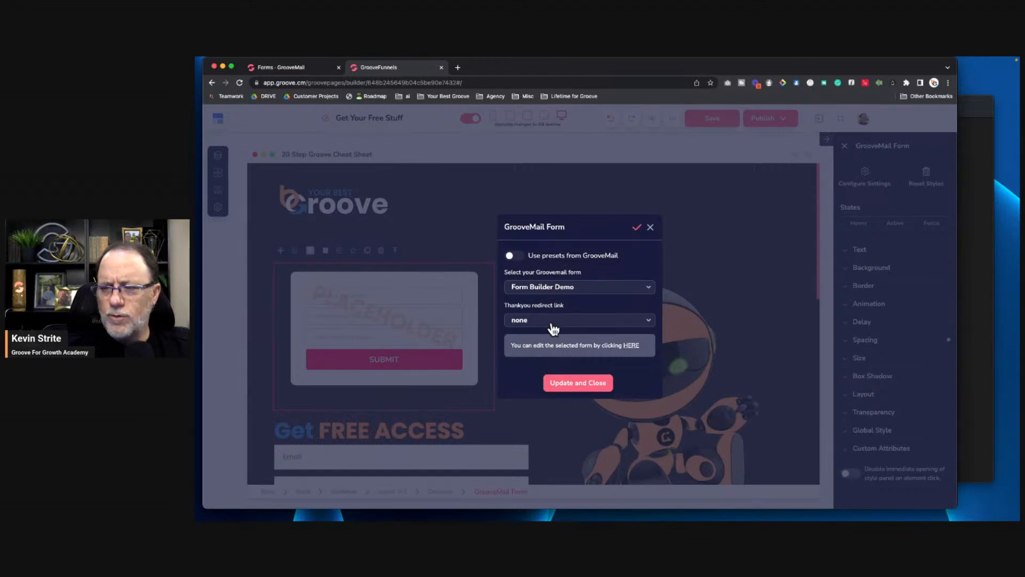
left_click(574, 389)
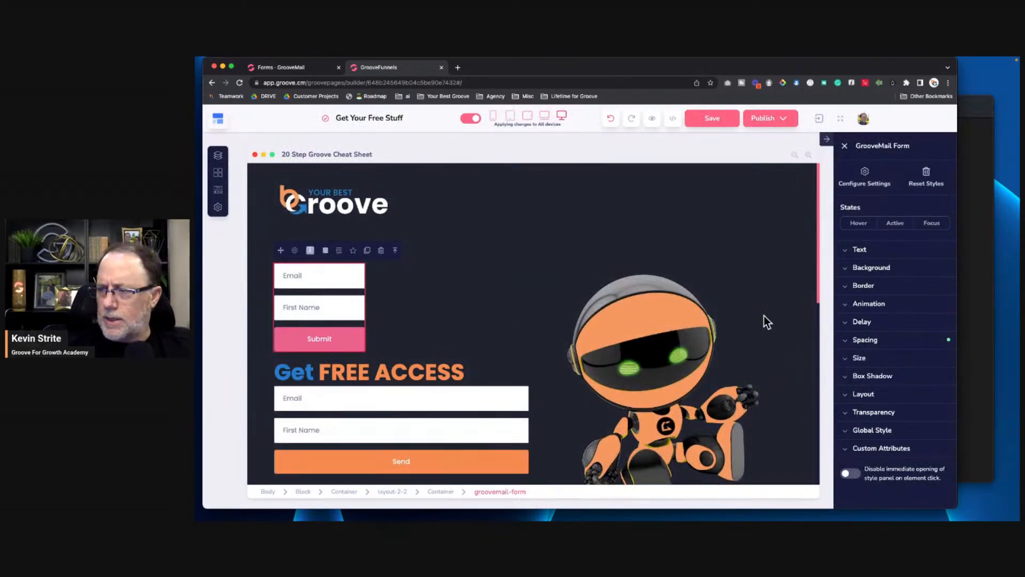
Step: Set the width of the whole inserted GrooveMail form to Relative to parent (%)
left_click(339, 272)
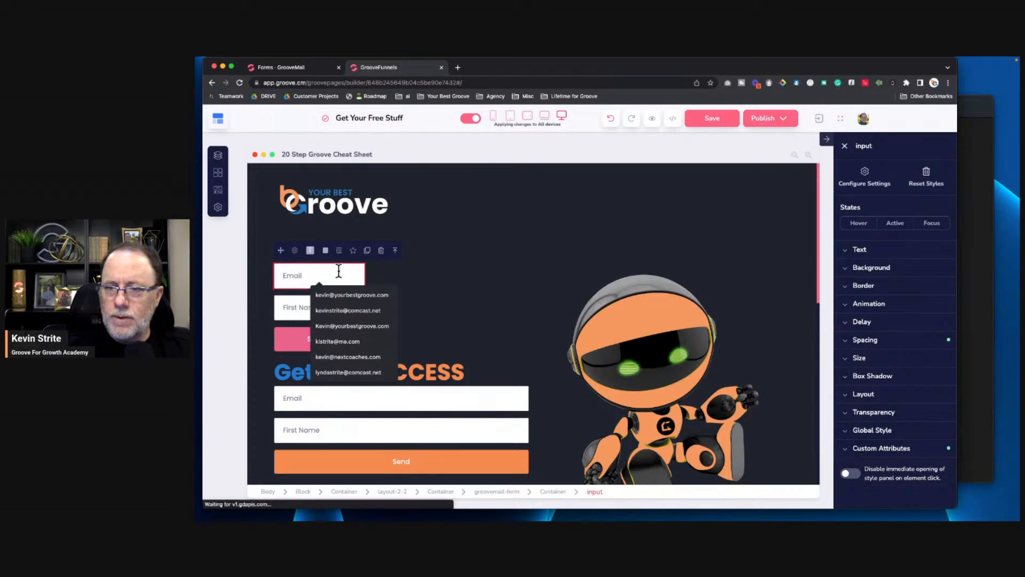
left_click(328, 278)
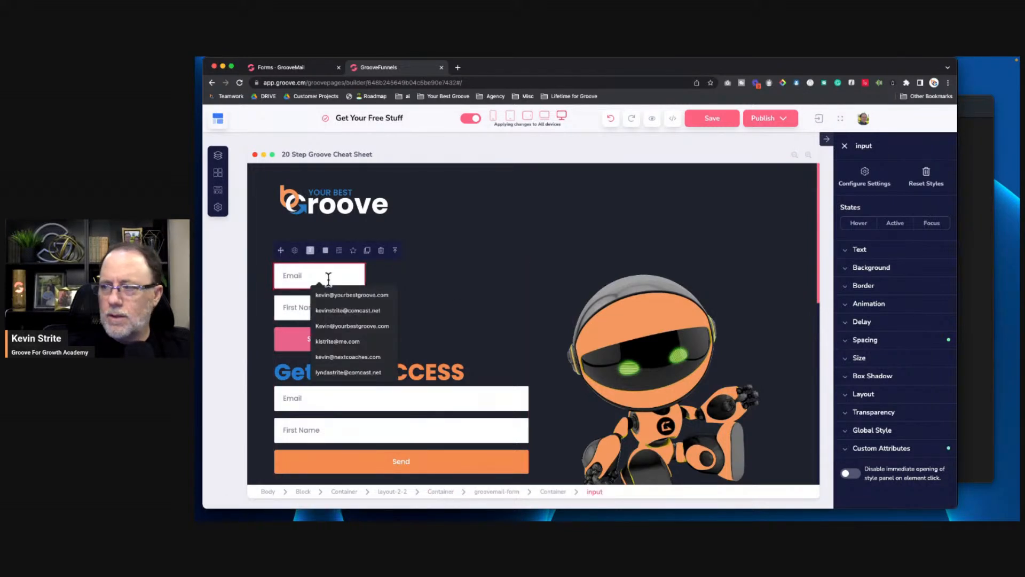
left_click(424, 278)
left_click(357, 276)
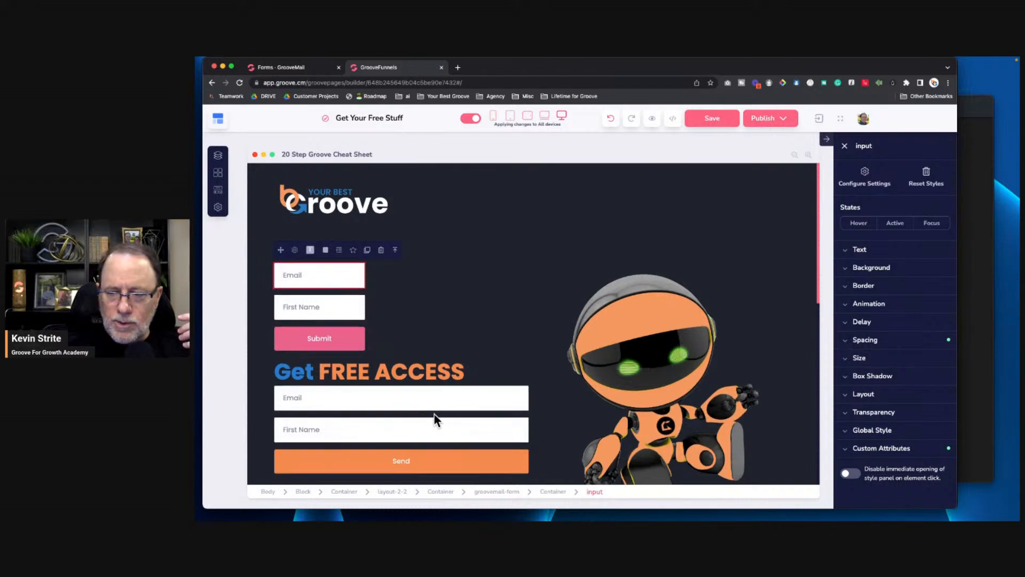
scroll(388, 390, "down", 1)
scroll(375, 300, "up", 1)
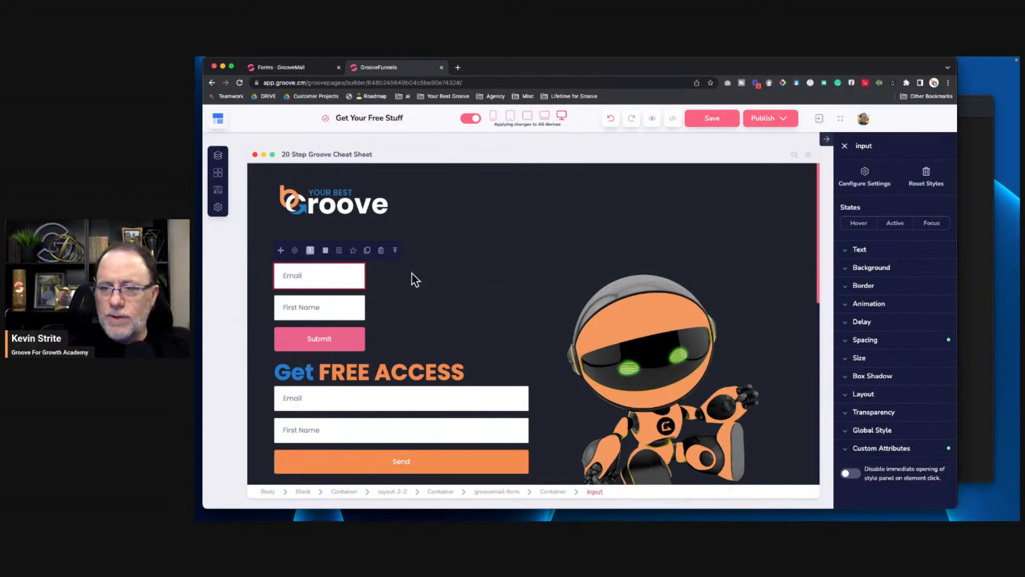
left_click(395, 250)
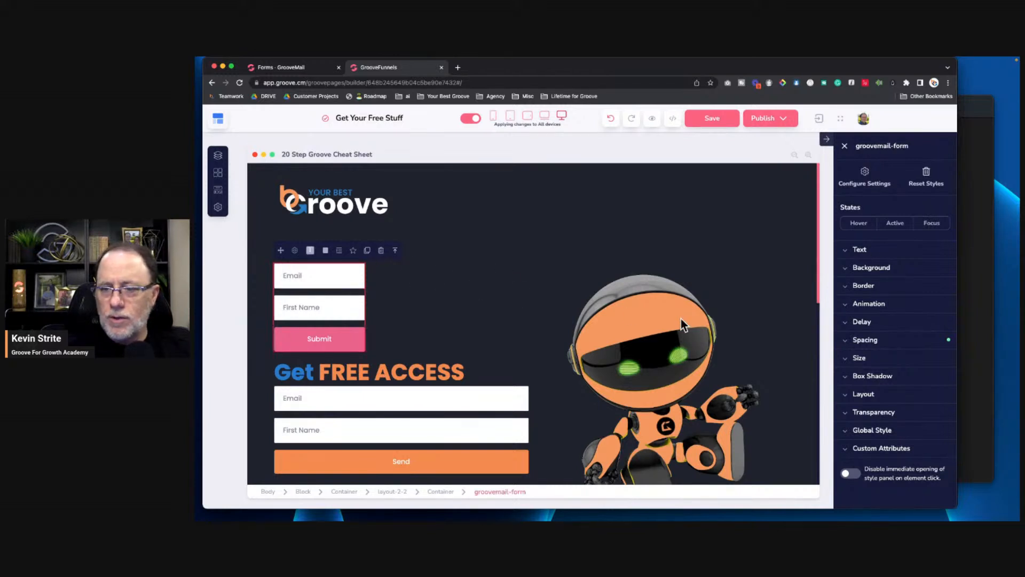
left_click(868, 358)
left_click(895, 385)
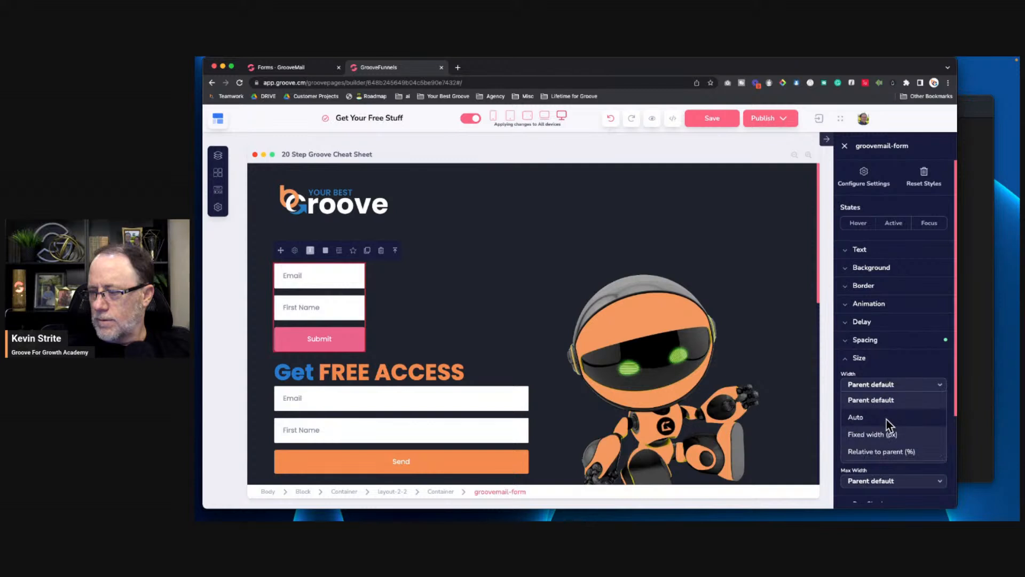
left_click(885, 449)
left_click(567, 255)
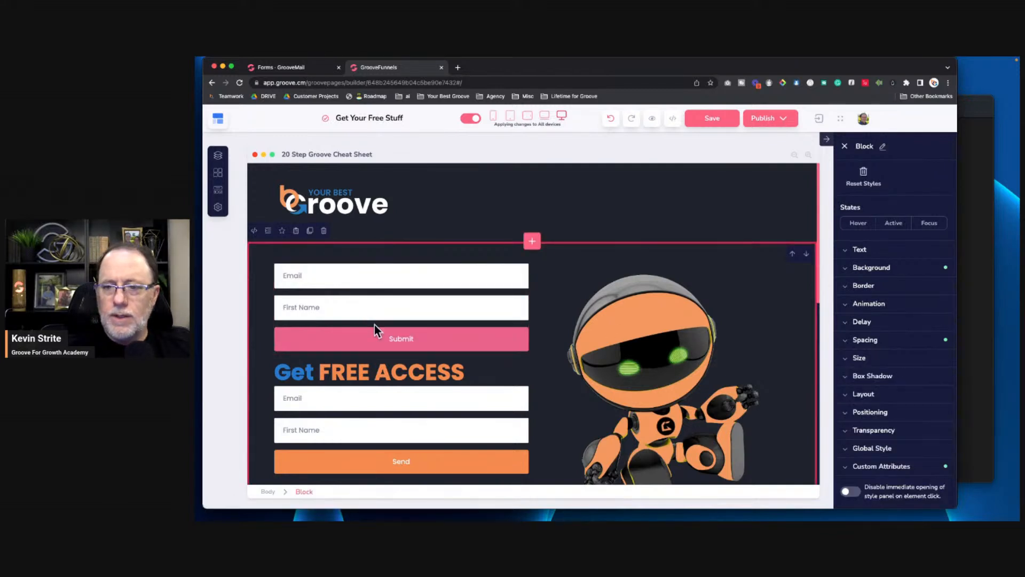
Step: Change the background colour of the inserted form's Submit button to the palette's green
left_click(393, 339)
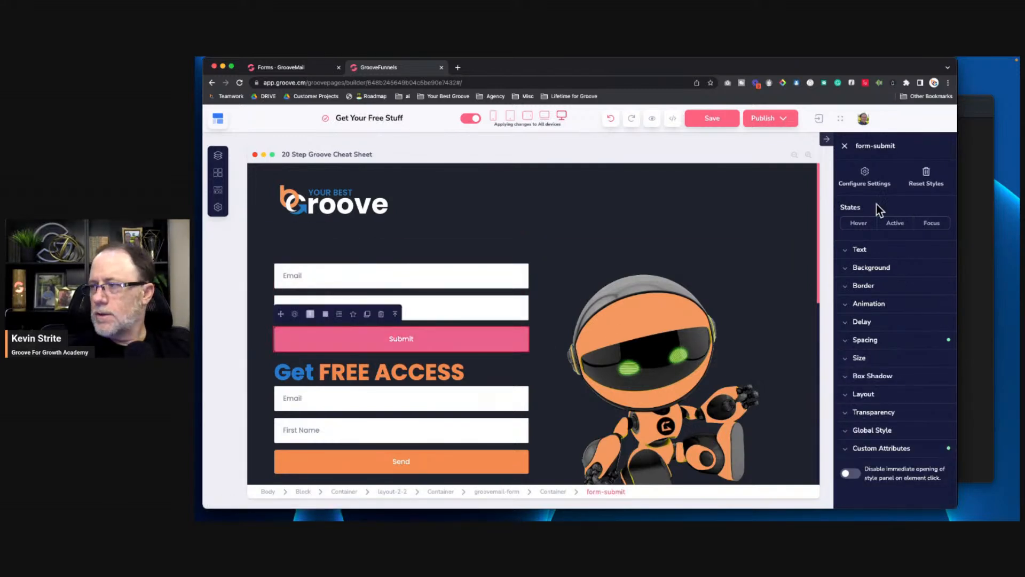
left_click(879, 270)
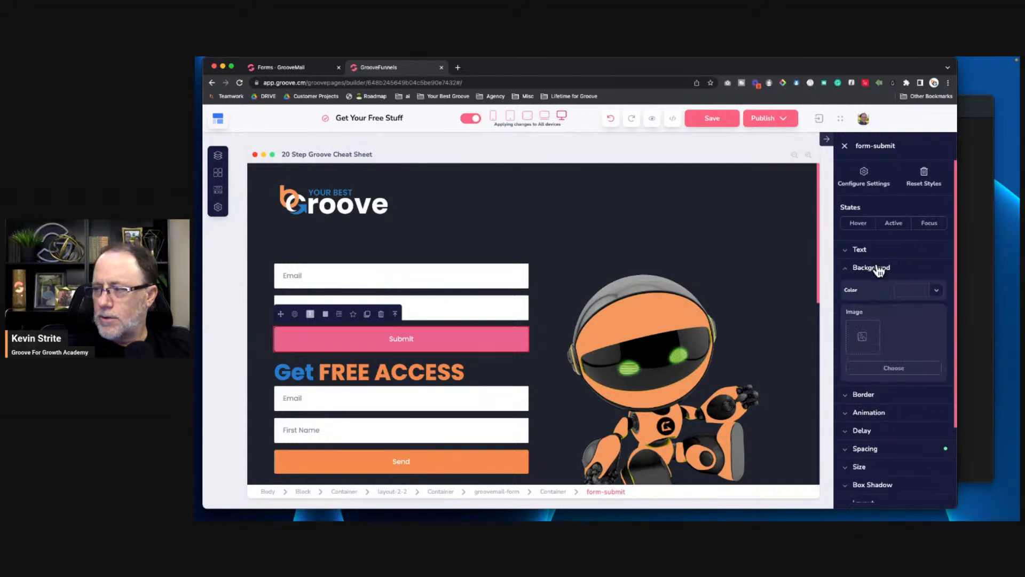
left_click(934, 293)
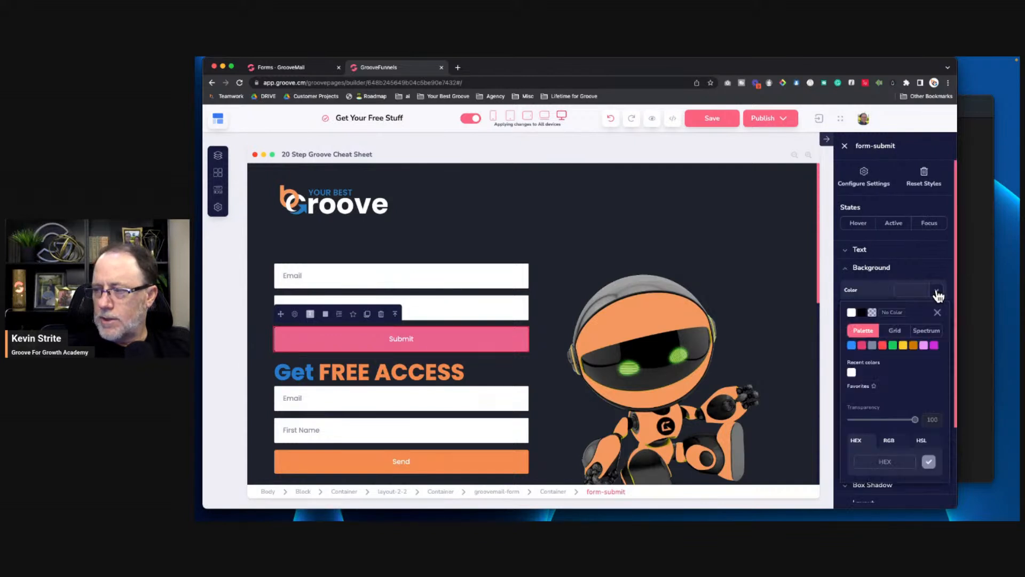
left_click(893, 345)
left_click(586, 257)
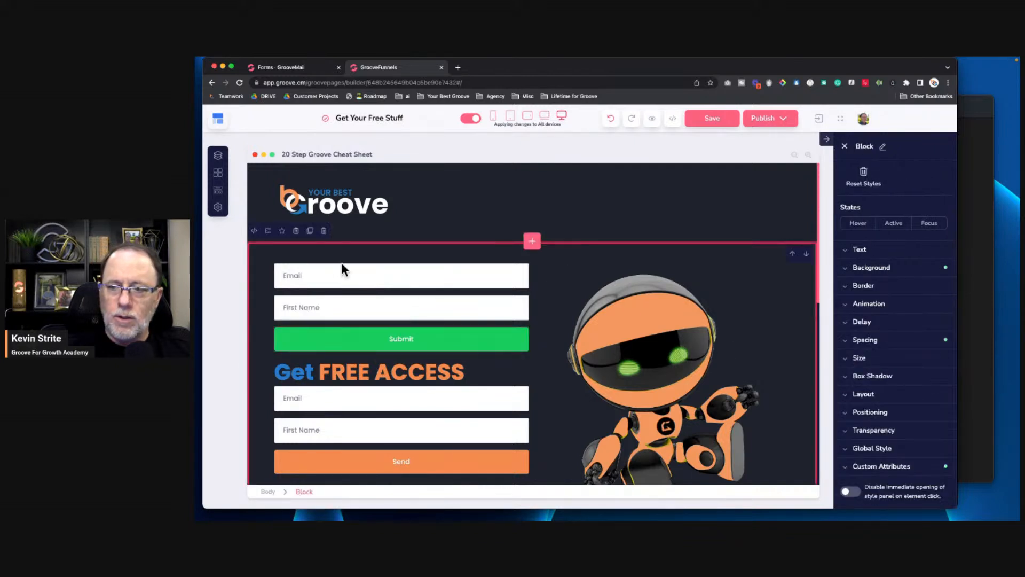
left_click(358, 293)
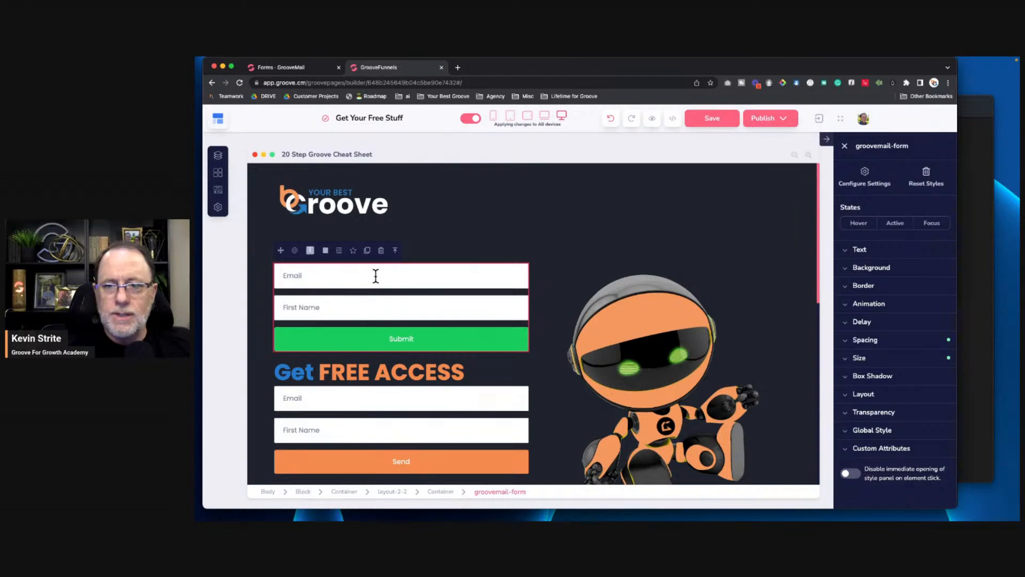
Step: Add a second GrooveMail Form element further down the page, below the existing form with the orange Send button
left_click(218, 189)
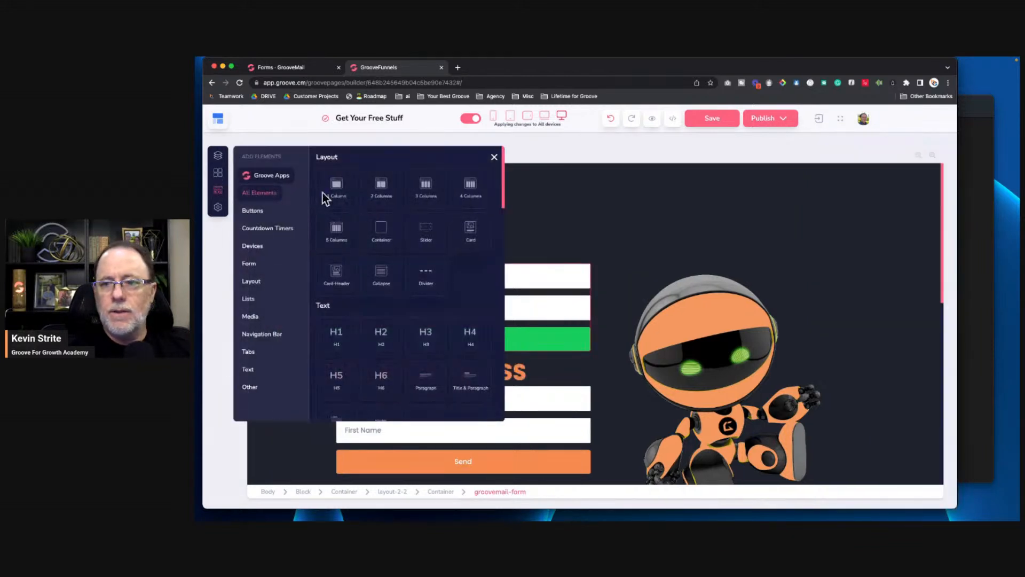
left_click(269, 177)
left_click_drag(415, 190, 489, 351)
left_click(487, 157)
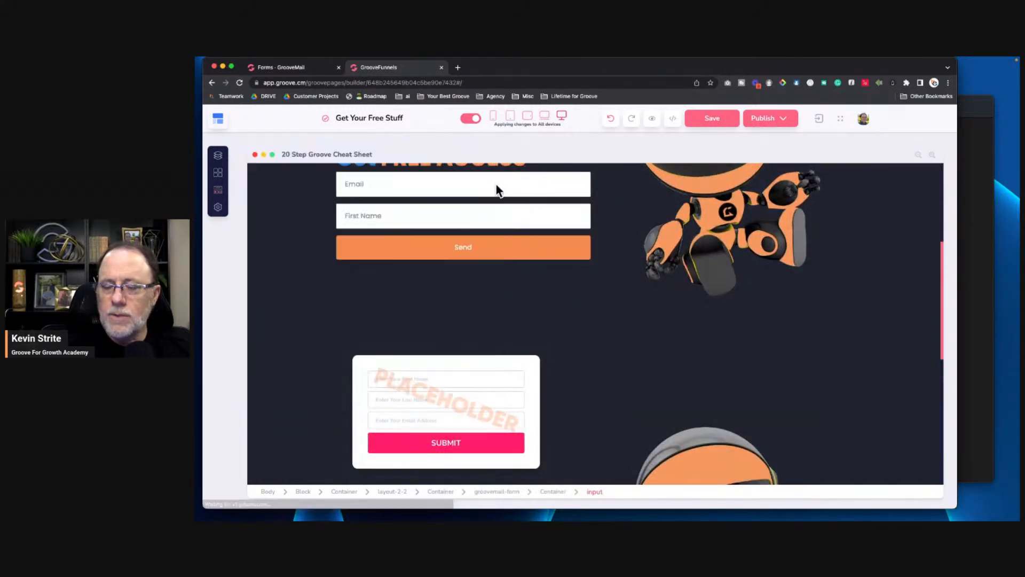
Step: Turn on the use of GrooveMail presets for the second form and select Form Builder Demo as its form
scroll(516, 422, "down", 1)
scroll(516, 421, "down", 1)
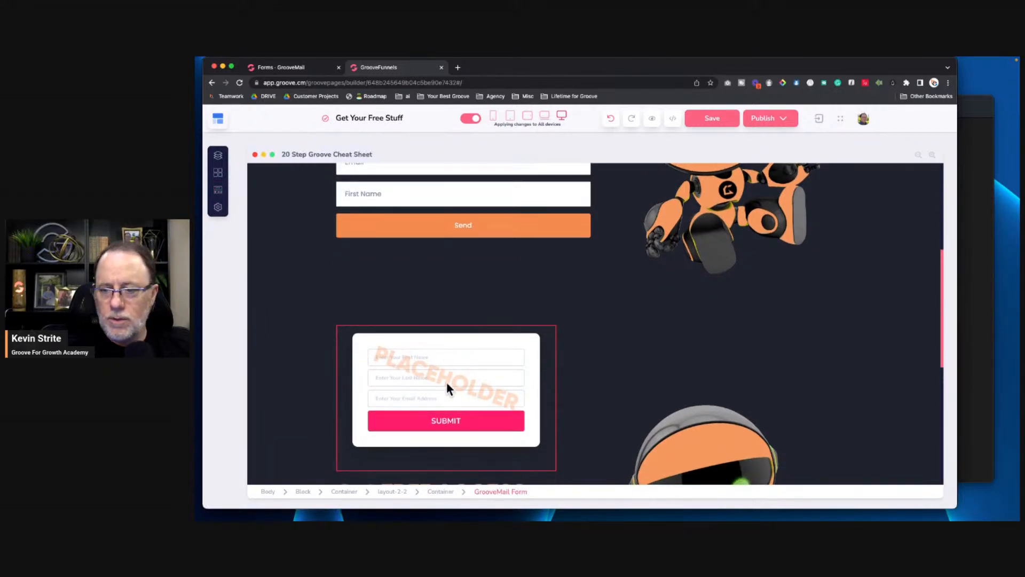
left_click(417, 348)
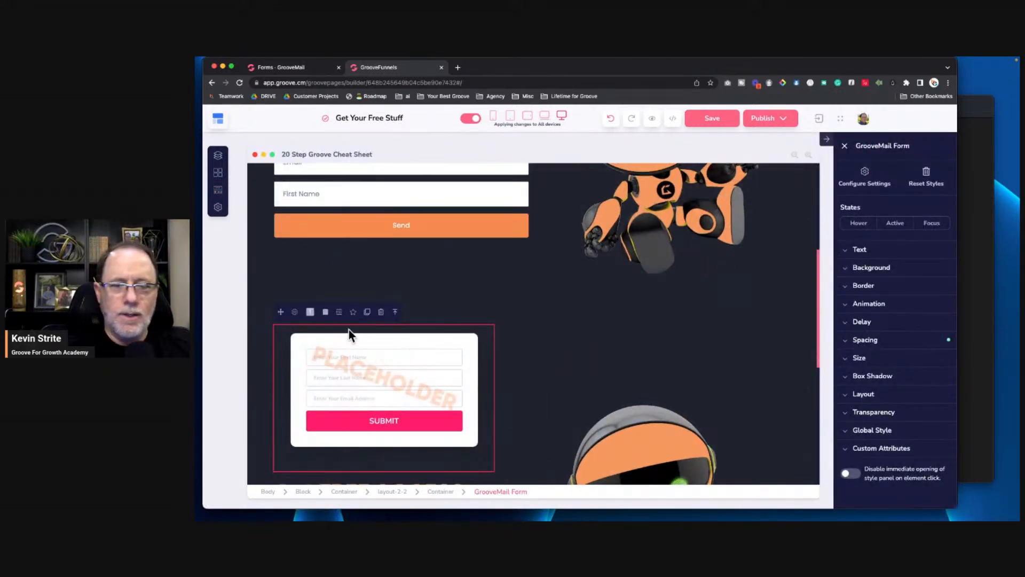
left_click(296, 313)
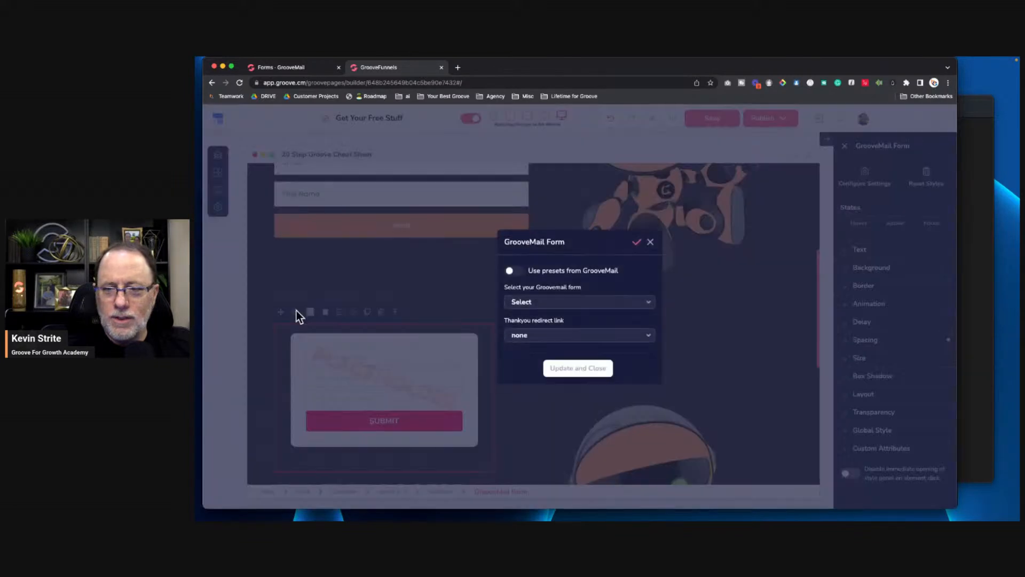
left_click(514, 271)
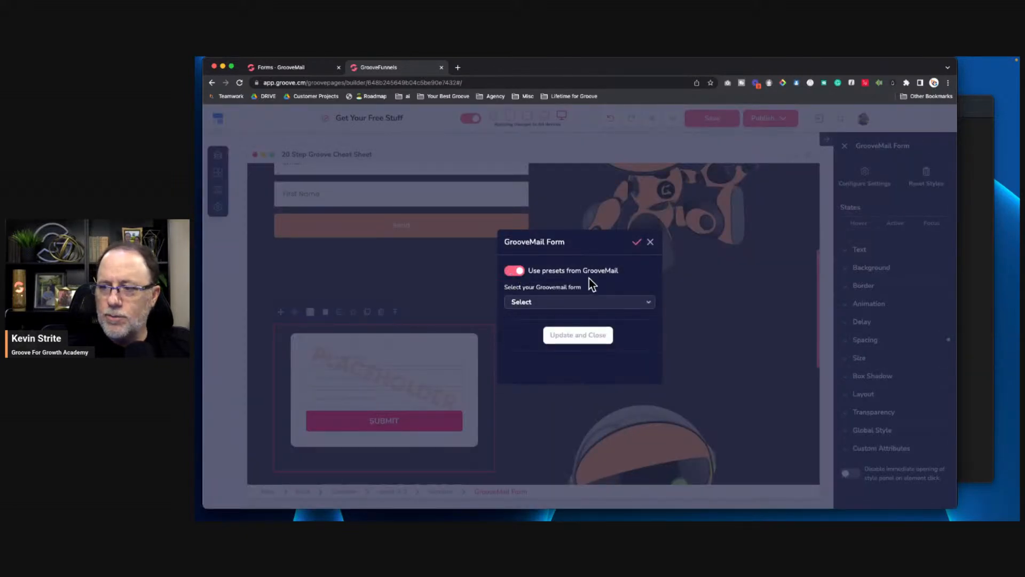
left_click(540, 304)
left_click(545, 334)
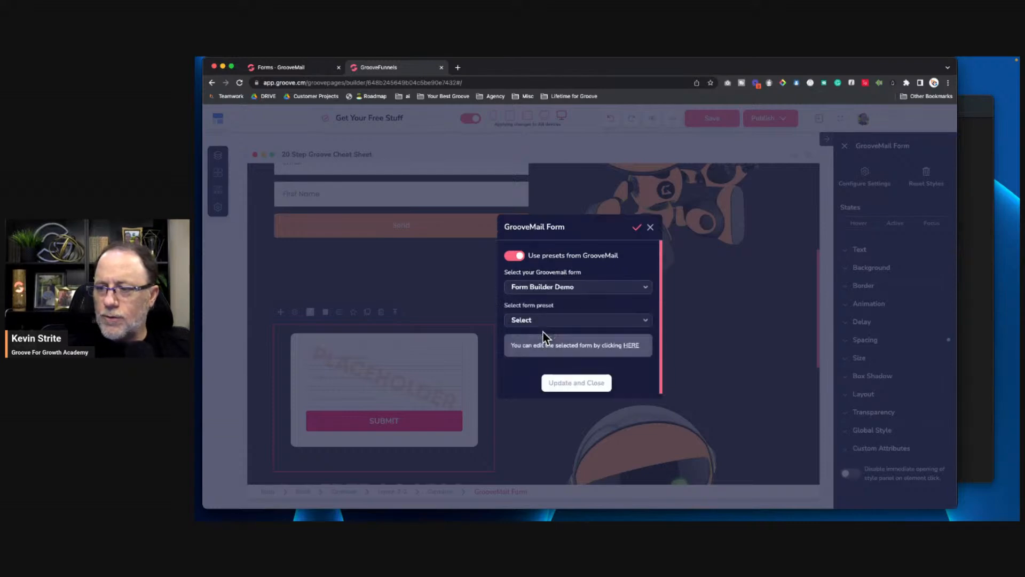
Step: Choose My New Form Template as the form preset for the second GrooveMail form
left_click(554, 322)
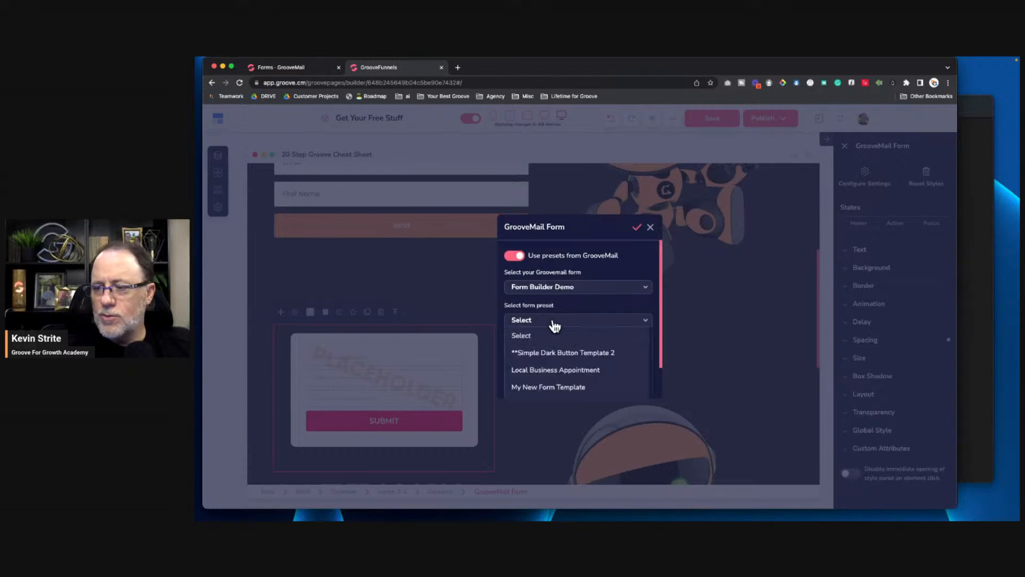
scroll(556, 373, "down", 3)
scroll(556, 373, "down", 5)
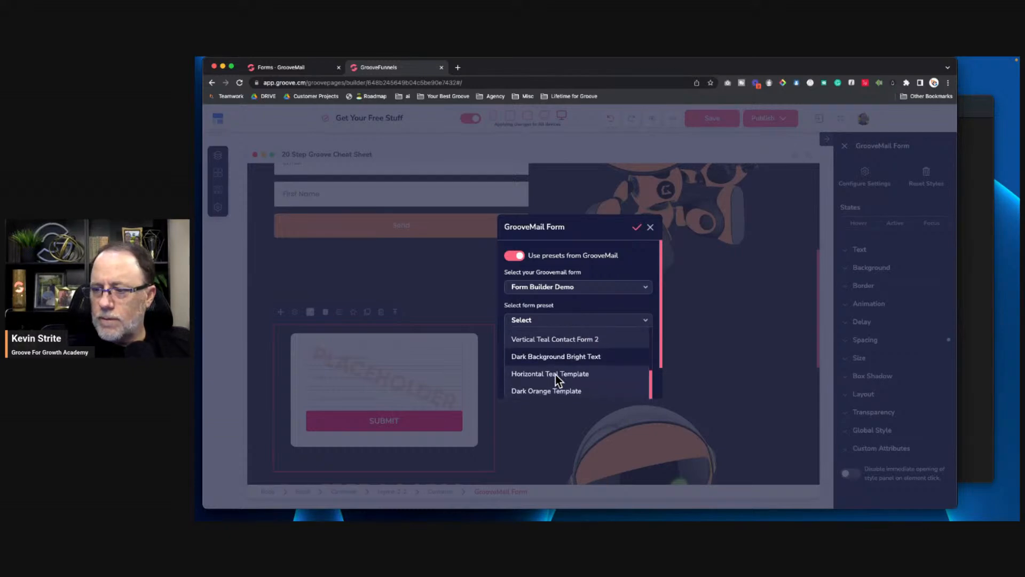
scroll(555, 374, "down", 2)
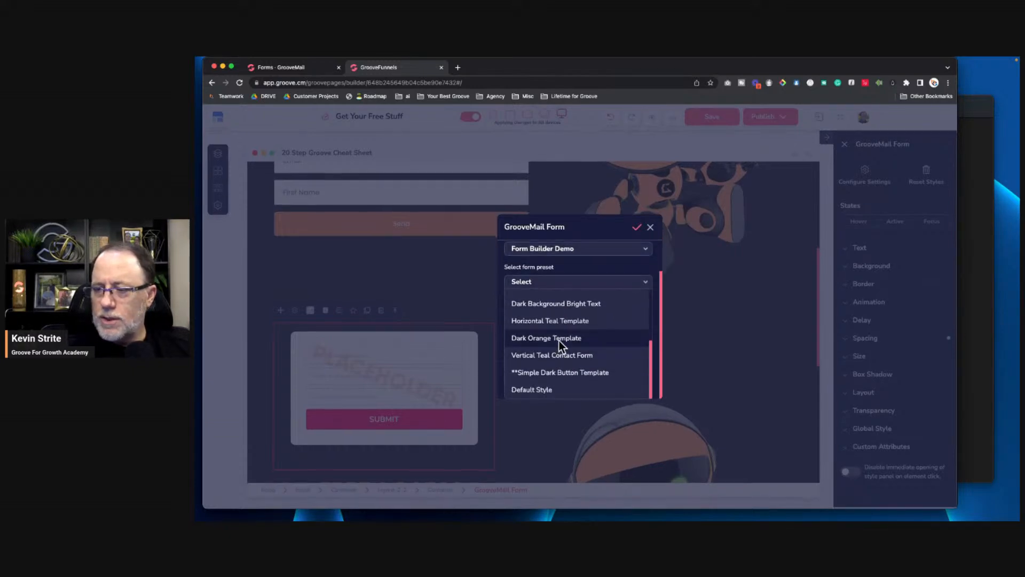
scroll(556, 346, "up", 2)
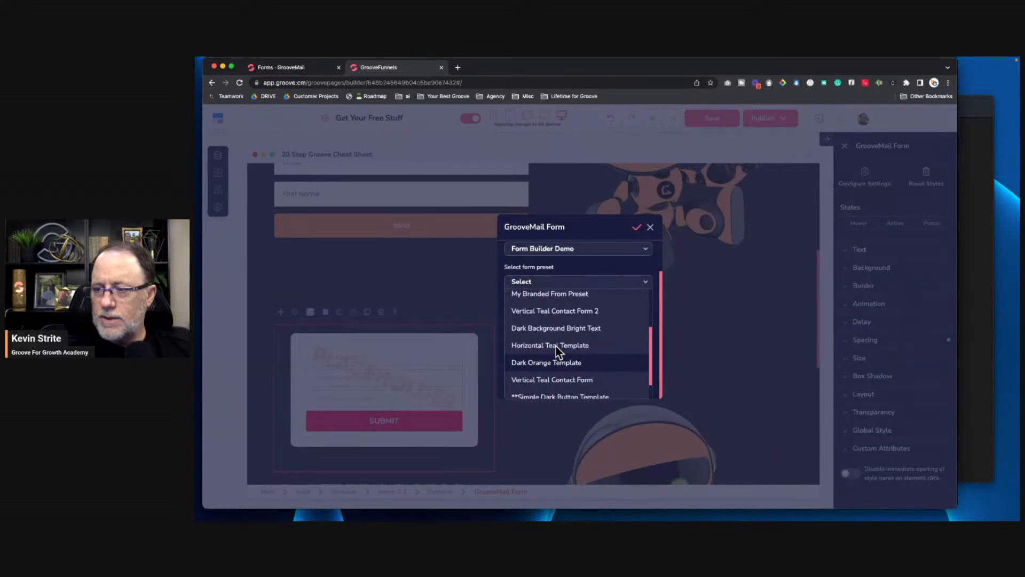
scroll(562, 350, "up", 1)
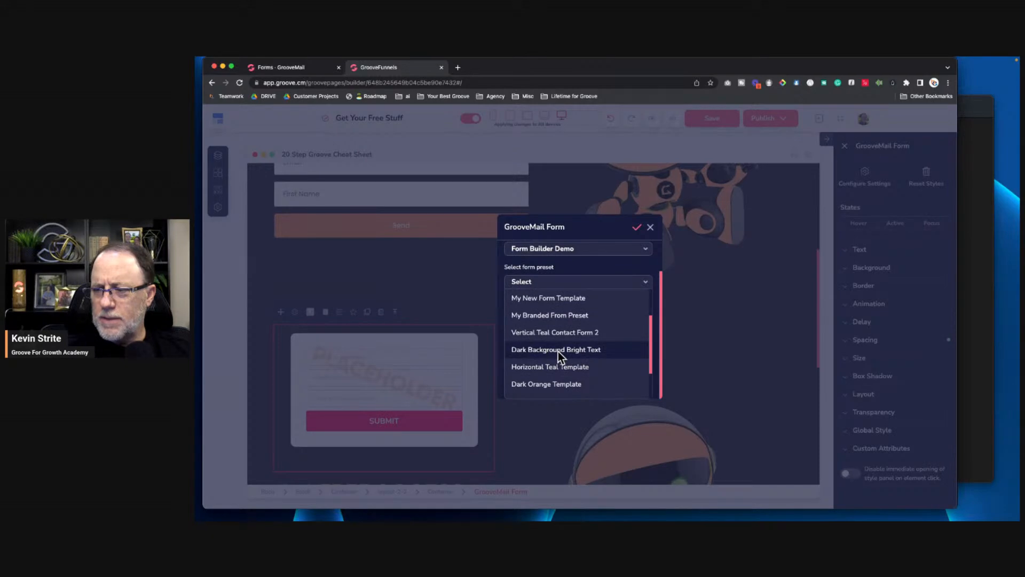
scroll(558, 352, "up", 3)
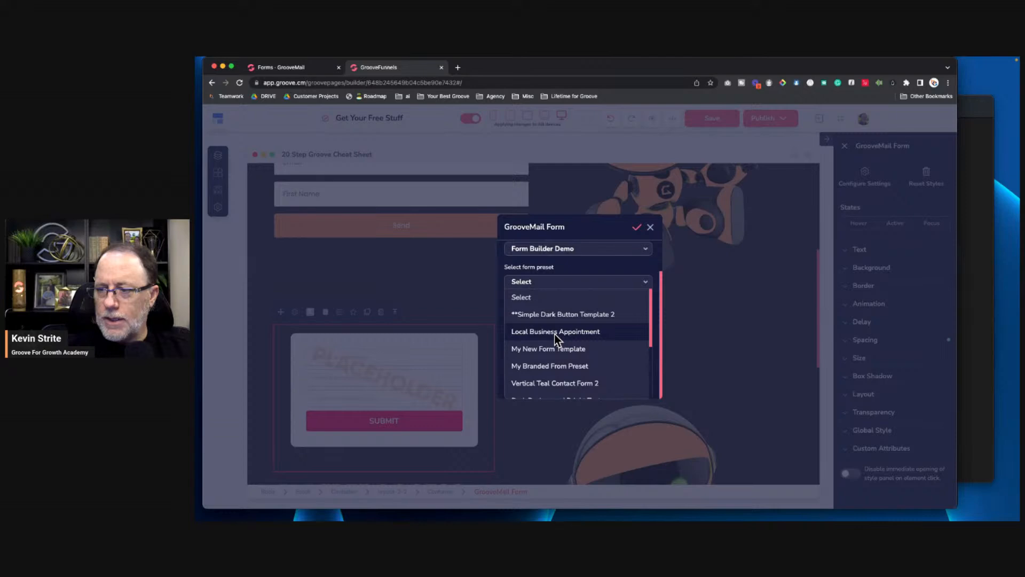
scroll(563, 338, "down", 2)
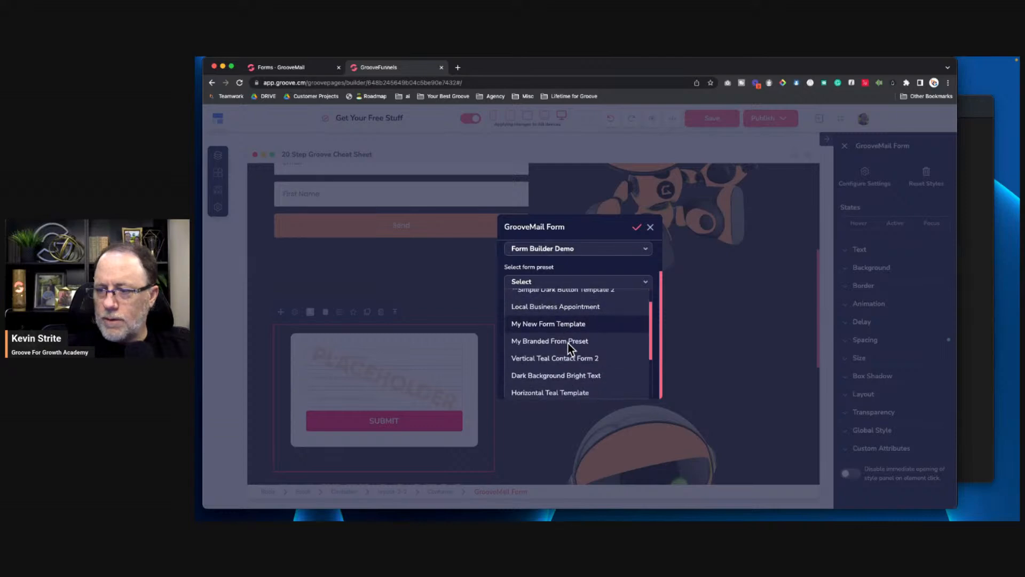
left_click(561, 316)
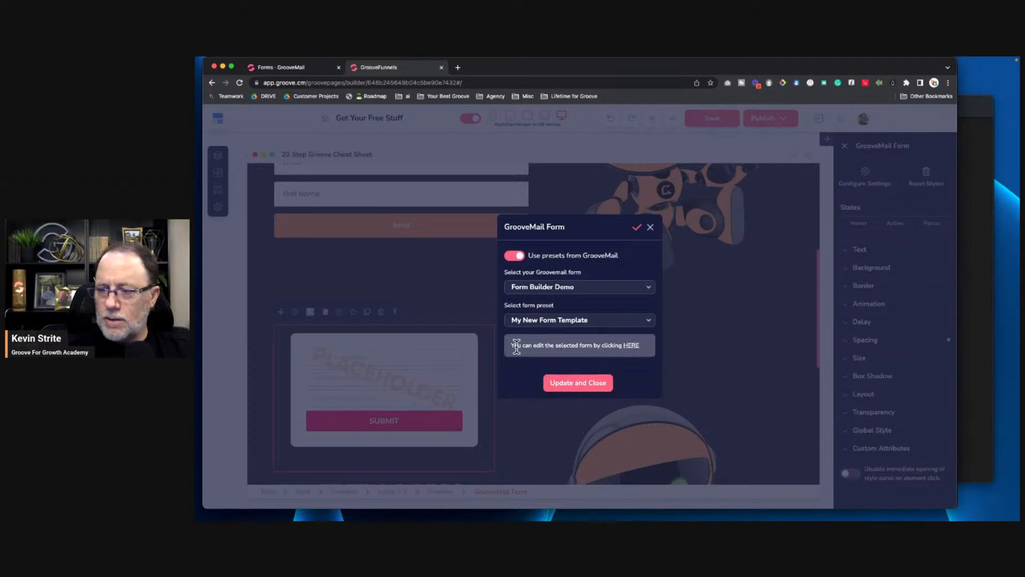
Step: Open the selected form's design through the dialog's edit link, finish editing without changes and return to the page builder
left_click_drag(511, 345, 609, 343)
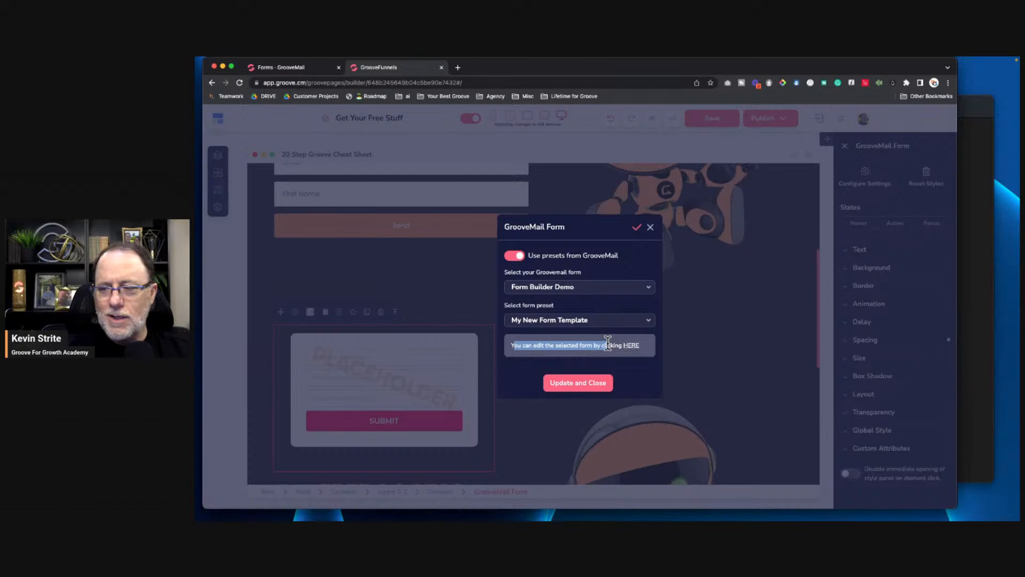
left_click(608, 346)
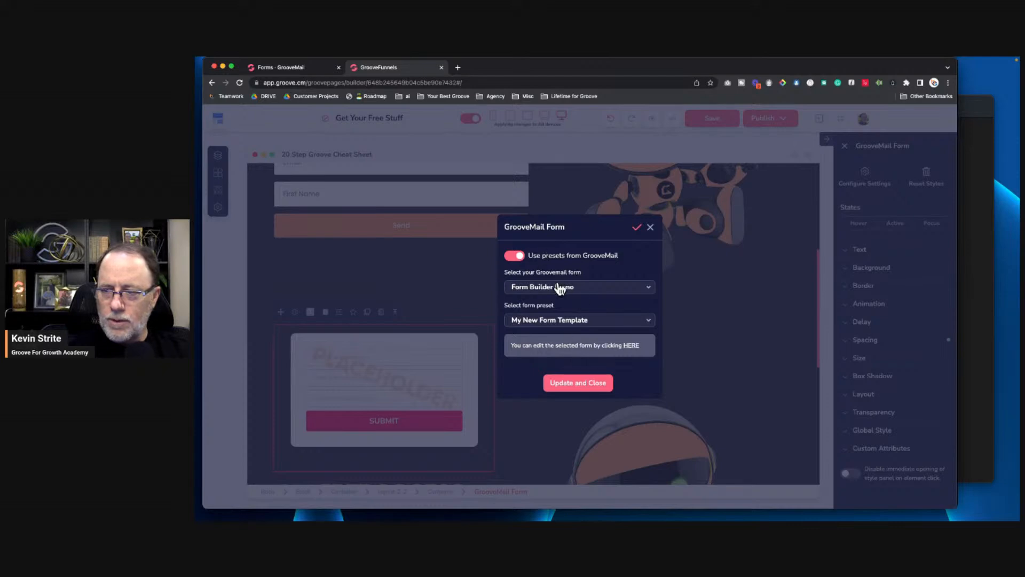
left_click(630, 346)
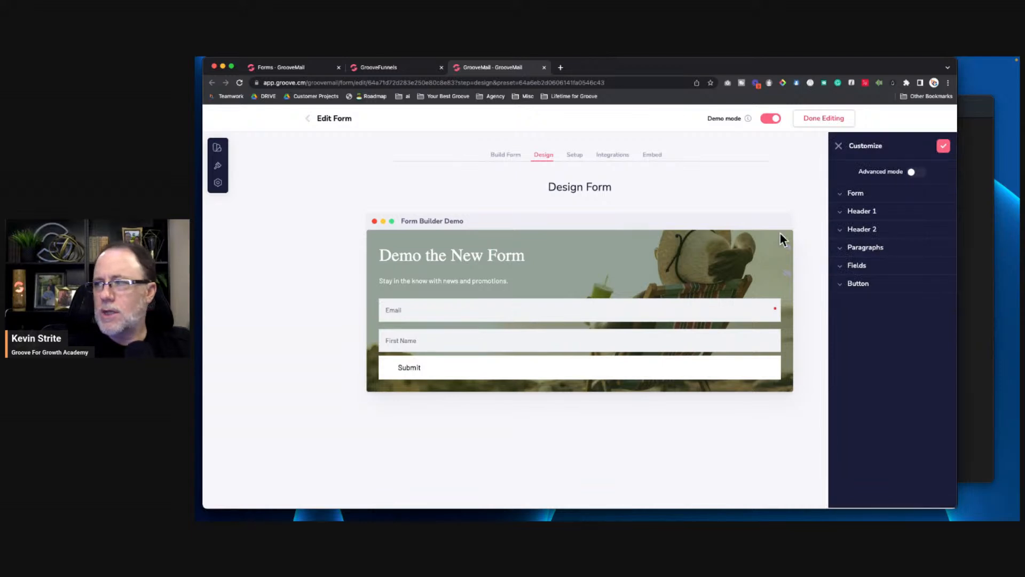
left_click(817, 121)
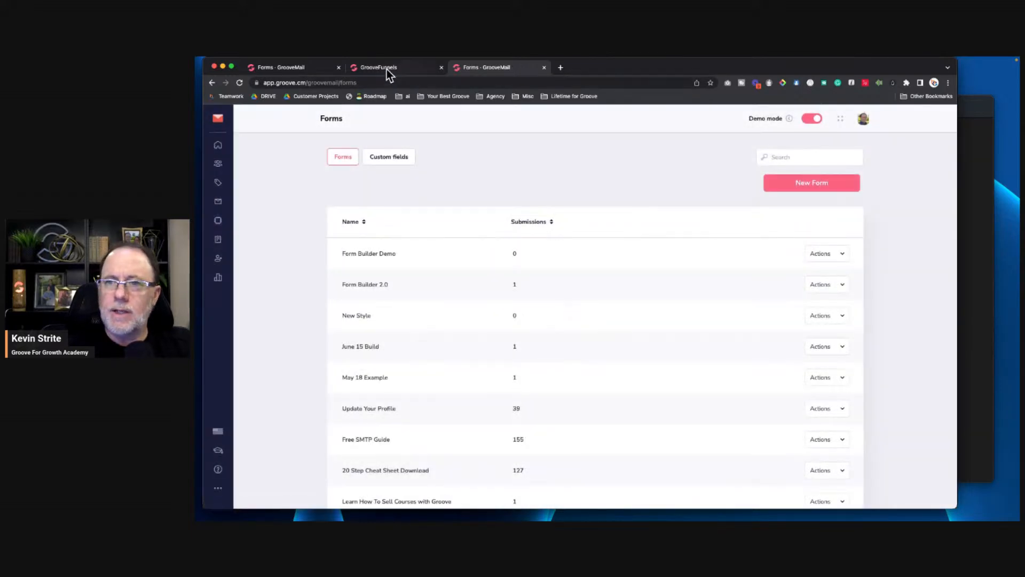
left_click(386, 68)
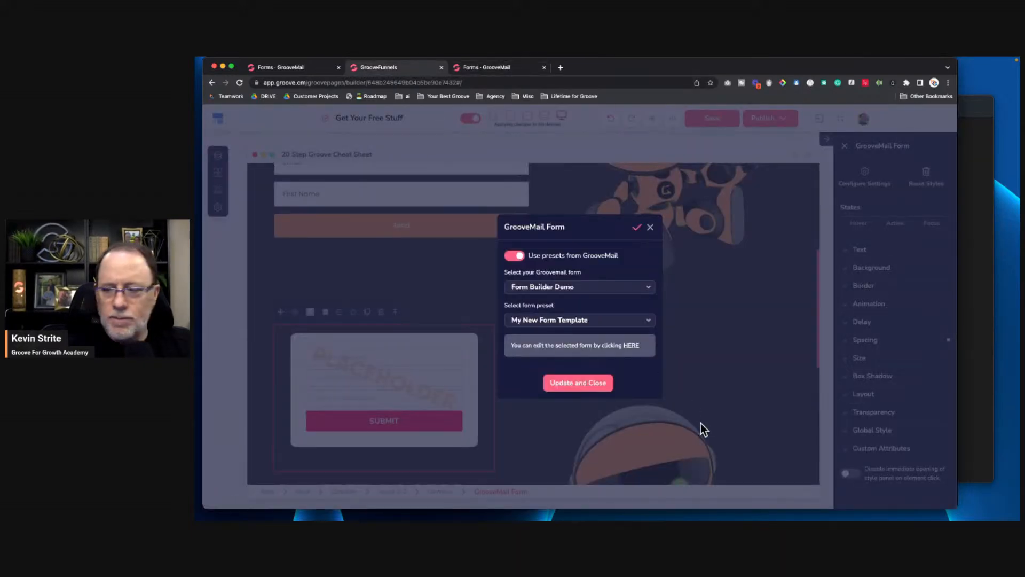
Step: Apply the preset settings to the second GrooveMail form and set its width to Relative to parent (%)
left_click(579, 383)
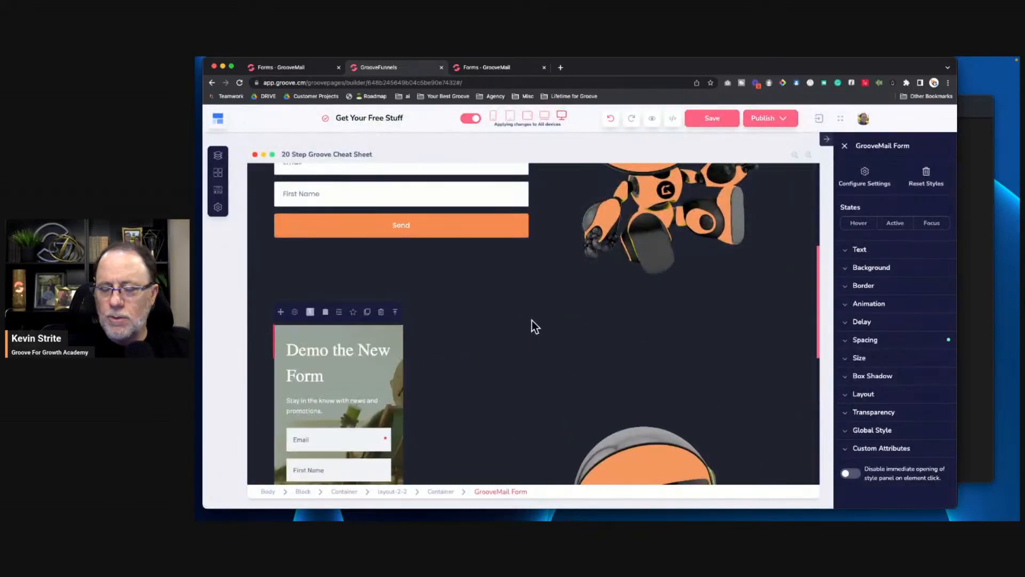
scroll(539, 326, "down", 3)
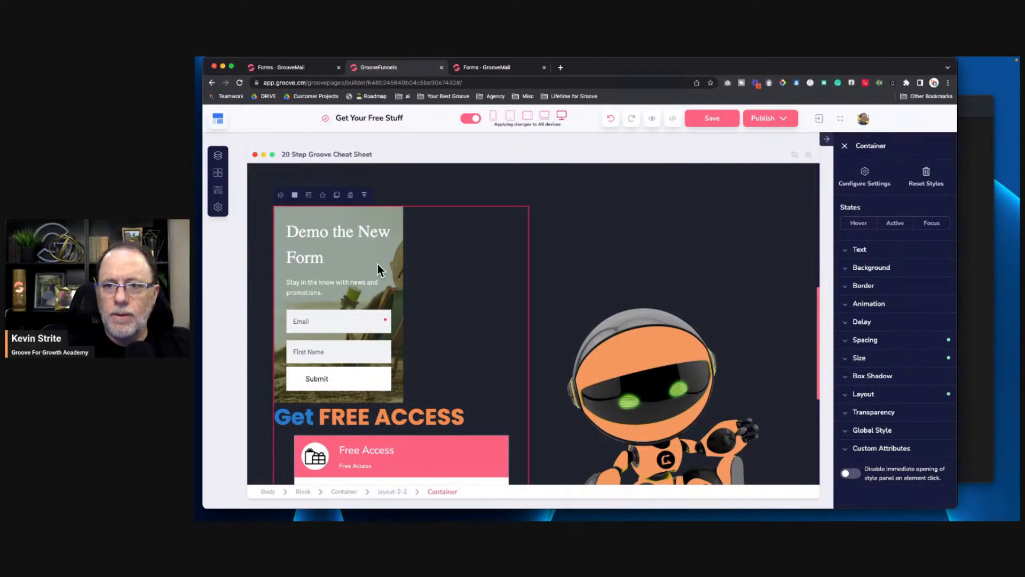
left_click(864, 357)
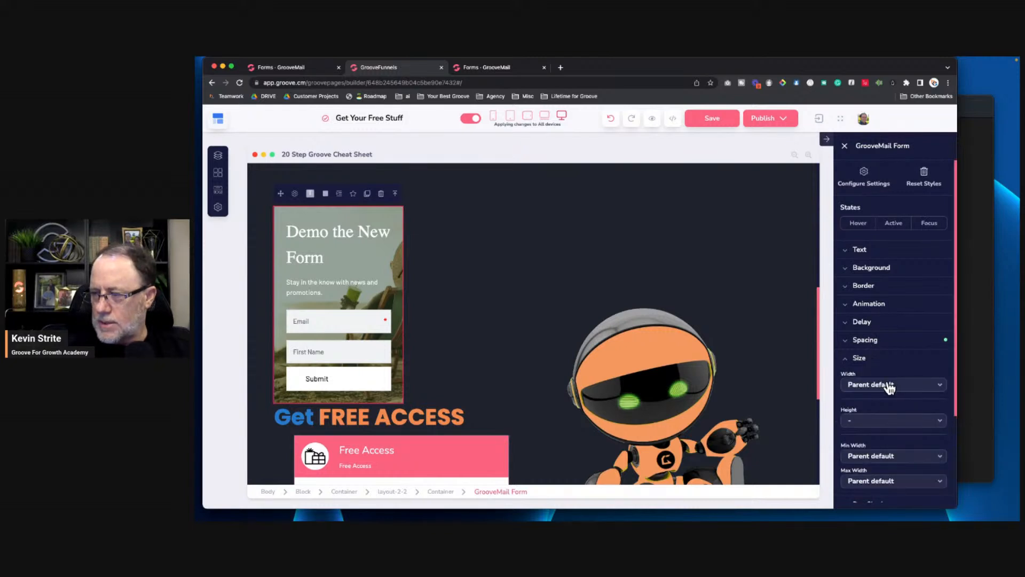
left_click(889, 385)
left_click(900, 450)
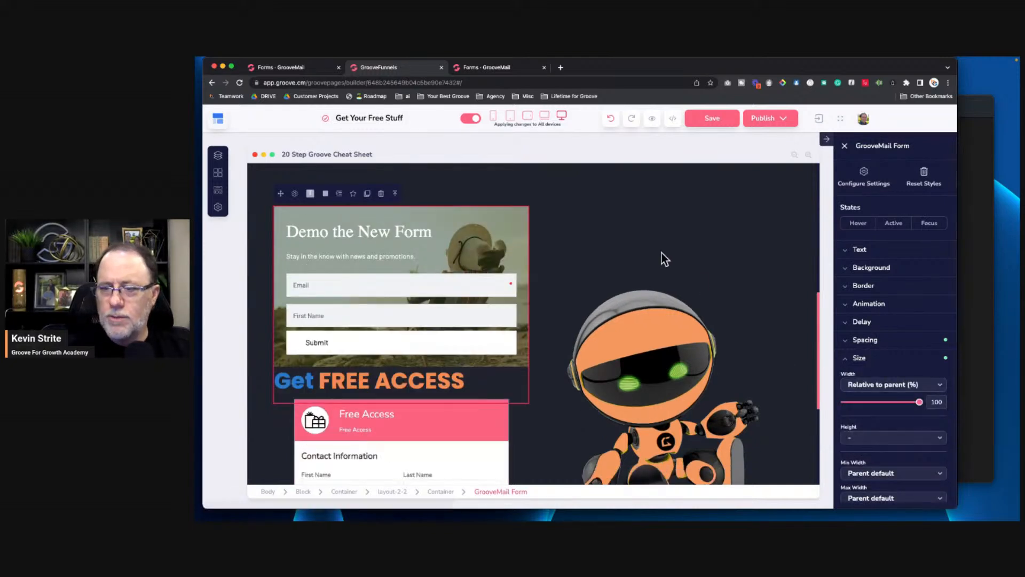
scroll(656, 249, "down", 1)
left_click(575, 238)
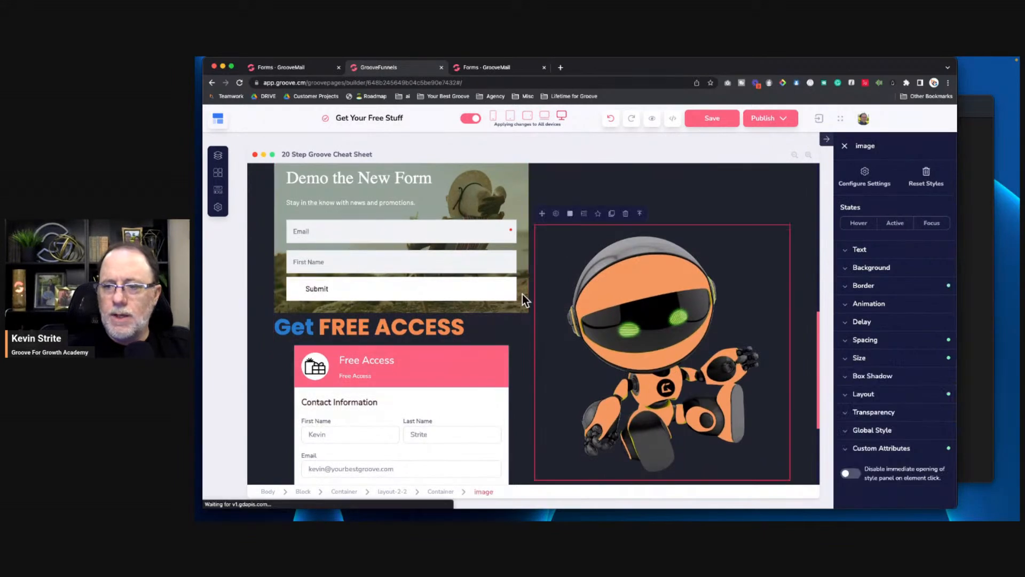
left_click(521, 312)
scroll(544, 288, "up", 1)
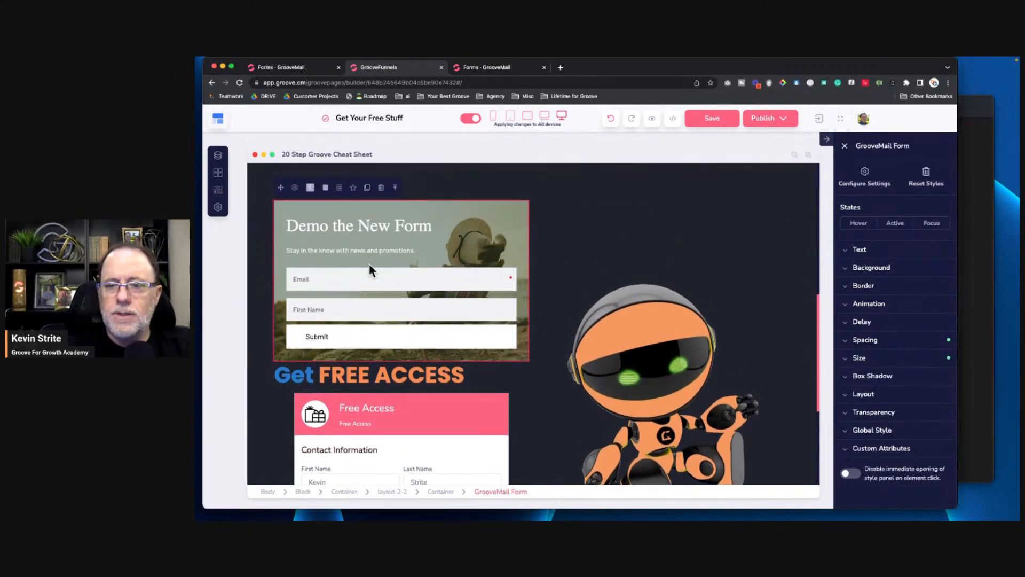
Step: Open Form Builder Demo for editing from the GrooveMail forms list
left_click(501, 66)
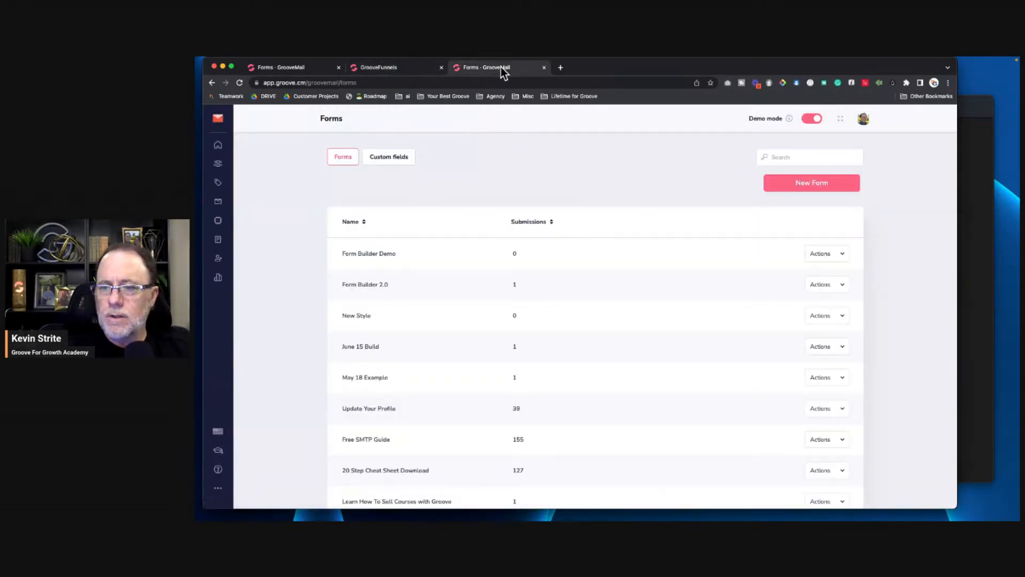
left_click(839, 253)
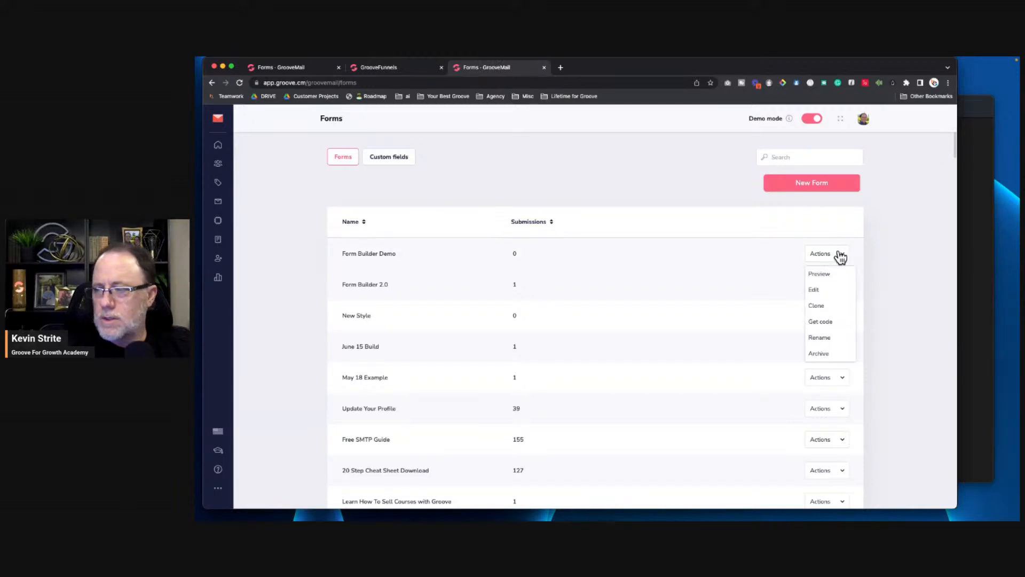
left_click(817, 291)
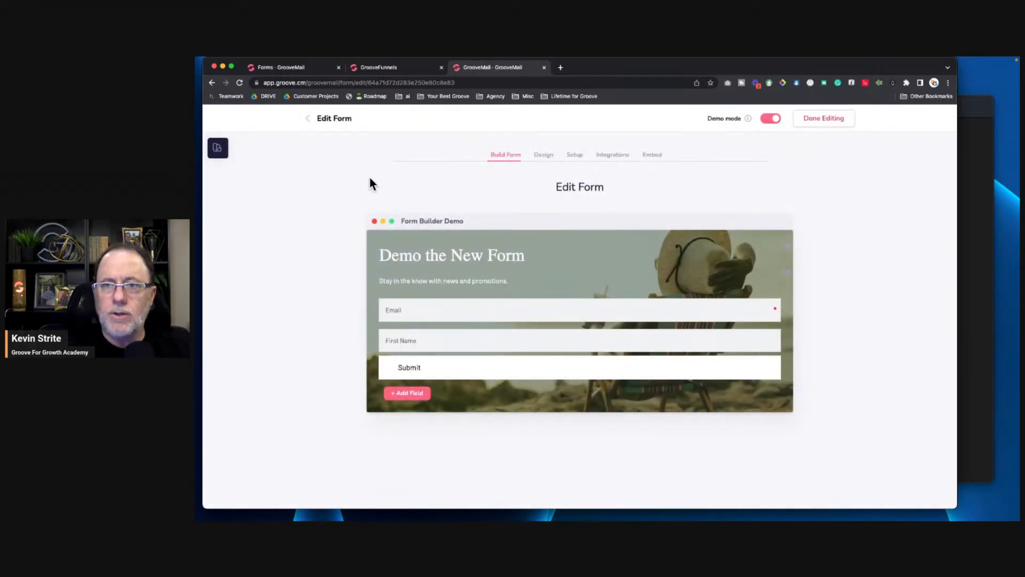
left_click(381, 66)
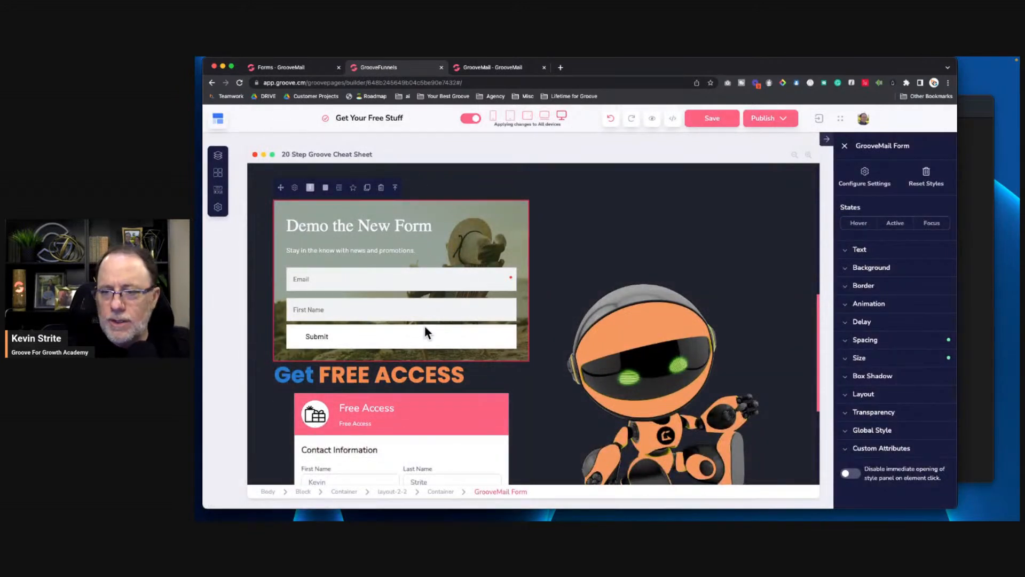
left_click(300, 68)
left_click(476, 66)
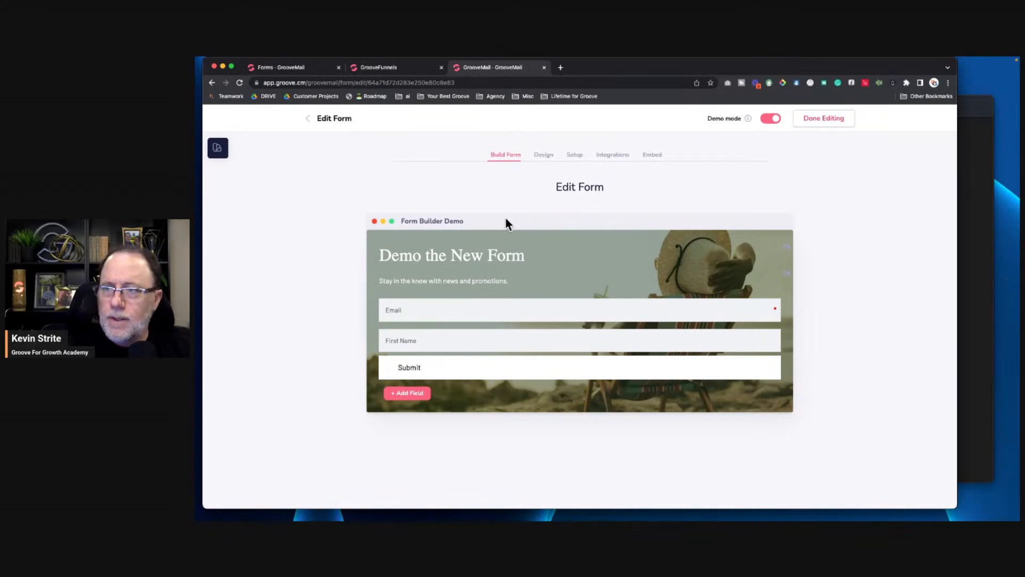
Step: Go to the Form Builder Demo form's Design stage and turn on Advanced mode for its customization
left_click(543, 155)
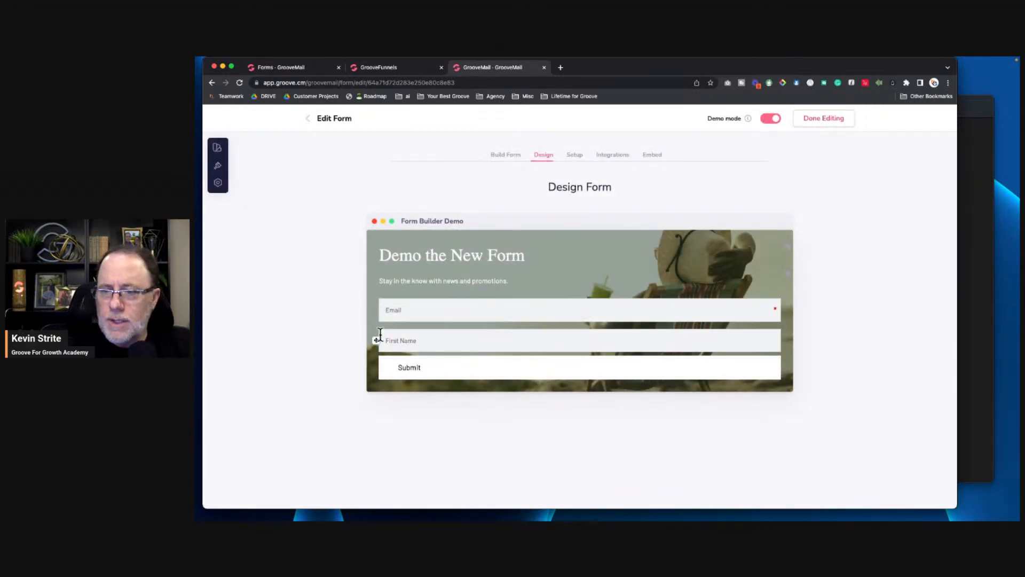
left_click(434, 373)
left_click(914, 172)
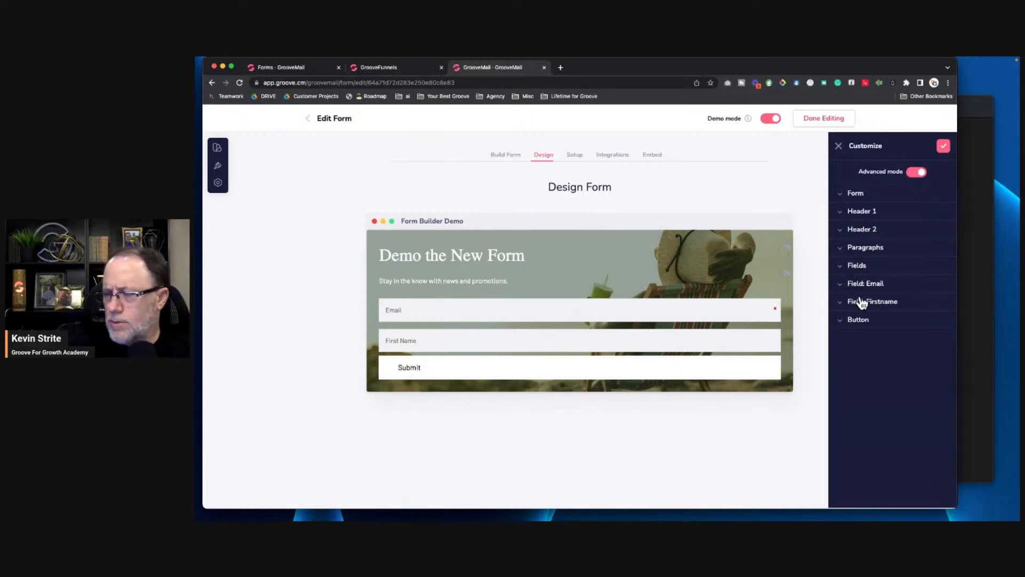
left_click(849, 270)
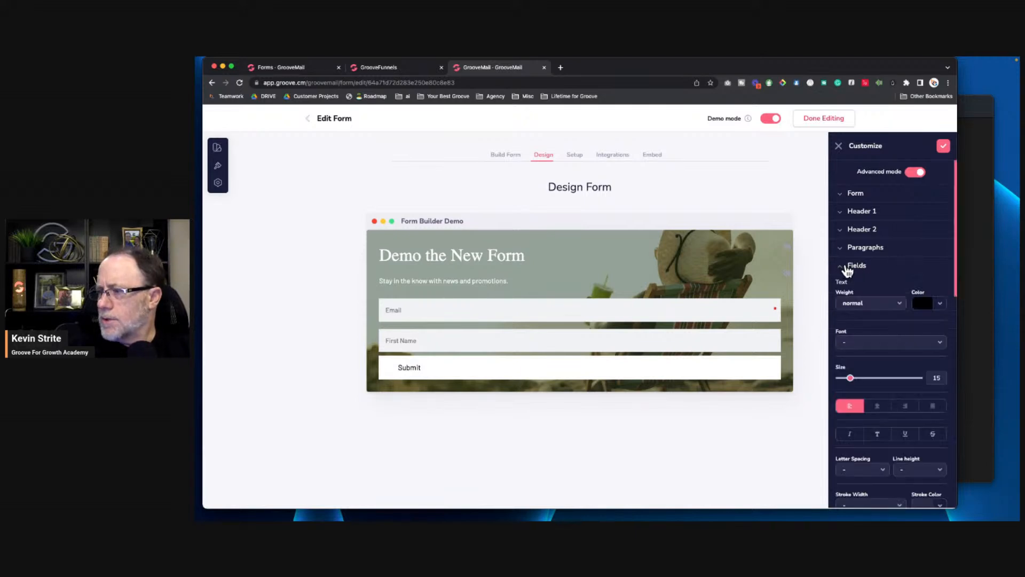
scroll(879, 289, "down", 5)
left_click(636, 340)
scroll(937, 332, "up", 5)
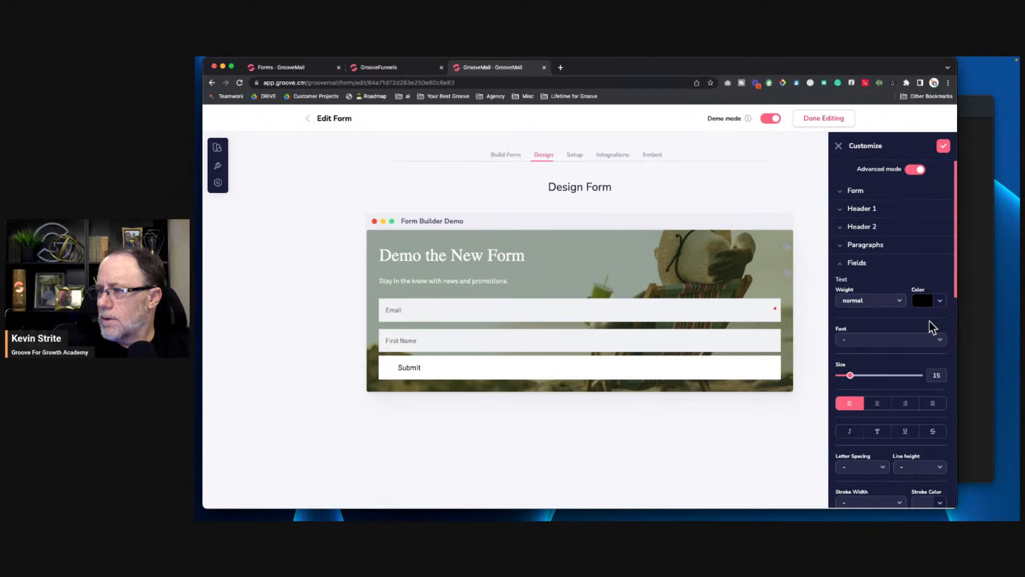
left_click(854, 258)
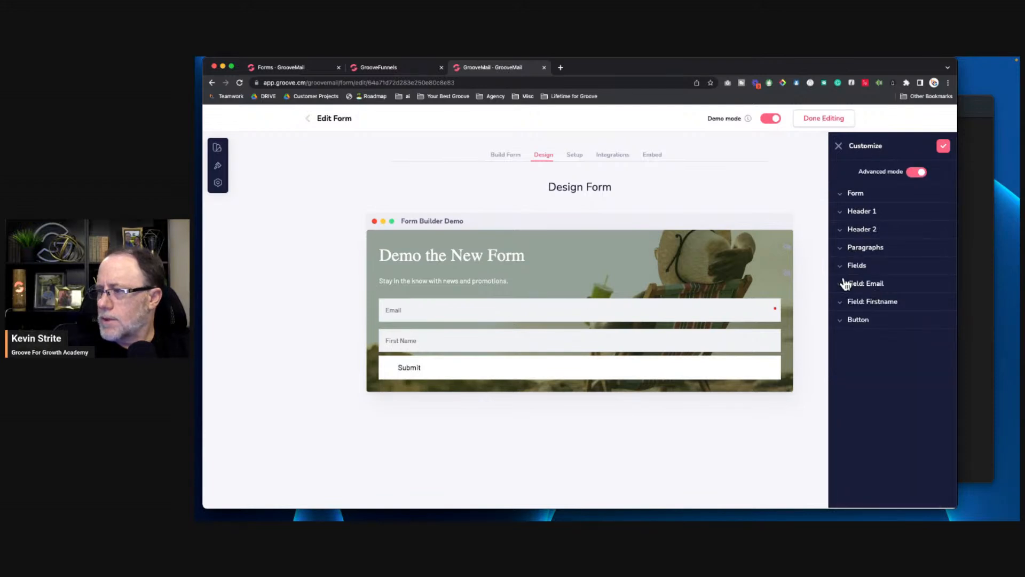
Step: Personalize the Firstname field's style and set its bottom margin to 27
left_click(844, 304)
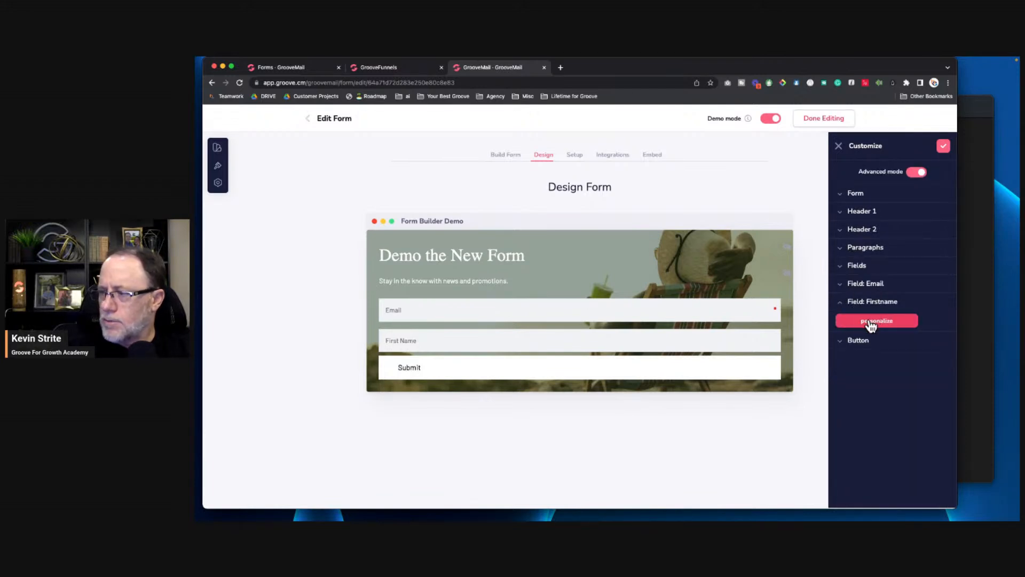
scroll(880, 330, "down", 10)
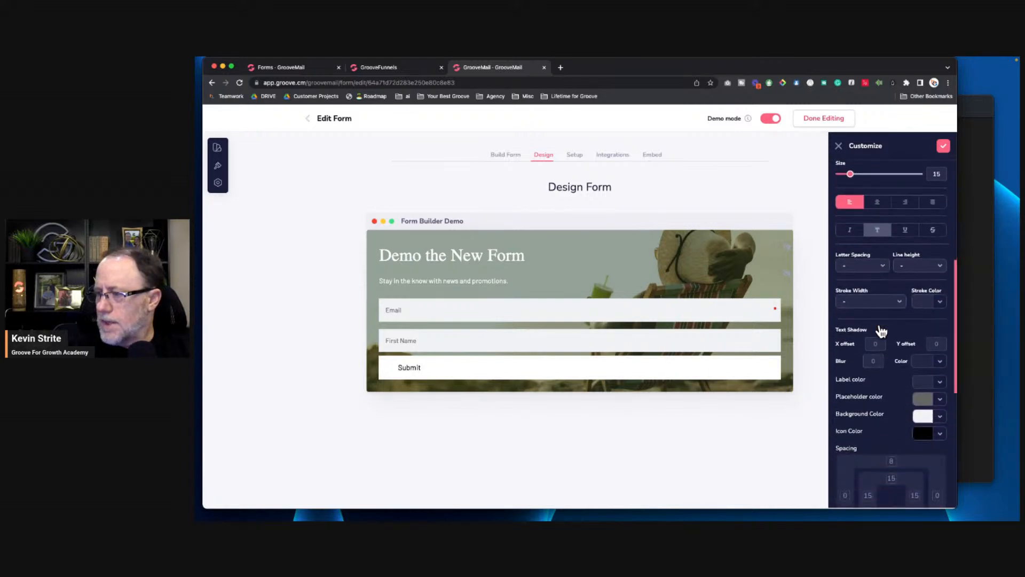
scroll(880, 326, "down", 4)
left_click(891, 308)
left_click_drag(846, 325, 863, 342)
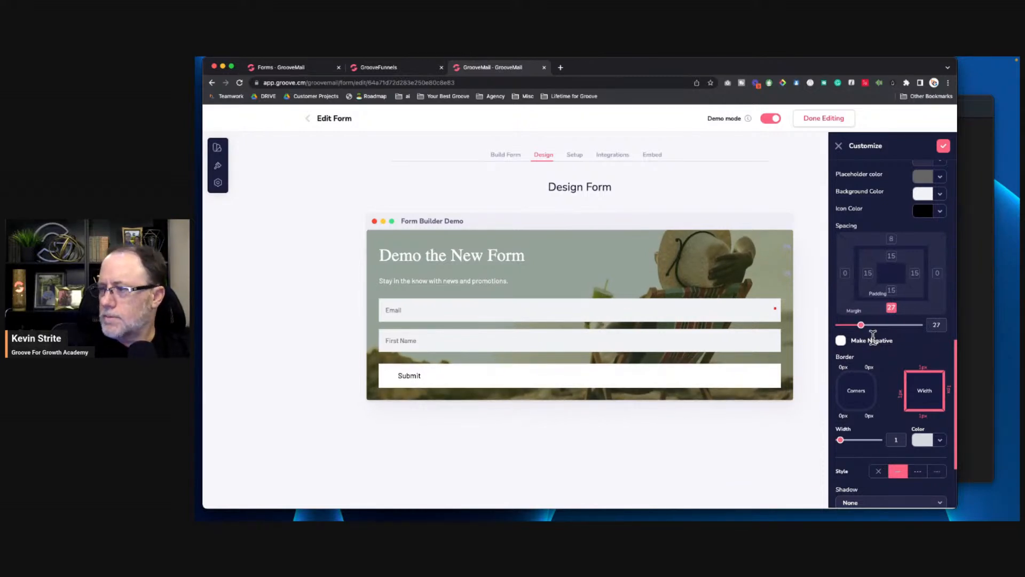
scroll(873, 338, "up", 8)
scroll(874, 344, "up", 4)
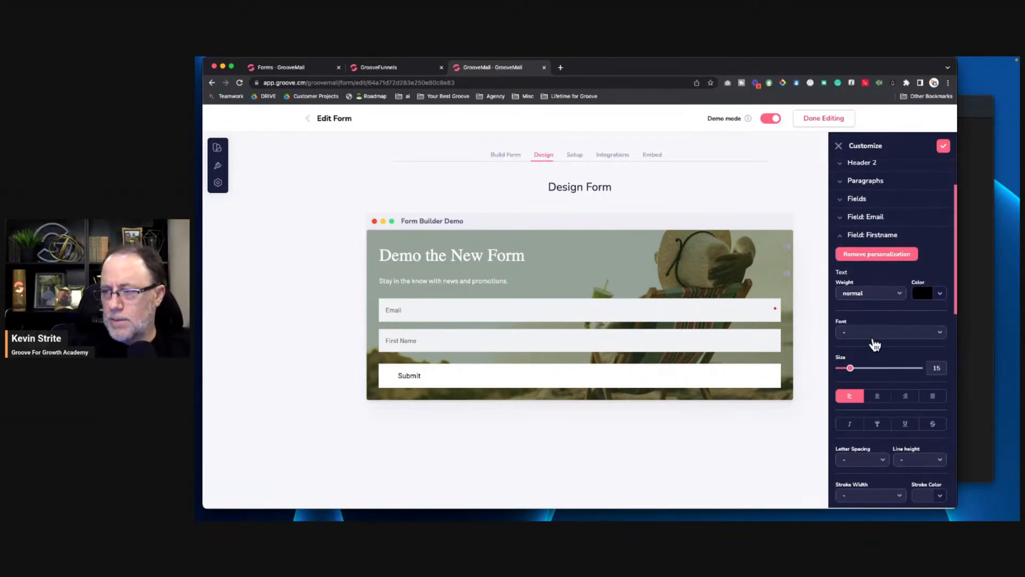
scroll(875, 344, "up", 2)
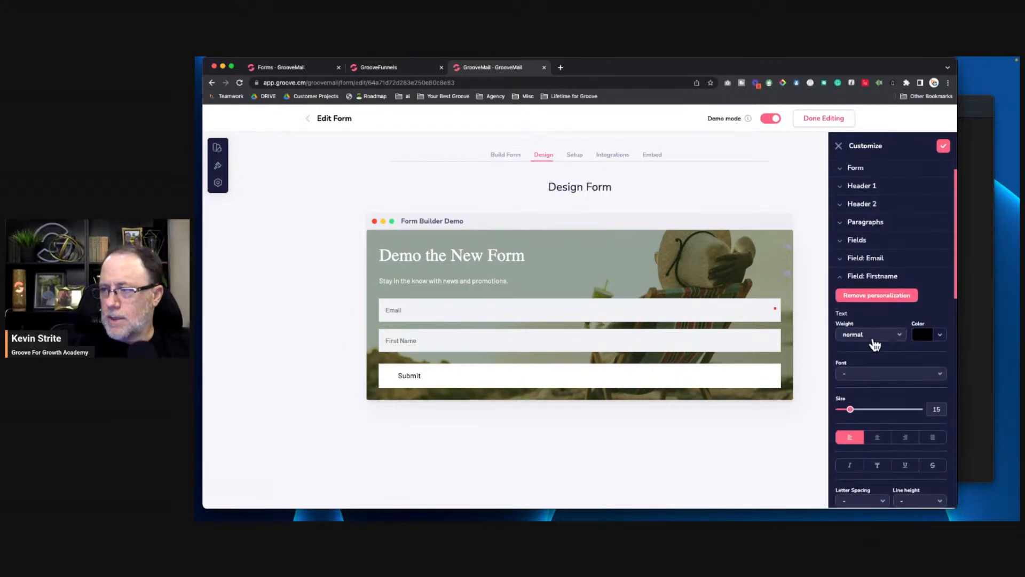
scroll(889, 363, "down", 8)
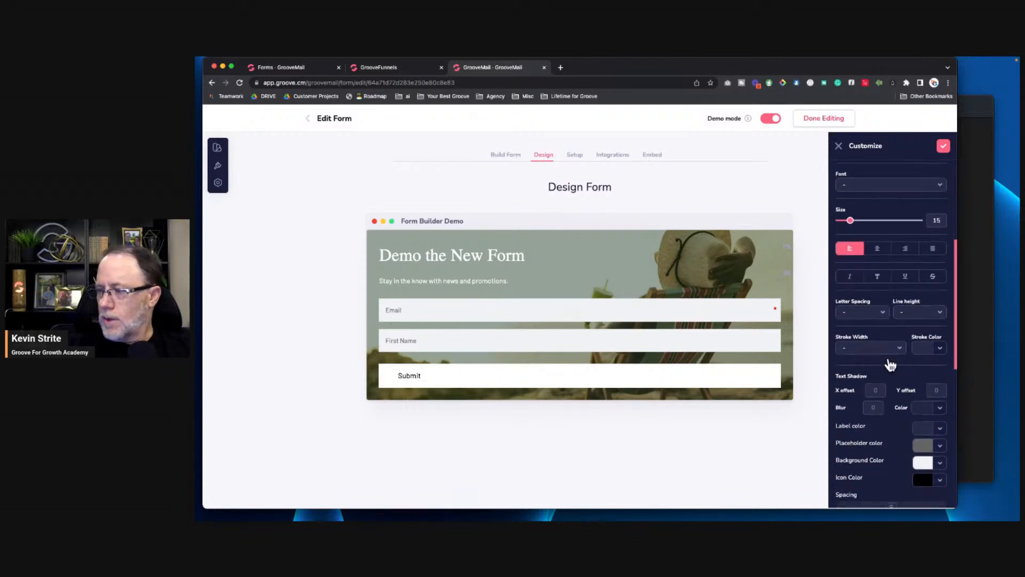
Step: Set the radius of all border corners of the Firstname field to 100
scroll(893, 364, "down", 12)
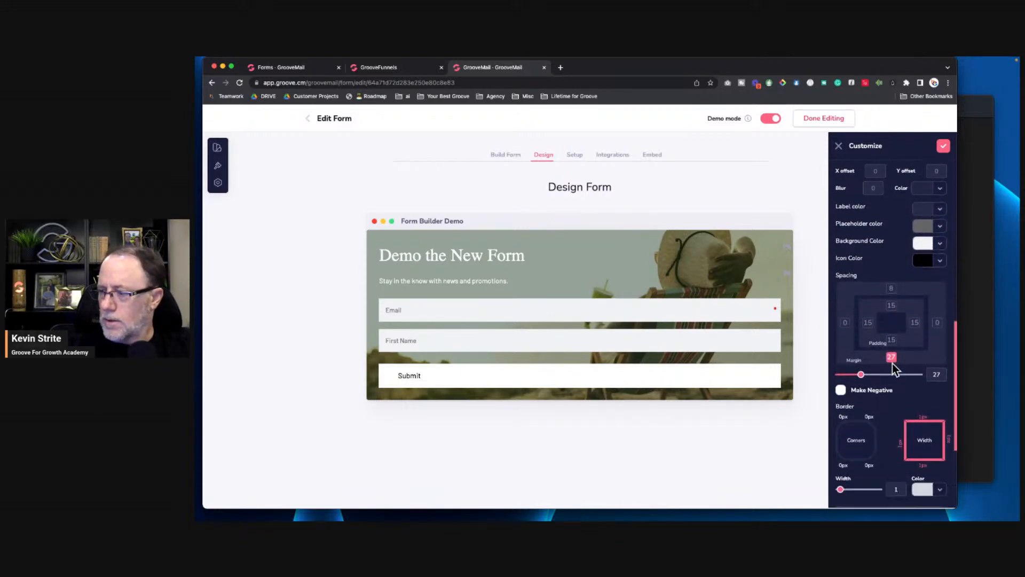
left_click(857, 295)
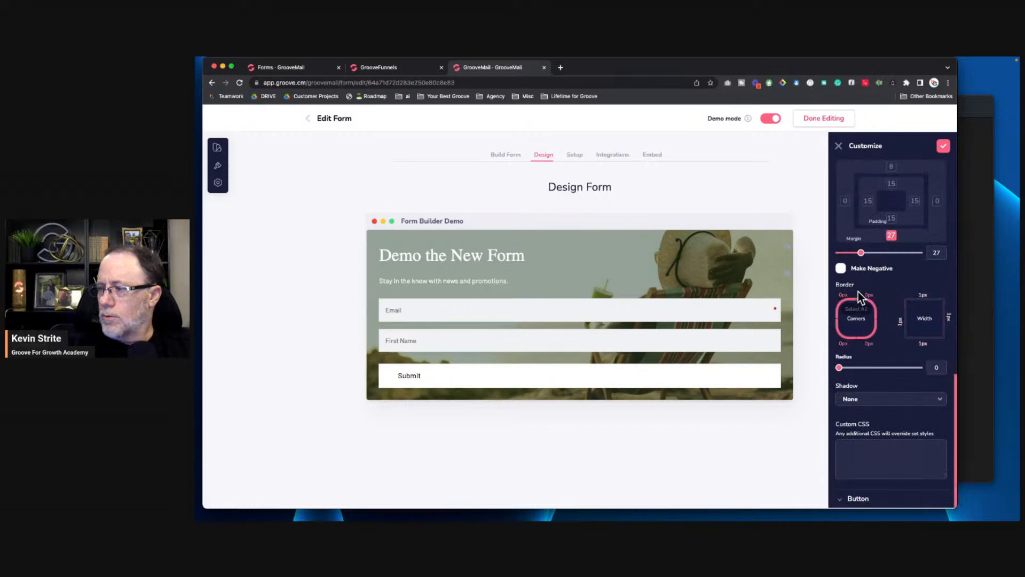
left_click(856, 320)
left_click_drag(840, 368, 919, 368)
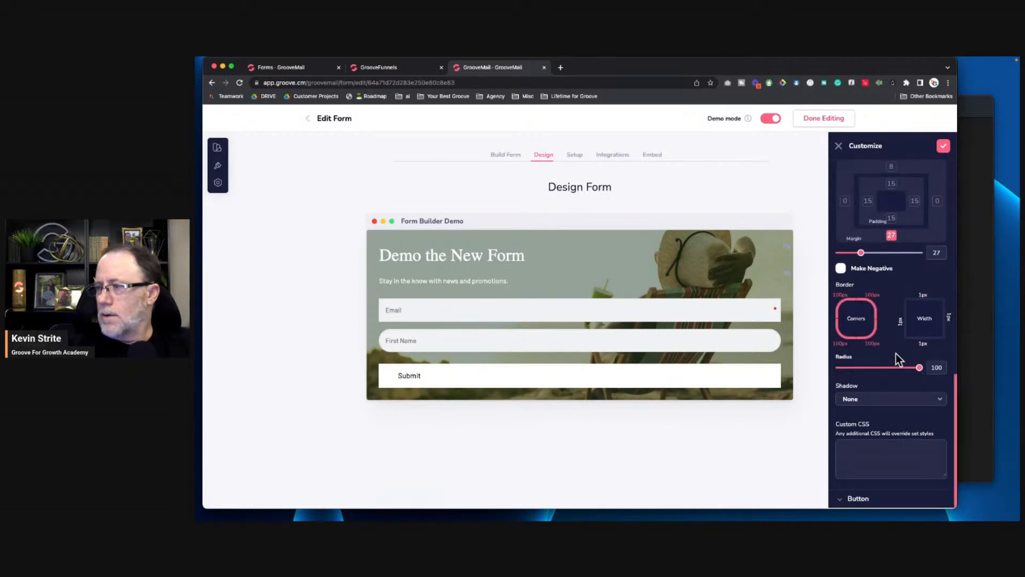
scroll(897, 354, "up", 10)
scroll(898, 356, "up", 4)
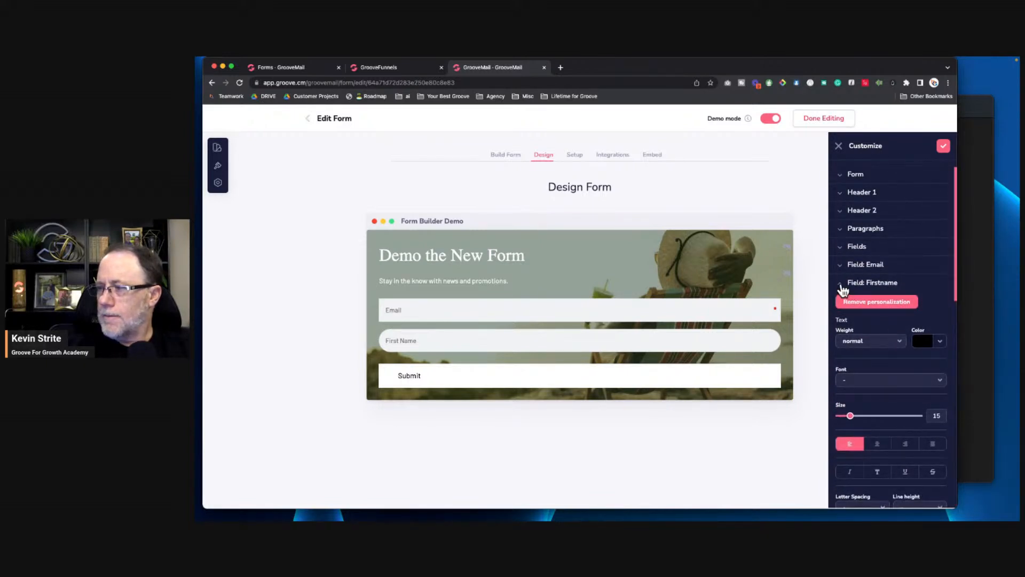
left_click(843, 287)
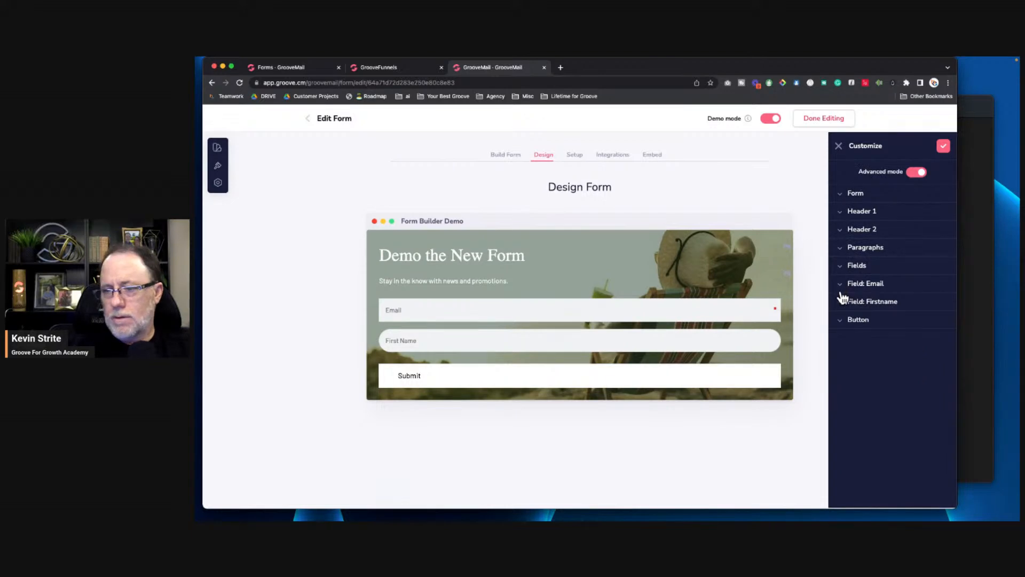
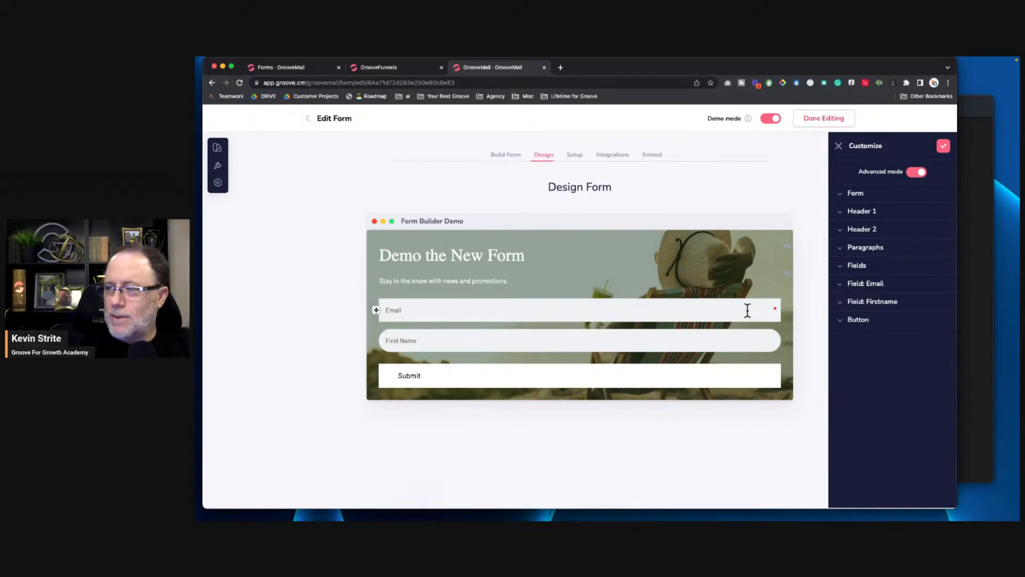
left_click(843, 286)
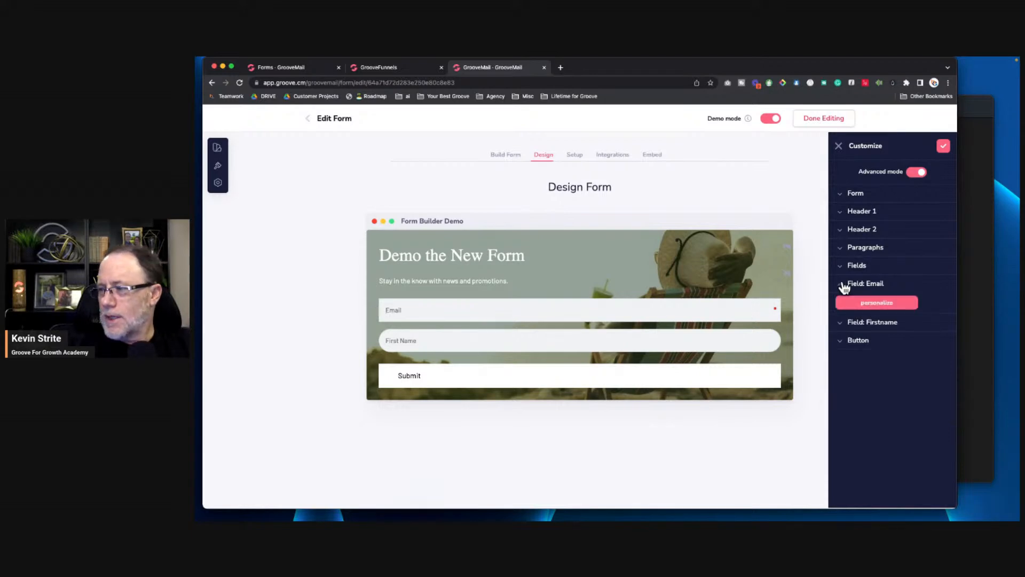
left_click(876, 304)
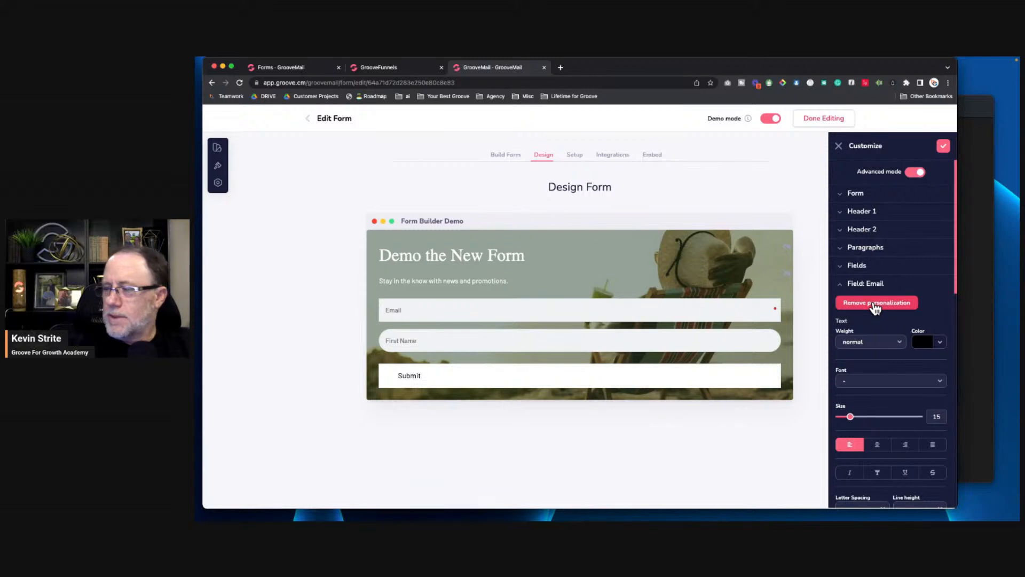
left_click(875, 305)
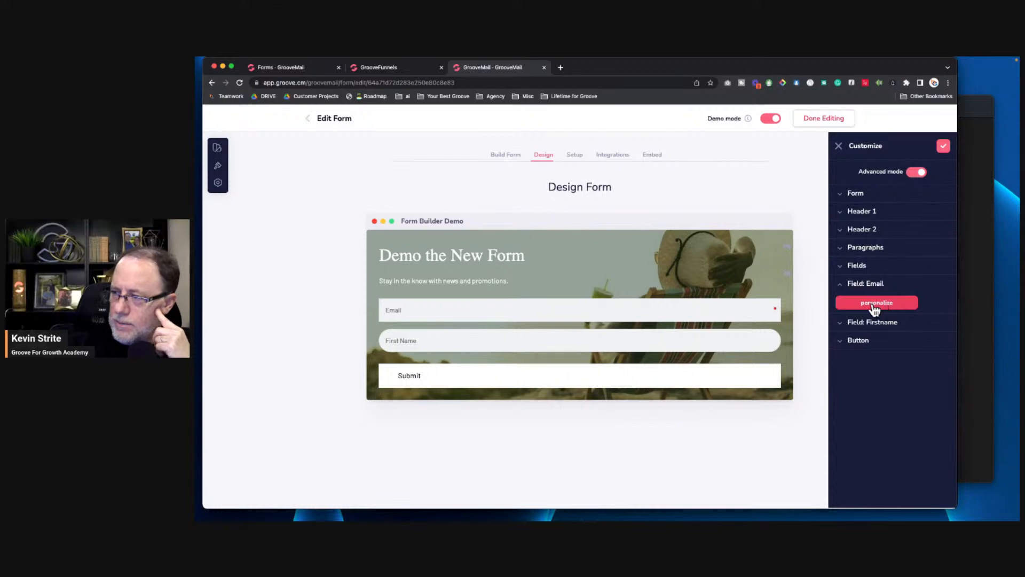
left_click(846, 286)
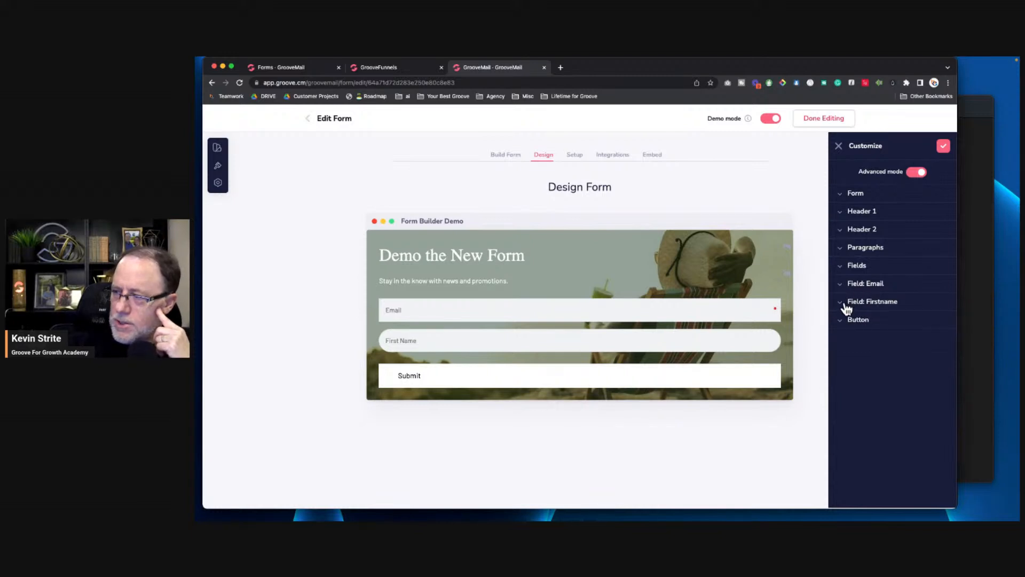
Step: Remove the Firstname field's personalization and turn off Advanced mode for the form's customization
left_click(848, 304)
left_click(881, 321)
left_click(853, 303)
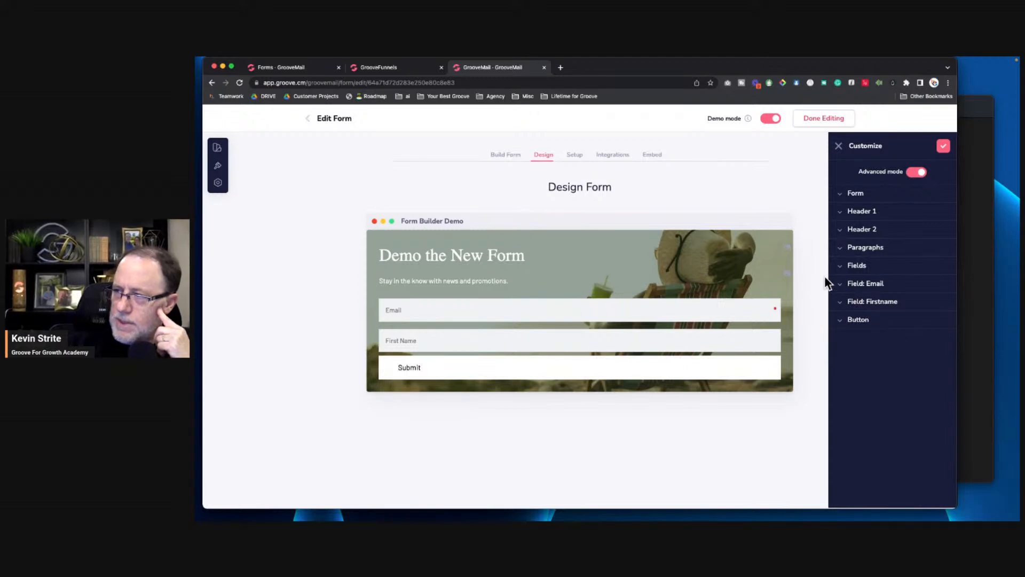
left_click(917, 173)
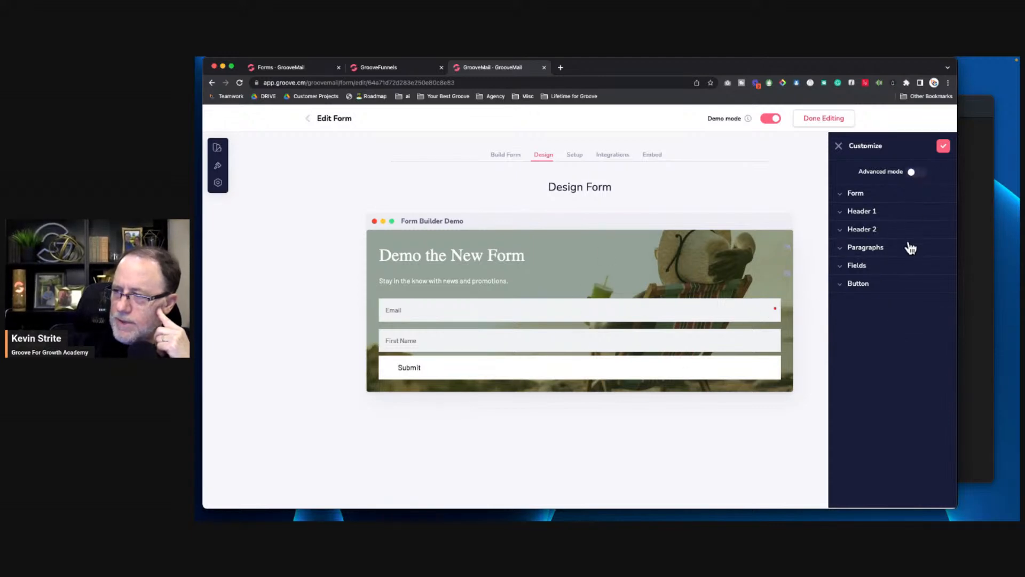
Step: Set the bottom margin of all form fields to 5 in the general Fields styling
left_click(854, 267)
scroll(889, 327, "down", 10)
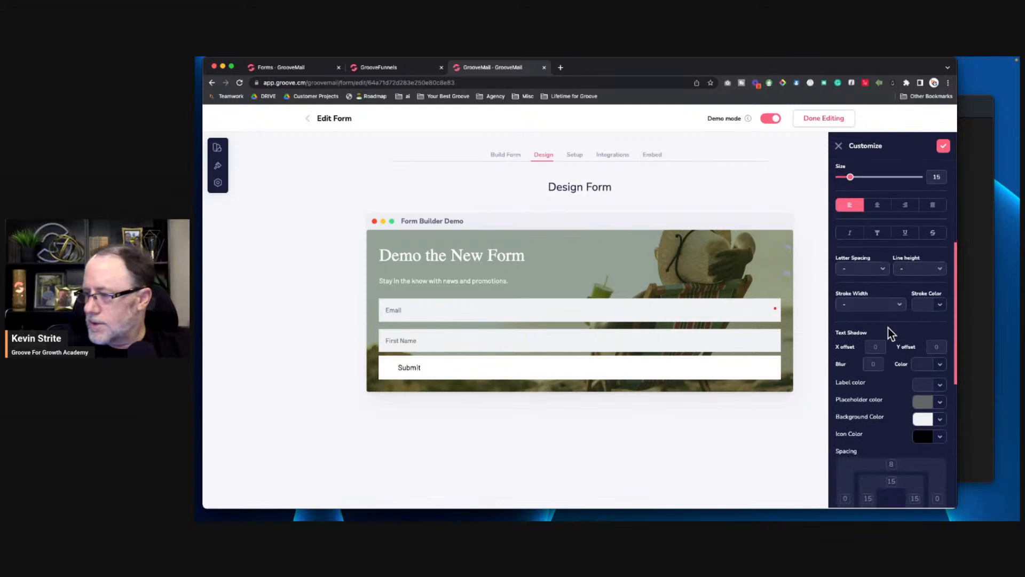
left_click(893, 291)
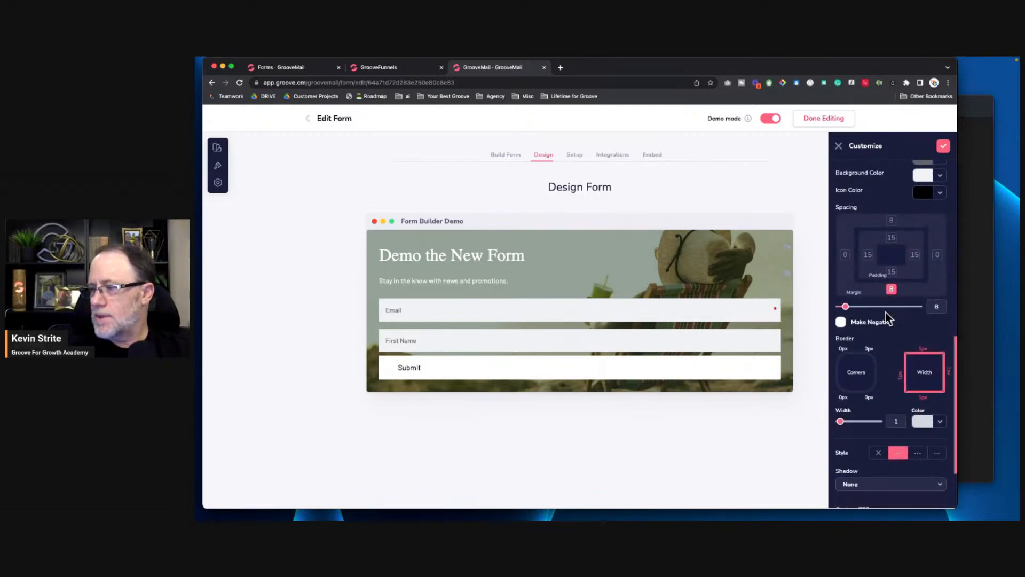
mouse_move(848, 313)
left_mouse_down()
mouse_move(878, 317)
mouse_move(845, 315)
left_mouse_up()
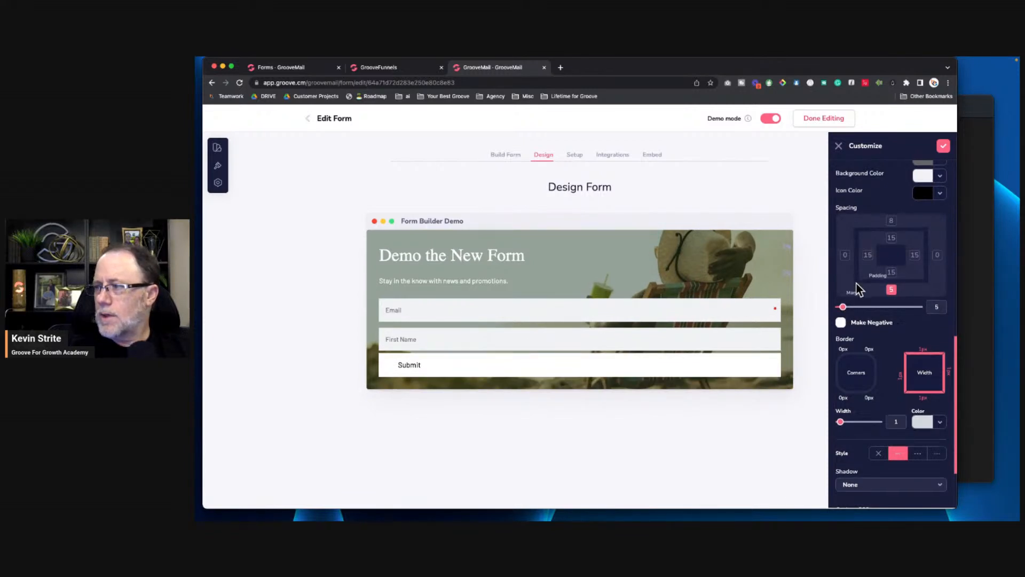
scroll(856, 285, "up", 5)
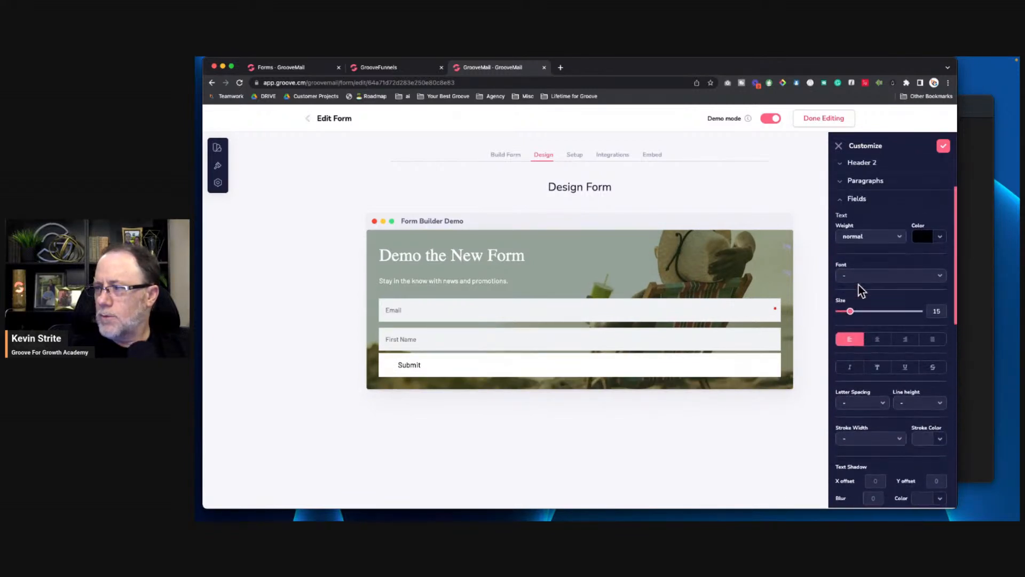
scroll(859, 288, "up", 2)
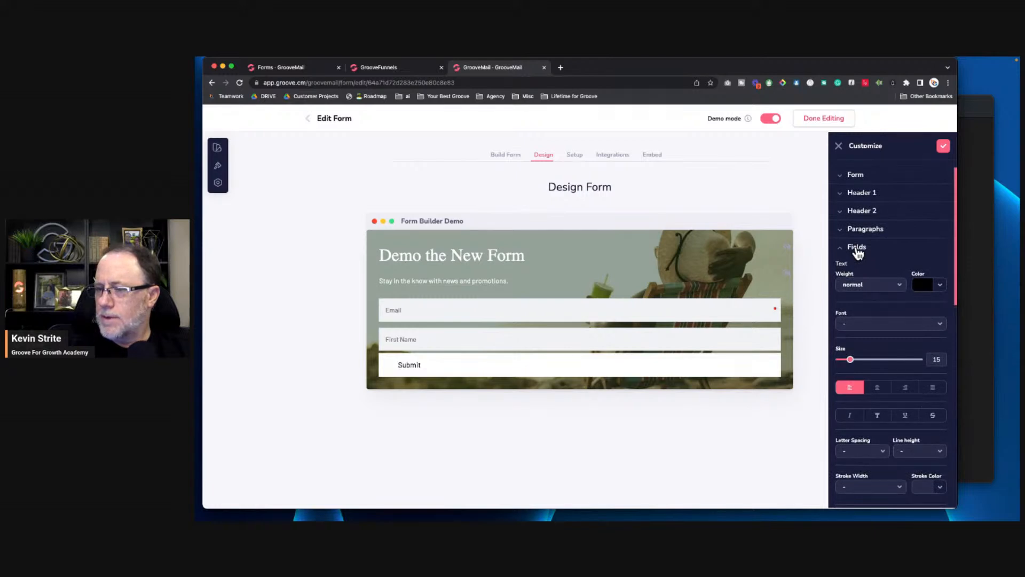
Step: Set the Submit button's top margin to 30 and finish editing the form
left_click(857, 248)
left_click(859, 286)
scroll(869, 330, "down", 3)
scroll(870, 329, "down", 5)
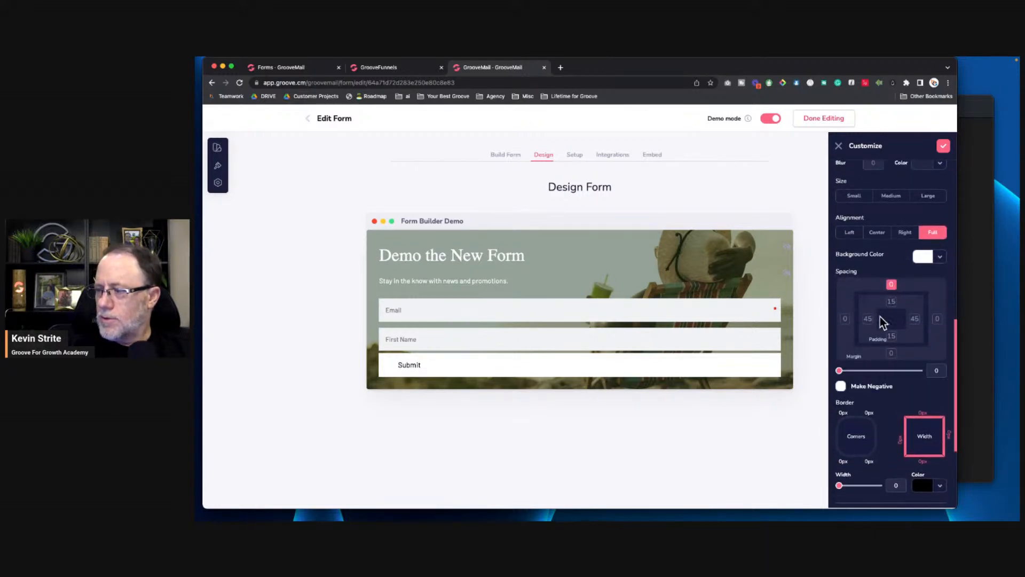
left_click_drag(845, 370, 866, 381)
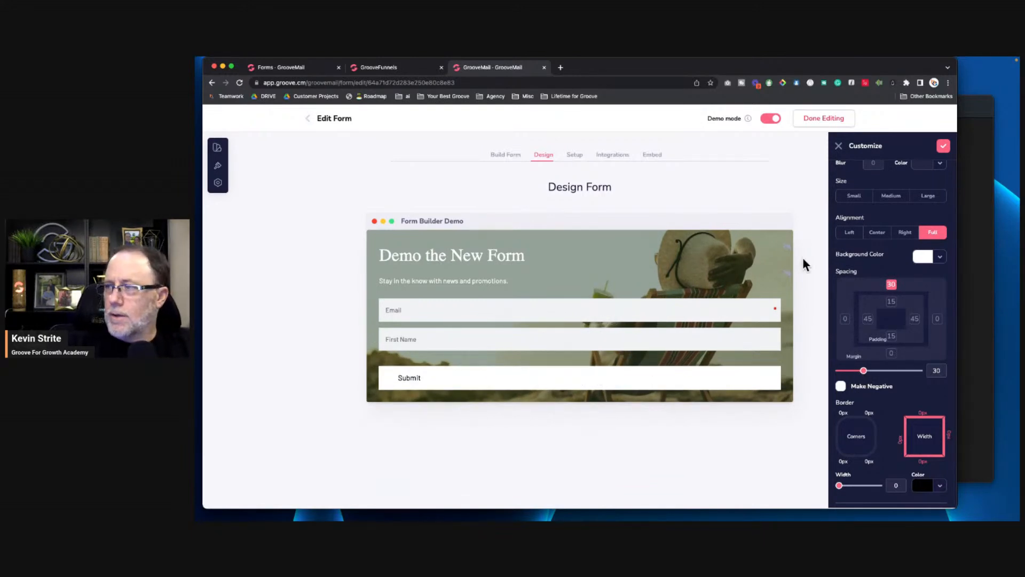
left_click(823, 119)
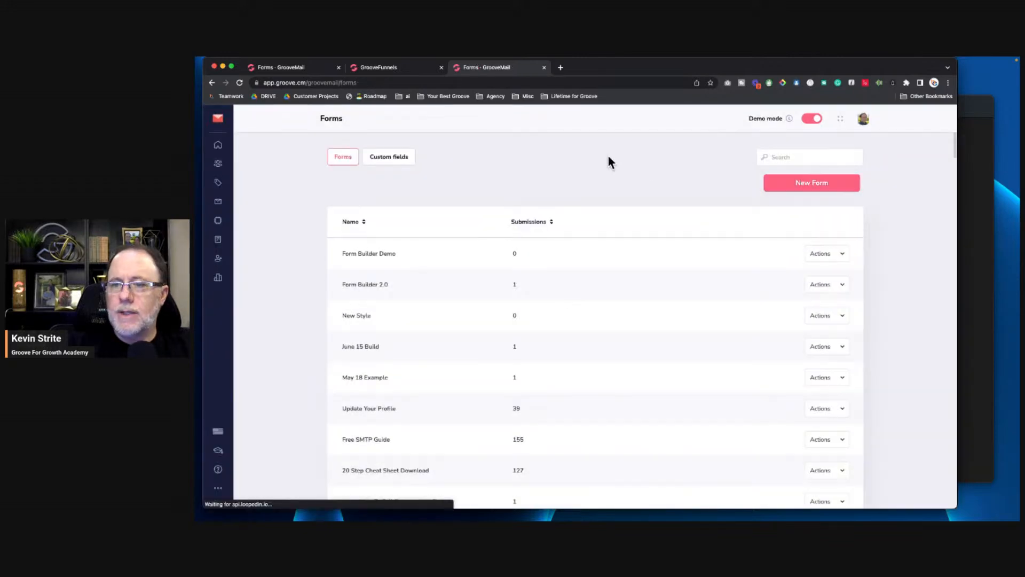
Step: Save the landing page in GroovePages and reopen the Get Your Free Stuff site in the page builder
left_click(391, 67)
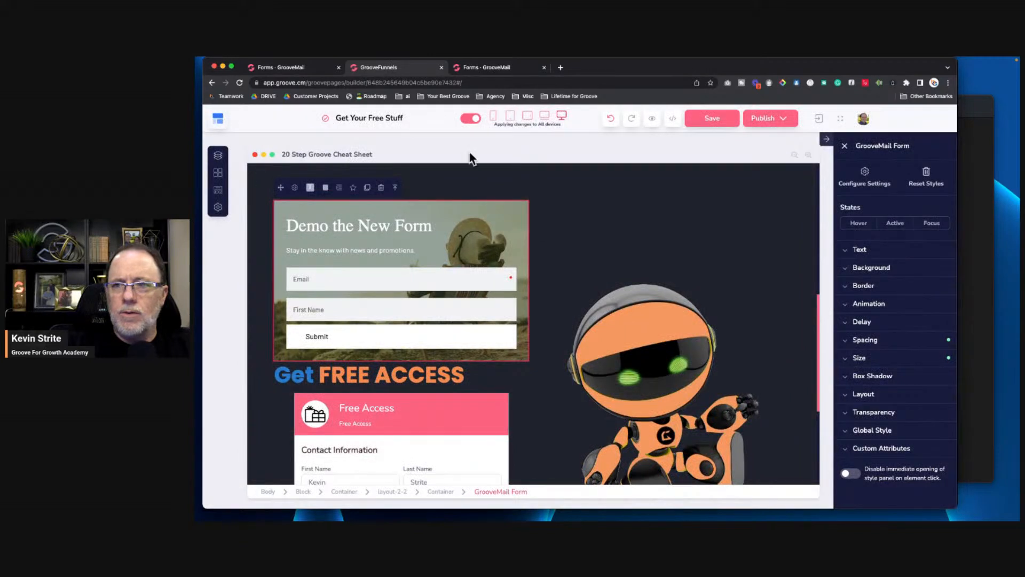
left_click(707, 124)
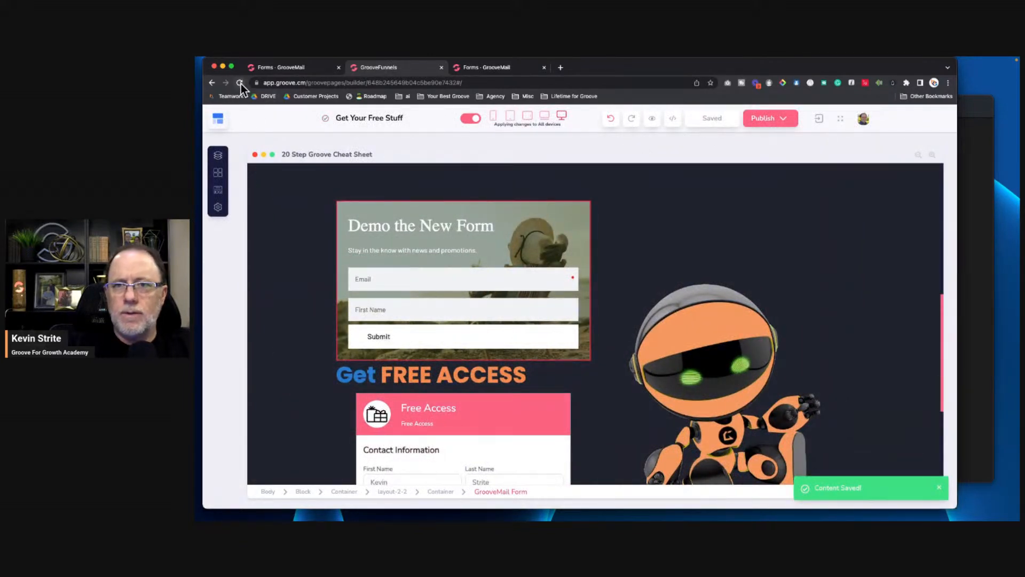
left_click(819, 119)
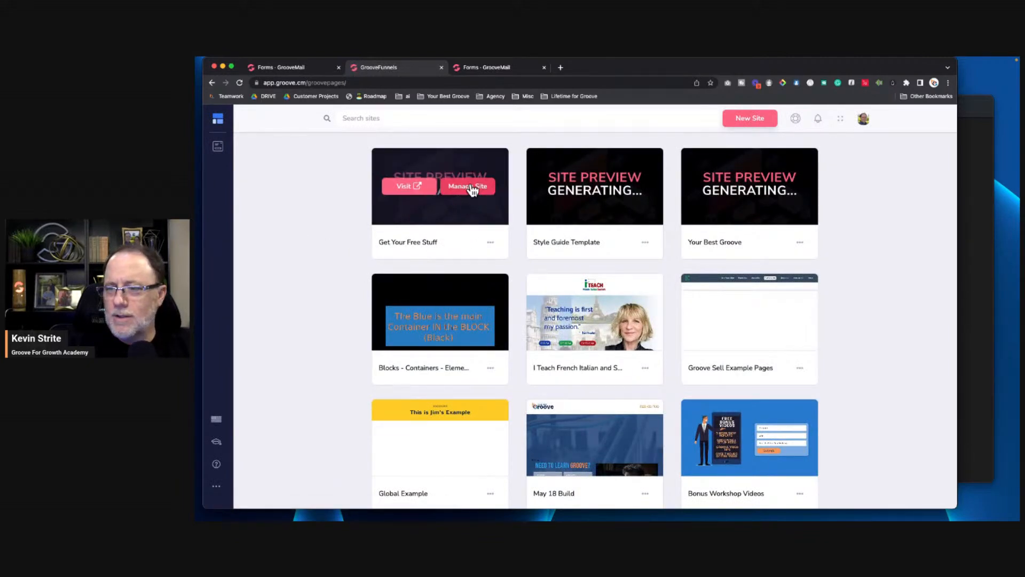
left_click(467, 187)
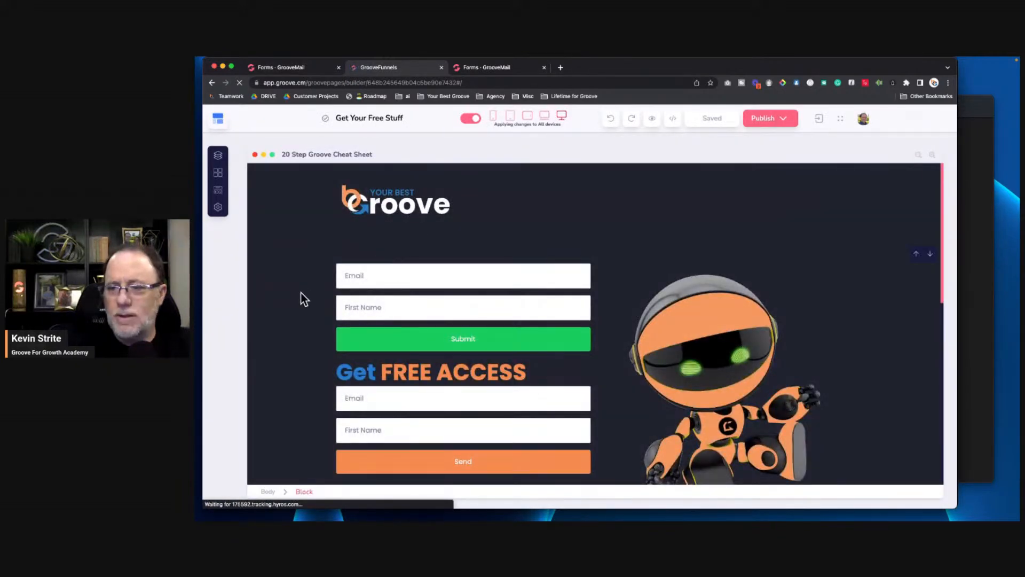
scroll(300, 293, "down", 10)
scroll(300, 292, "down", 1)
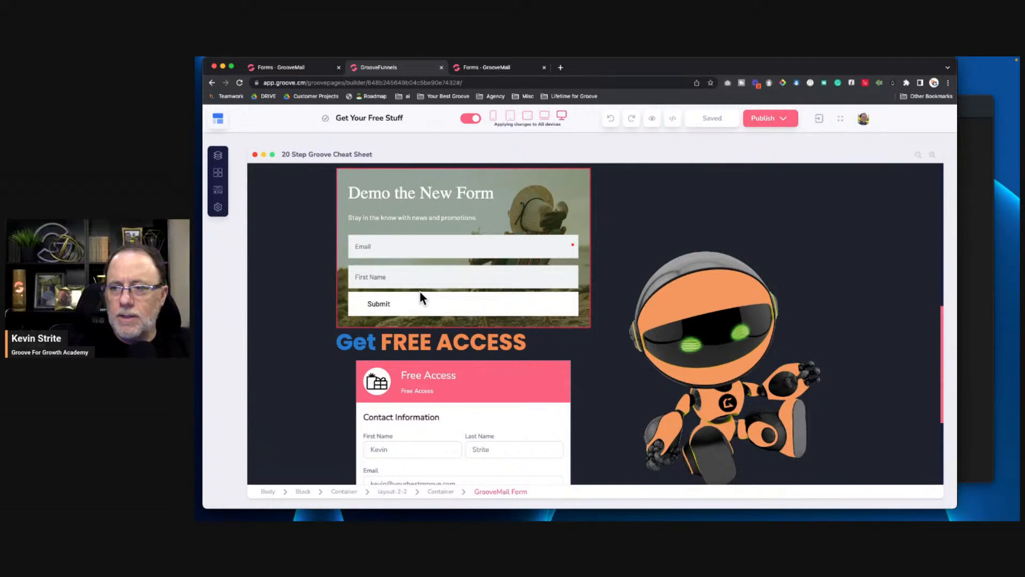
Step: Open the Form Builder Demo form for editing in GrooveMail from the page's form element settings
left_click(438, 259)
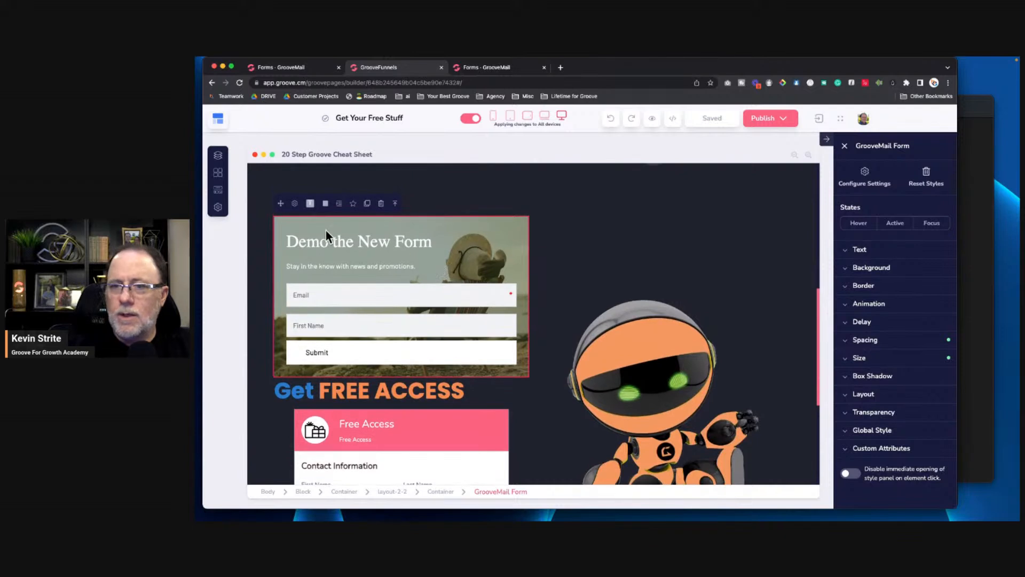
left_click(295, 204)
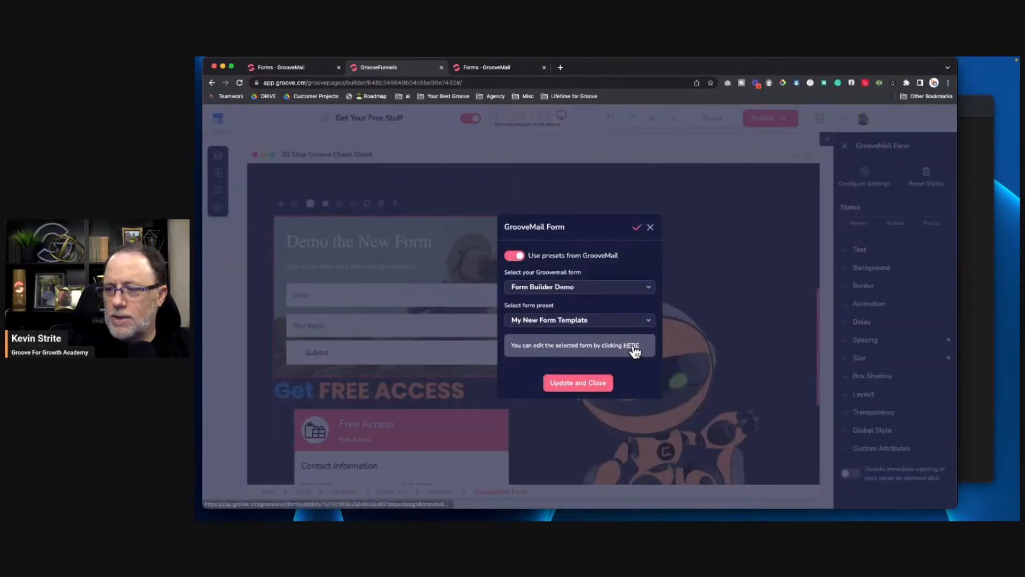
left_click(633, 346)
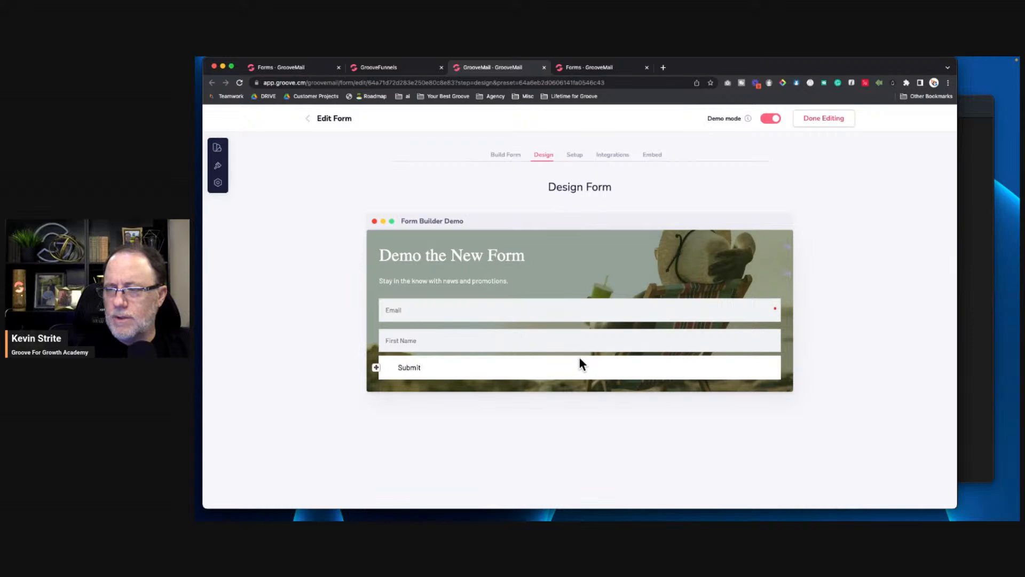
Step: Set the Submit button's top margin to 84 in the form's customization
left_click(557, 369)
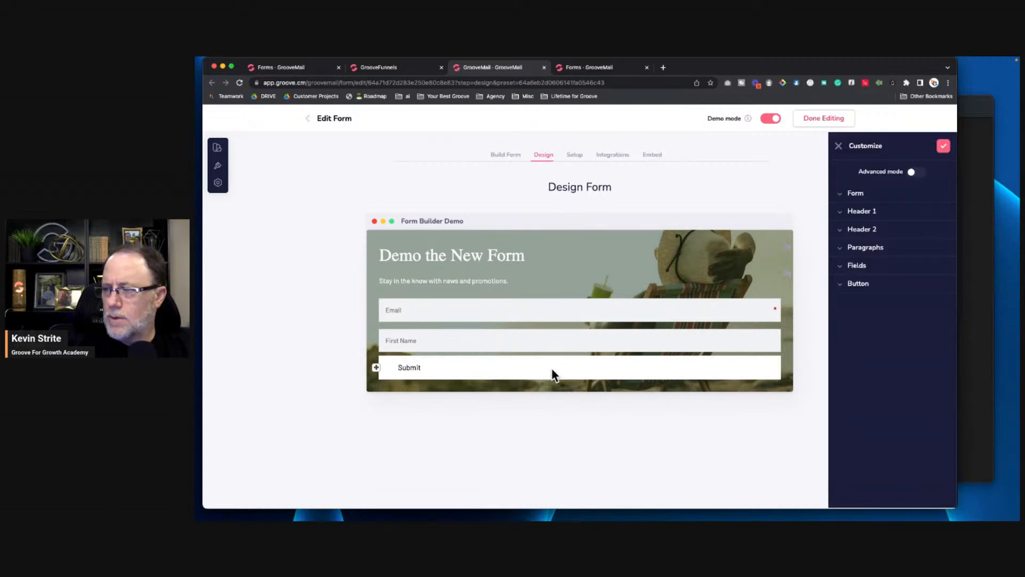
left_click(845, 288)
scroll(898, 407, "down", 7)
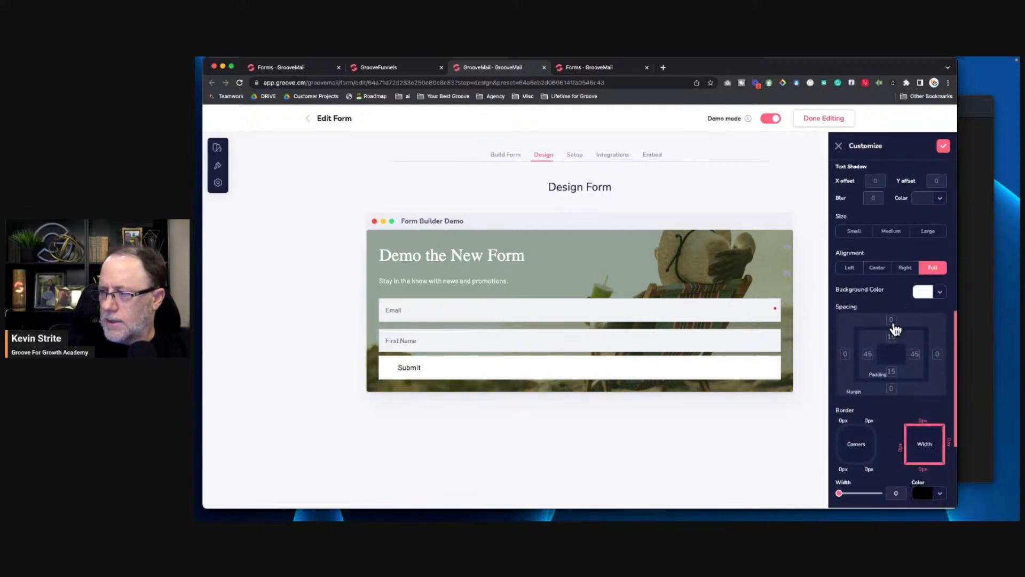
left_click(892, 319)
left_click_drag(840, 408, 908, 409)
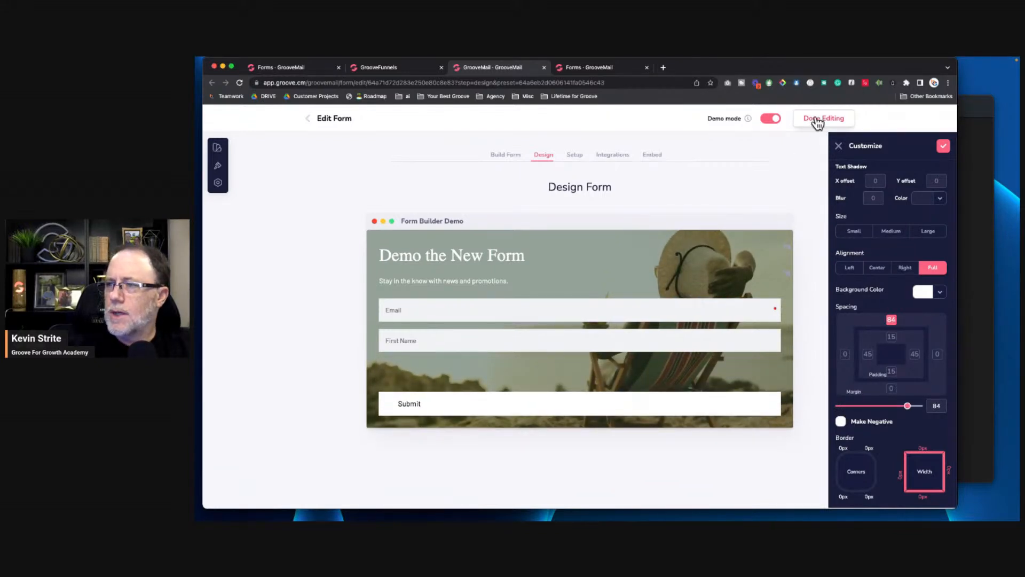
Step: Go through the form's Setup and Integrations stages to the Embed stage
left_click(575, 156)
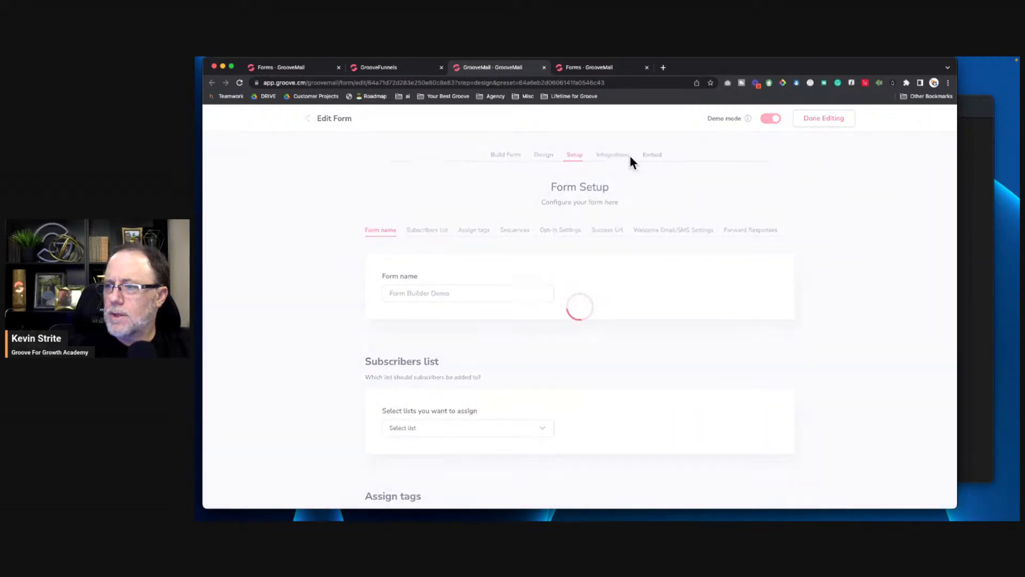
left_click(613, 153)
left_click(652, 158)
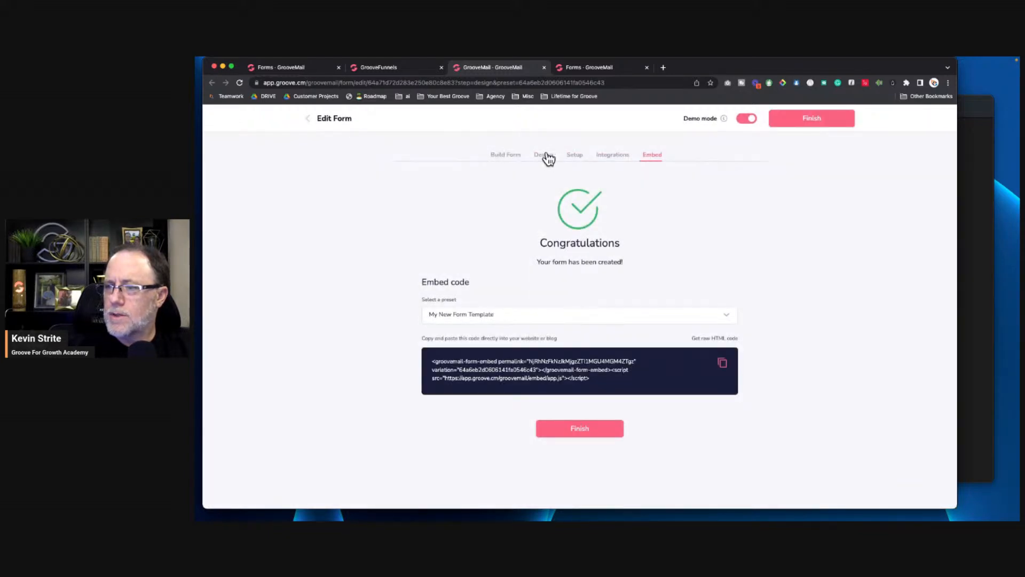
Step: Return to the form's Design stage, increase the Submit button's top margin, and finish editing the form
left_click(546, 155)
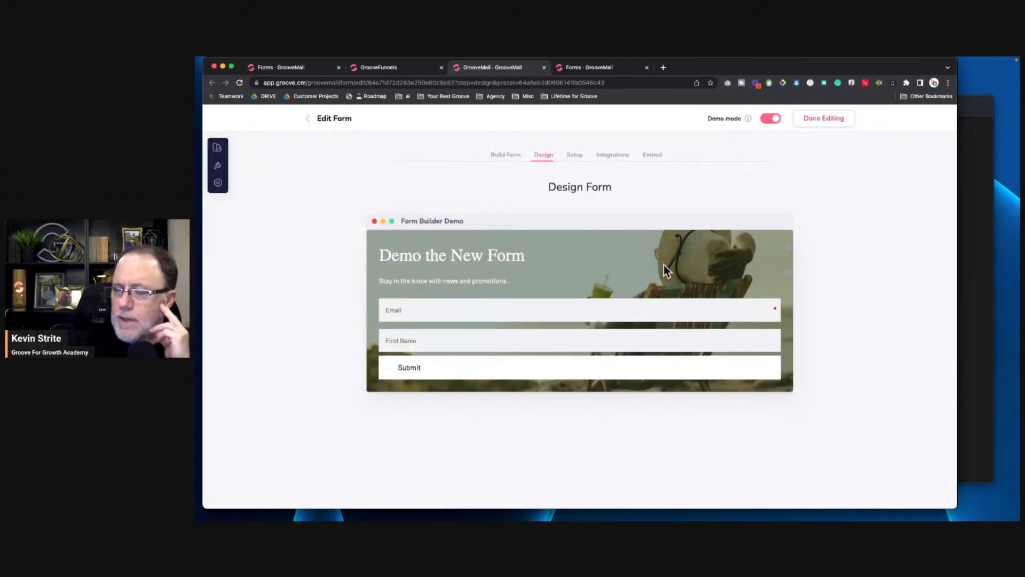
left_click(678, 358)
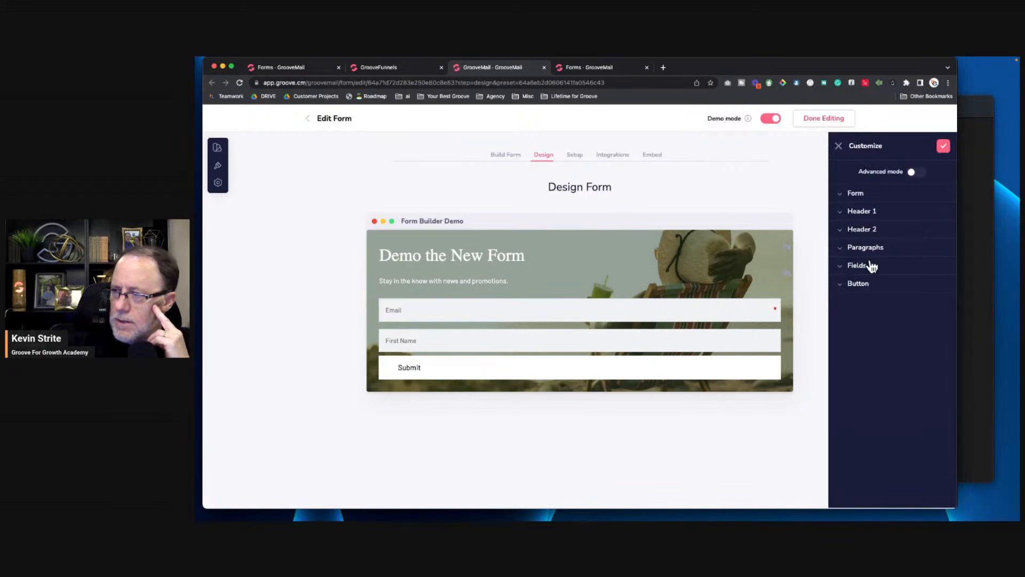
left_click(855, 283)
scroll(889, 367, "down", 10)
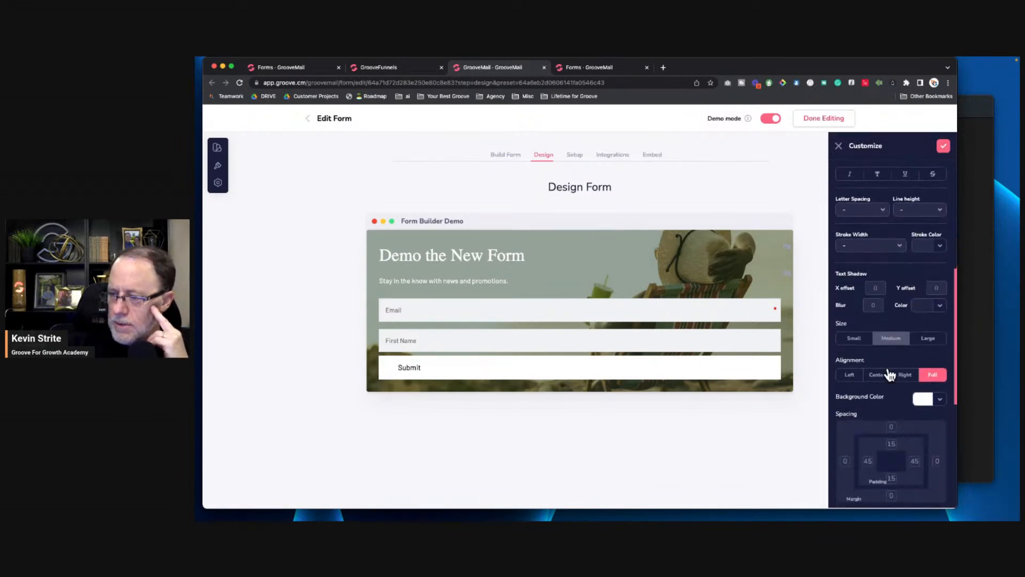
left_click(892, 329)
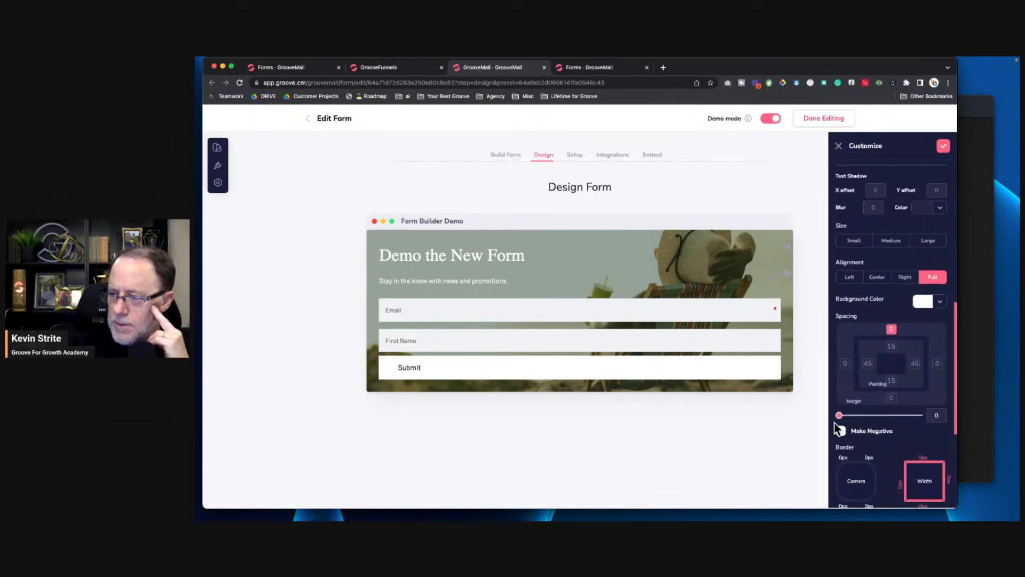
left_click_drag(839, 415, 877, 419)
left_click(824, 119)
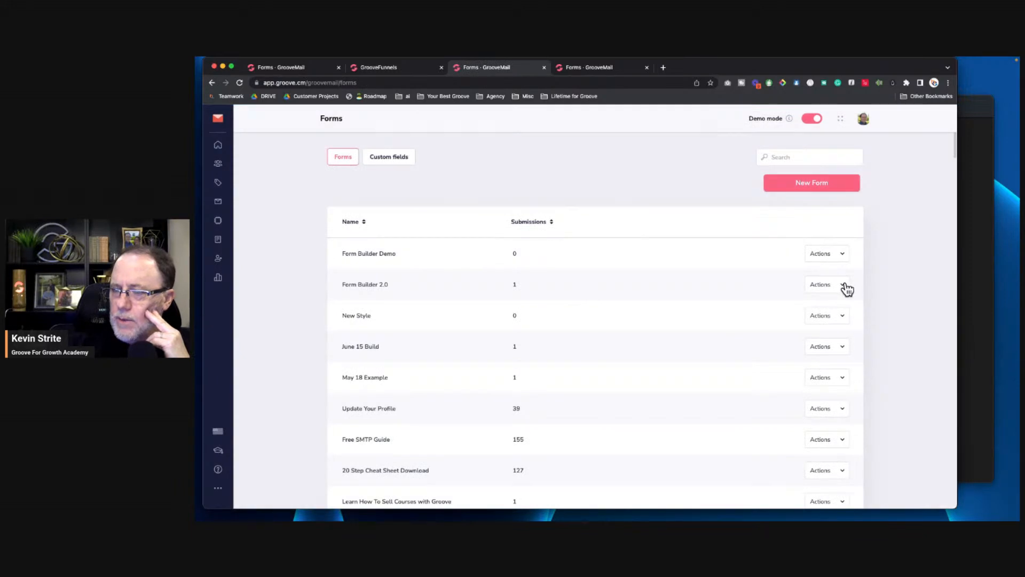
left_click(842, 285)
left_click(819, 321)
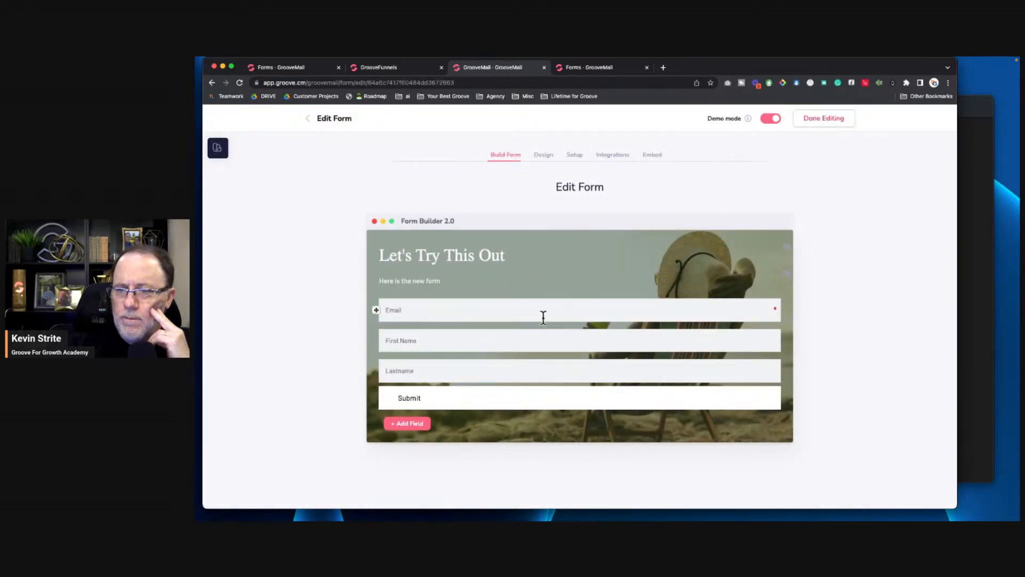
left_click(309, 118)
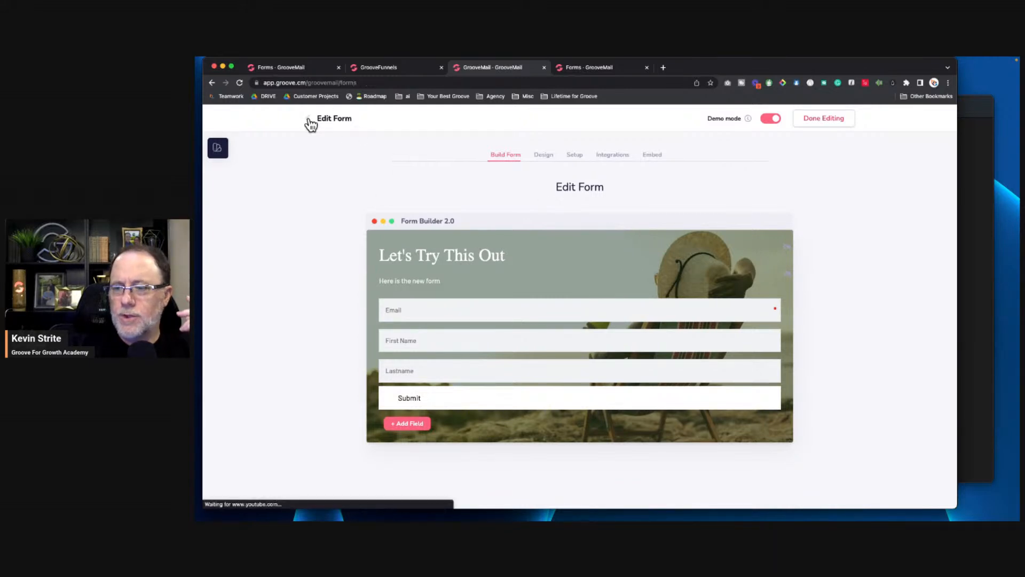
Step: Open the Form Builder Demo form's design, set its layout type to Custom, and show the row and column outlines
left_click(843, 254)
left_click(819, 294)
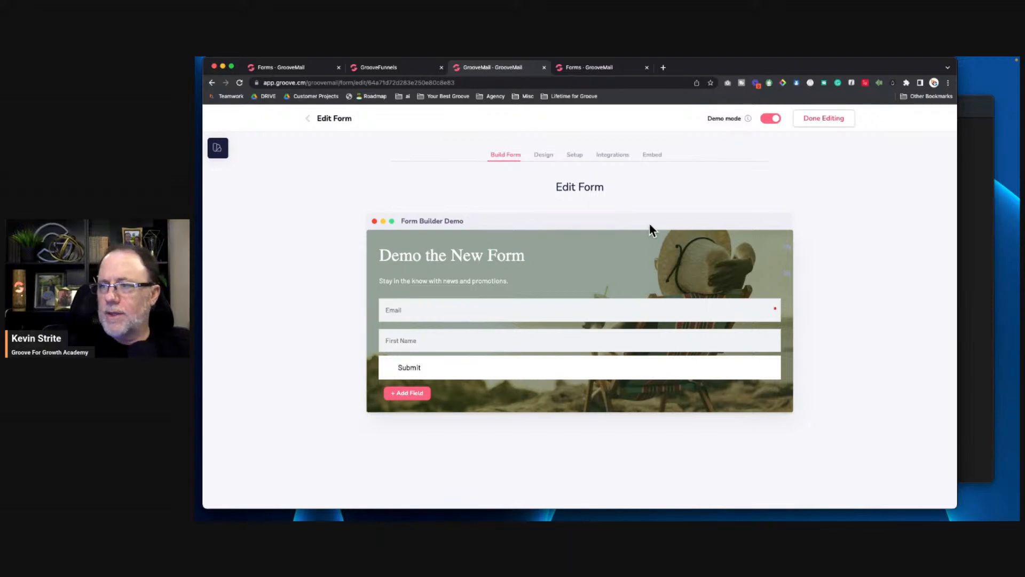
left_click(549, 155)
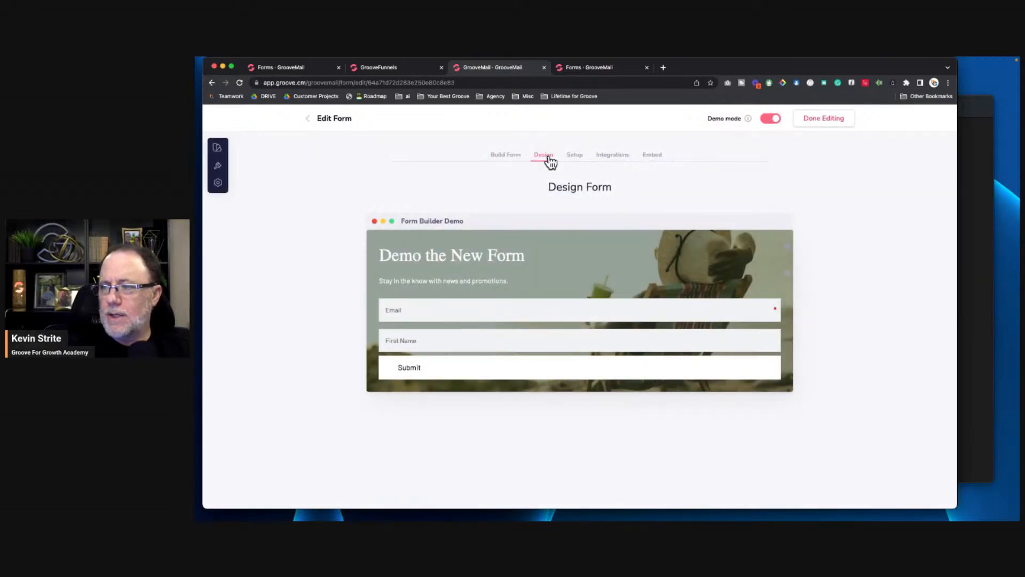
left_click(220, 182)
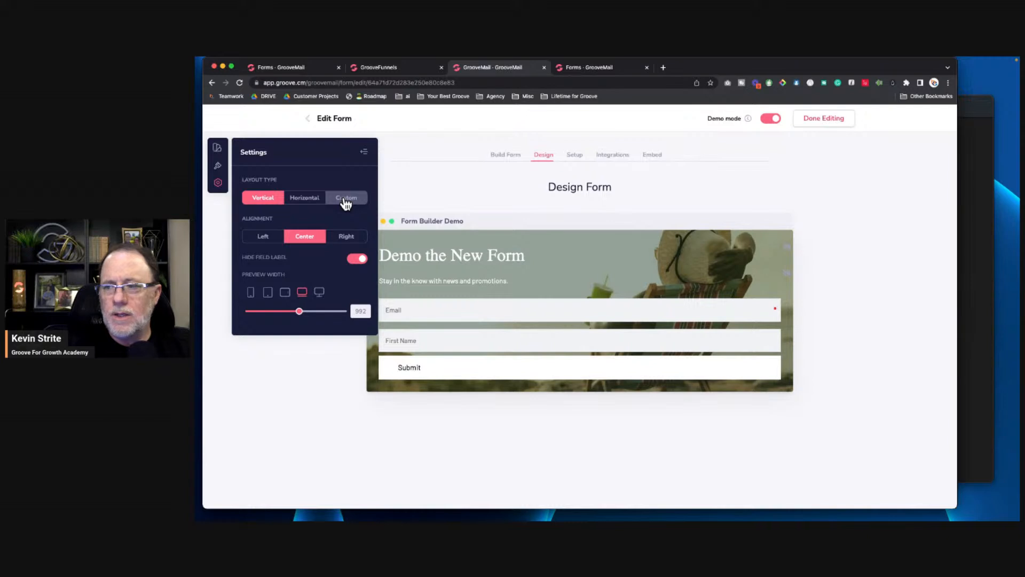
left_click(346, 200)
left_click(761, 223)
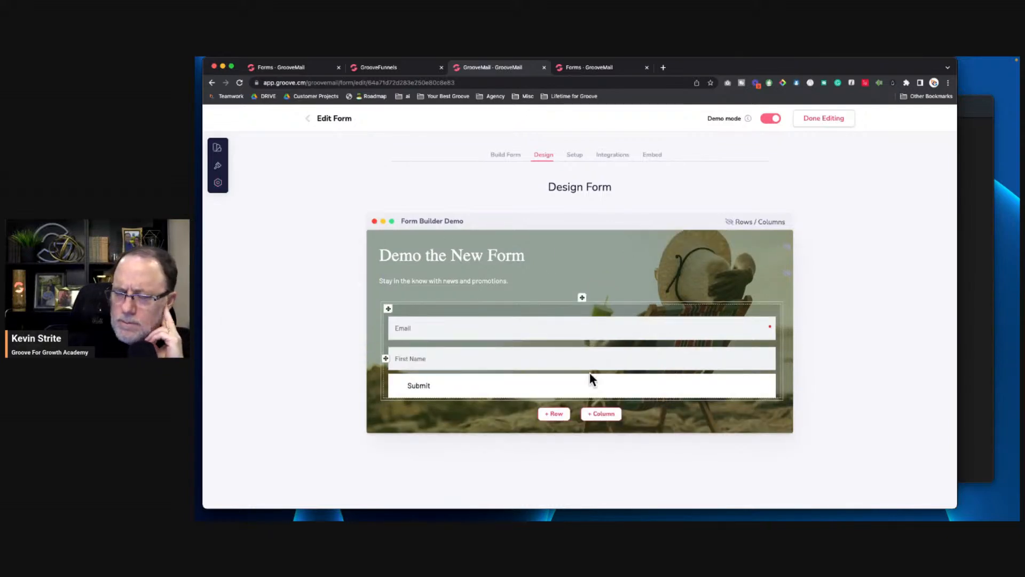
Step: Add a row beneath the form fields, move the Submit button into it, and check the layout without the outlines
left_click(553, 414)
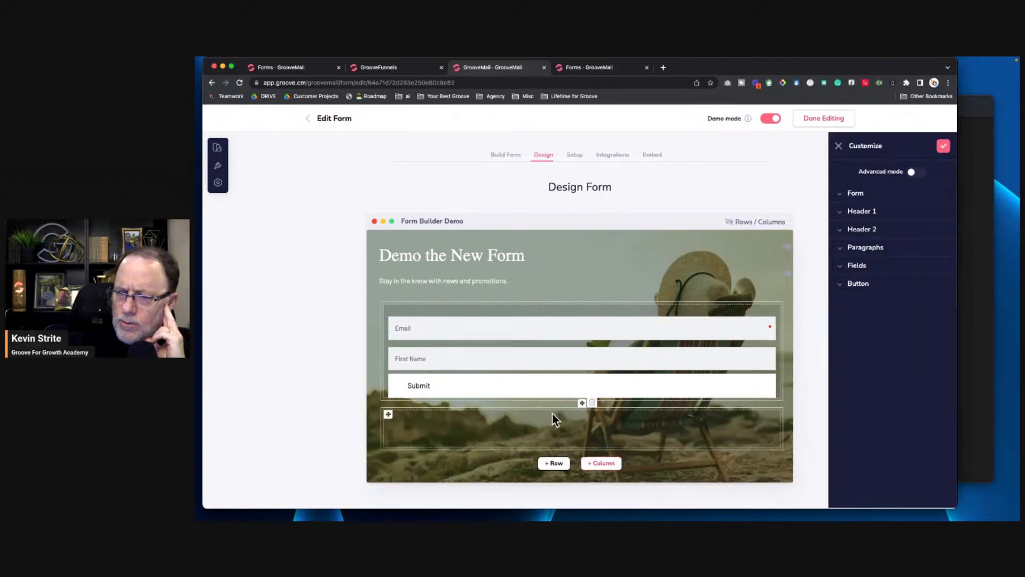
left_click_drag(386, 386, 410, 419)
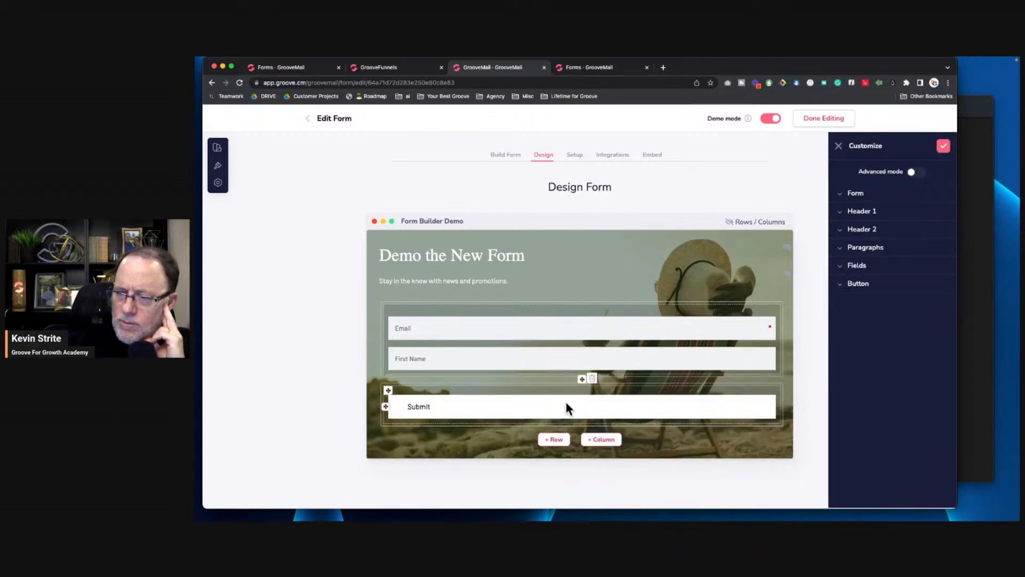
left_click(754, 223)
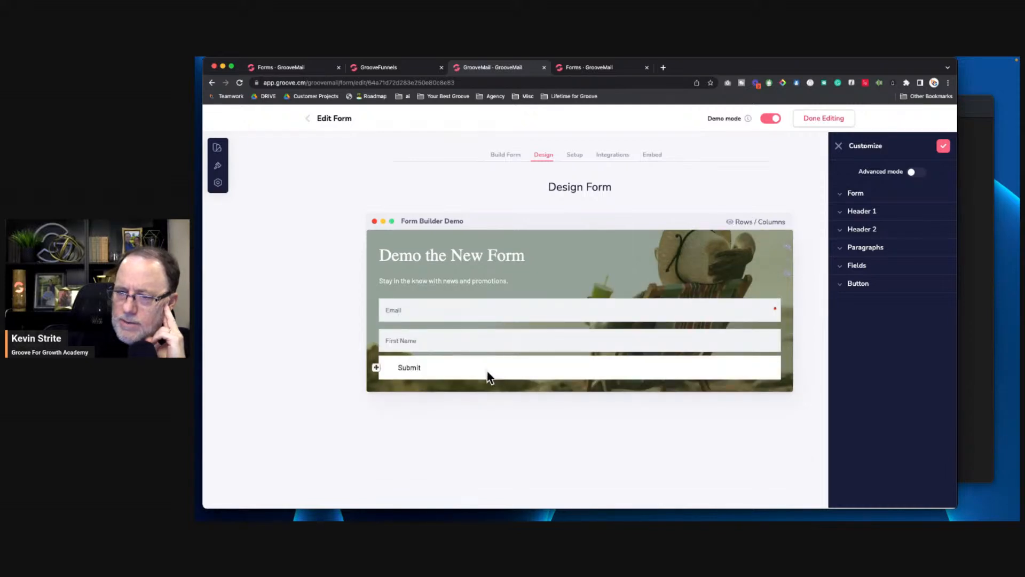
left_click(740, 225)
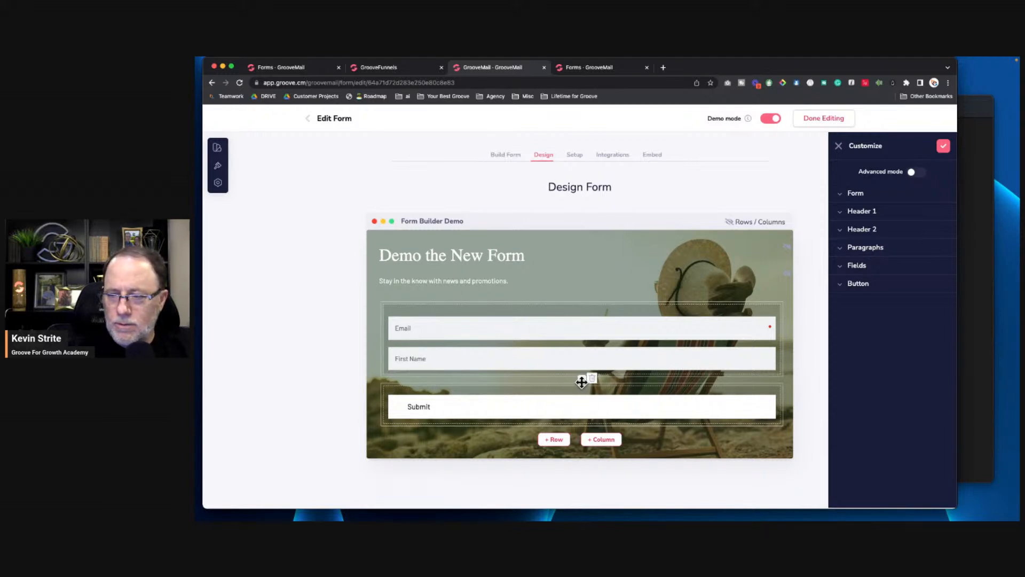
Step: Arrange First Name and Email in side-by-side columns above the Submit button's row, and hide the row and column outlines
left_click_drag(391, 393, 412, 364)
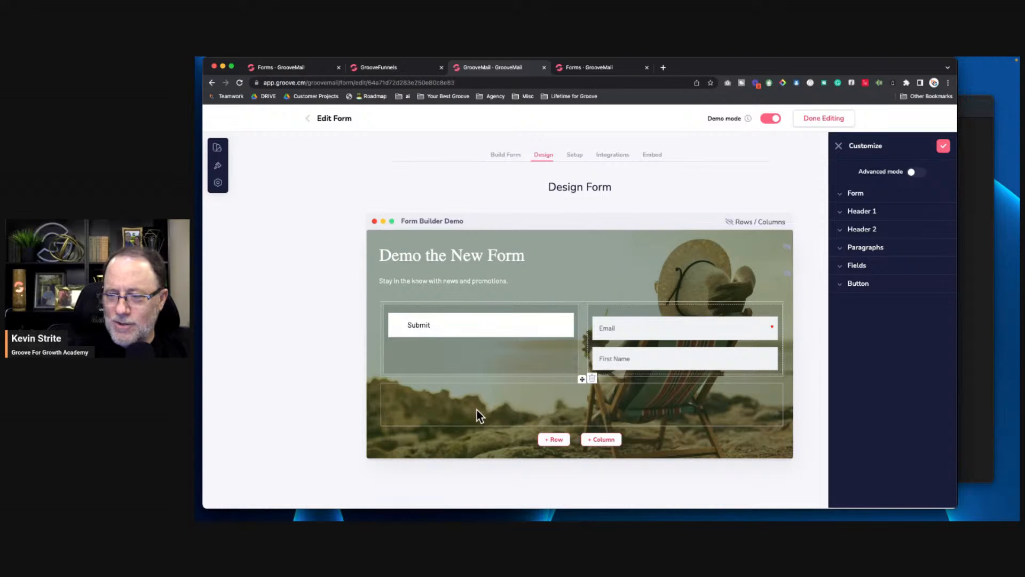
left_click(601, 439)
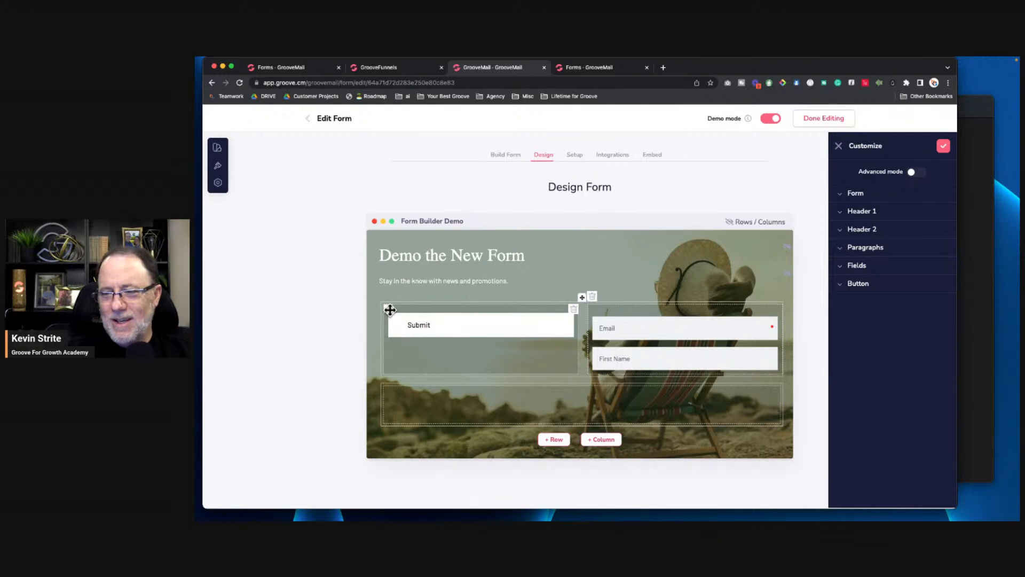
left_click_drag(387, 324, 431, 398)
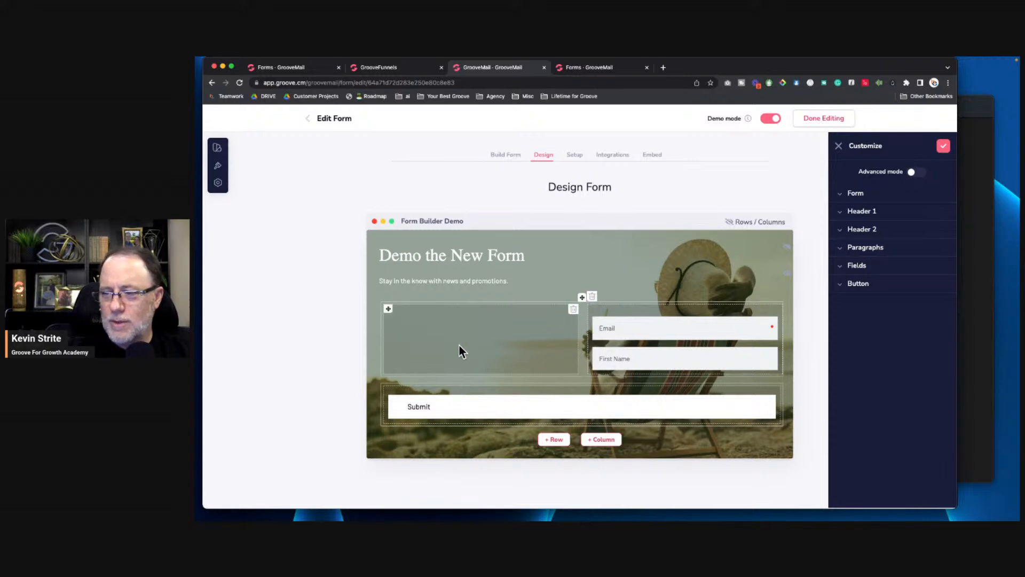
left_click_drag(592, 359, 512, 348)
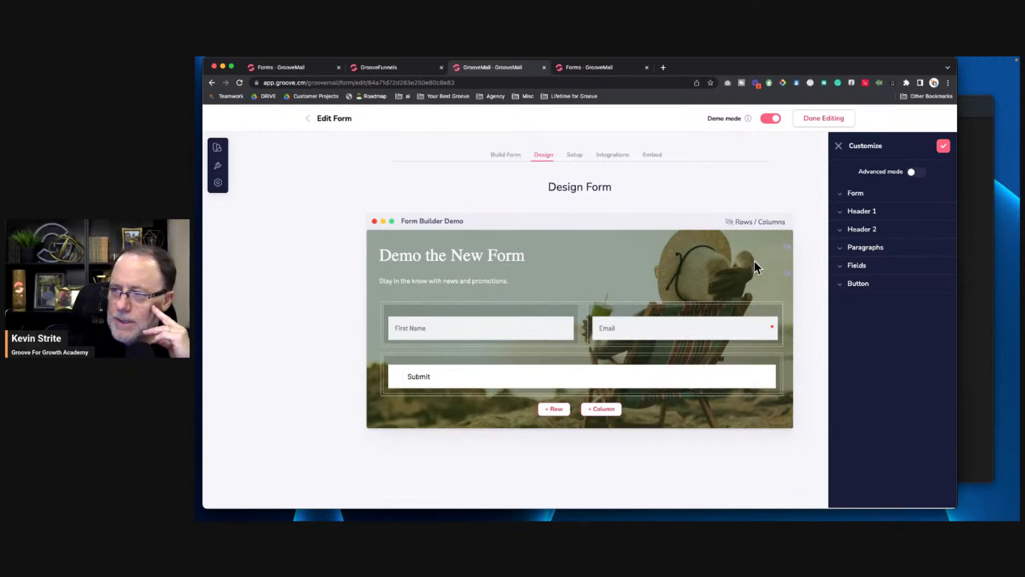
left_click(753, 227)
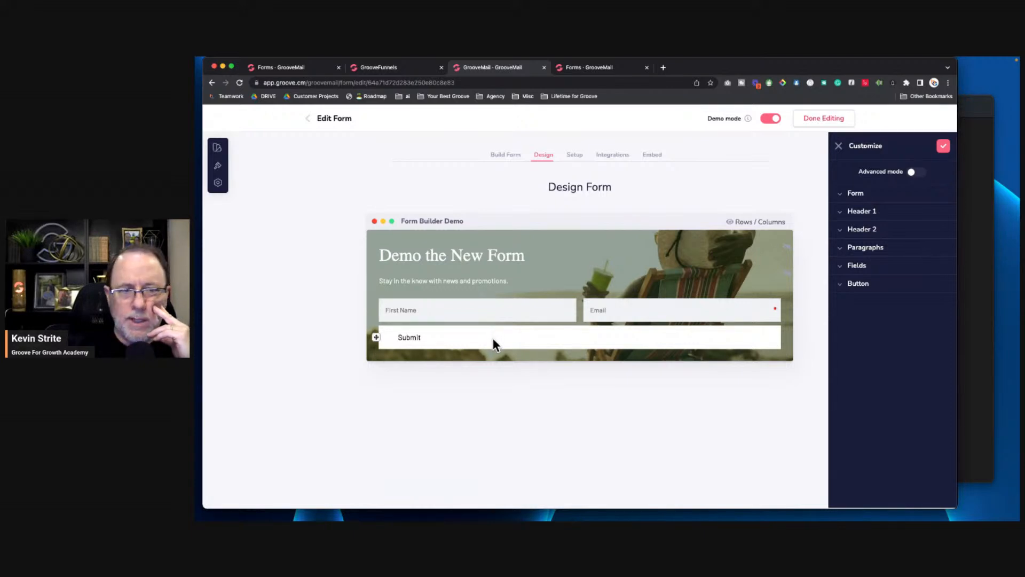
Step: Try the Submit button directly under the First Name field, and return it to its own row with outlines shown
mouse_move(376, 337)
left_mouse_down()
mouse_move(388, 323)
mouse_move(384, 286)
mouse_move(378, 337)
mouse_move(391, 345)
left_mouse_up()
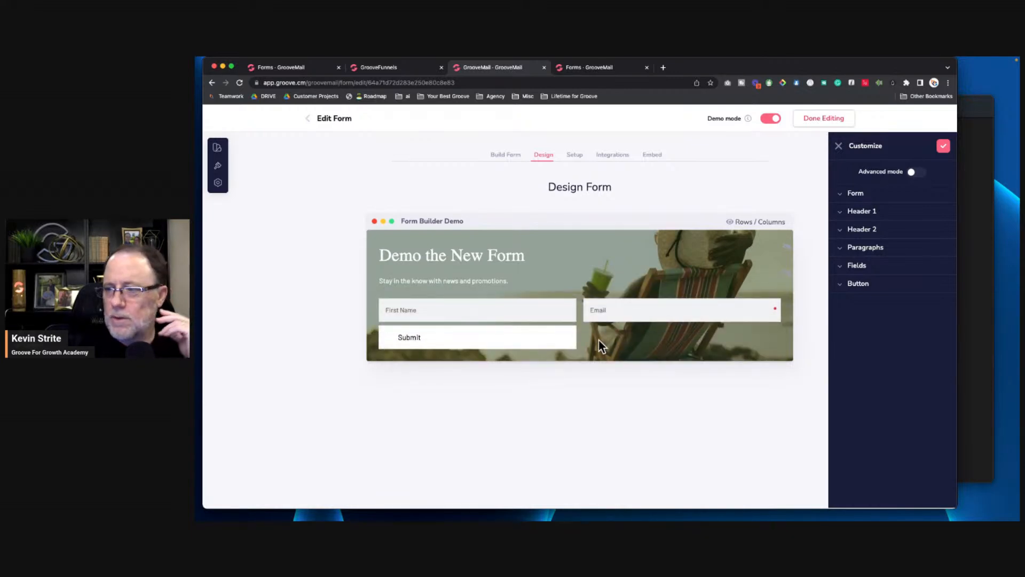
left_click(738, 222)
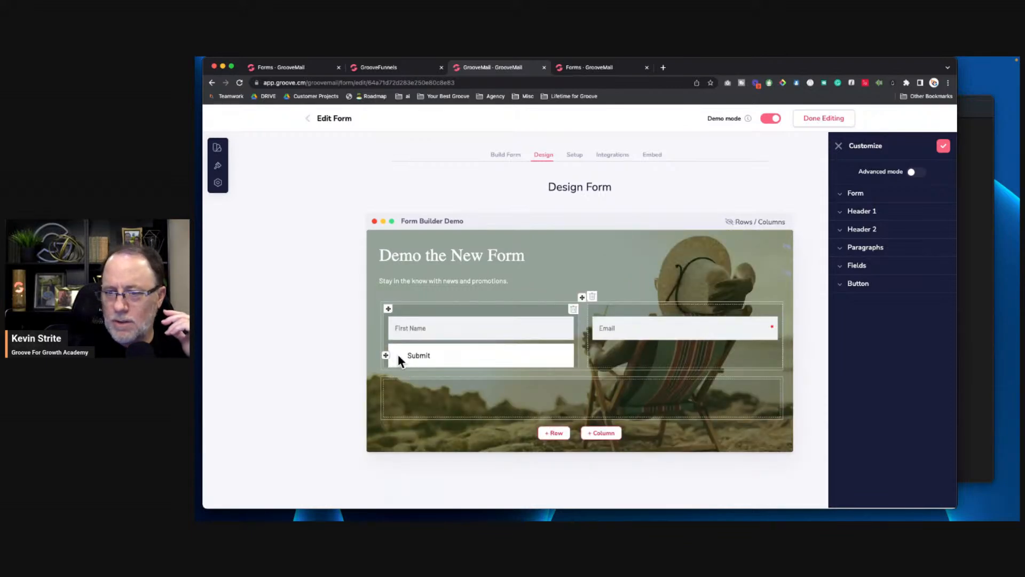
left_click_drag(386, 355, 447, 381)
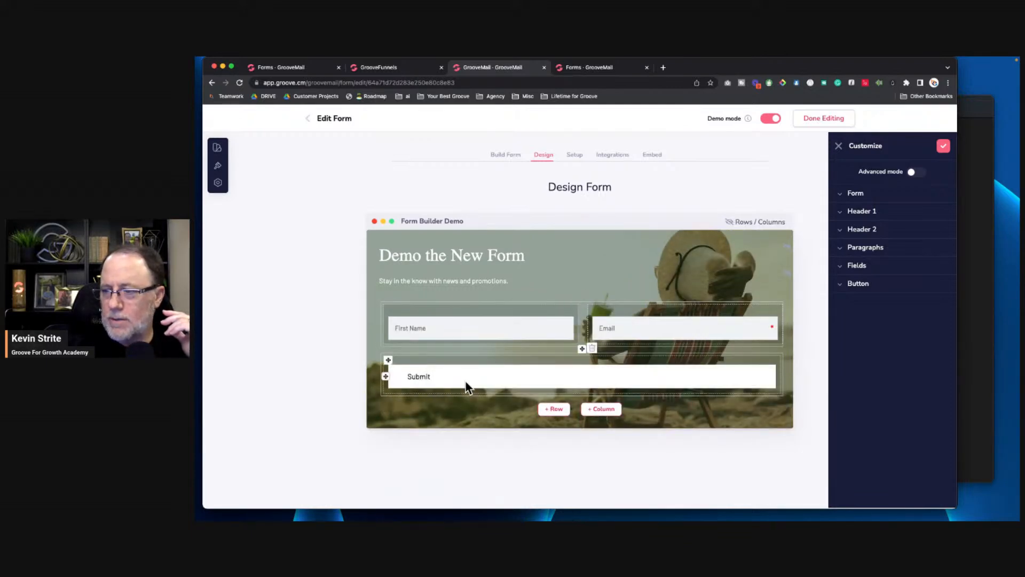
Step: Move the Submit button's row above the First Name and Email row and hide the outlines
left_click_drag(582, 351, 587, 303)
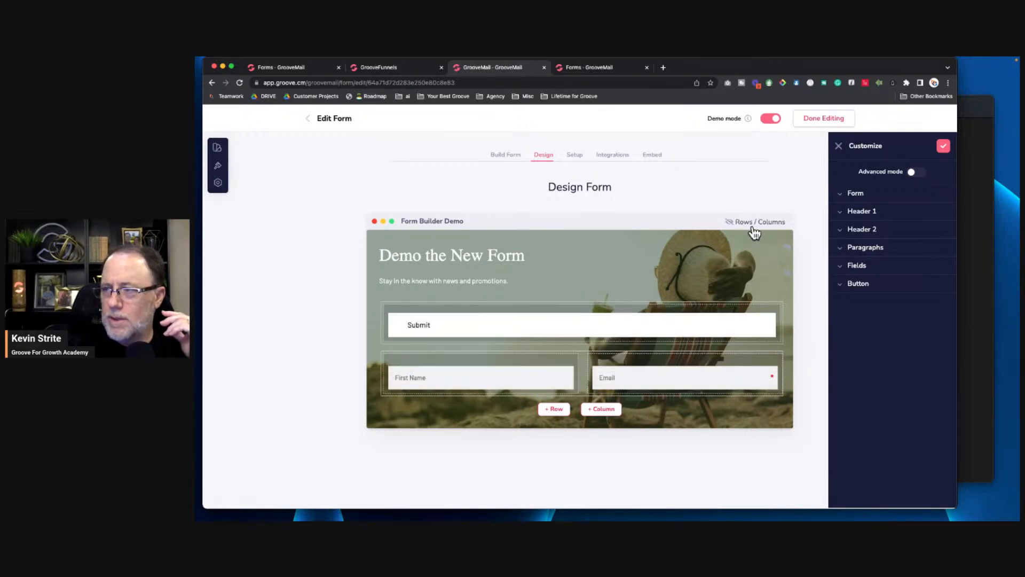
left_click(753, 223)
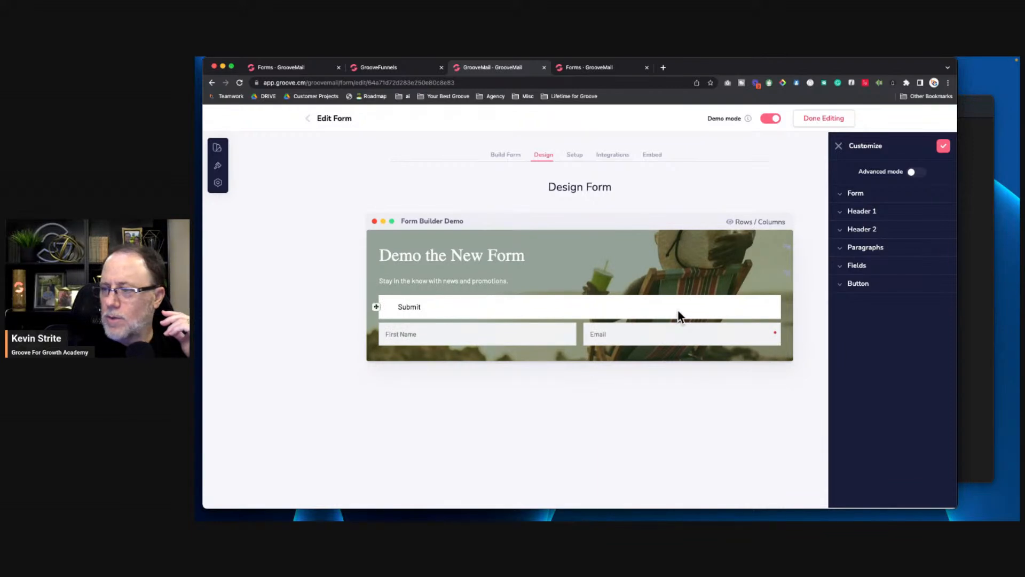
Step: Set the Submit button's bottom margin to 30 and finish editing the form
left_click(841, 284)
scroll(867, 345, "down", 5)
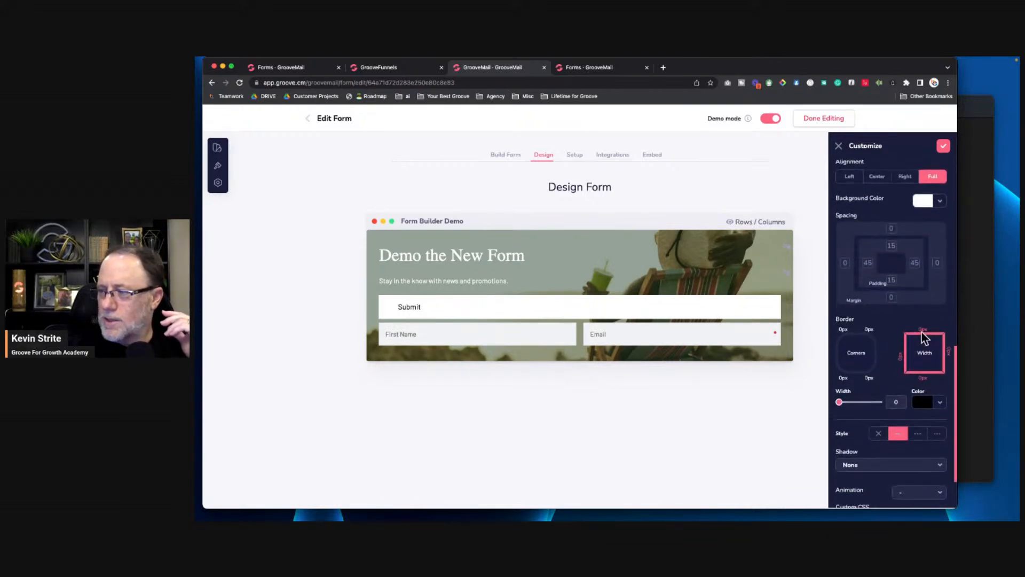
left_click(891, 283)
left_click_drag(844, 302, 865, 303)
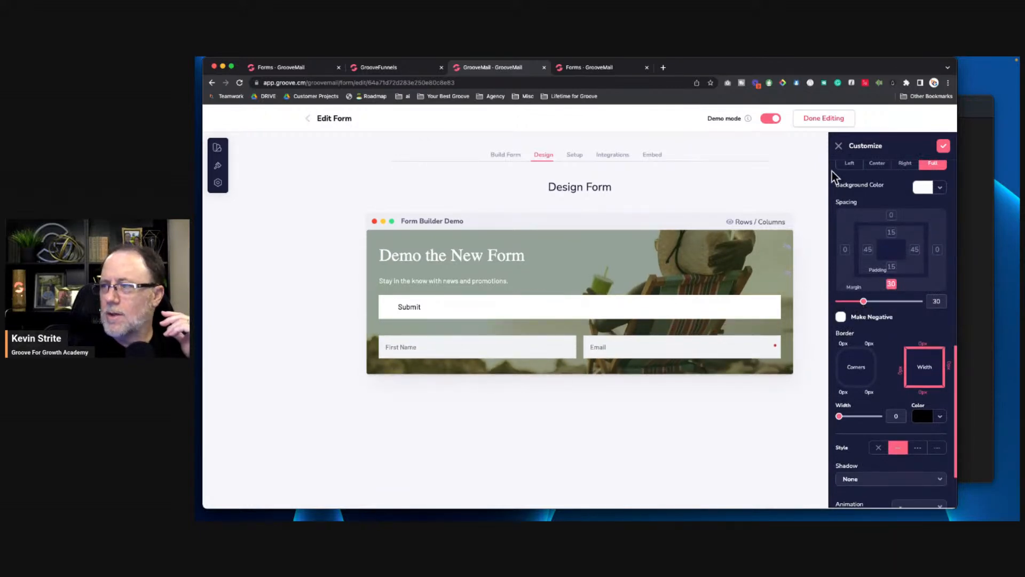
left_click(823, 119)
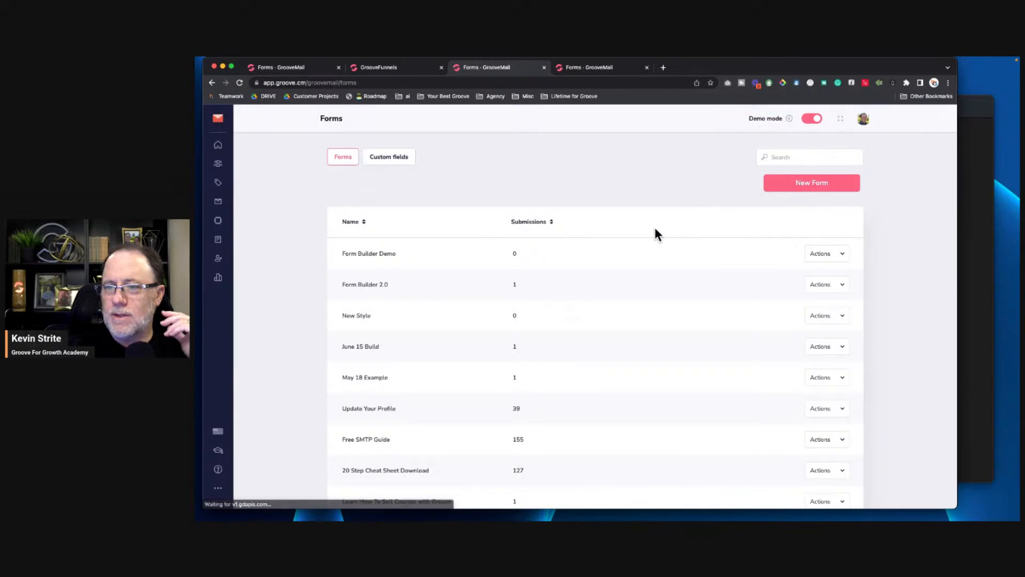
Step: Reopen the Form Builder Demo form in the editor to check its saved layout, and return to the forms list
left_click(833, 254)
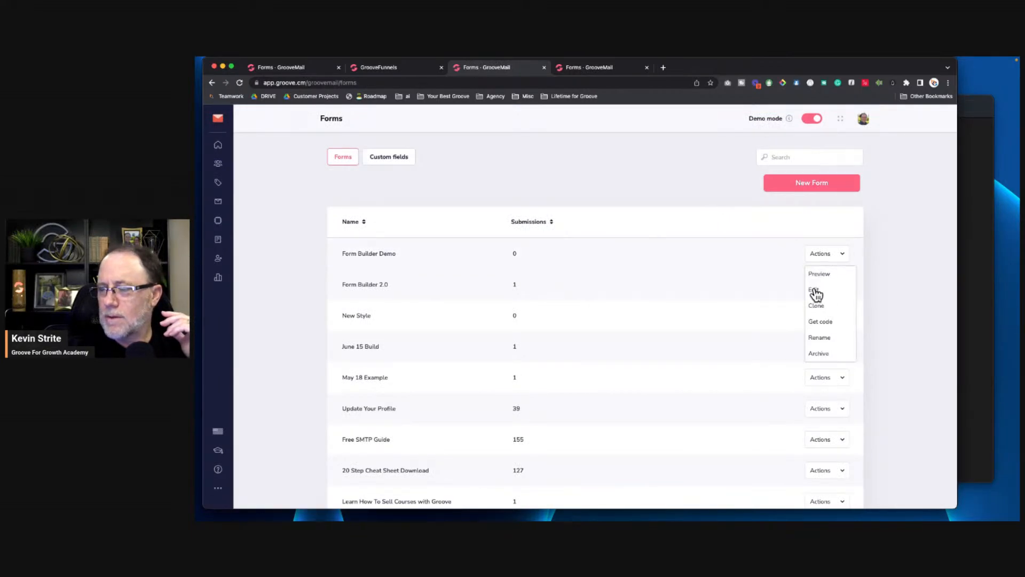
left_click(814, 290)
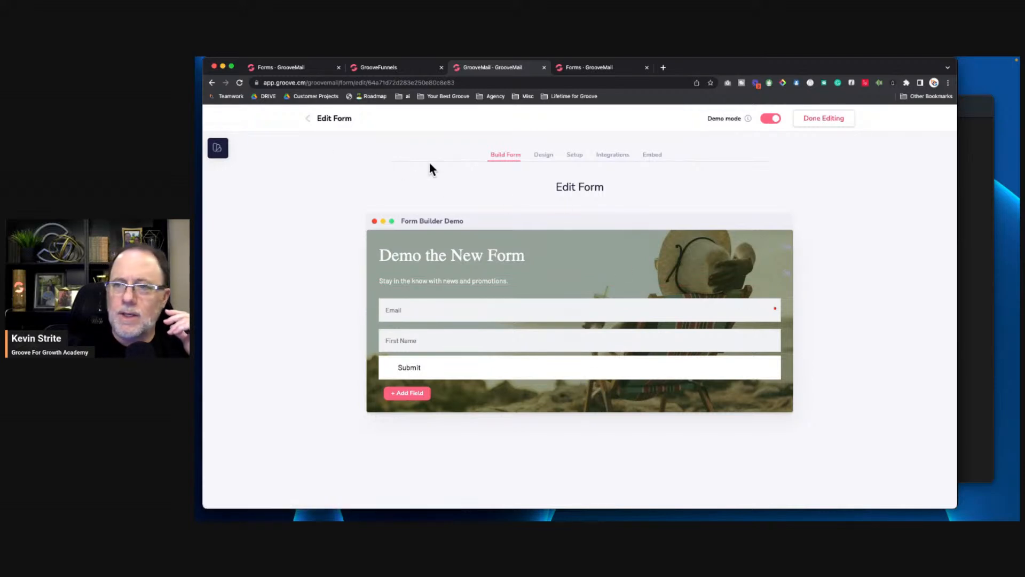
left_click(309, 121)
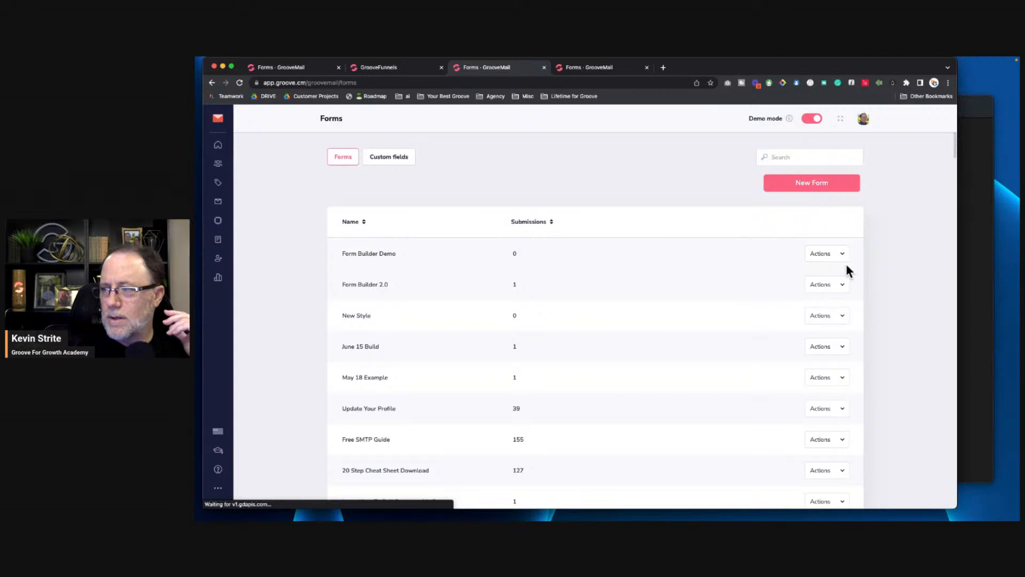
left_click(844, 263)
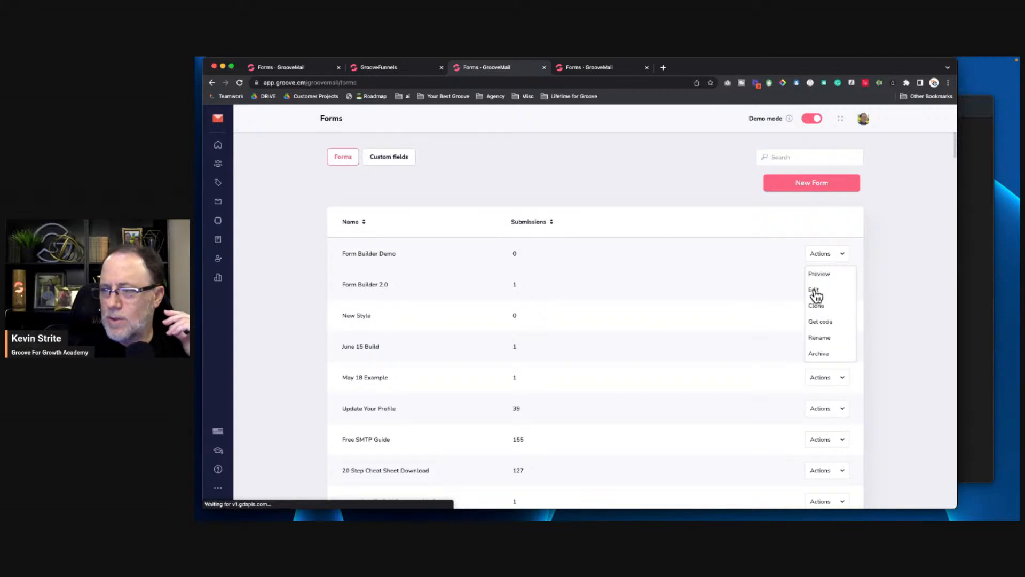
left_click(816, 294)
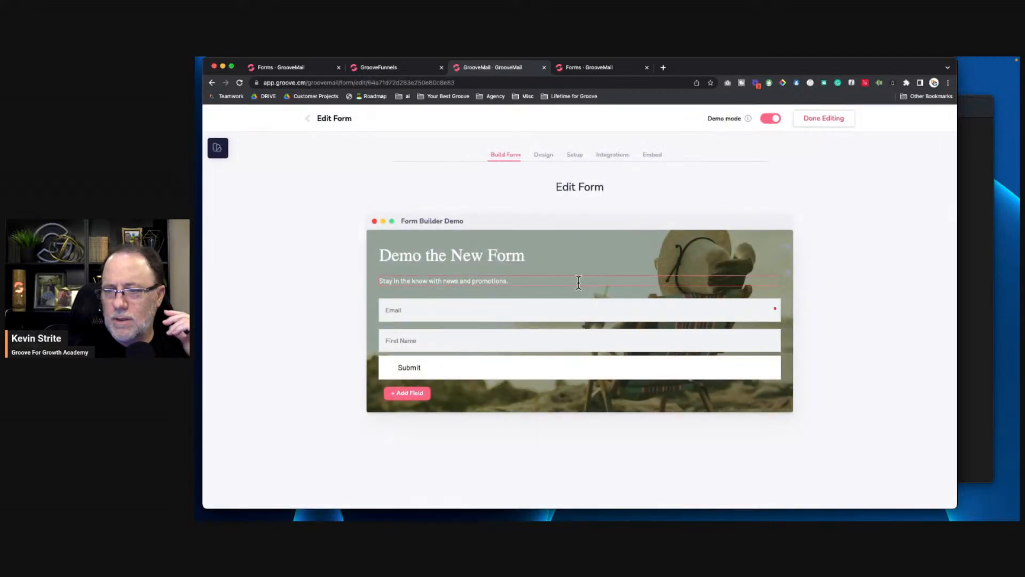
left_click(309, 119)
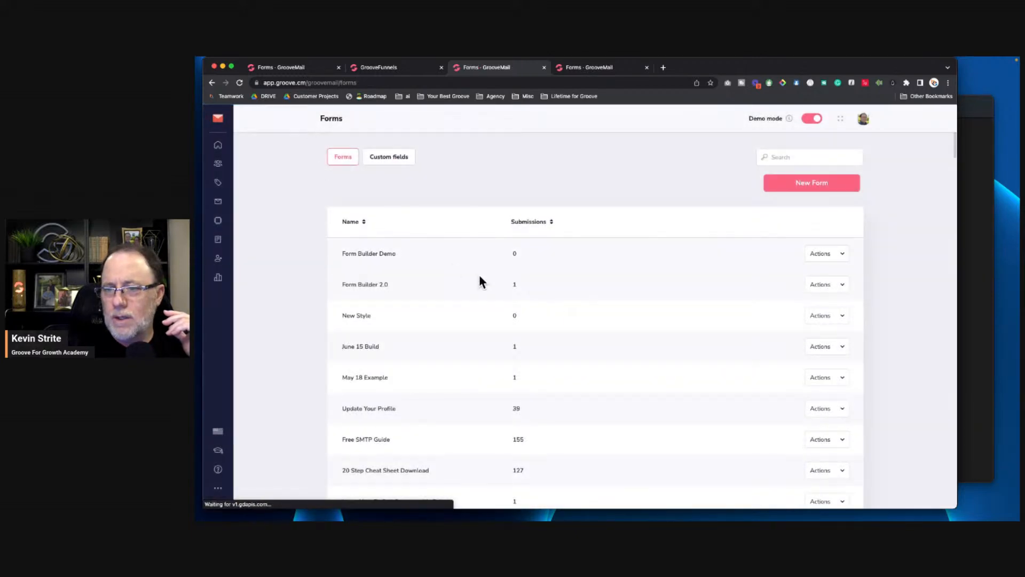
Step: Open the Form Builder 2.0 form in the editor to check its fields, and return to the forms list
left_click(839, 286)
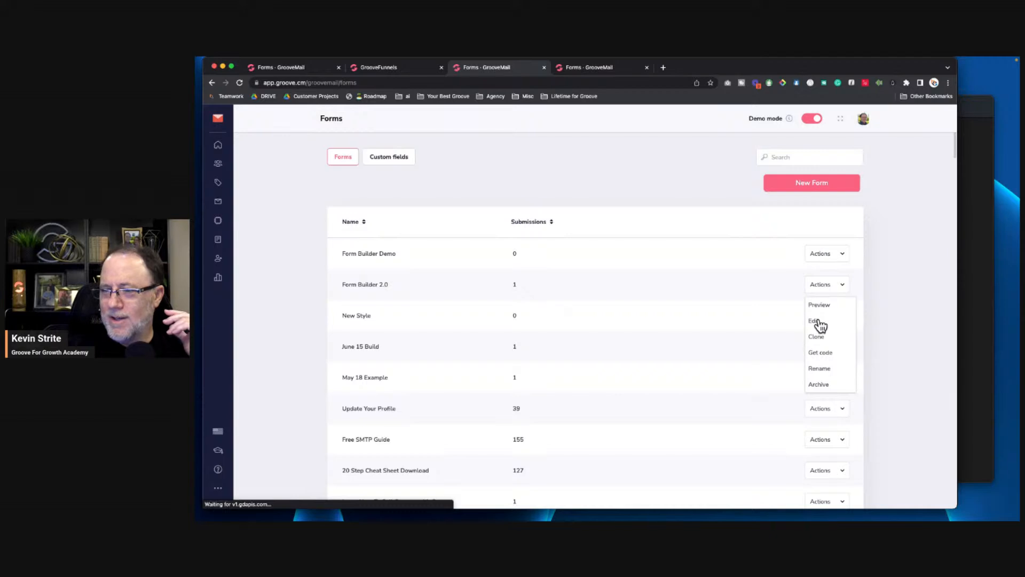
left_click(819, 318)
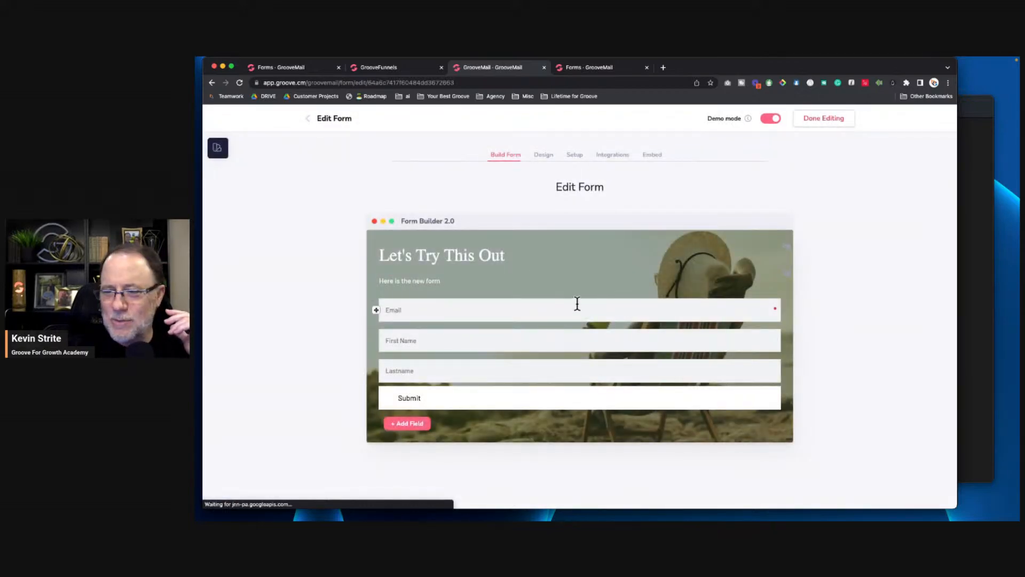
left_click(309, 119)
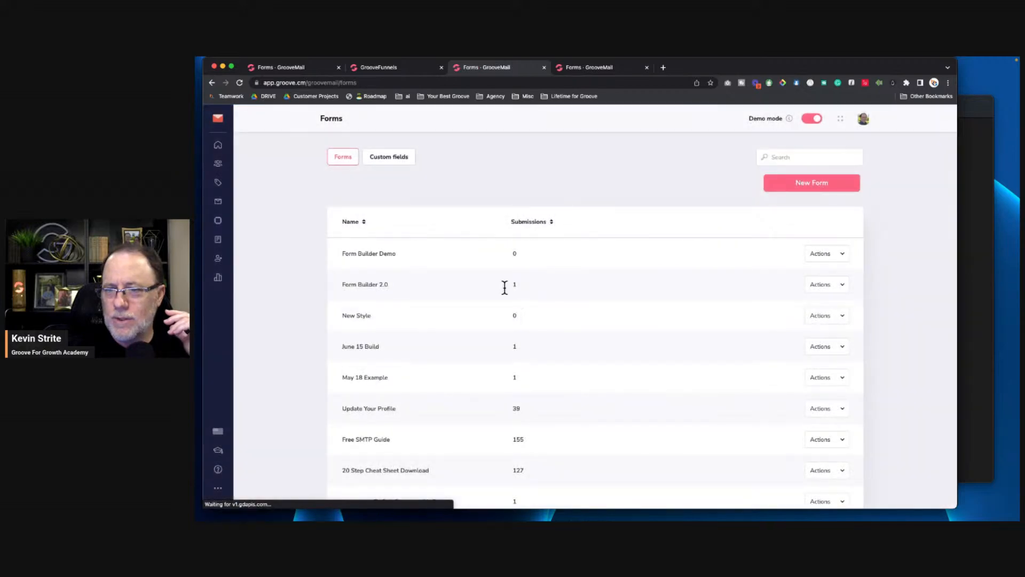
Step: Archive the Form Builder 2.0 form
left_click(837, 286)
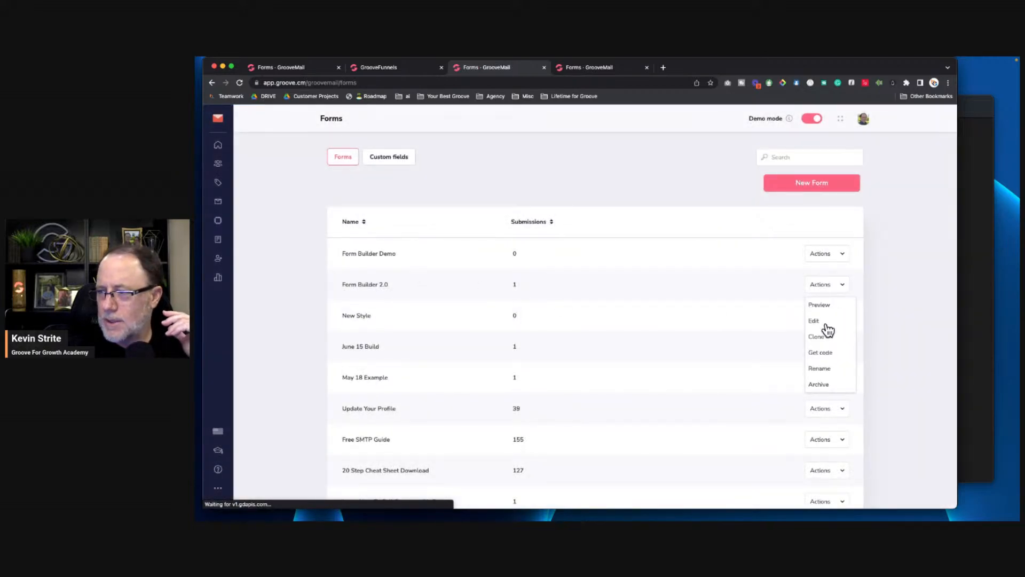
left_click(817, 384)
left_click(567, 333)
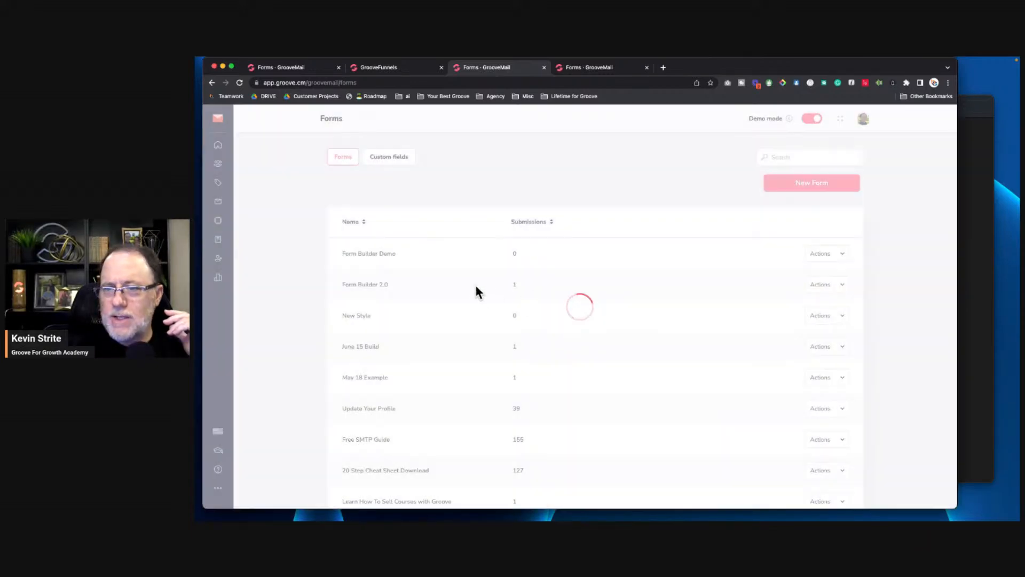
Step: Open the Form Builder Demo form for editing and add the standard Phone field
left_click(840, 257)
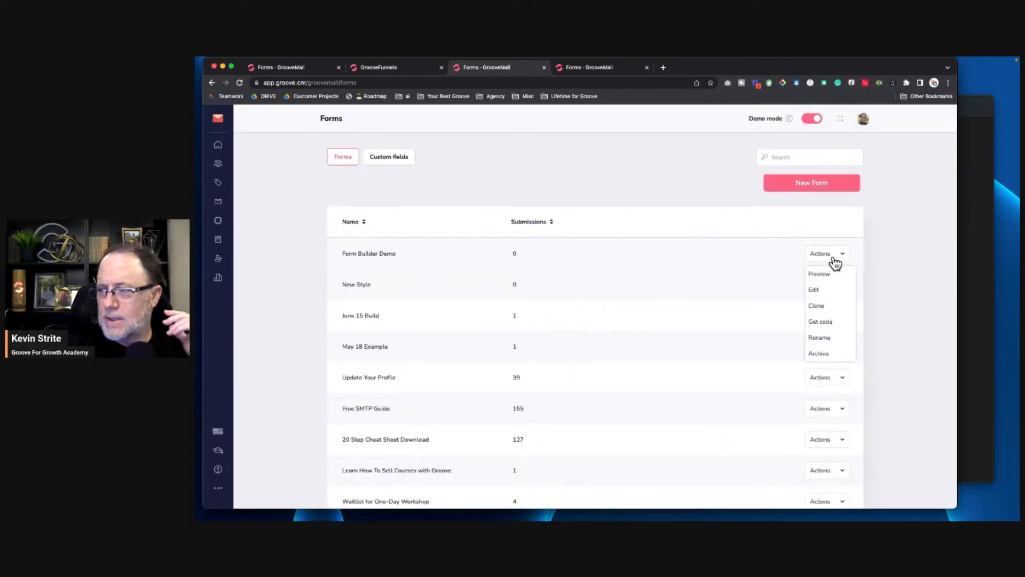
left_click(814, 291)
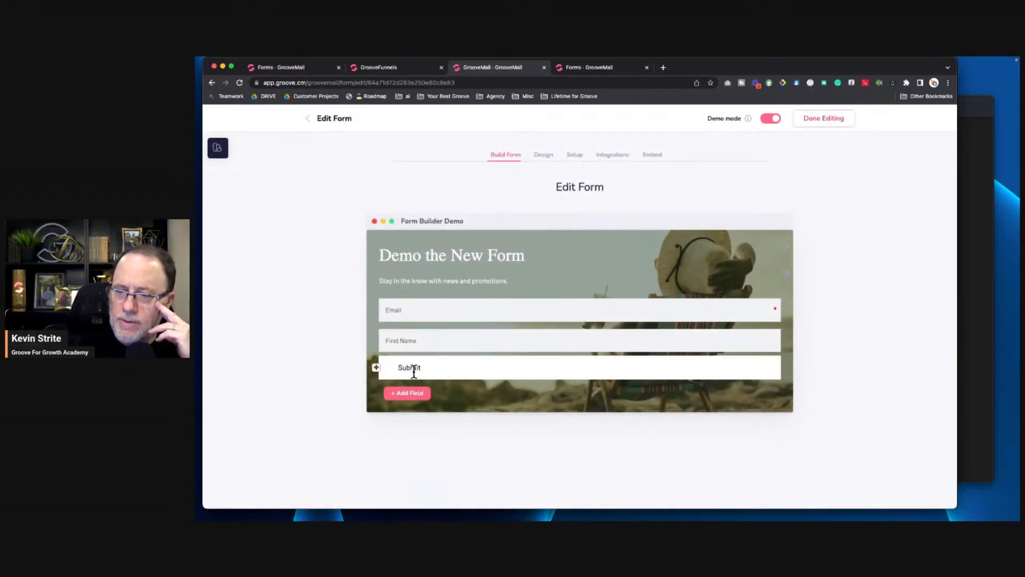
left_click(407, 394)
left_click(536, 402)
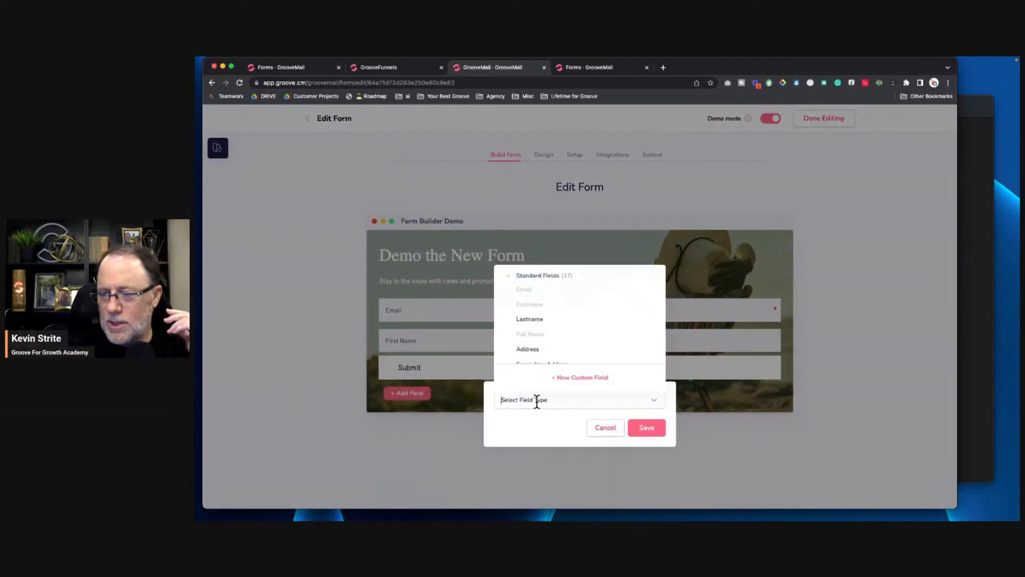
scroll(554, 334, "down", 2)
scroll(555, 332, "down", 2)
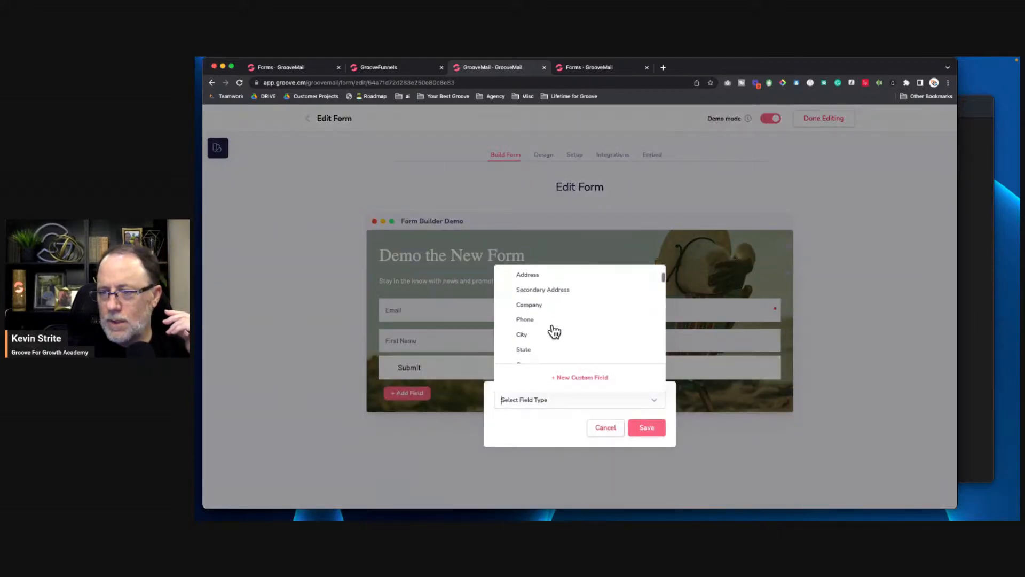
left_click(522, 321)
left_click(648, 430)
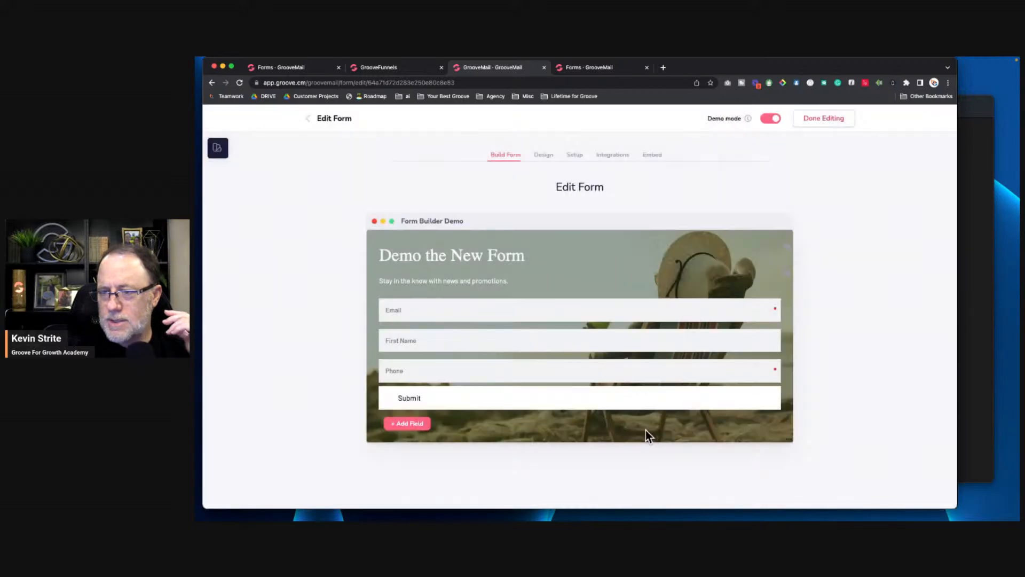
Step: Inspect the Phone field's type, identifier, placeholder and required setting, and leave its settings without updating
left_click(517, 366)
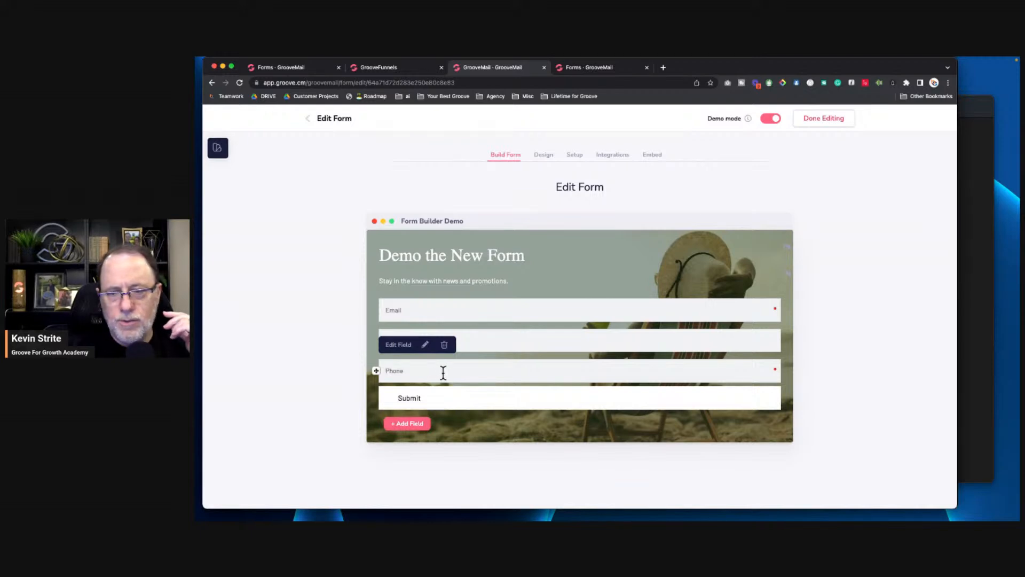
left_click(425, 344)
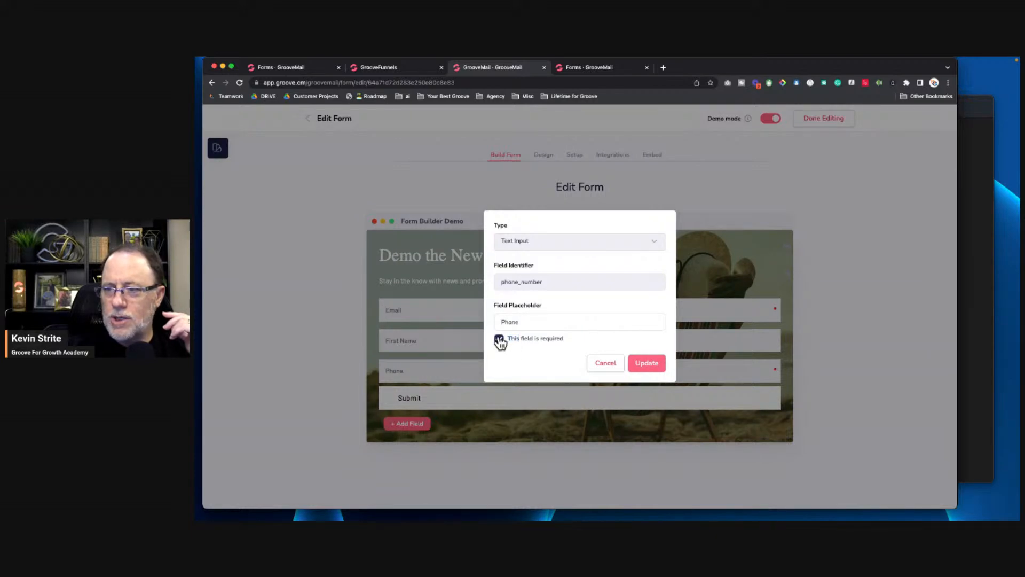
left_click_drag(501, 341, 533, 350)
left_click(529, 350)
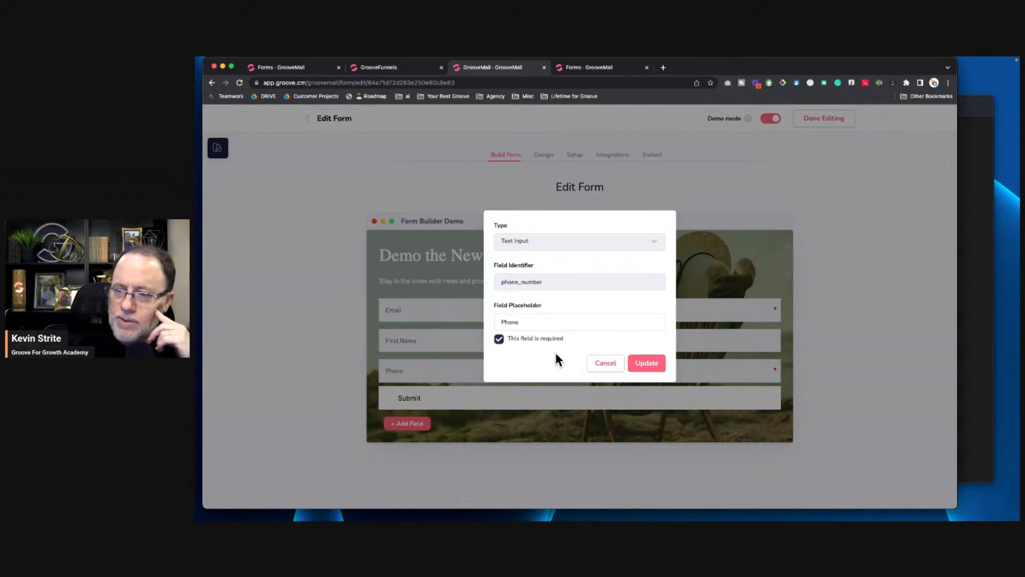
left_click(606, 364)
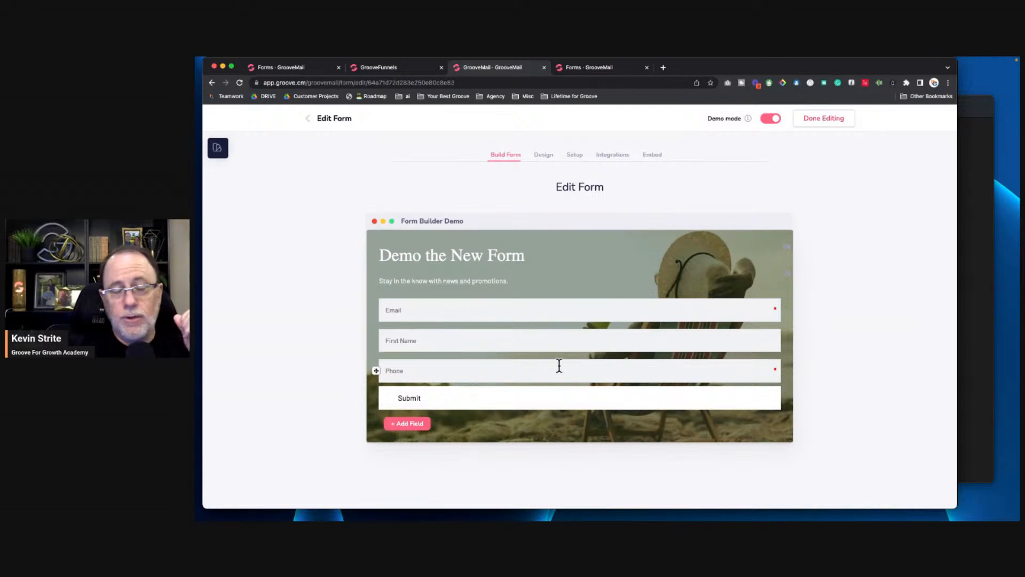
mouse_move(456, 369)
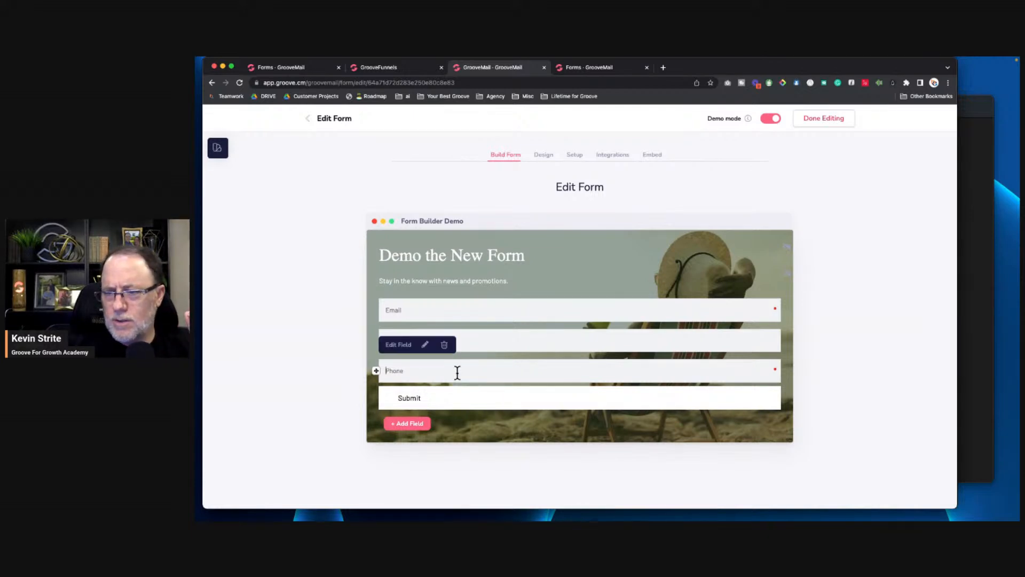
left_click(426, 345)
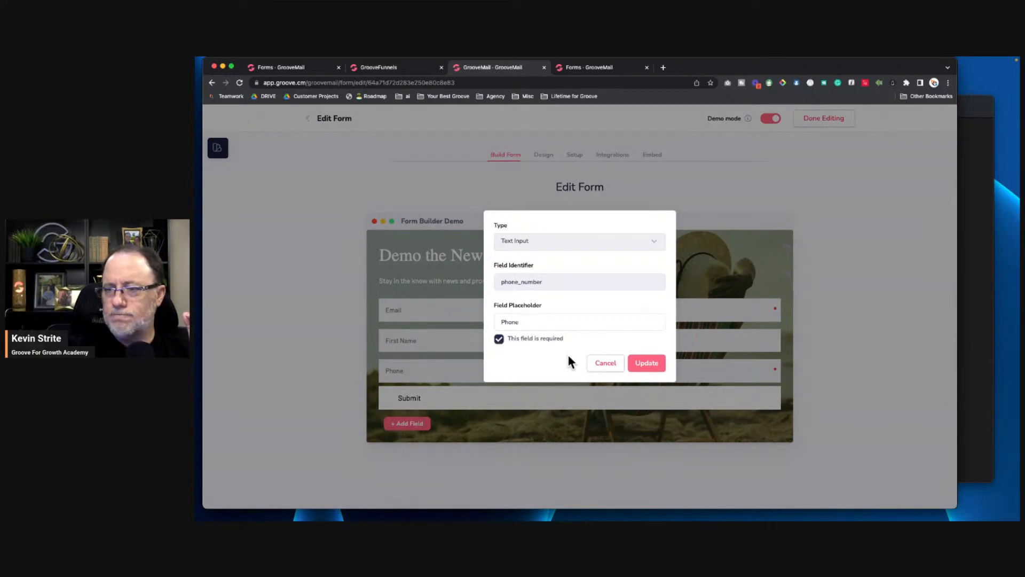
left_click(603, 362)
Step: Make the First Name field required and update it
mouse_move(450, 340)
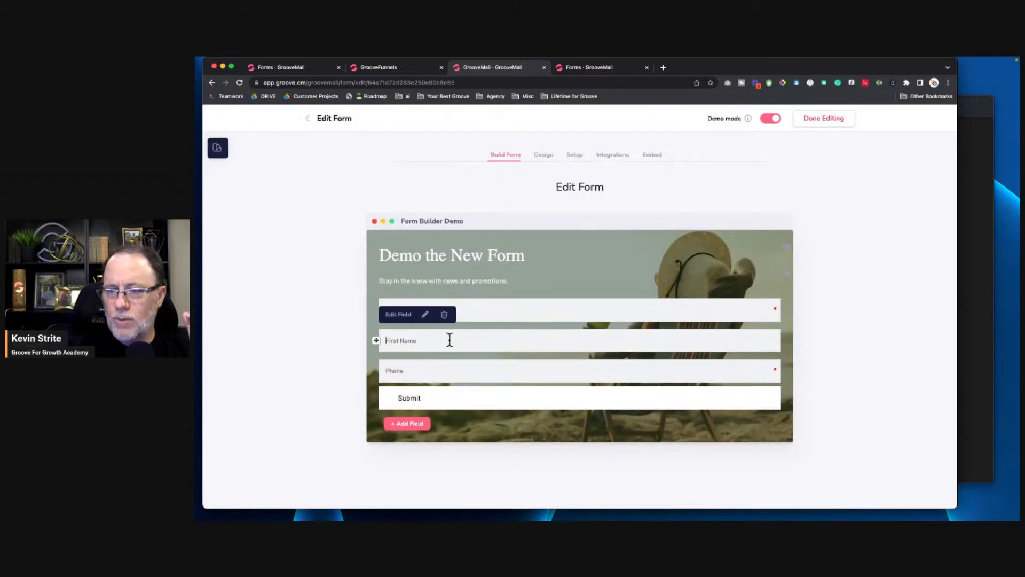
left_click(427, 316)
left_click(499, 338)
left_click(642, 369)
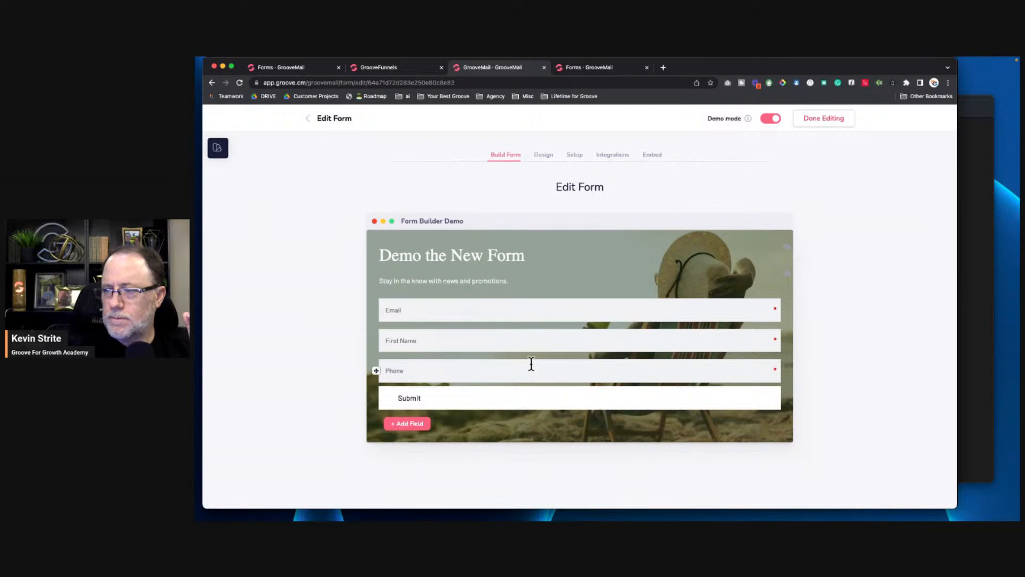
Step: Copy the form's embed code for the My New Form Template preset
left_click(429, 373)
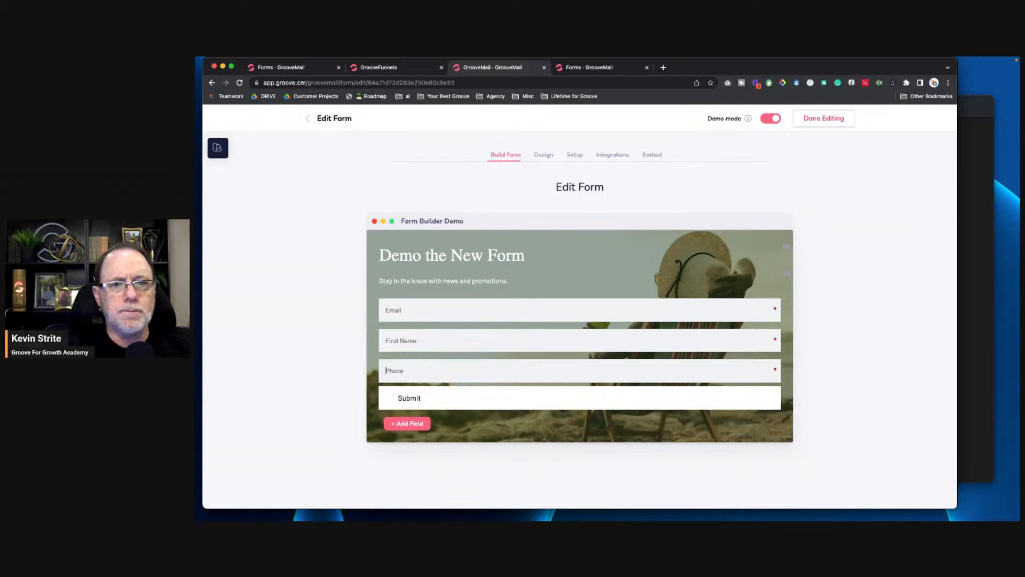
left_click(652, 155)
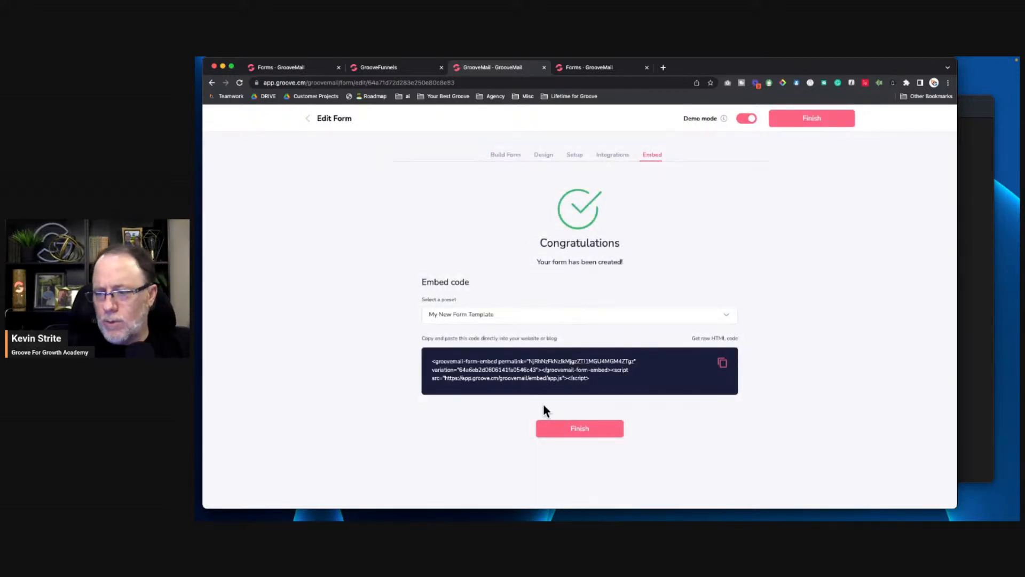
left_click(723, 364)
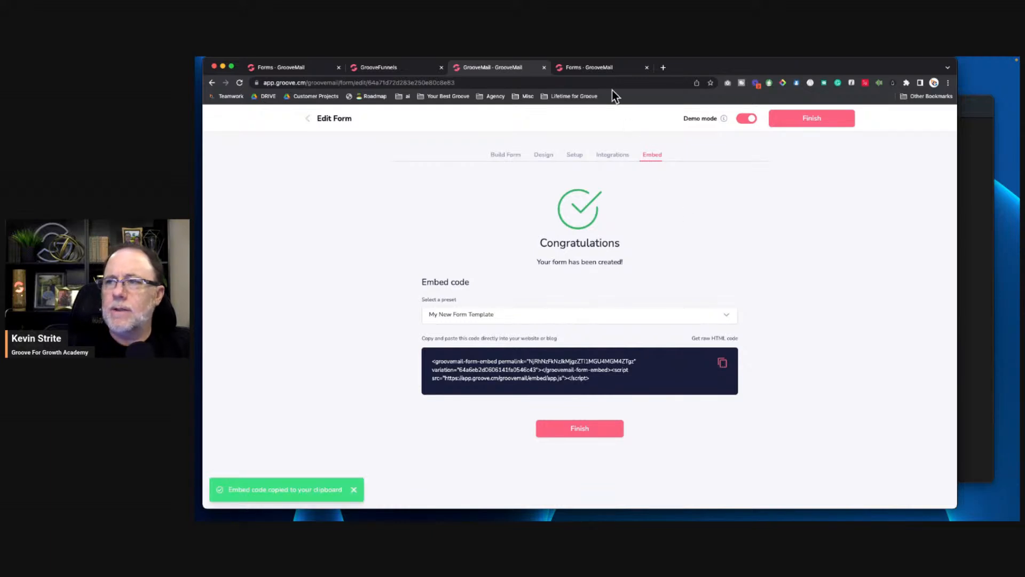
Step: Switch to the GroovePages builder, dismiss the GrooveMail form settings, and open the Thank You page with path /thank-you
left_click(602, 64)
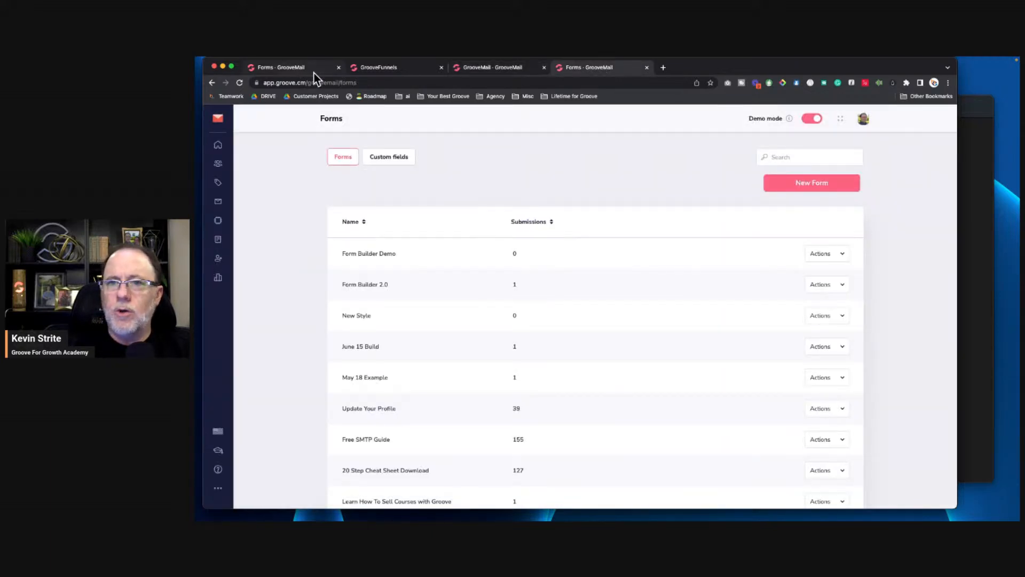
left_click(354, 69)
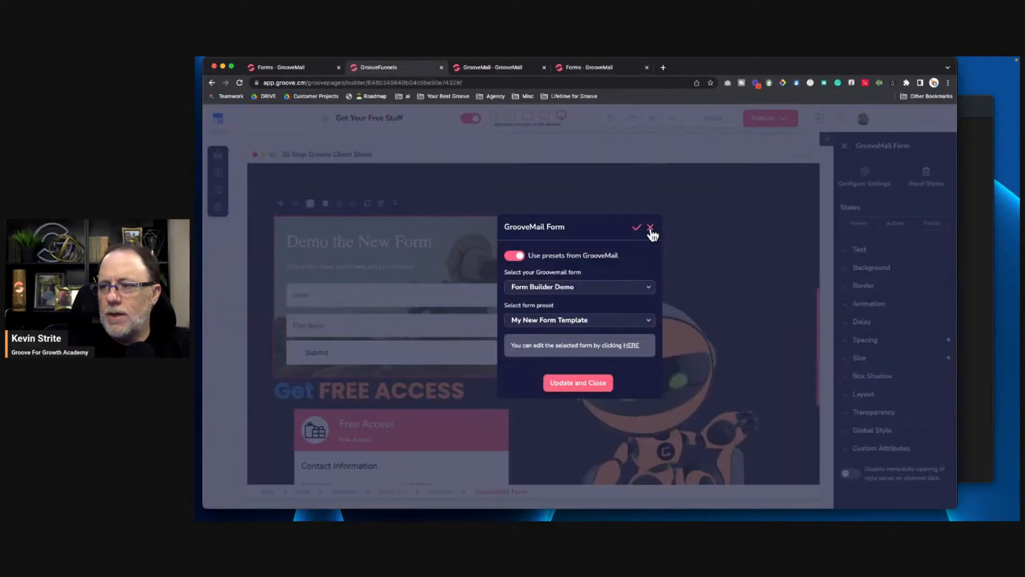
left_click(650, 228)
left_click(218, 156)
left_click(364, 266)
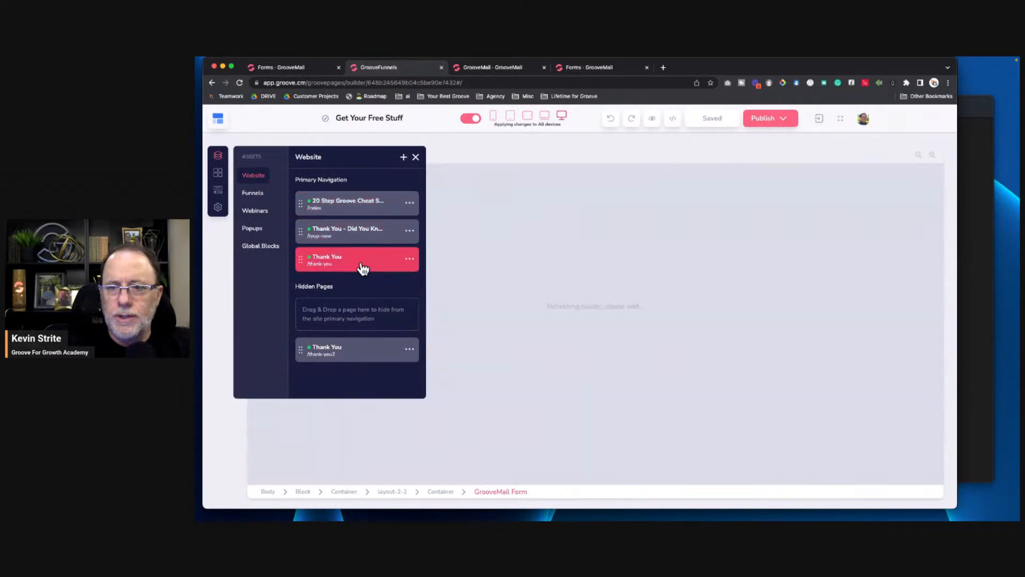
left_click(416, 157)
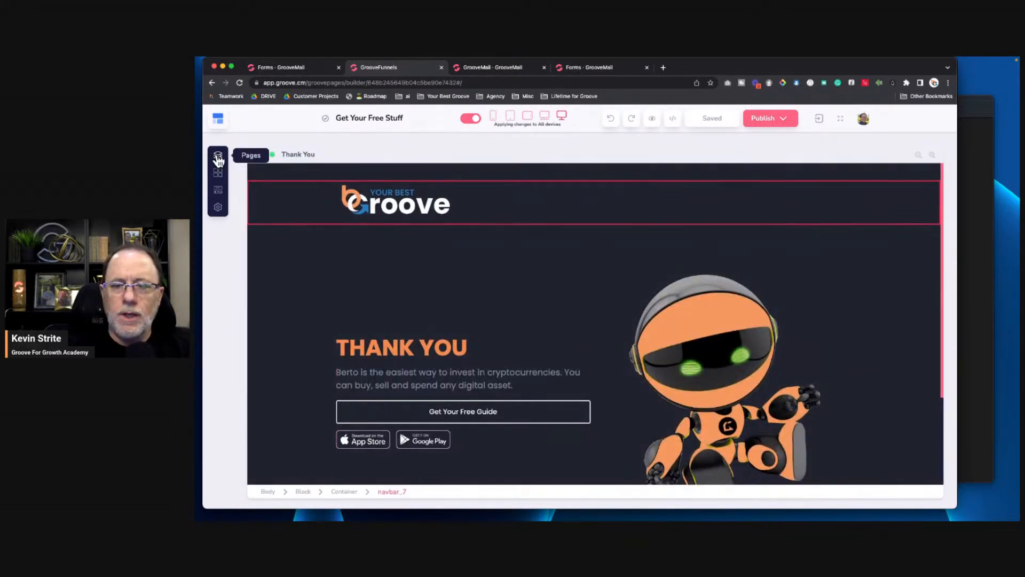
Step: Add a Code Embed element directly below the THANK YOU heading
left_click(217, 190)
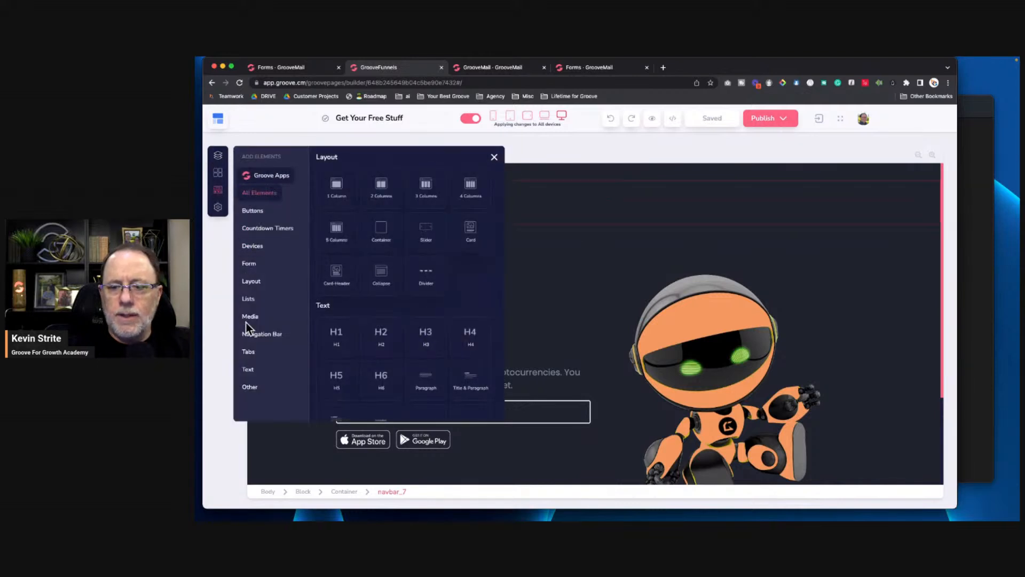
left_click(251, 388)
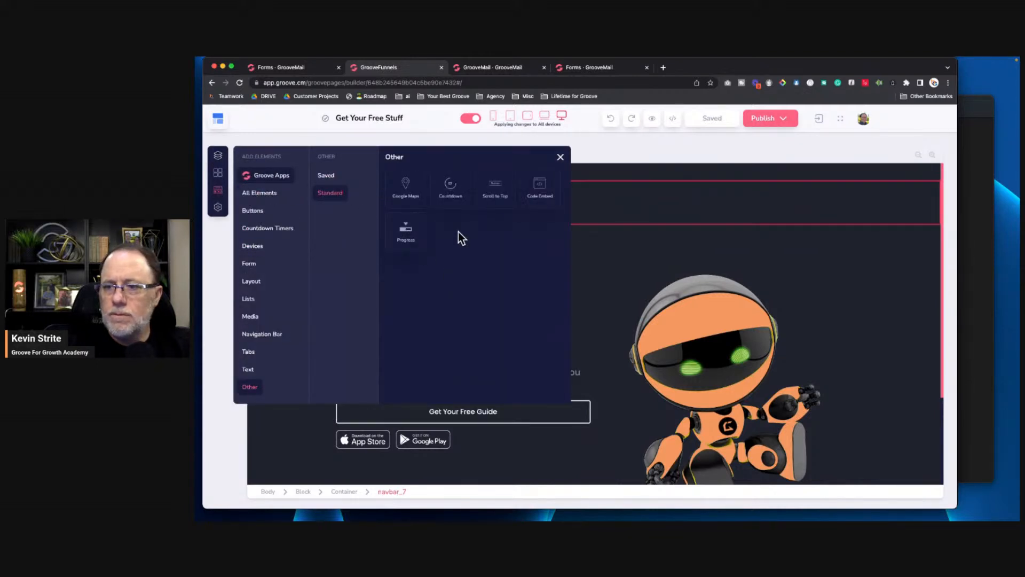
left_click_drag(539, 184, 421, 367)
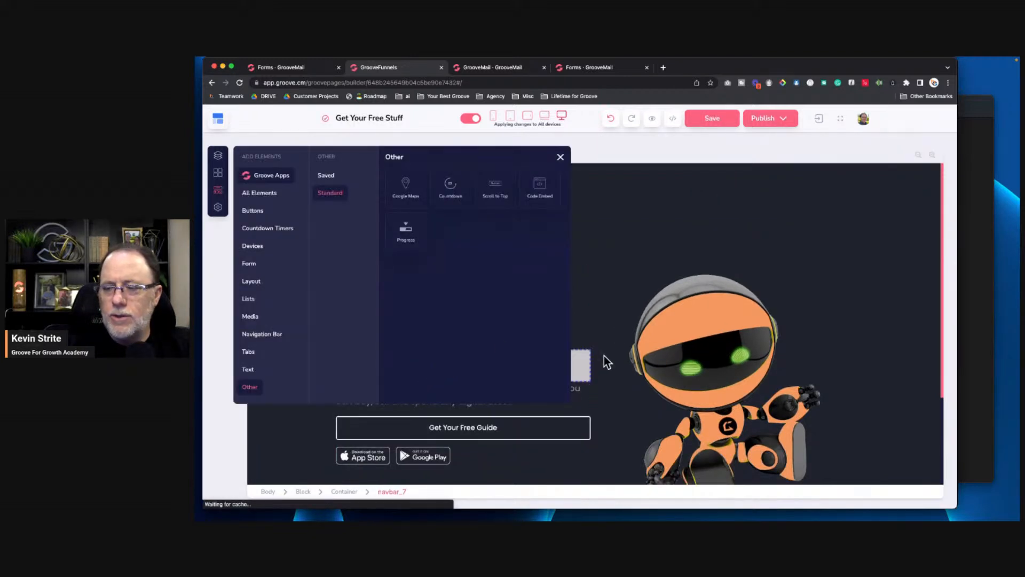
left_click(561, 156)
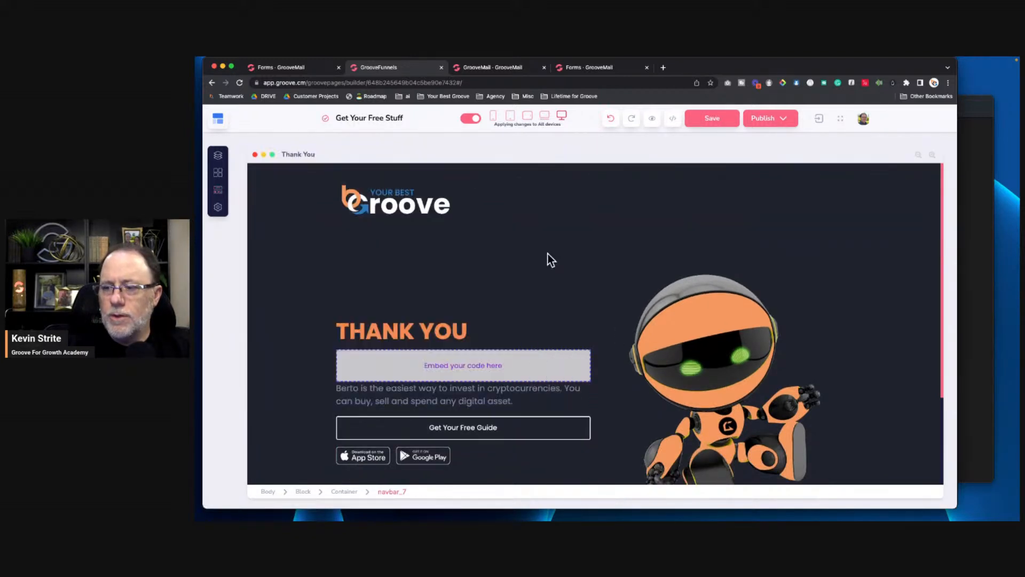
Step: Paste the copied form embed code into the new embed element's source and save it
left_click(408, 362)
left_click(297, 342)
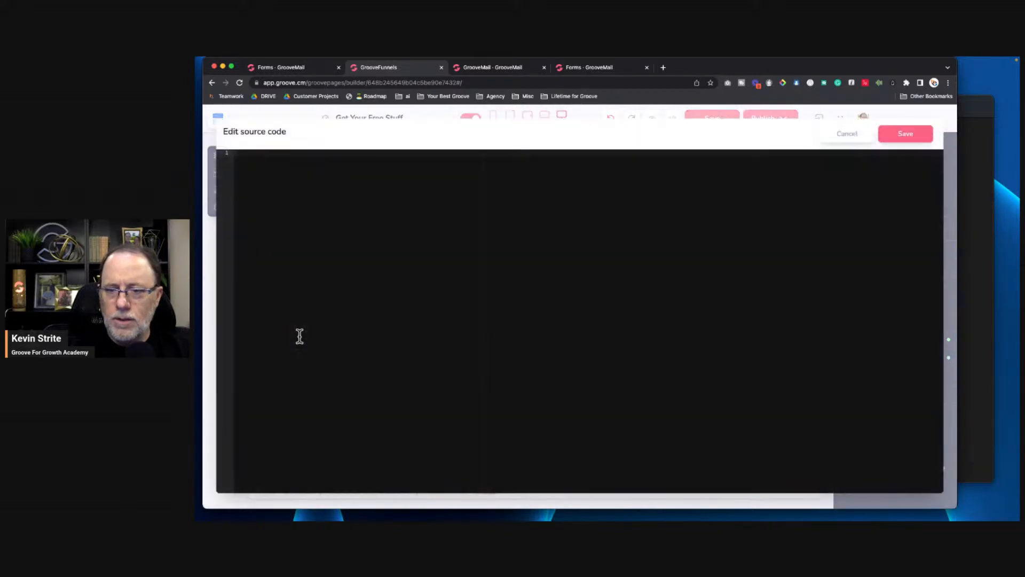
key("super+v")
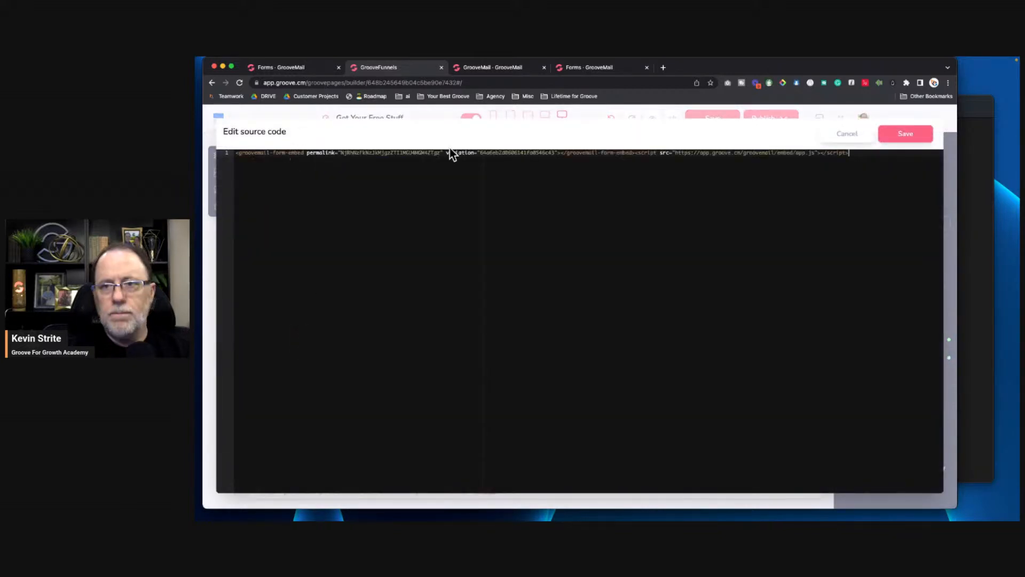
left_click(903, 137)
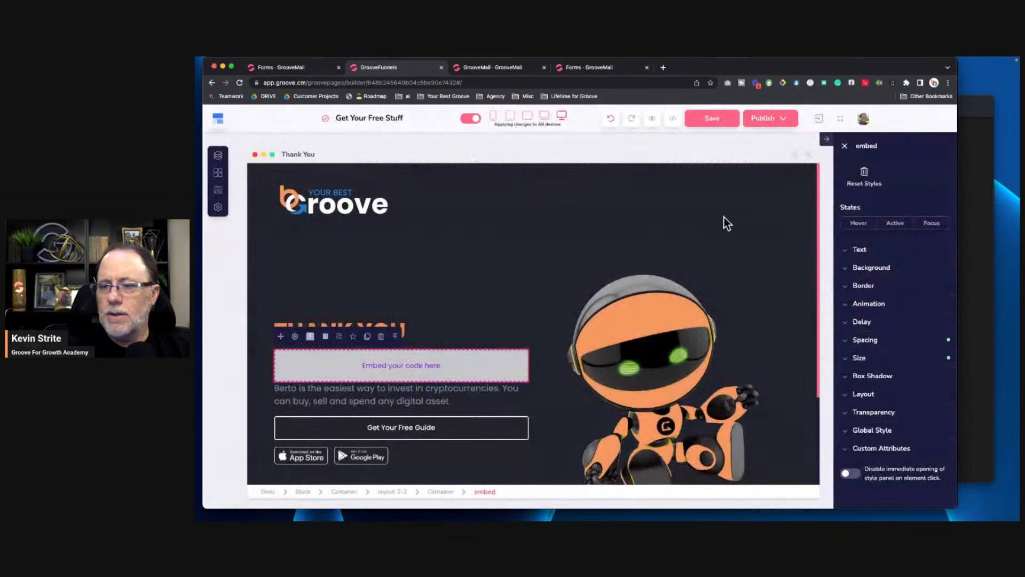
Step: Preview the Thank You page and examine how the embedded form's fields and Submit button are laid out
left_click(518, 281)
scroll(457, 292, "up", 2)
scroll(456, 292, "up", 3)
scroll(510, 266, "down", 5)
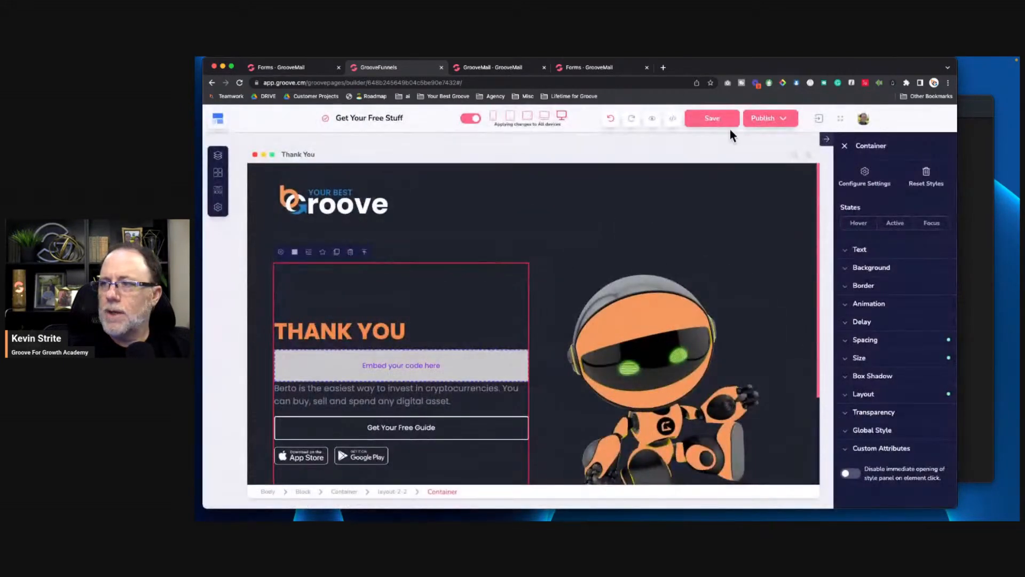
left_click(649, 120)
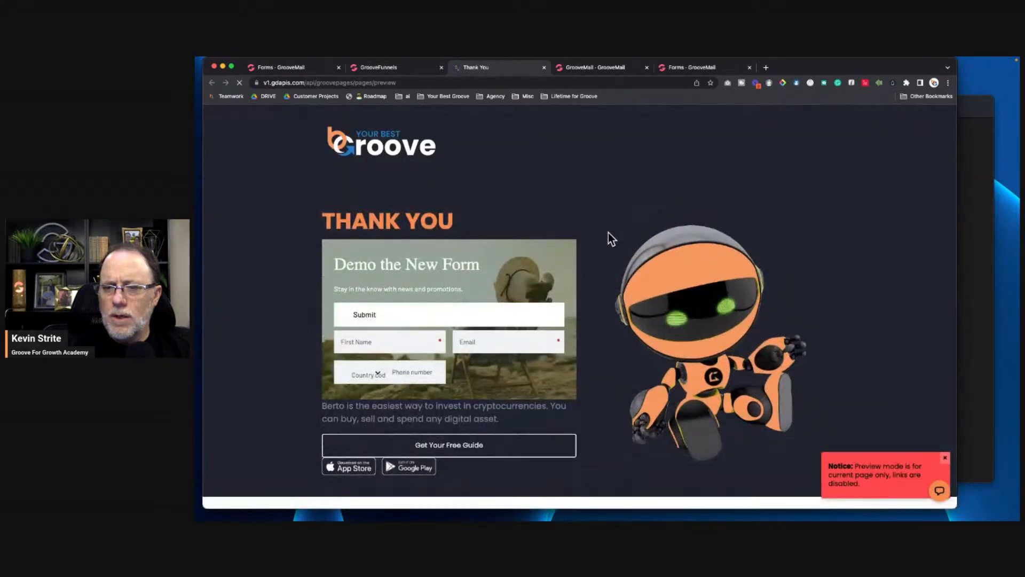
scroll(611, 239, "down", 2)
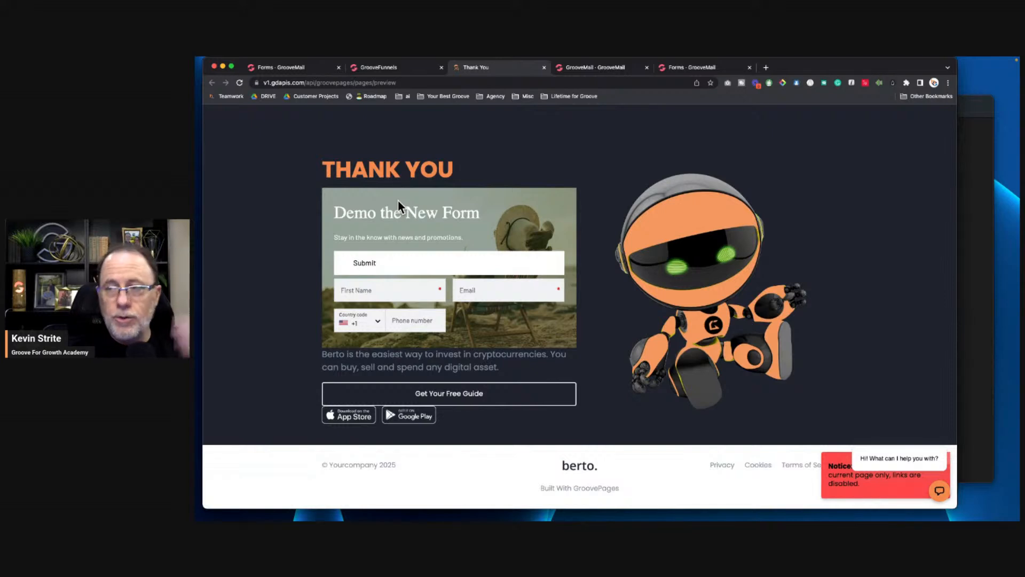
Step: Switch to GrooveBlog, open the Finish Your Funnel Academy Blog, and display its Forms settings
left_click(687, 68)
left_click(340, 82)
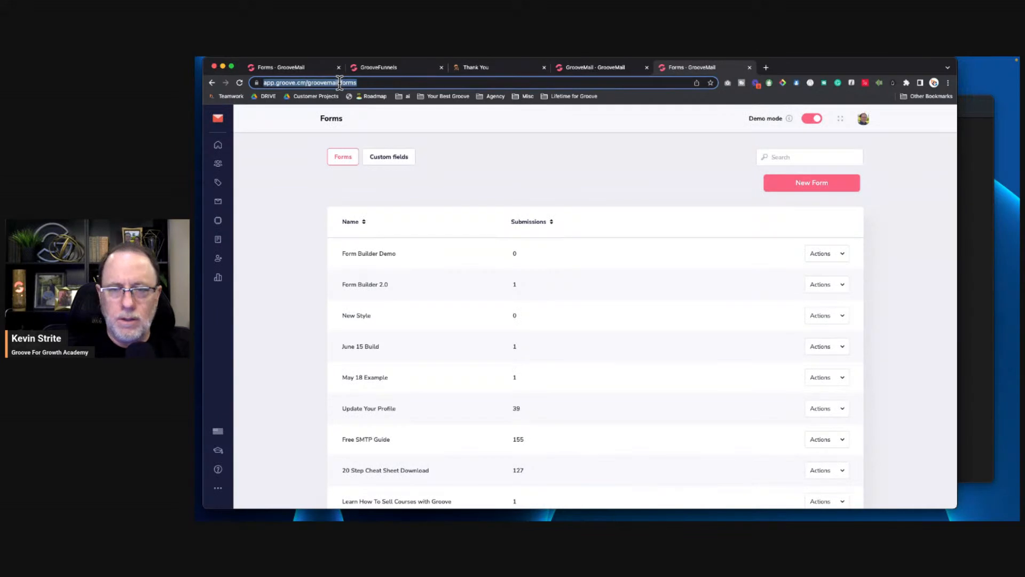
mouse_move(226, 116)
left_click(256, 342)
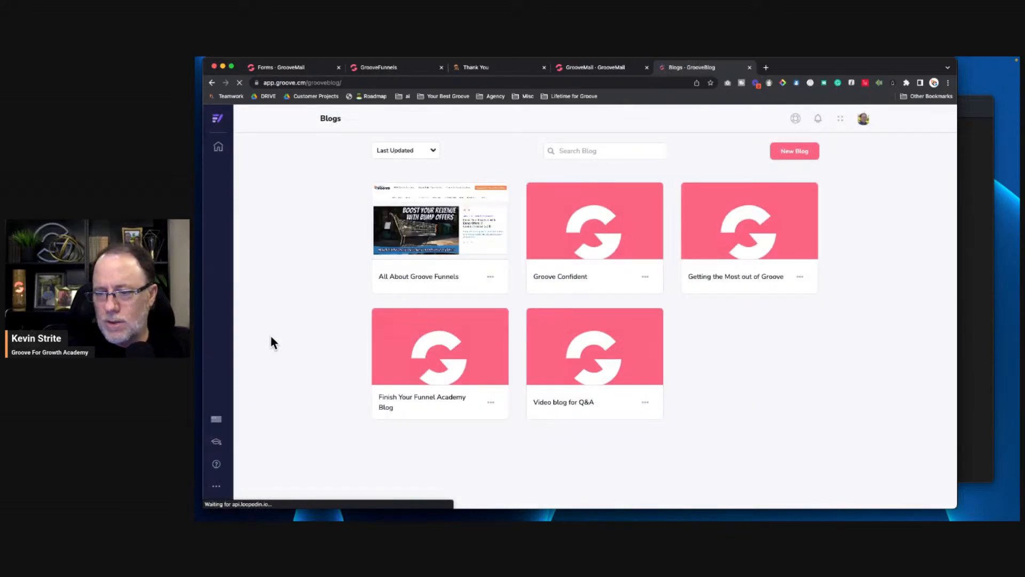
left_click(450, 351)
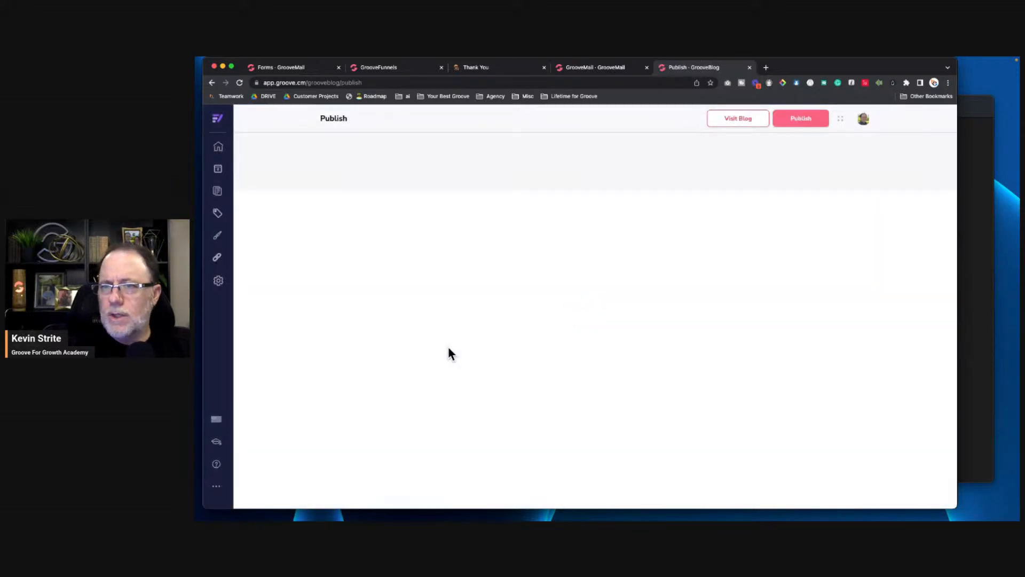
left_click(218, 281)
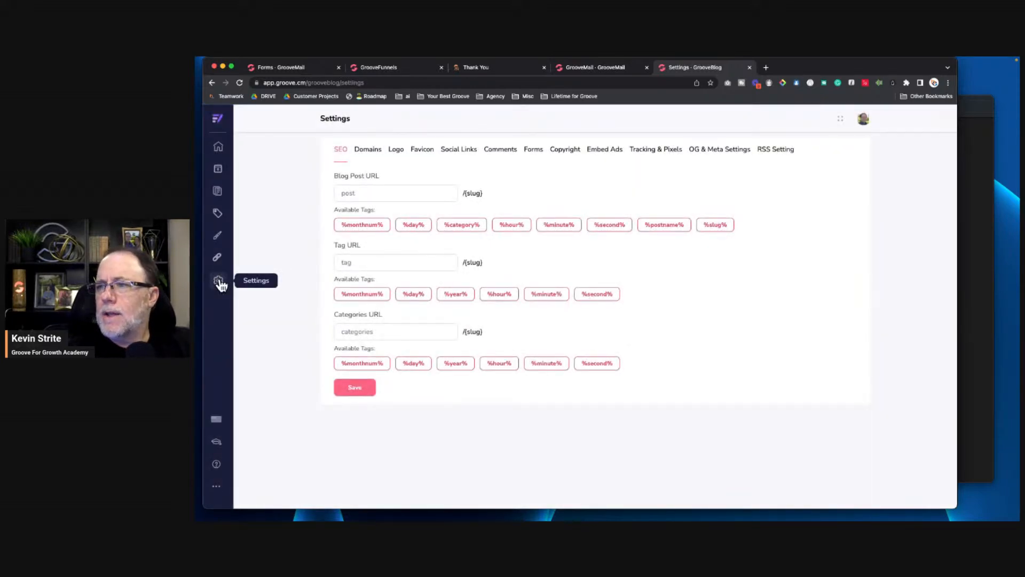
left_click(532, 151)
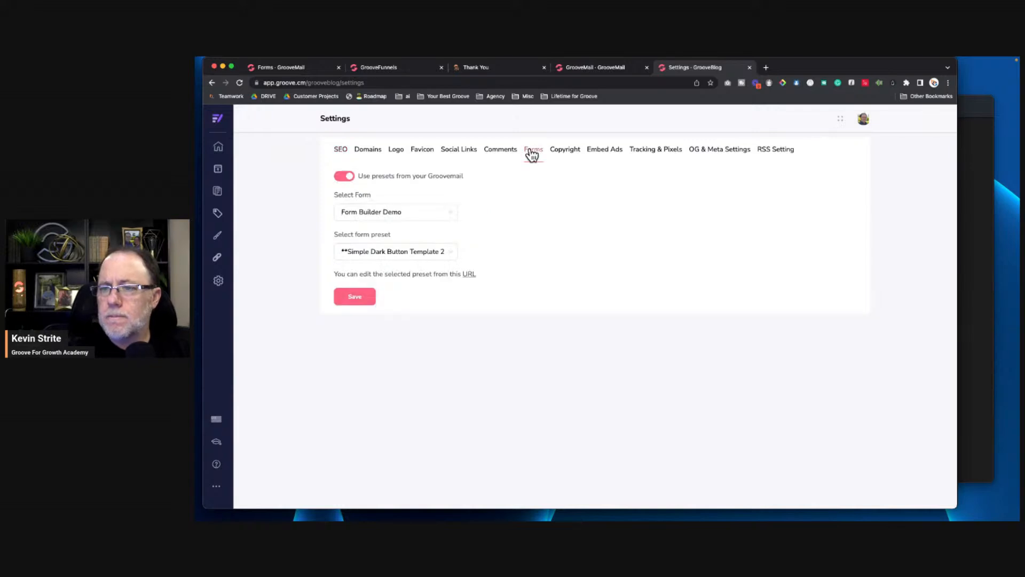
Step: Choose the Form Builder Demo form with the My New Form Template preset, check the preset in the form editor, and save the blog settings
left_click(423, 214)
left_click(391, 228)
left_click(431, 256)
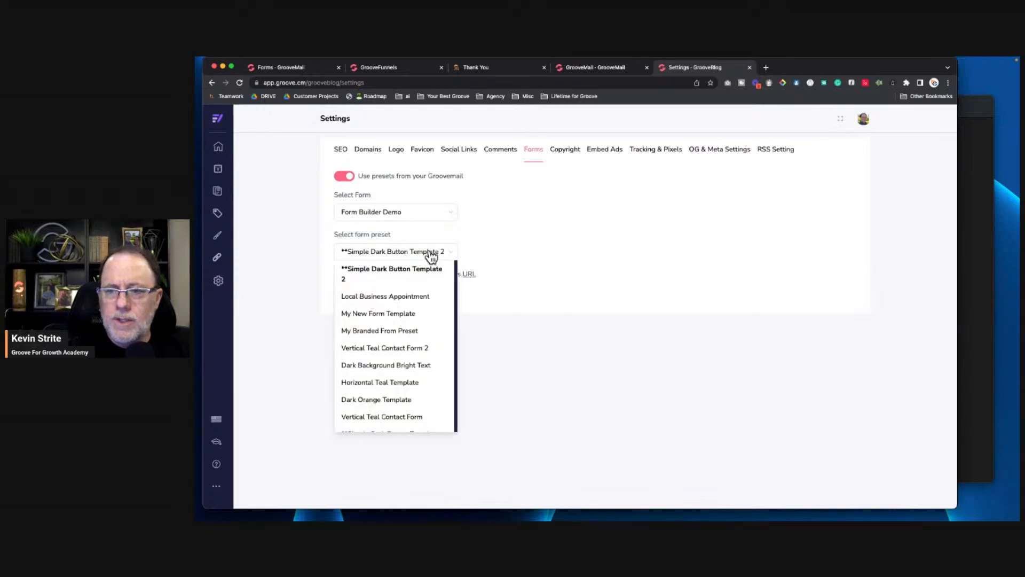
left_click(380, 316)
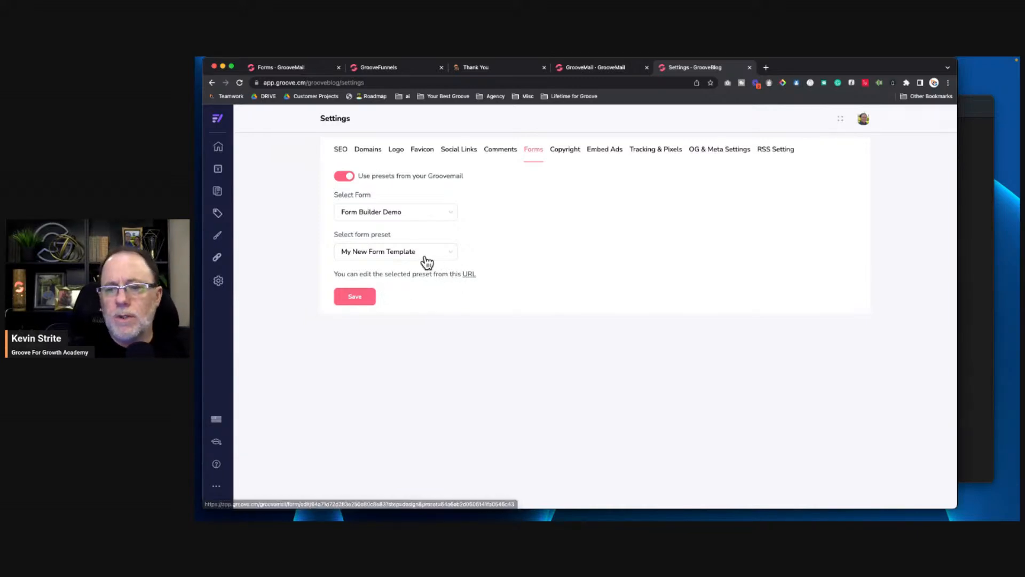
left_click(466, 275)
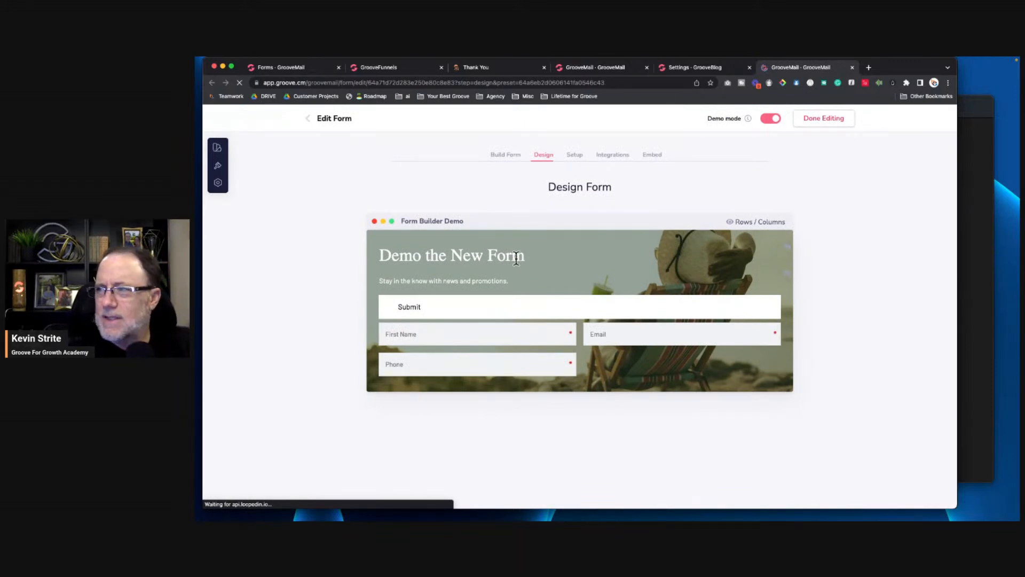
left_click(851, 67)
left_click(367, 296)
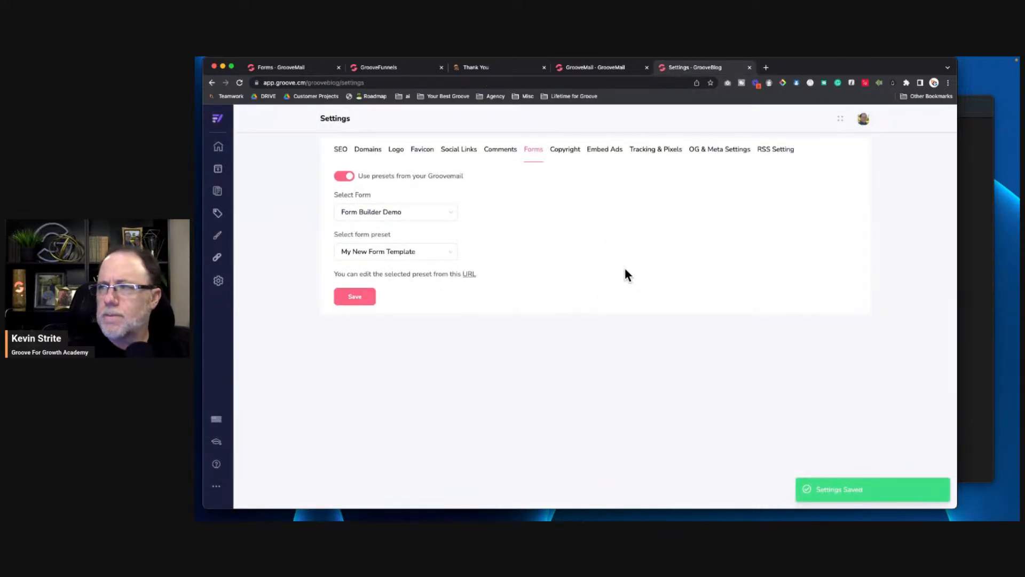
Step: Reopen the Finish Your Funnel Academy Blog, publish it, and check its live page before and after publishing
left_click(217, 149)
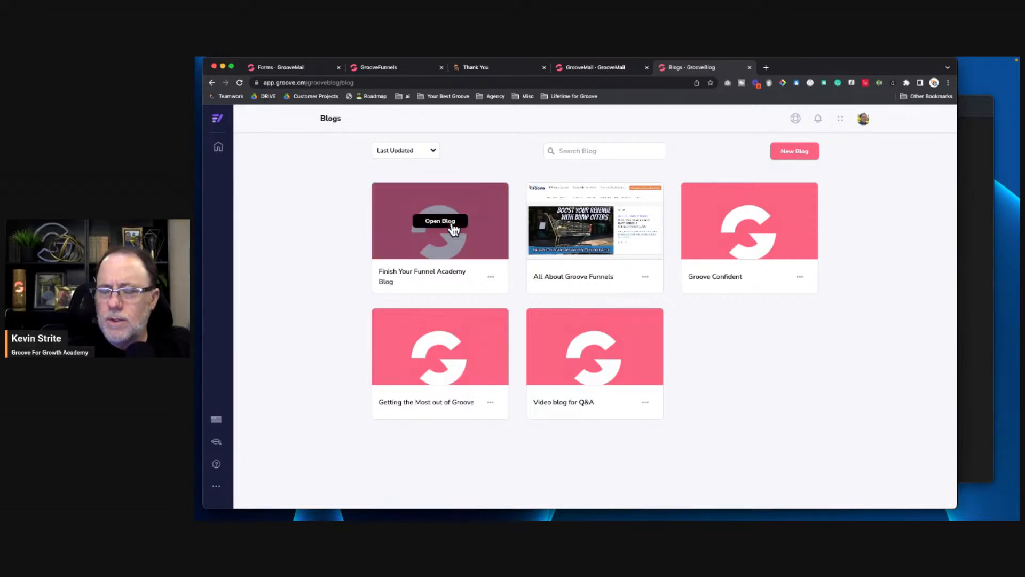
left_click(442, 223)
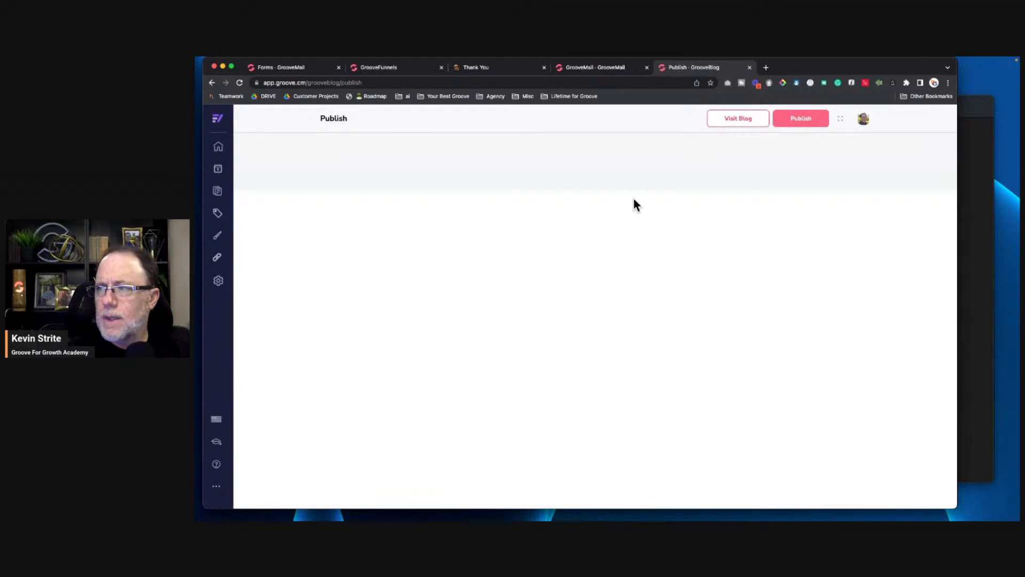
left_click(732, 120)
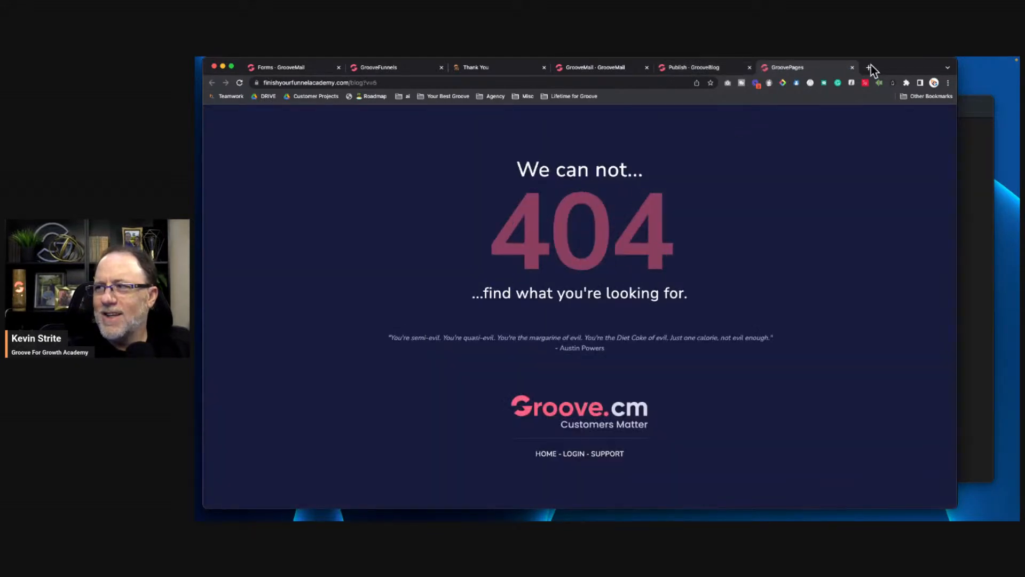
left_click(852, 67)
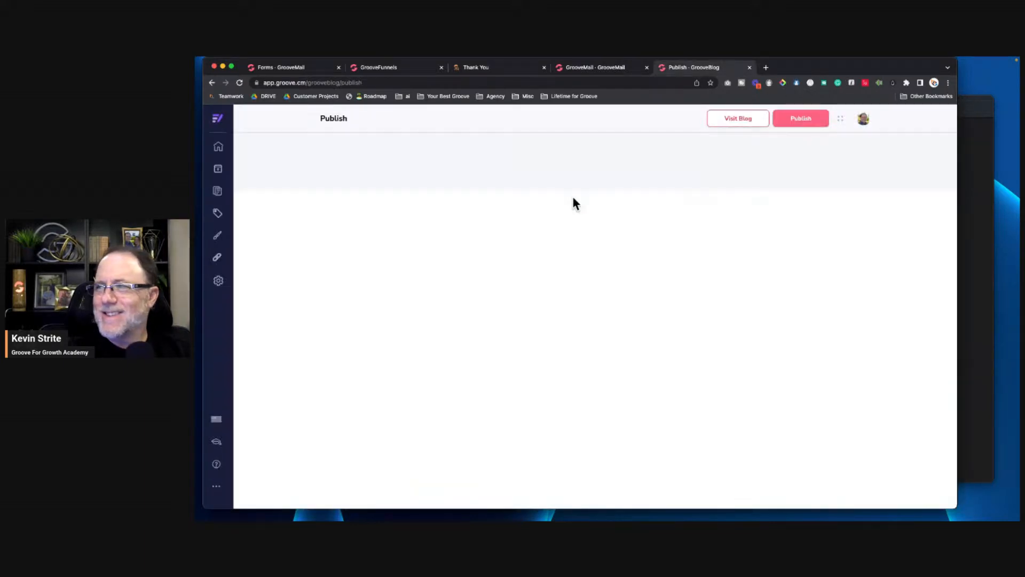
left_click(802, 119)
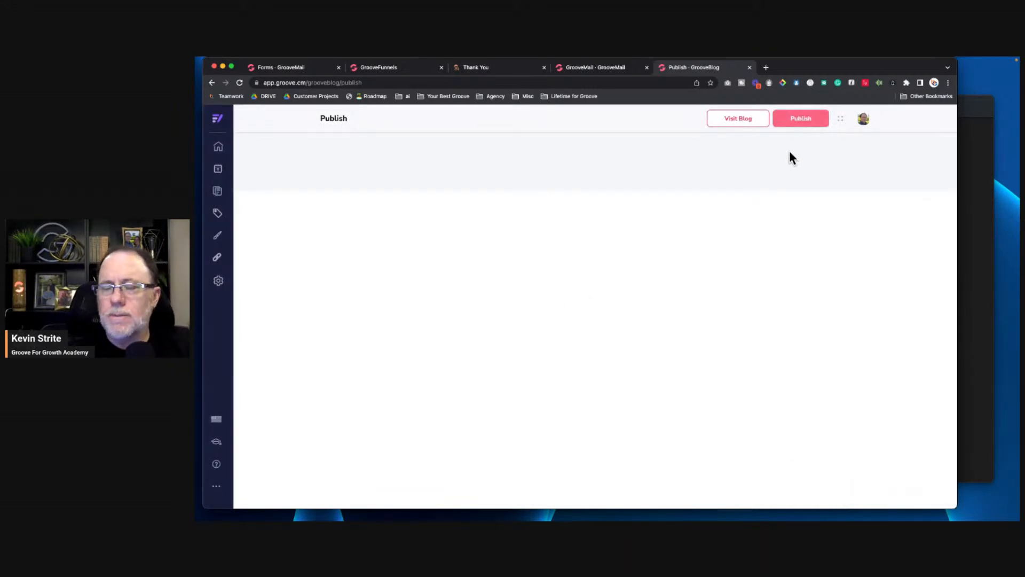
left_click(735, 122)
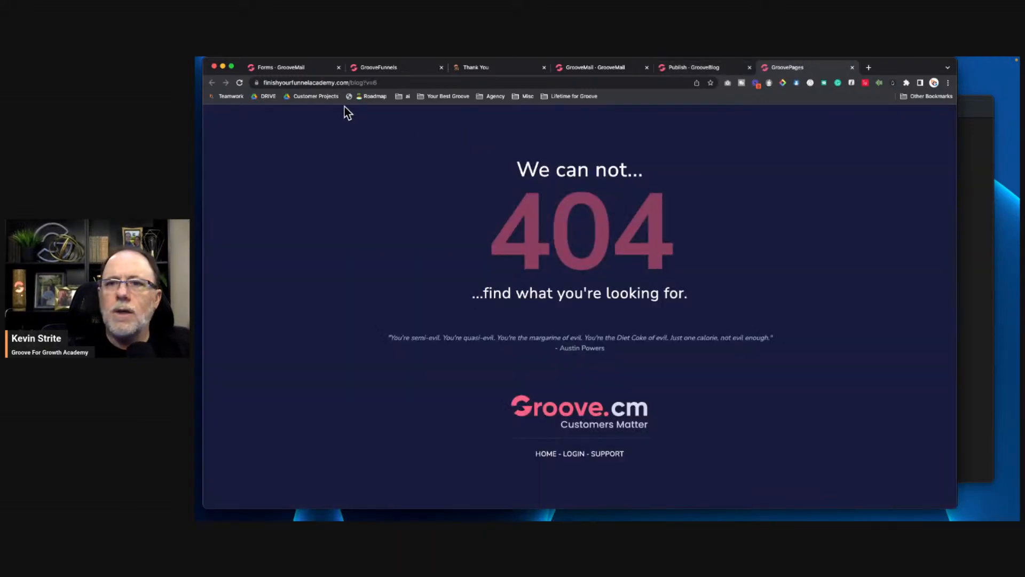
left_click(852, 68)
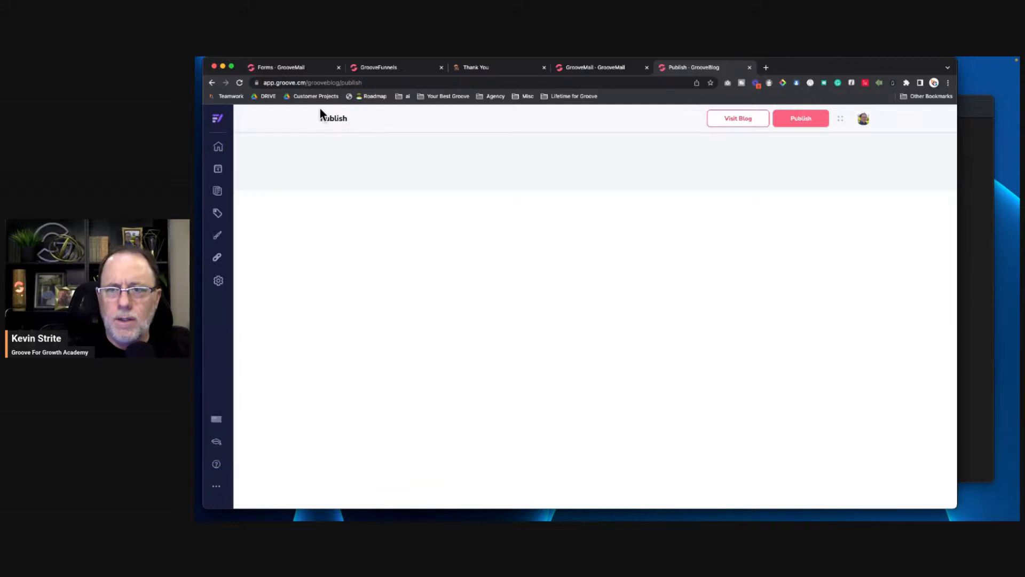
Step: Return to the blog list, open the All About Groove Funnels blog, and display its Forms settings
left_click(218, 150)
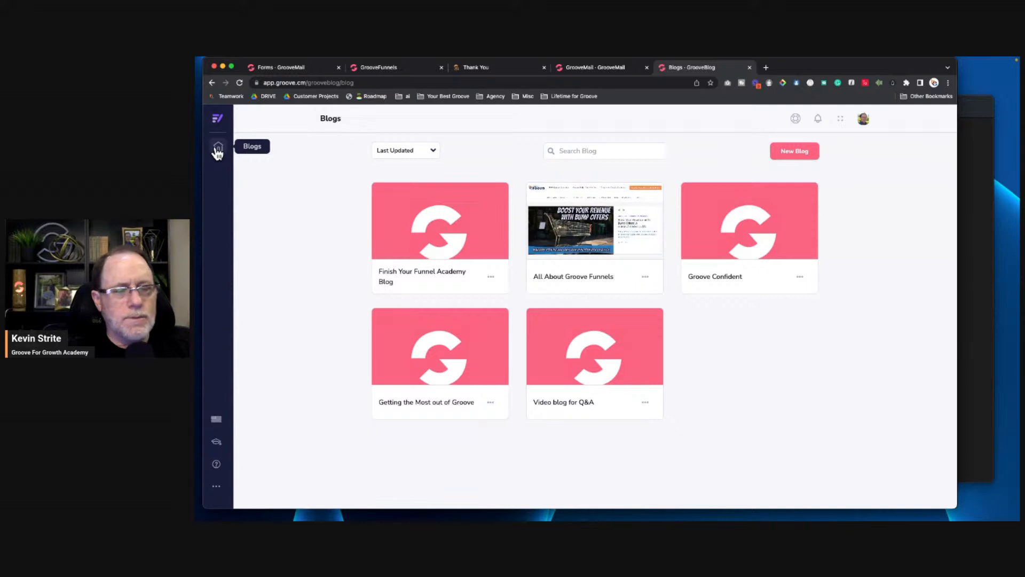
mouse_move(627, 236)
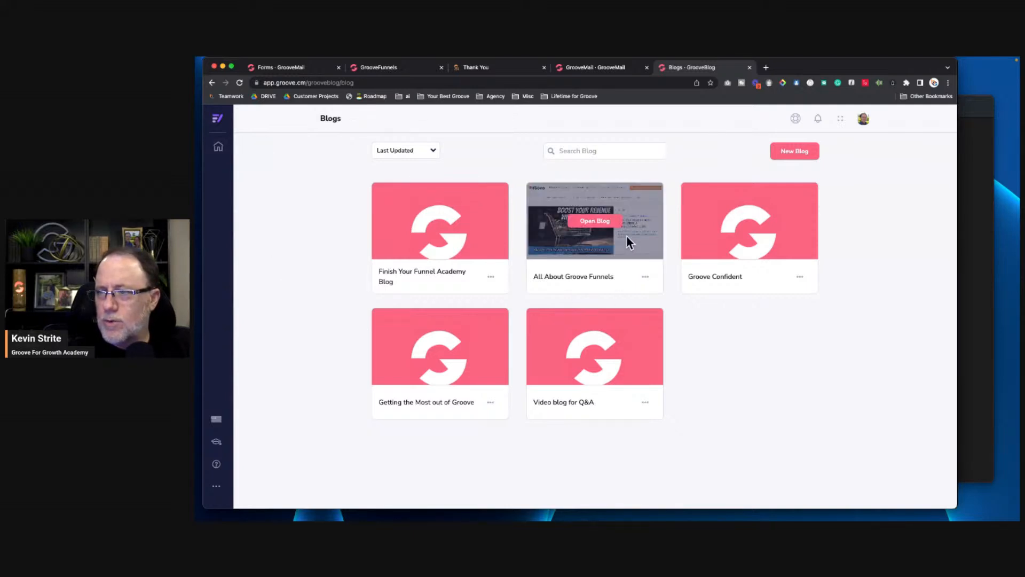
left_click(597, 224)
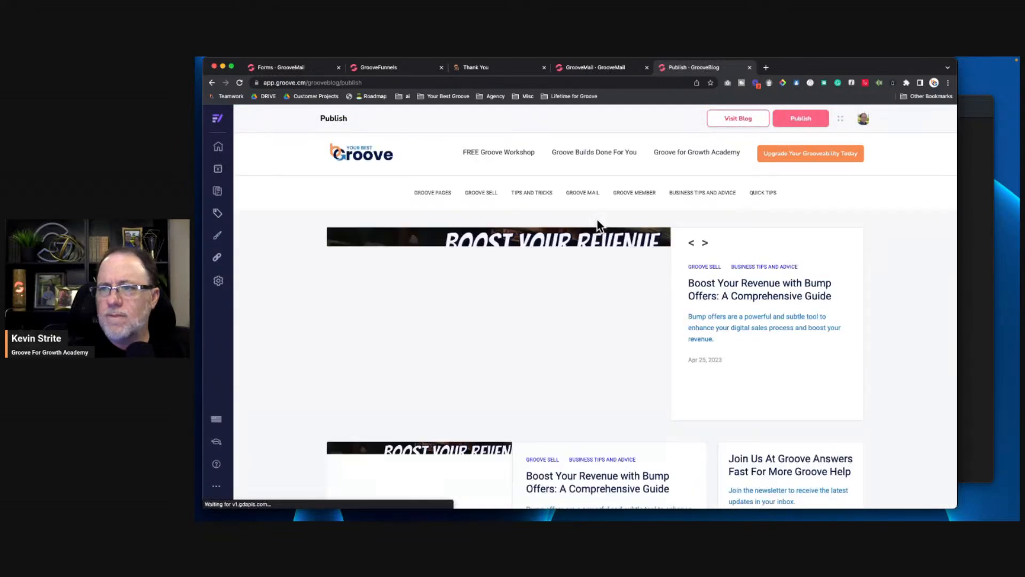
left_click(218, 280)
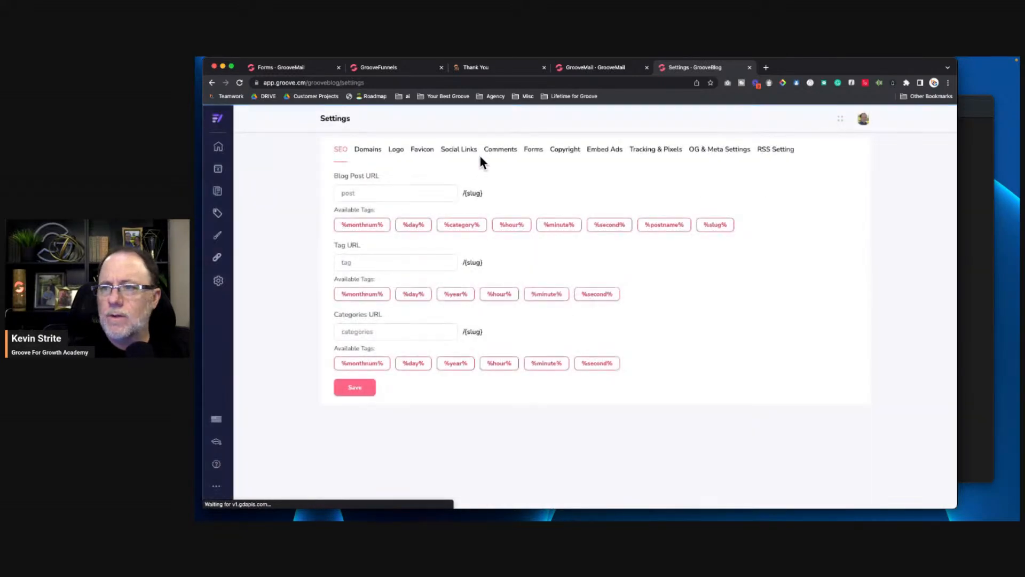
left_click(531, 152)
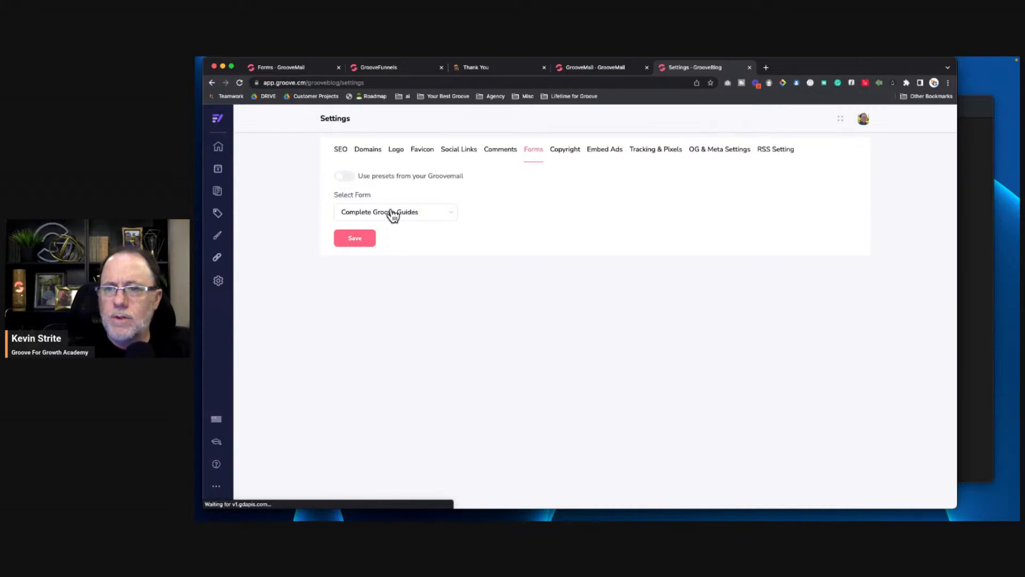
Step: Set the All About Groove Funnels blog's form to Form Builder Demo and save the settings
left_click(393, 213)
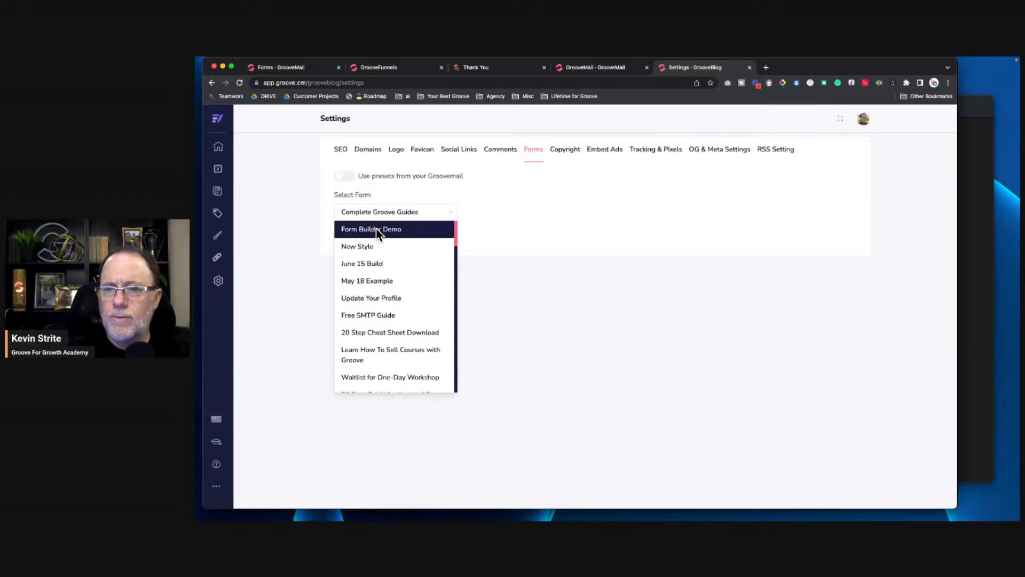
left_click(374, 228)
left_click(354, 238)
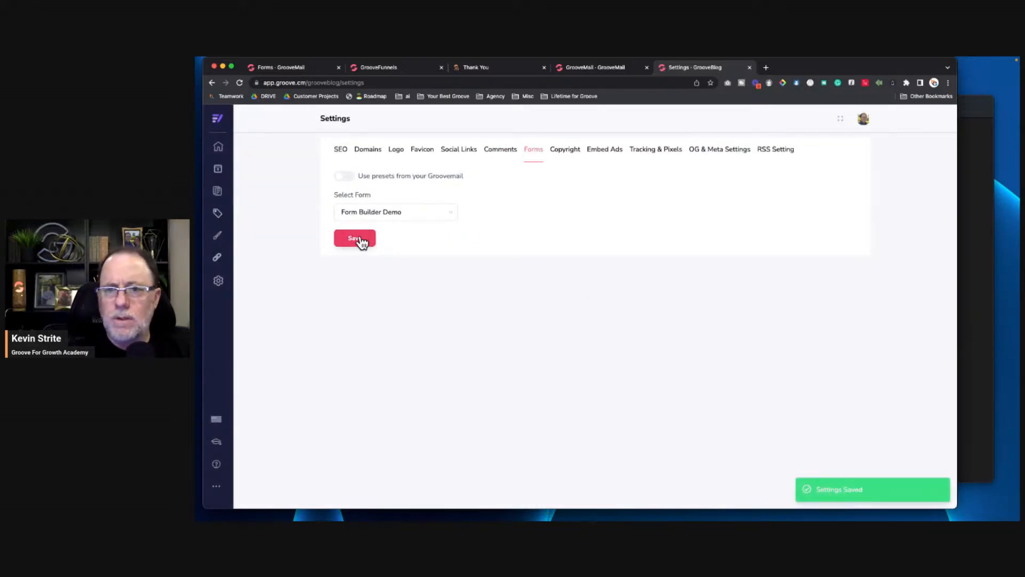
Step: Look at the blog's publish page and the GrooveBlog Classic theme customizer, then exit without changing anything
left_click(218, 169)
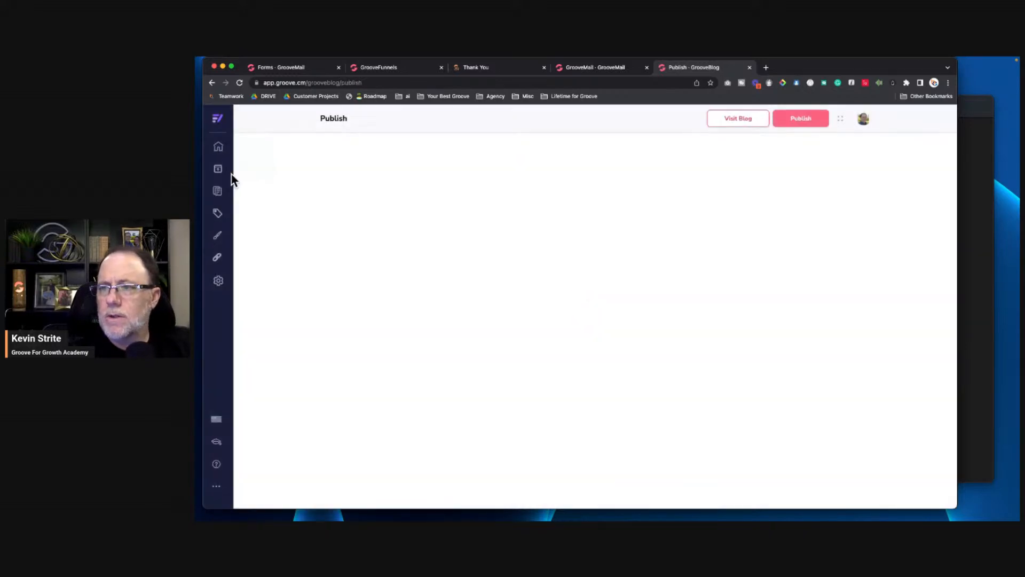
left_click(219, 281)
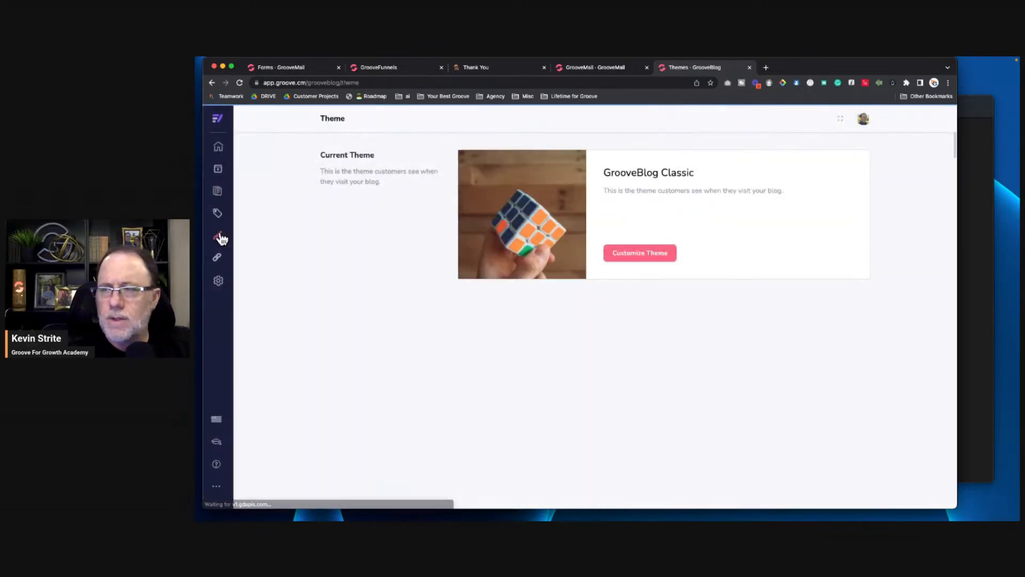
left_click(660, 256)
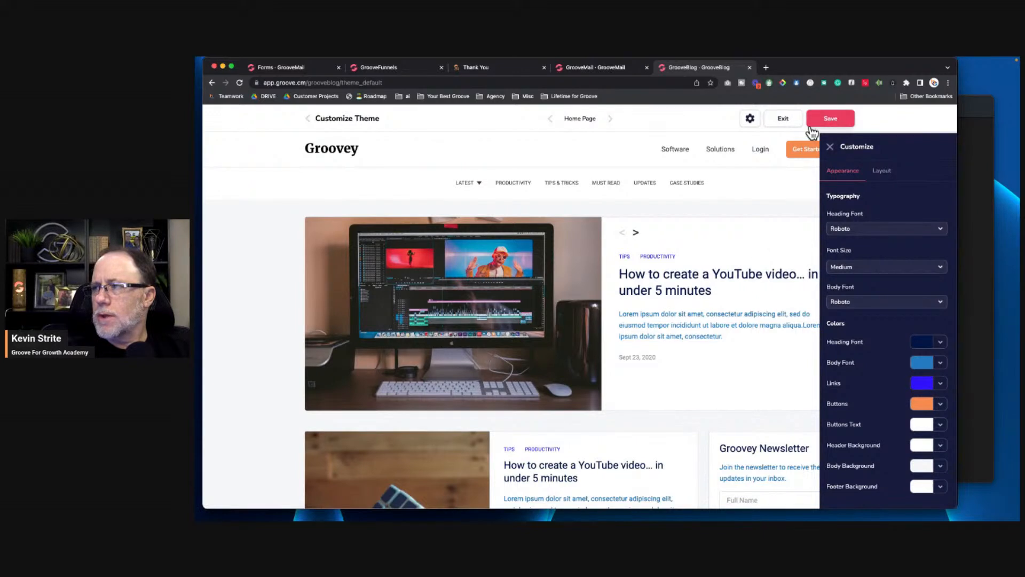
left_click(784, 122)
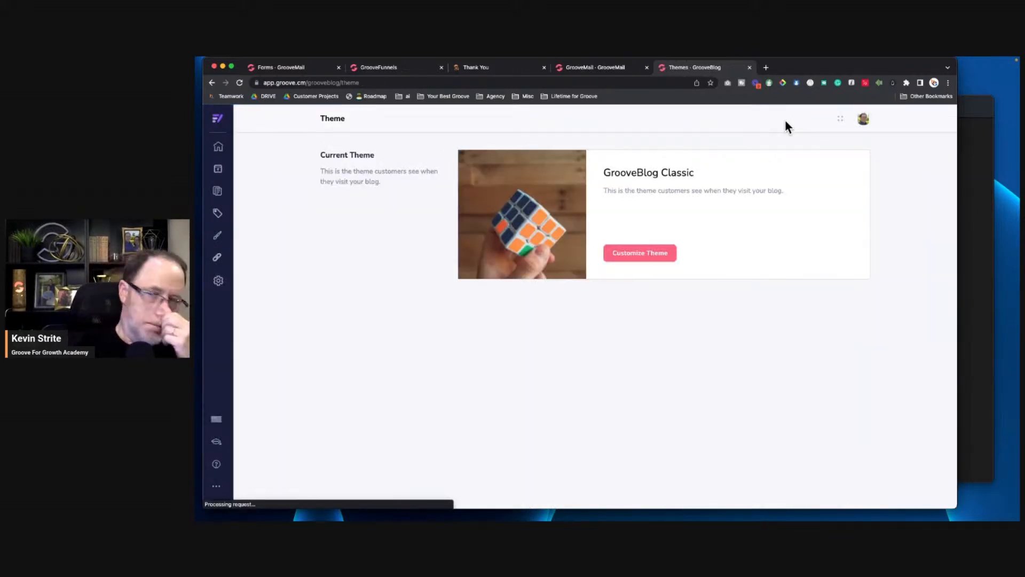
Step: Visit the live All About Groove Funnels blog and examine the sidebar form's First Name, email and phone field layout
left_click(220, 169)
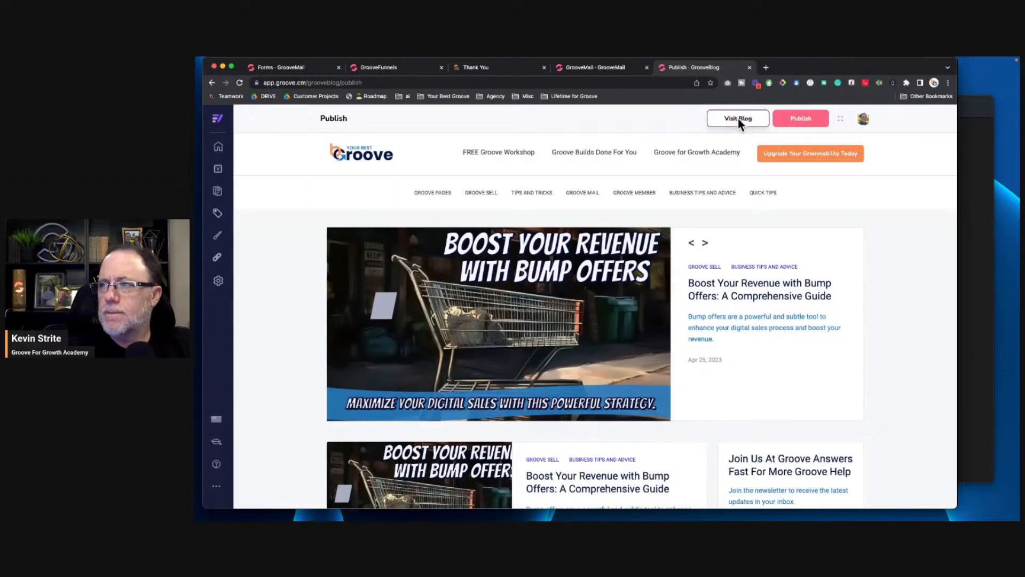
left_click(738, 119)
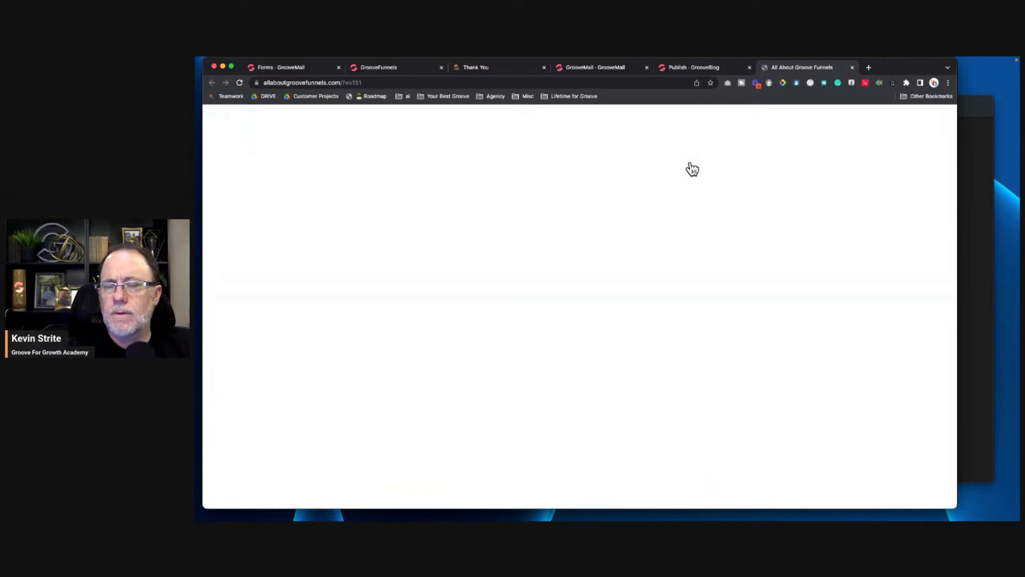
scroll(726, 246, "down", 4)
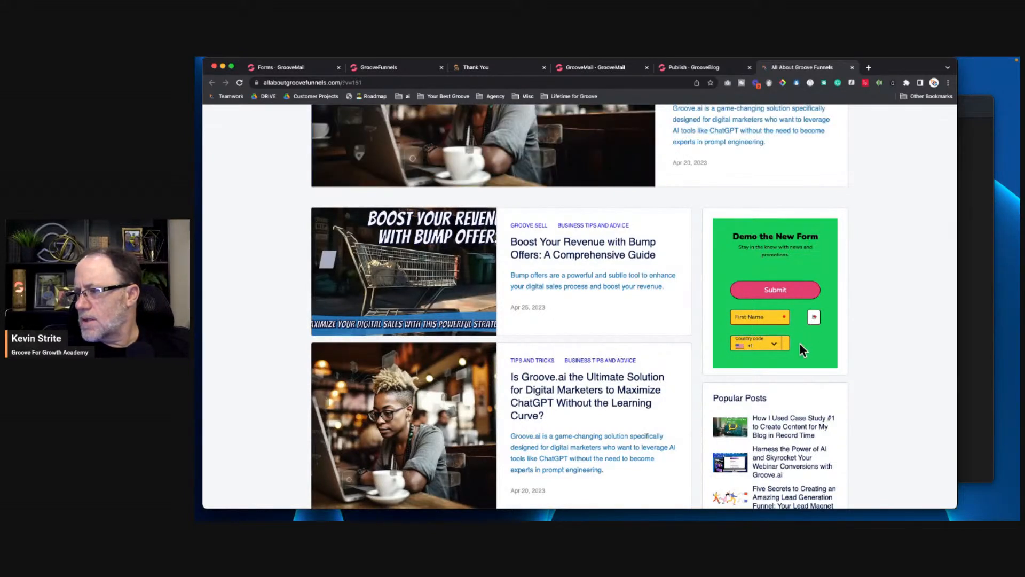
left_click(749, 317)
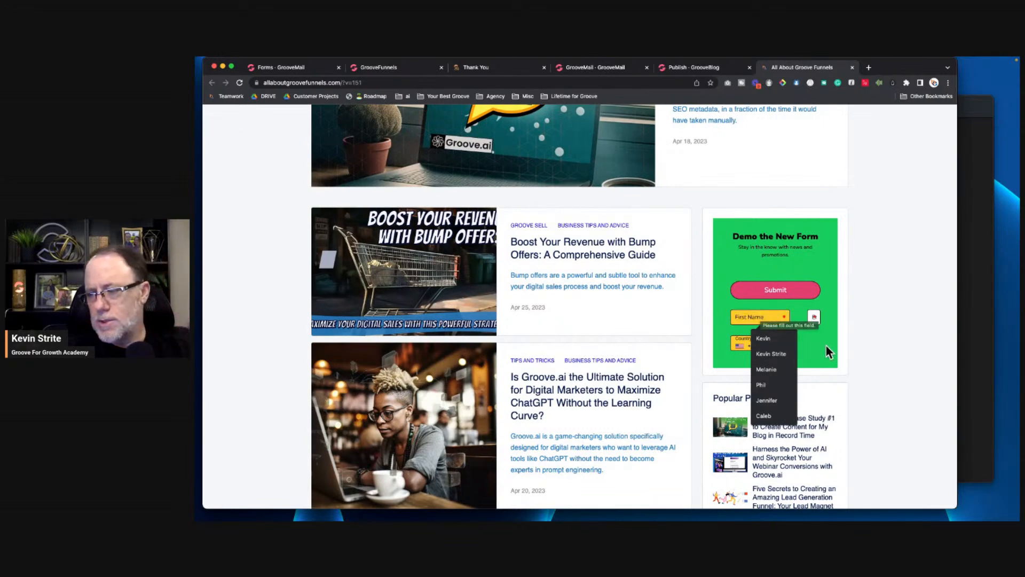
left_click(815, 375)
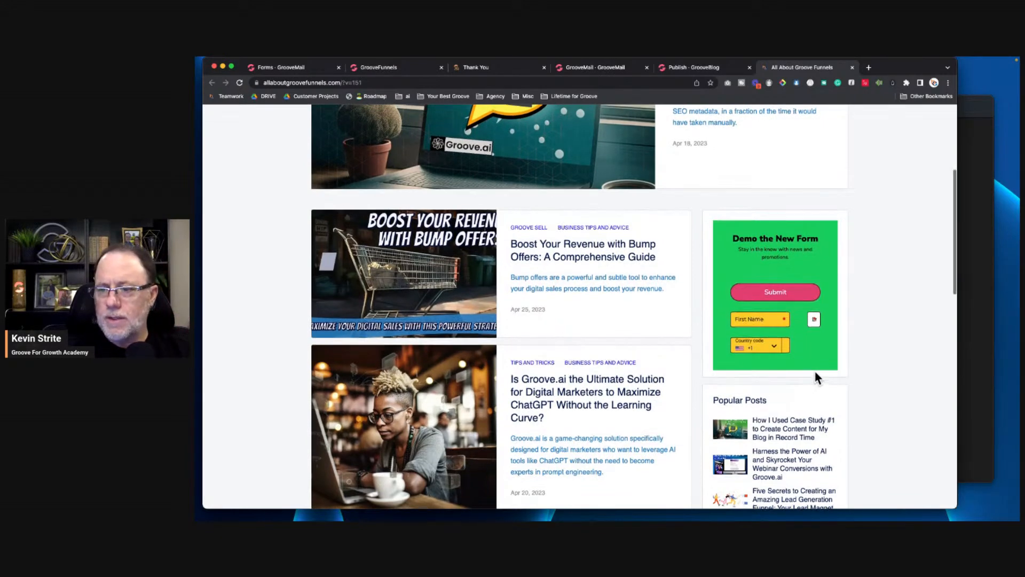
scroll(816, 377, "down", 3)
scroll(815, 377, "down", 1)
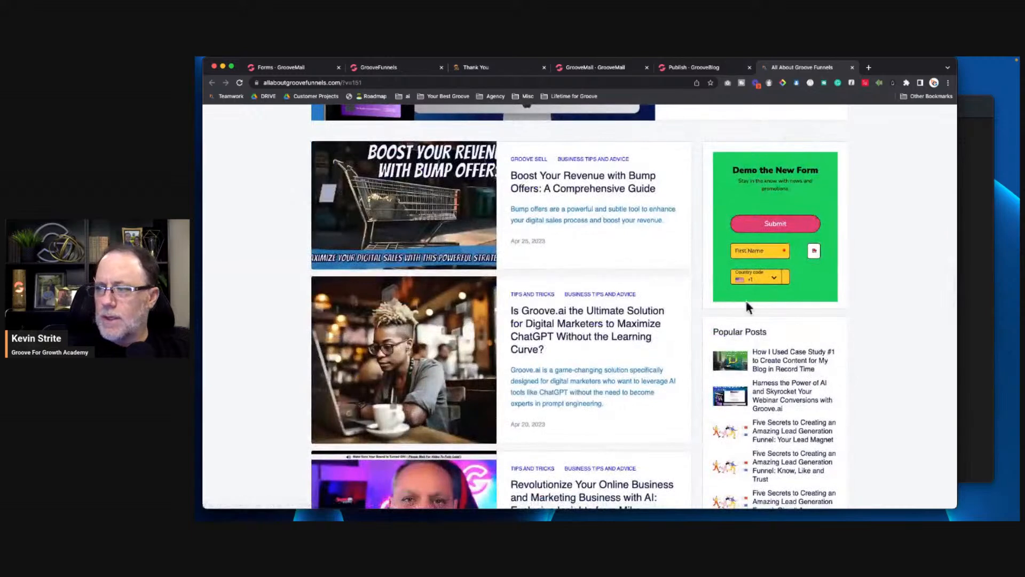
left_click(816, 251)
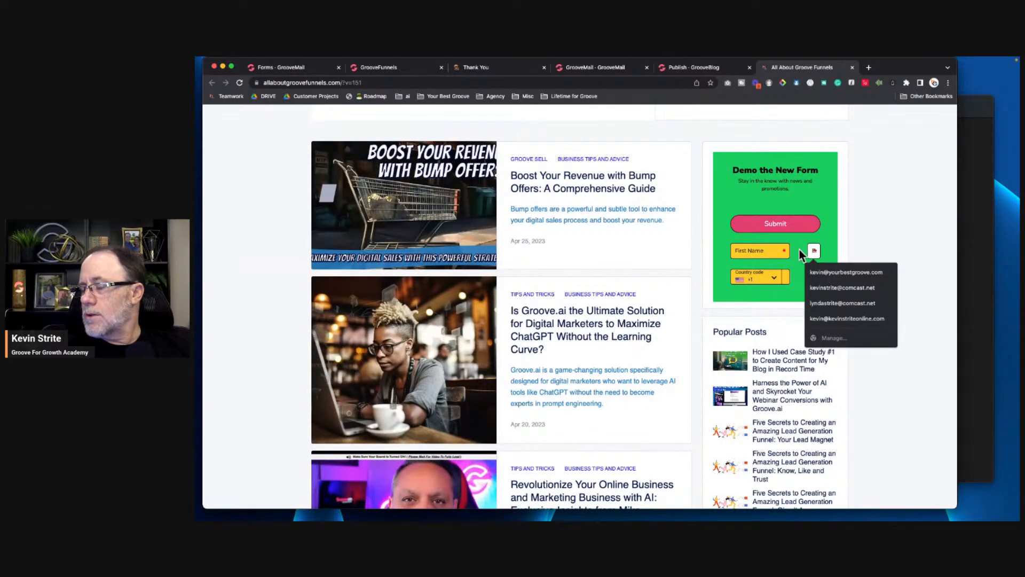
left_click(813, 251)
left_click(771, 251)
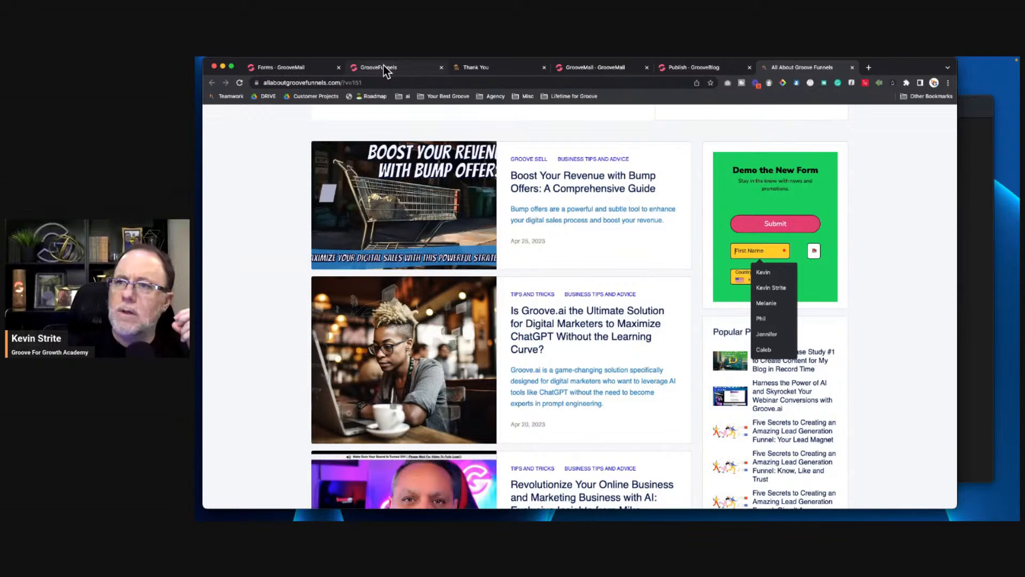
Step: Return to GrooveMail's form list, open the Form Builder Demo form for editing, and display its design view
left_click(303, 66)
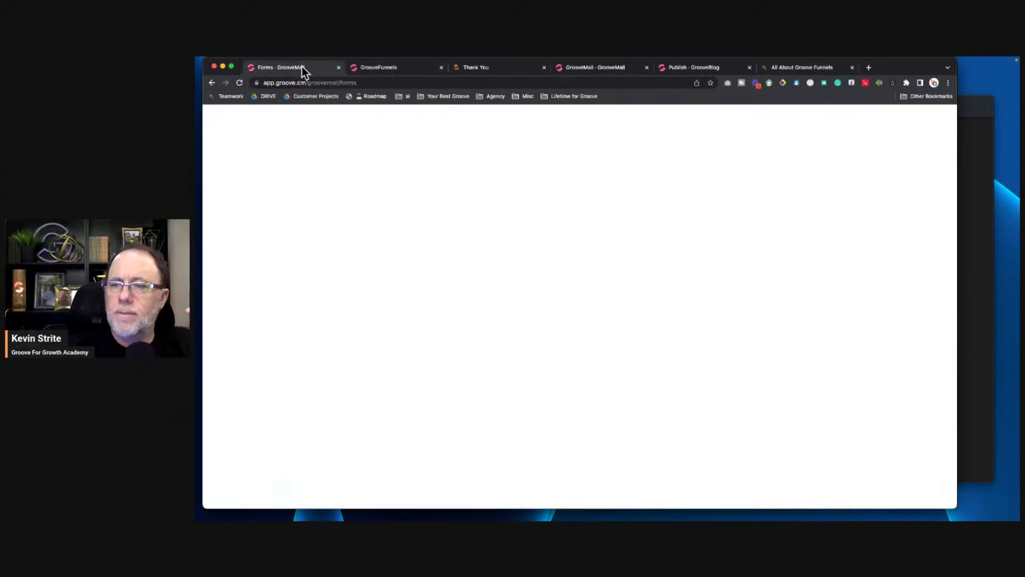
left_click(840, 255)
left_click(816, 290)
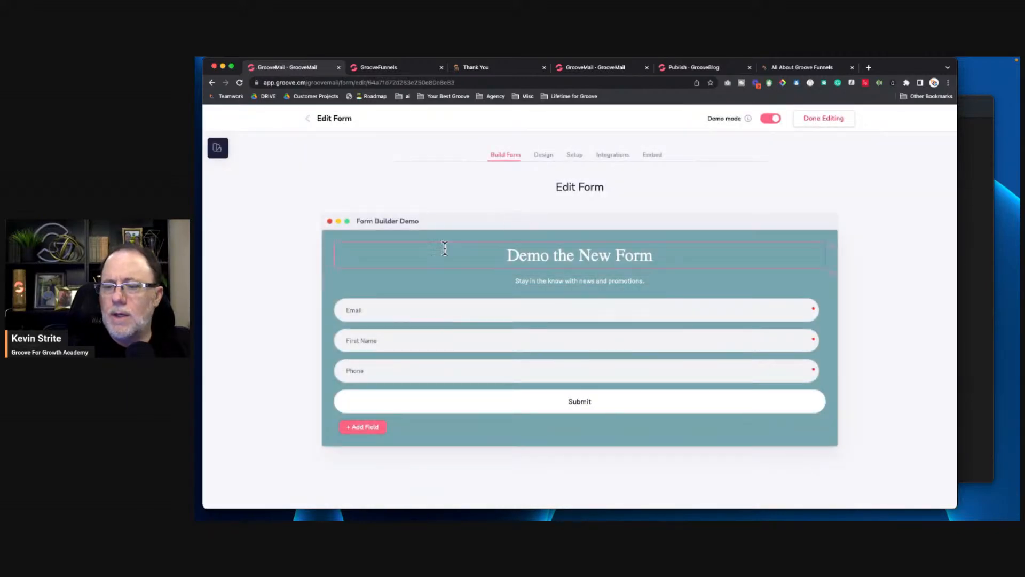
left_click(545, 156)
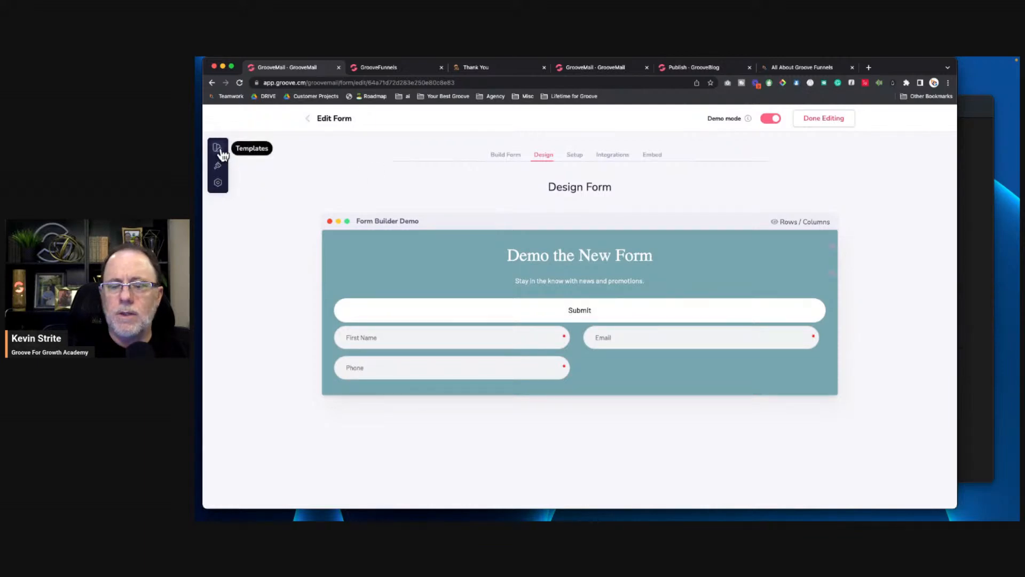
Step: Preview the form's custom layout at a width of 300, then widen the preview again
left_click(218, 183)
left_click_drag(318, 313, 246, 311)
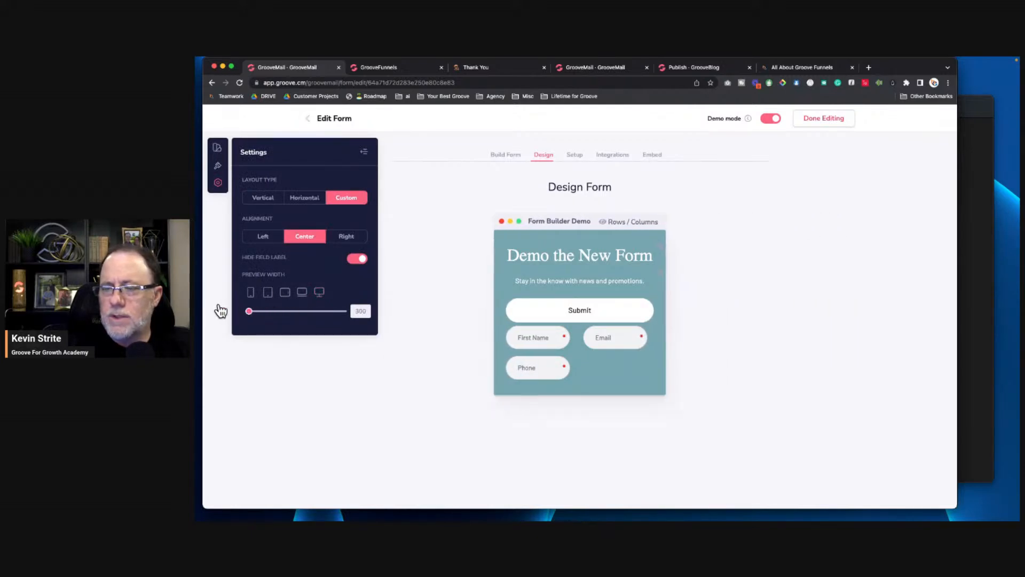
left_click_drag(248, 312, 309, 317)
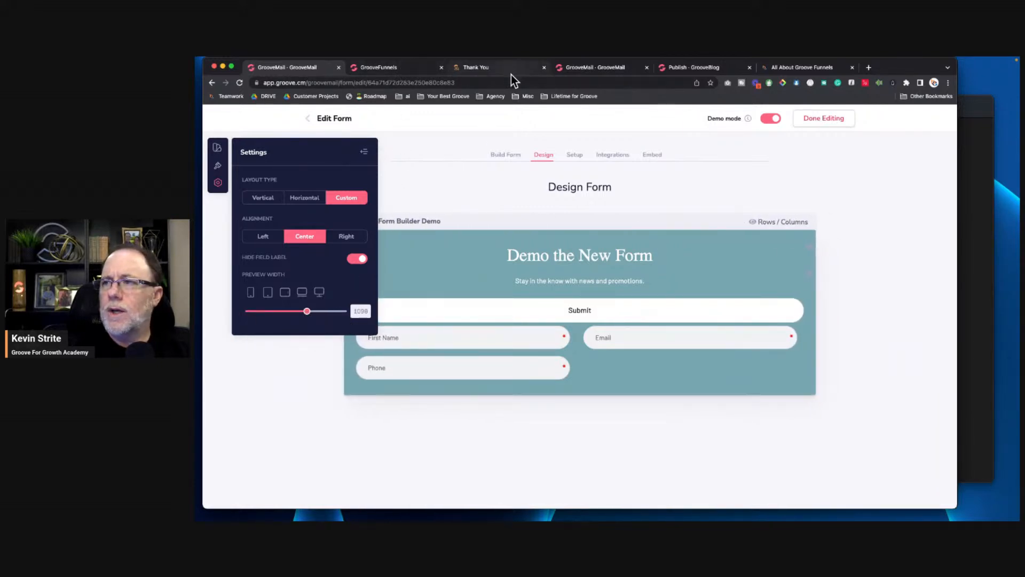
Step: Review the sidebar form in the blog's publish preview, then return to the form's design view and close its settings
left_click(703, 66)
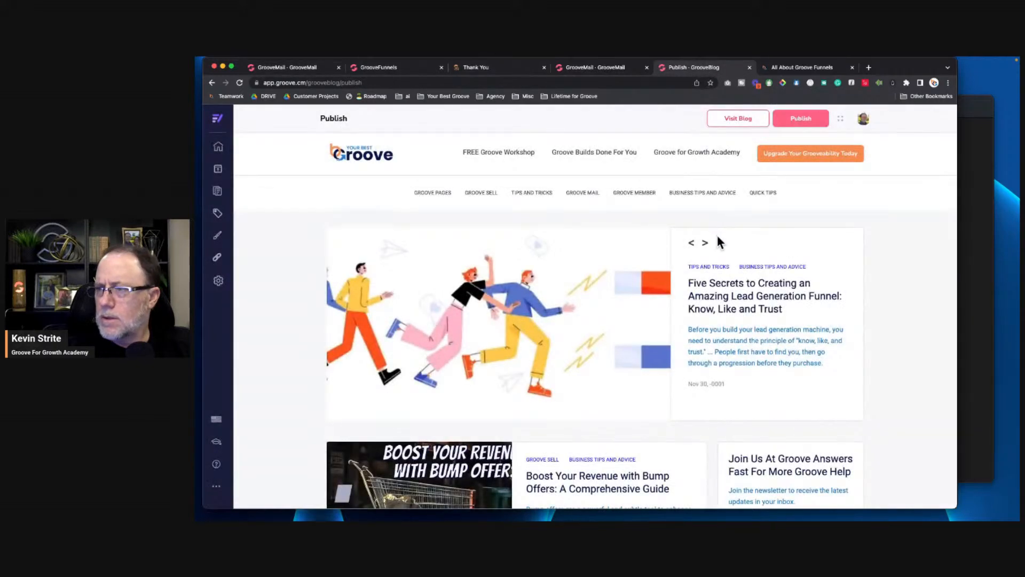
scroll(772, 264, "down", 3)
scroll(774, 267, "up", 3)
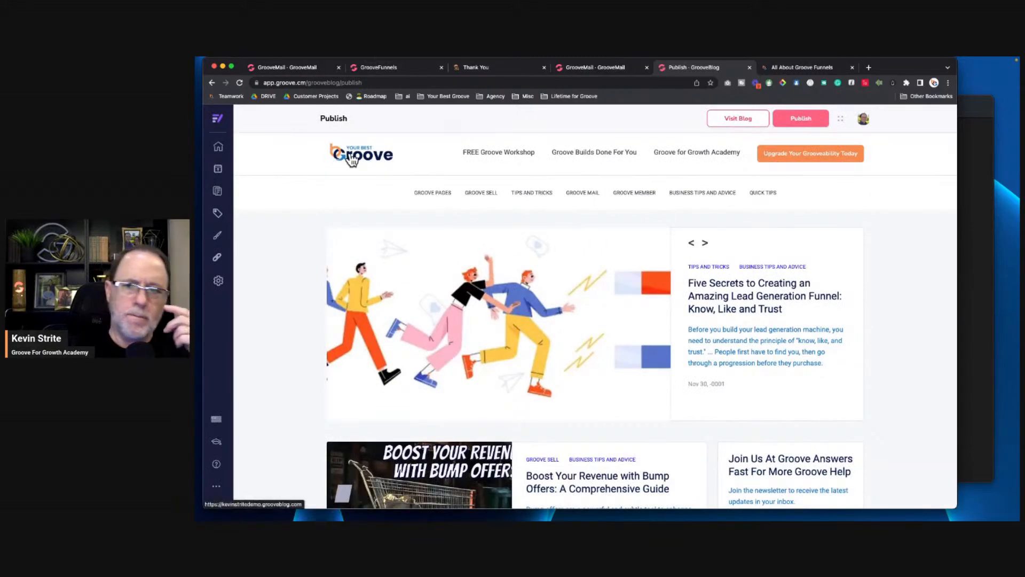
scroll(740, 382, "down", 2)
scroll(739, 381, "down", 2)
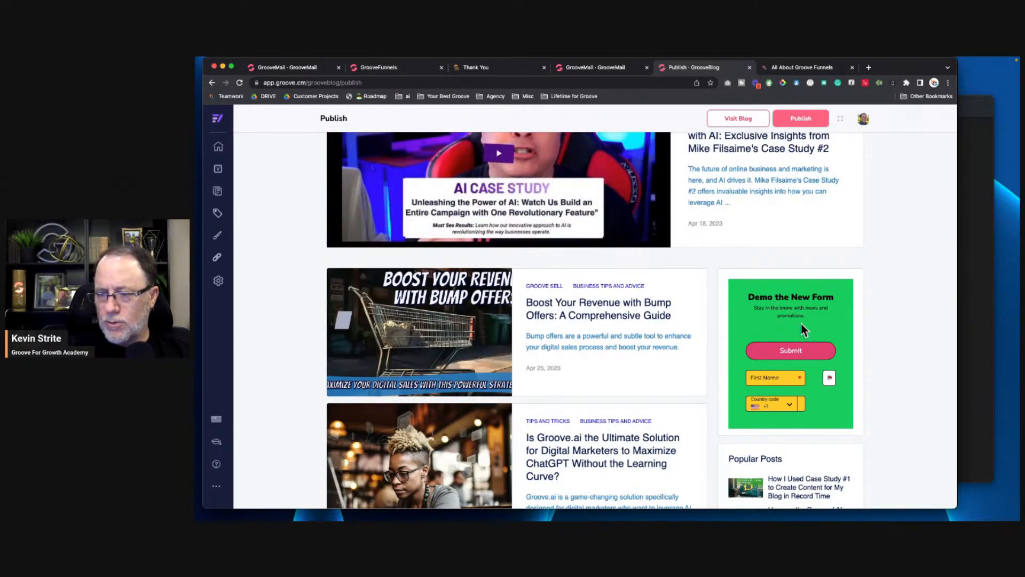
scroll(801, 323, "up", 1)
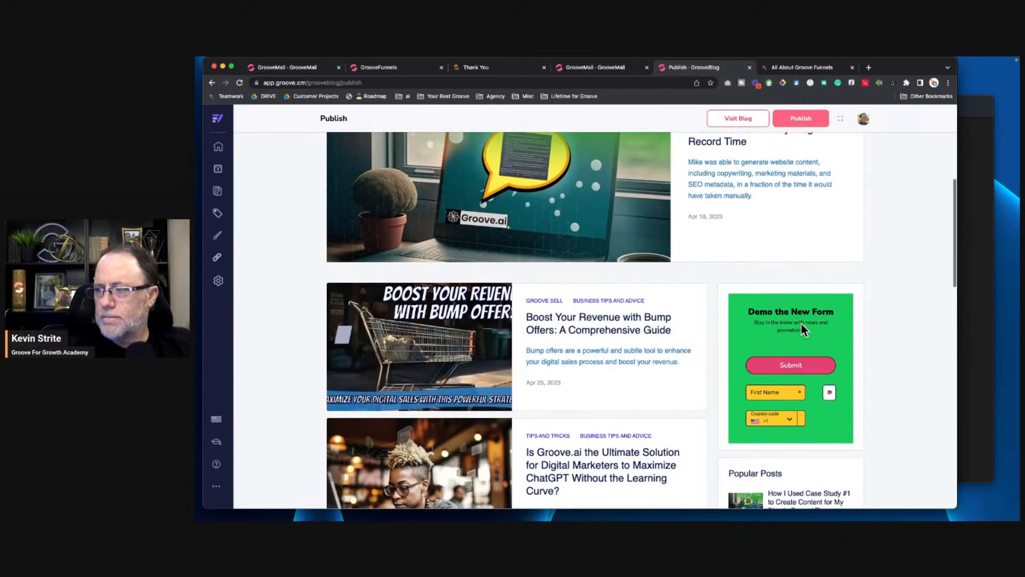
scroll(801, 323, "up", 5)
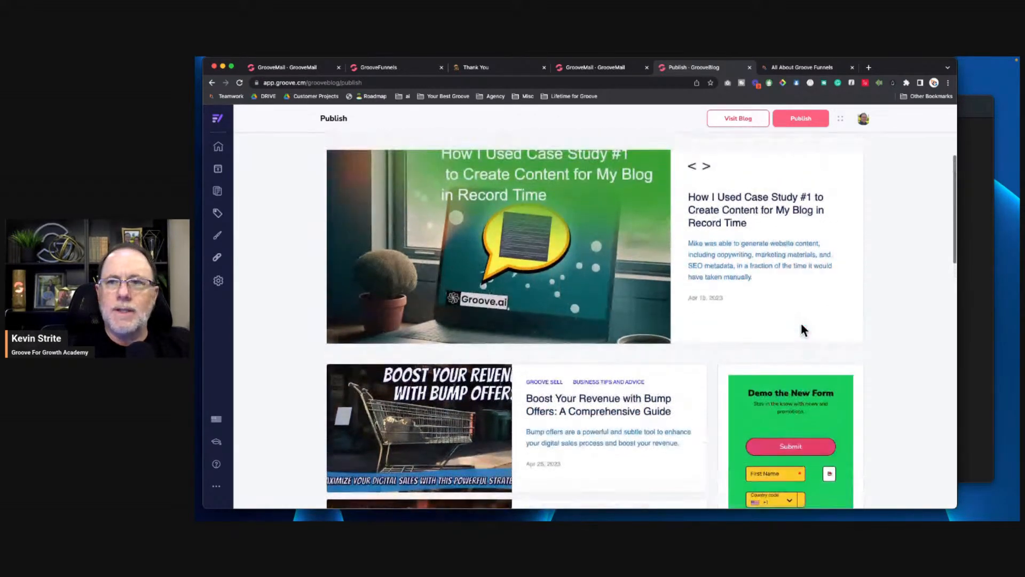
left_click(291, 68)
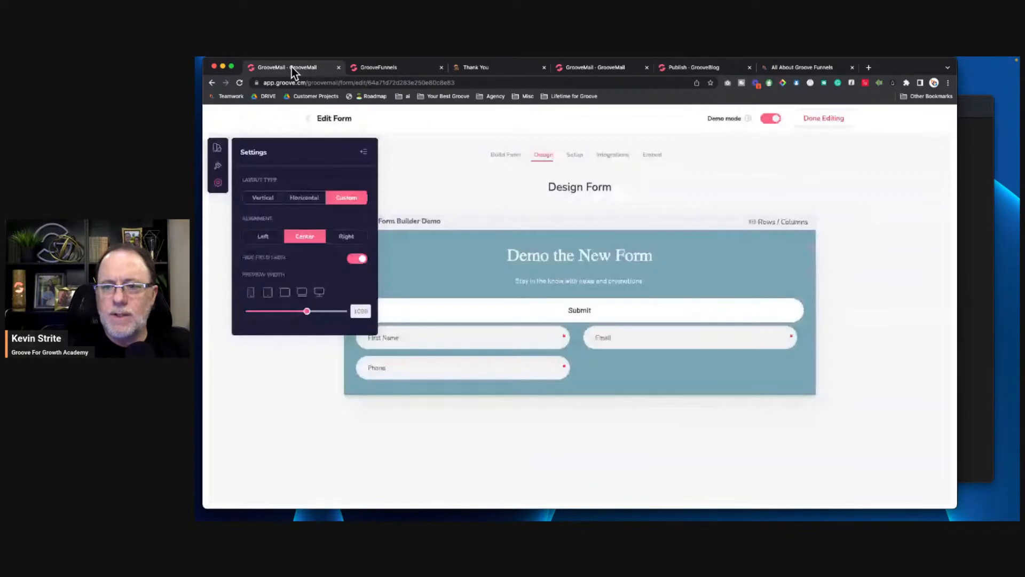
left_click(366, 154)
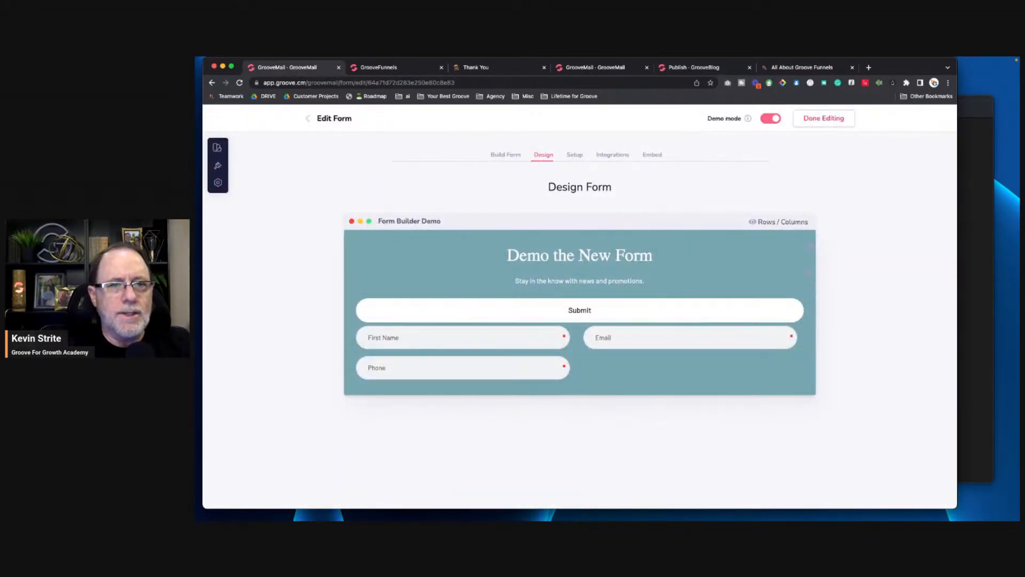
Step: Switch to the mail app and examine the GrooveSell email with the subject "Here are your files"
key("super+Tab")
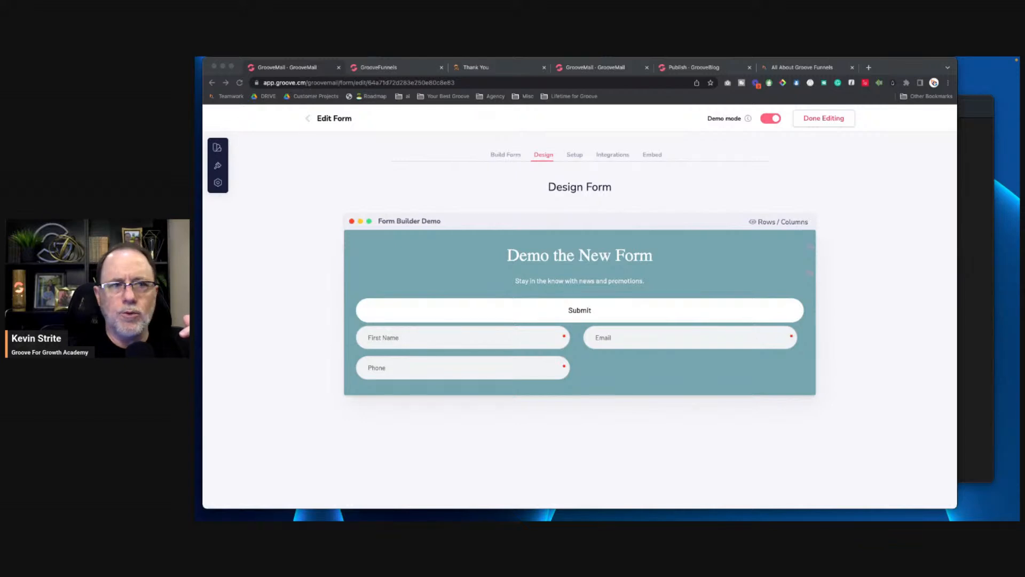
left_click_drag(197, 112, 454, 97)
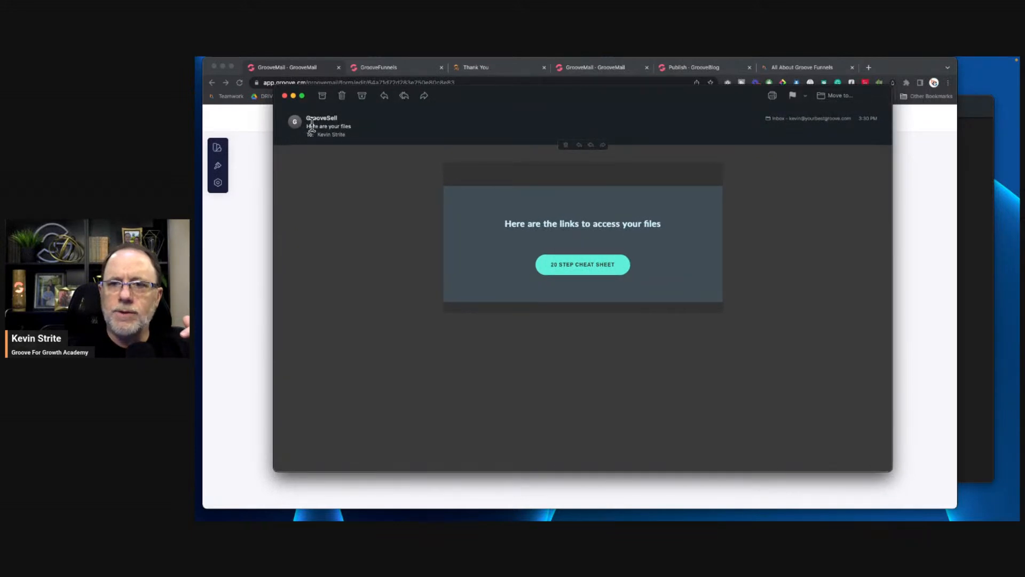
left_click_drag(306, 127, 354, 126)
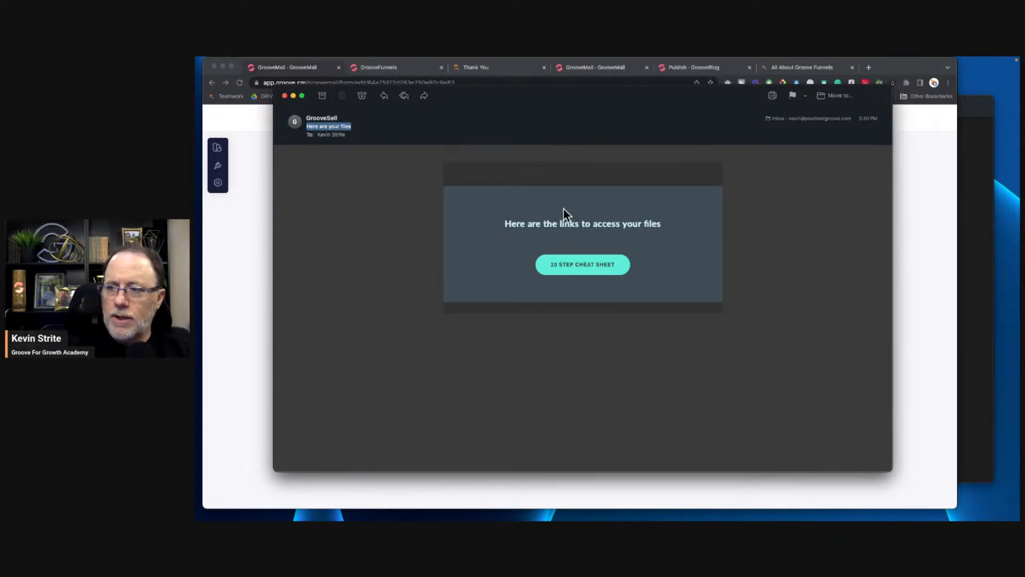
Step: Download the 20 Step Cheat Sheet through the email's link and close its download page
left_click(587, 268)
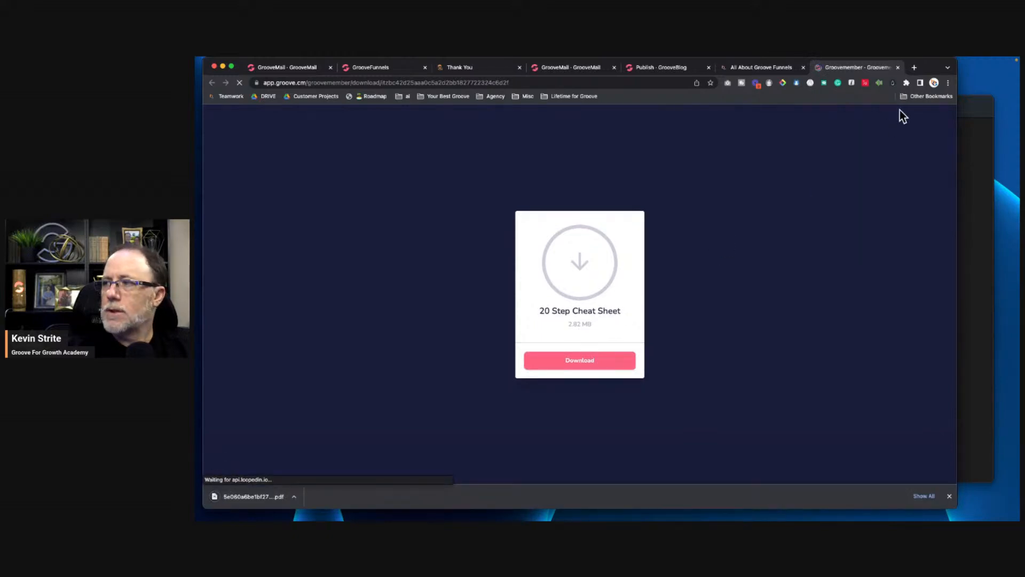
left_click(897, 67)
key("super+Tab")
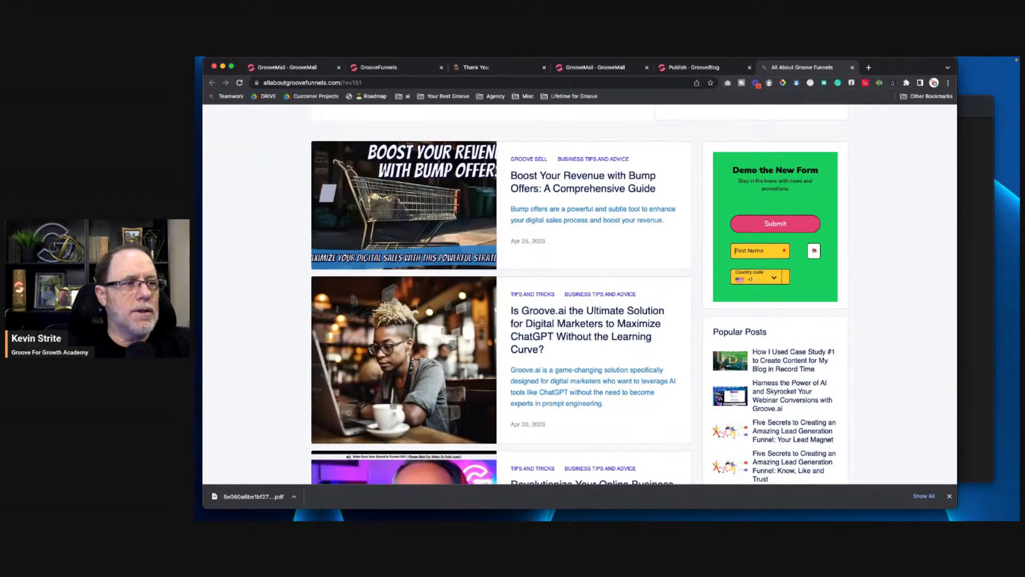
key("super+Tab")
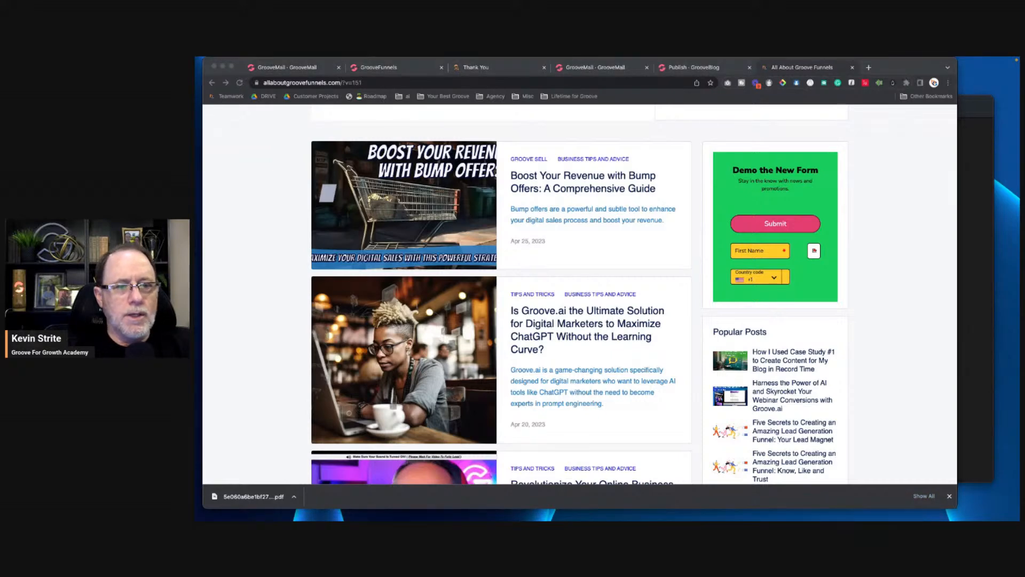